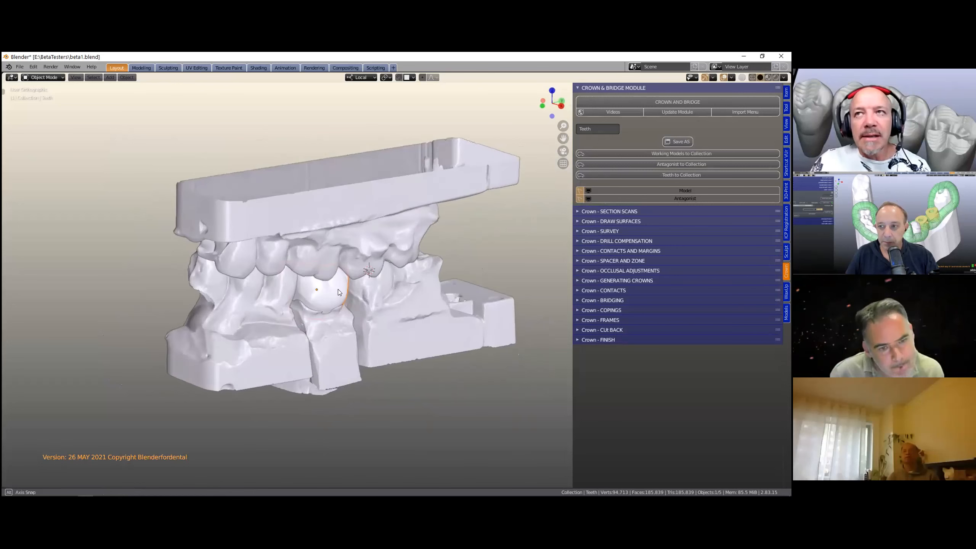
- Examine the selected tooth on the articulated dental model, viewing its mesh in Edit Mode
{"action": "mouse_move", "coordinate": [357, 350]}
{"action": "middle_mouse_down"}
{"action": "mouse_move", "coordinate": [346, 328]}
{"action": "mouse_move", "coordinate": [344, 340]}
{"action": "middle_mouse_up"}
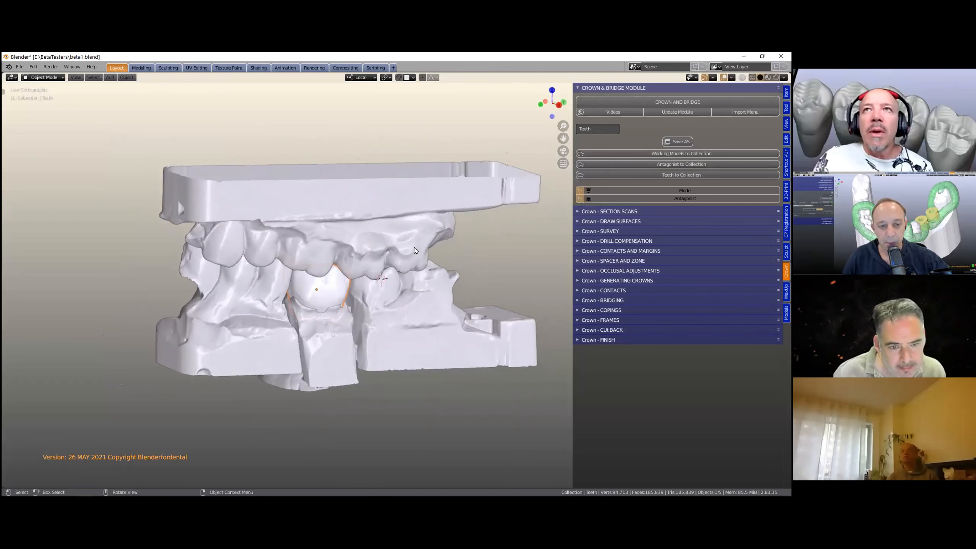
{"action": "scroll", "coordinate": [189, 213], "scroll_direction": "up", "scroll_amount": 1}
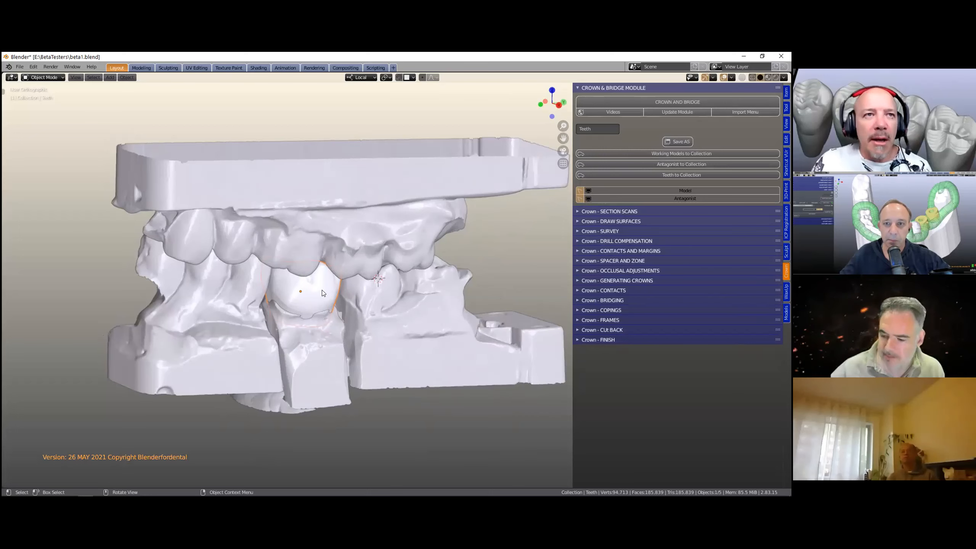
{"action": "key", "text": "Tab"}
{"action": "scroll", "coordinate": [313, 302], "scroll_direction": "up", "scroll_amount": 5}
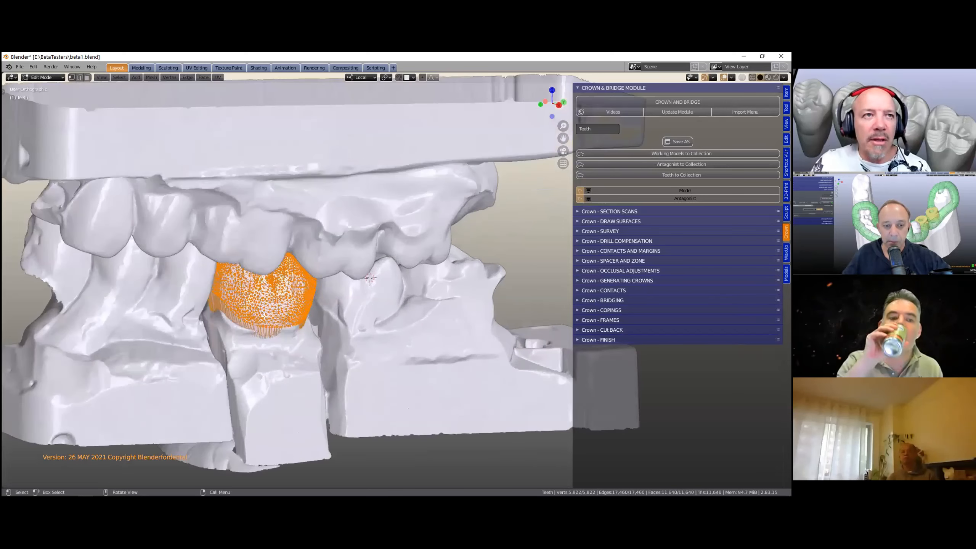
{"action": "middle_click_drag", "start_coordinate": [288, 320], "coordinate": [297, 283]}
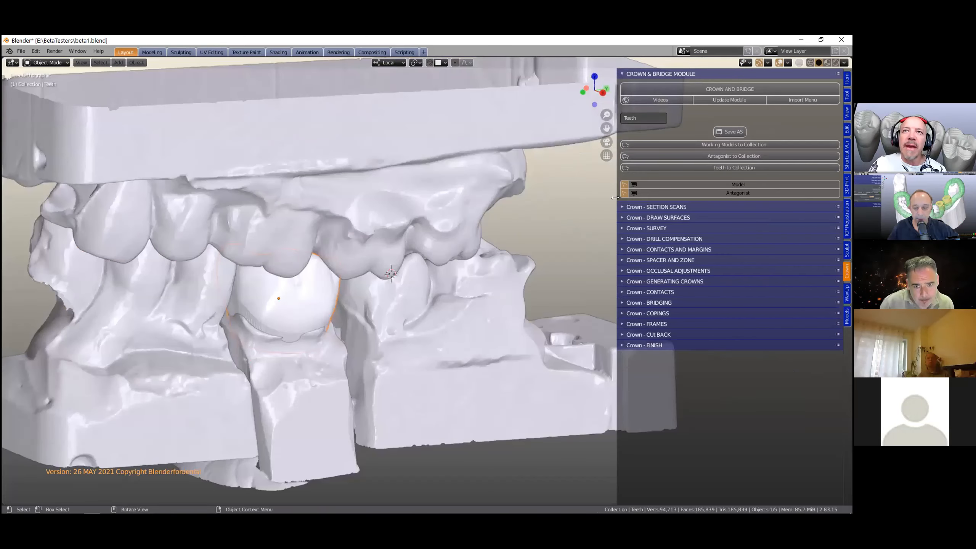
- Widen the sidebar and send the selected tooth to its collection with Teeth to Collection
{"action": "left_click_drag", "start_coordinate": [615, 197], "coordinate": [569, 176]}
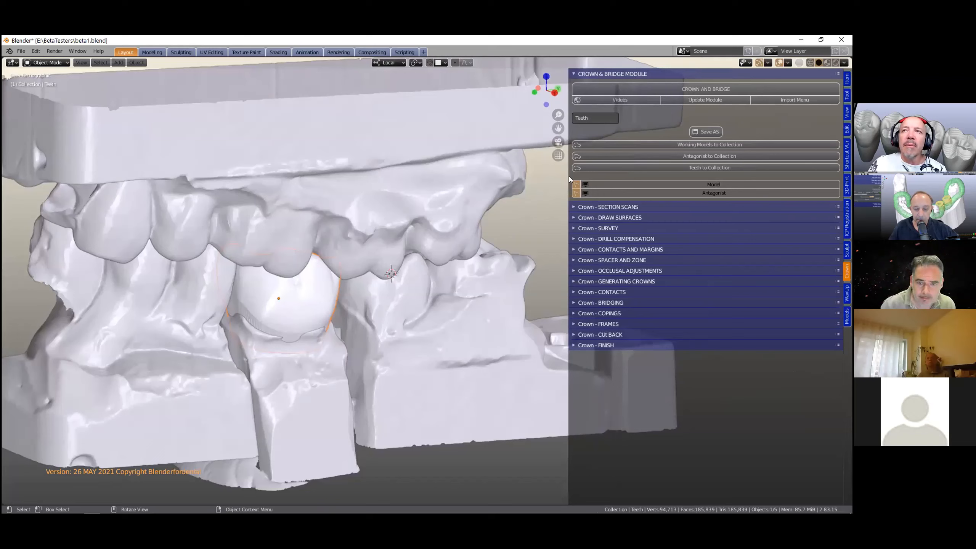
{"action": "left_click", "coordinate": [705, 168]}
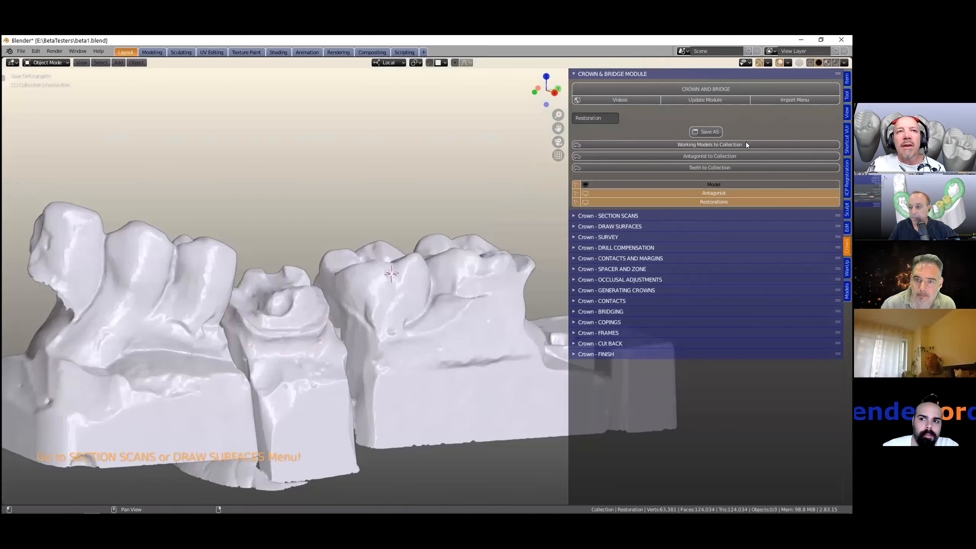
- Toggle the visibility of the Model, Antagonist and Restorations collections off and on again
{"action": "left_click", "coordinate": [731, 183]}
{"action": "left_click", "coordinate": [731, 186]}
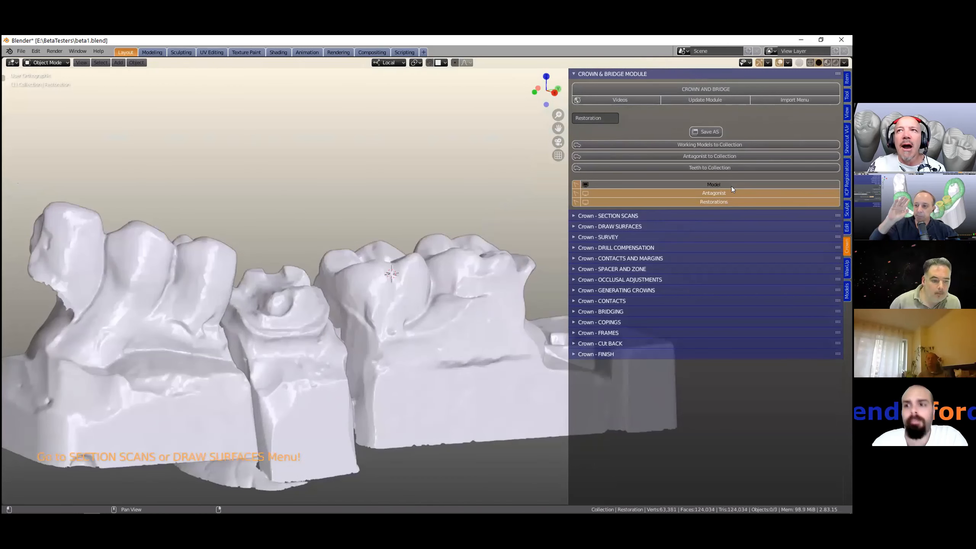
{"action": "left_click", "coordinate": [730, 193]}
{"action": "left_click", "coordinate": [731, 194]}
{"action": "left_click", "coordinate": [731, 194]}
{"action": "left_click", "coordinate": [731, 194]}
{"action": "left_click", "coordinate": [733, 200]}
{"action": "left_click", "coordinate": [733, 200]}
{"action": "left_click", "coordinate": [733, 200]}
{"action": "left_click", "coordinate": [733, 200]}
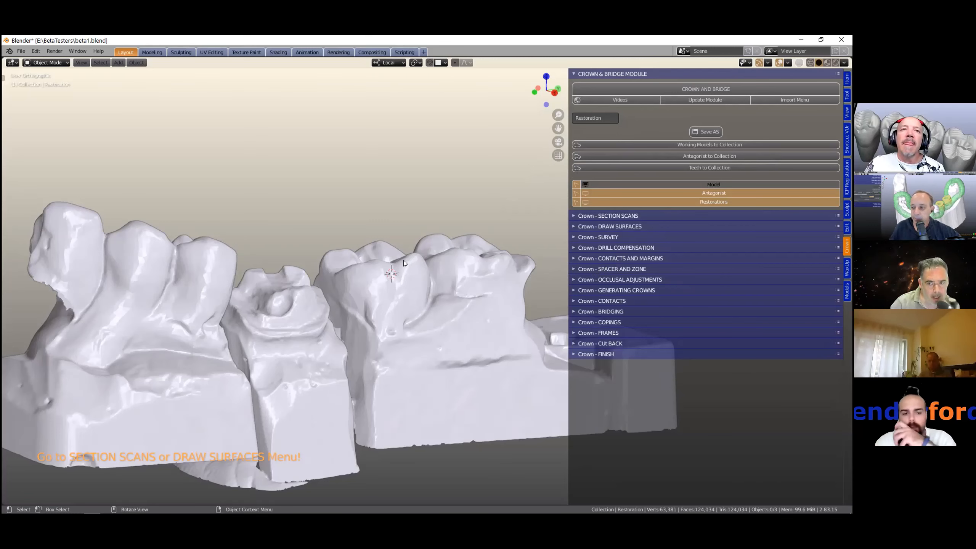
- Expand the Section Scans panel and inspect the remaining restoration model from several angles
{"action": "scroll", "coordinate": [403, 260], "scroll_direction": "down", "scroll_amount": 3}
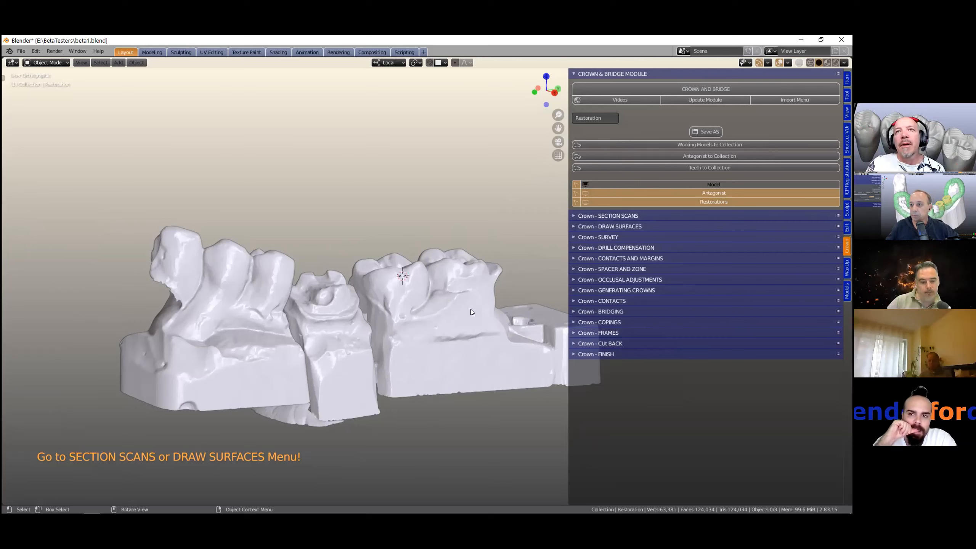
{"action": "left_click", "coordinate": [574, 217]}
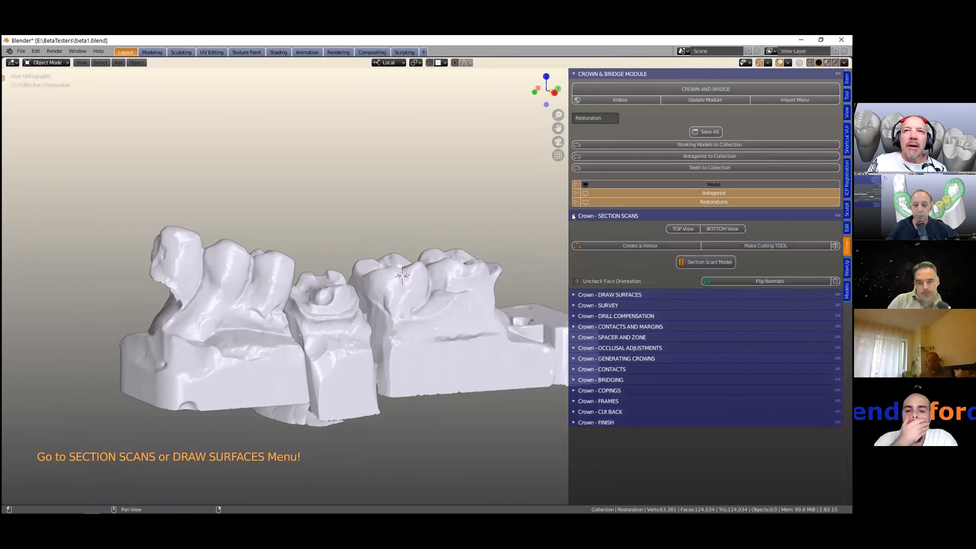
{"action": "left_click", "coordinate": [606, 214], "text": "ctrl"}
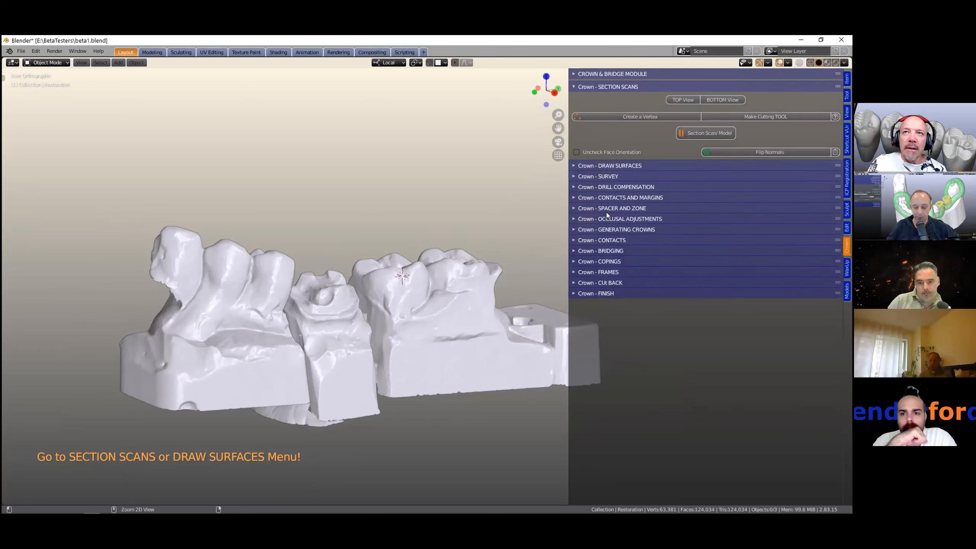
{"action": "middle_click_drag", "start_coordinate": [452, 272], "coordinate": [429, 306]}
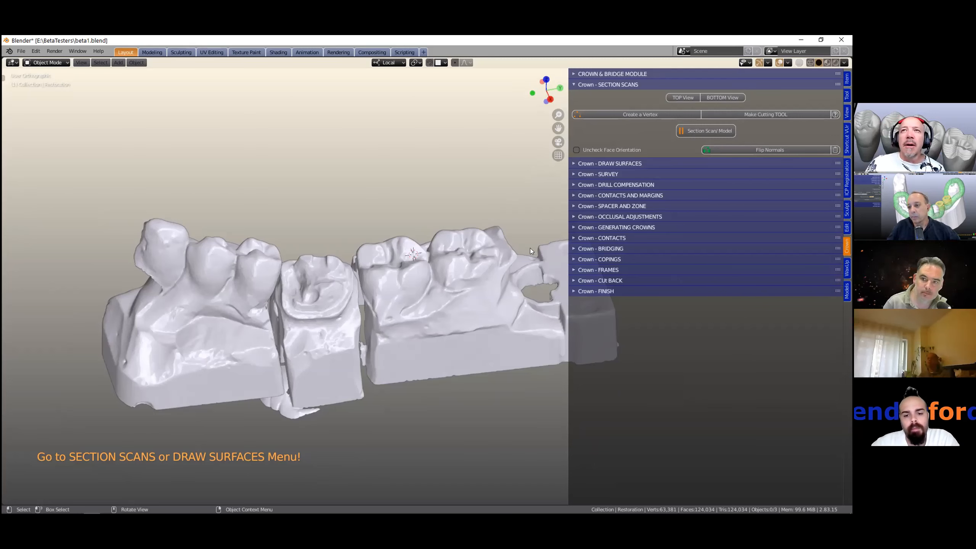
{"action": "scroll", "coordinate": [447, 329], "scroll_direction": "down", "scroll_amount": 2}
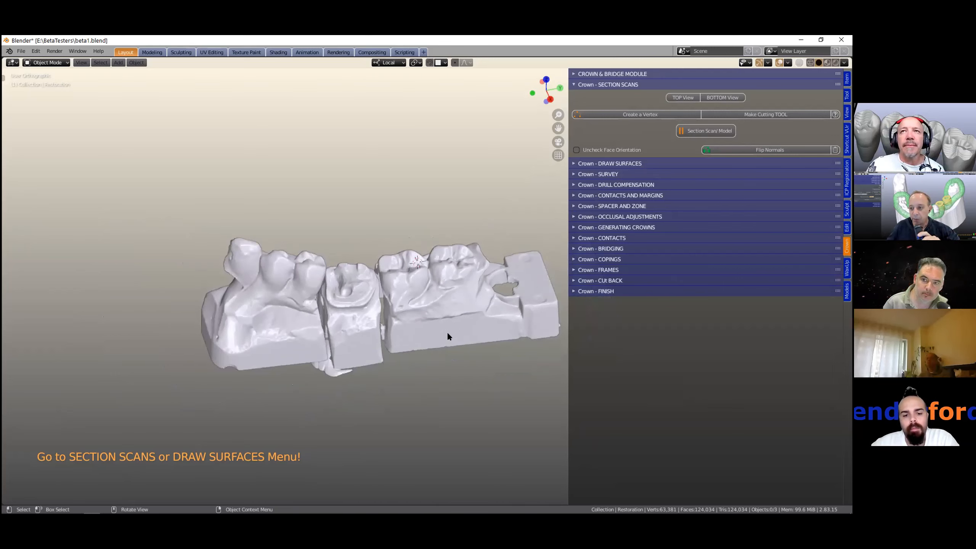
{"action": "scroll", "coordinate": [447, 336], "scroll_direction": "up", "scroll_amount": 2}
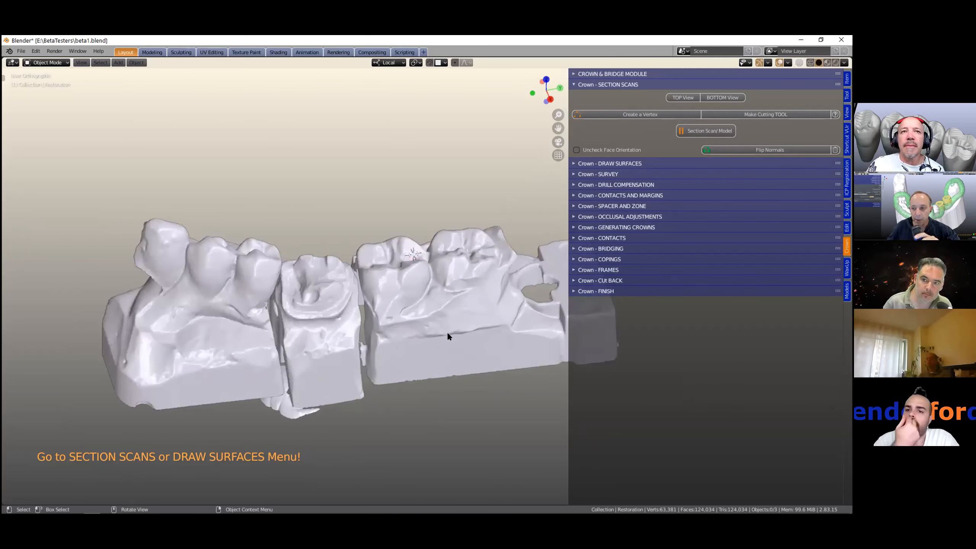
{"action": "scroll", "coordinate": [447, 336], "scroll_direction": "down", "scroll_amount": 1}
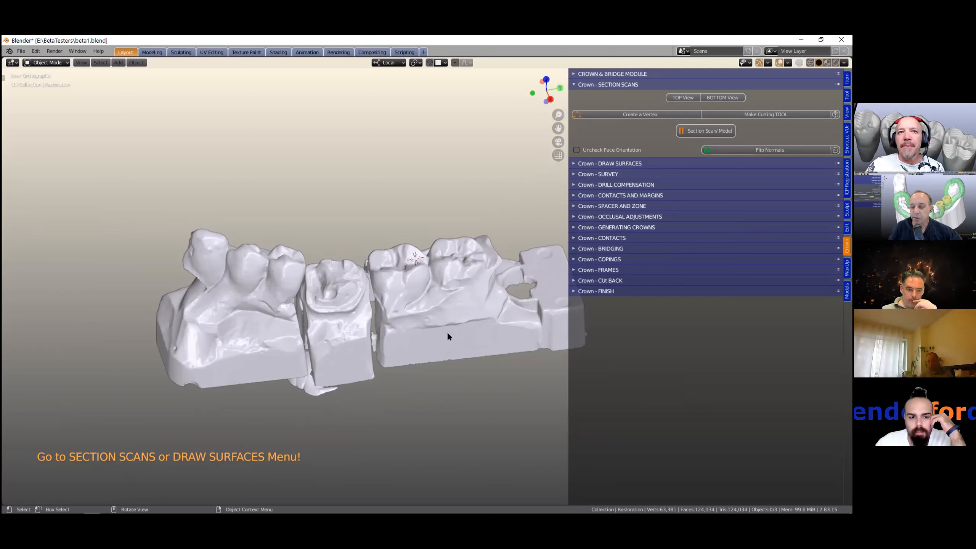
{"action": "scroll", "coordinate": [397, 385], "scroll_direction": "up", "scroll_amount": 3}
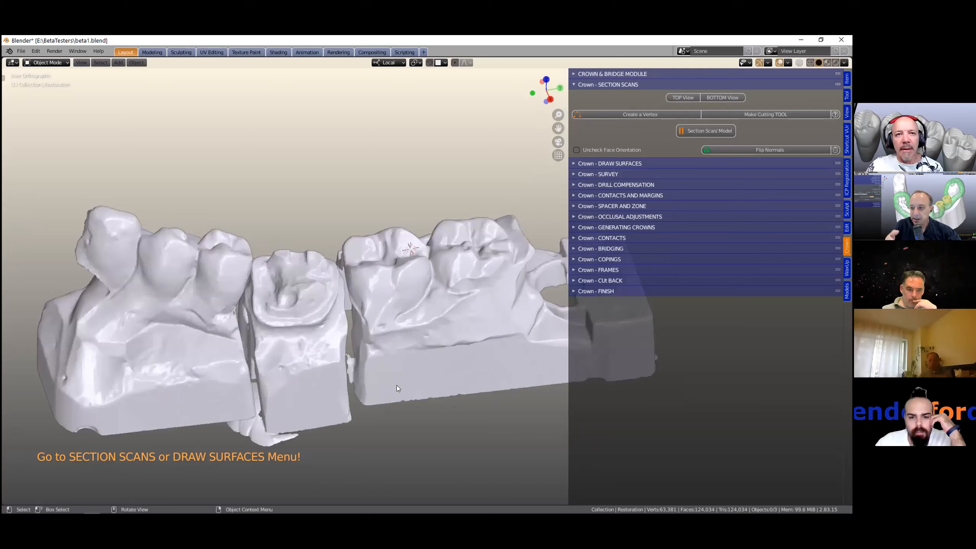
{"action": "middle_click_drag", "start_coordinate": [399, 383], "coordinate": [399, 356], "text": "shift"}
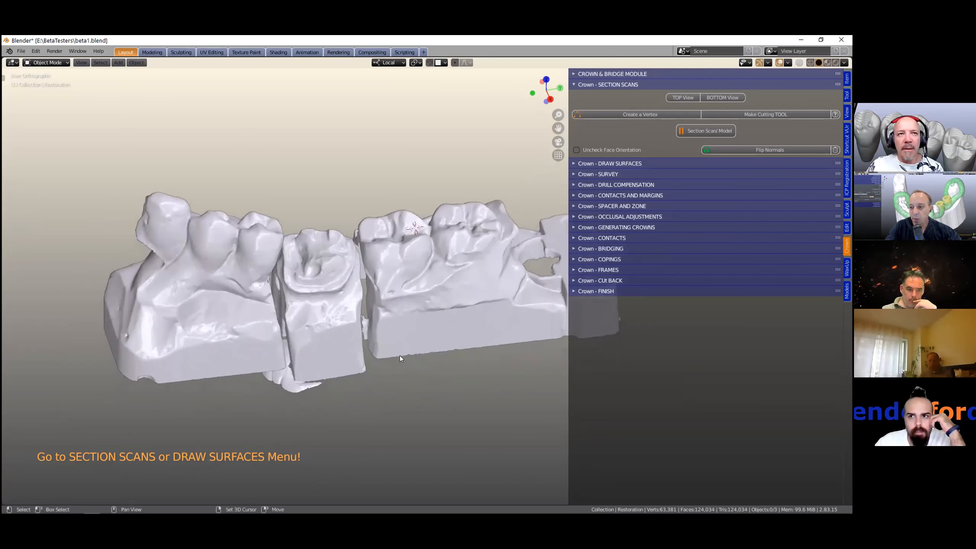
- Expand the Draw Surfaces panel so it shows together with Section Scans
{"action": "left_click", "coordinate": [639, 164], "text": "ctrl"}
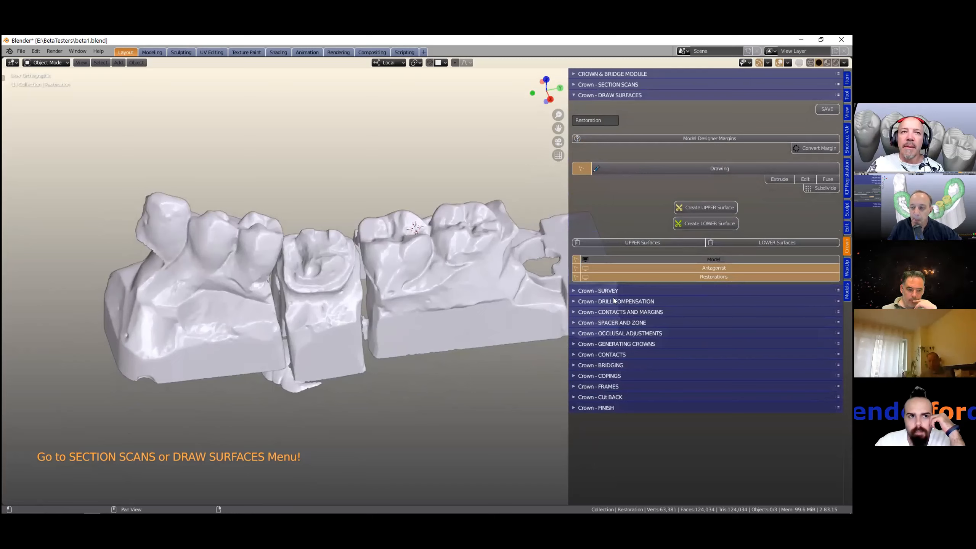
{"action": "left_click", "coordinate": [652, 85]}
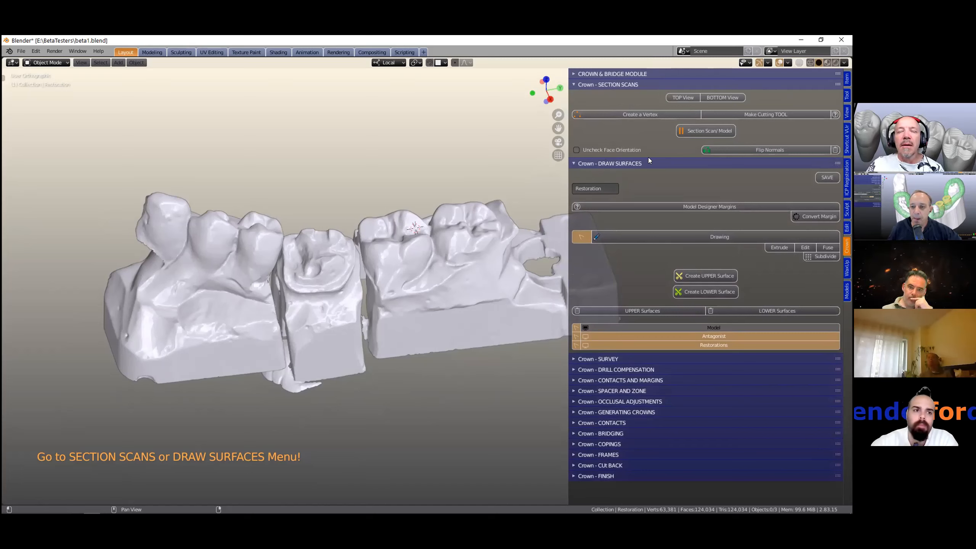
{"action": "left_click", "coordinate": [637, 163], "text": "ctrl"}
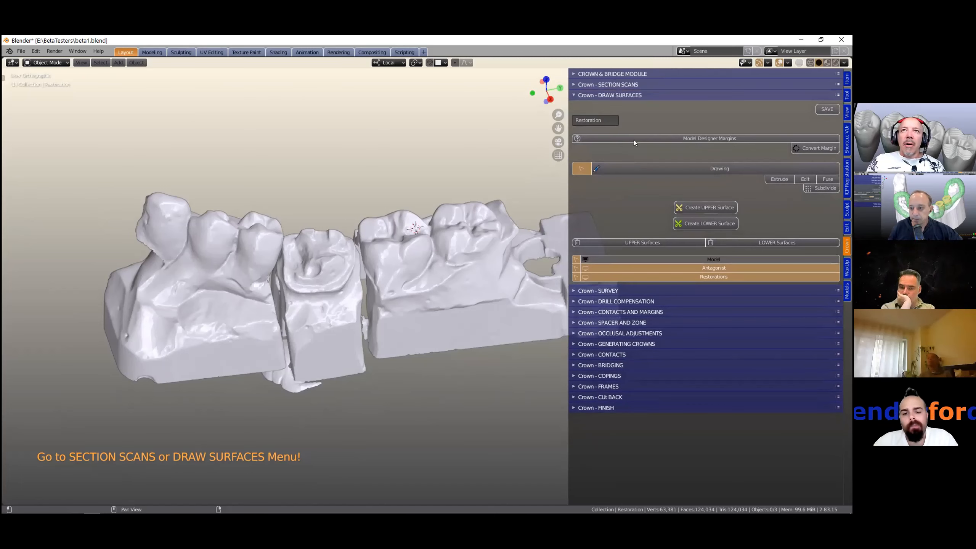
{"action": "left_click", "coordinate": [621, 83]}
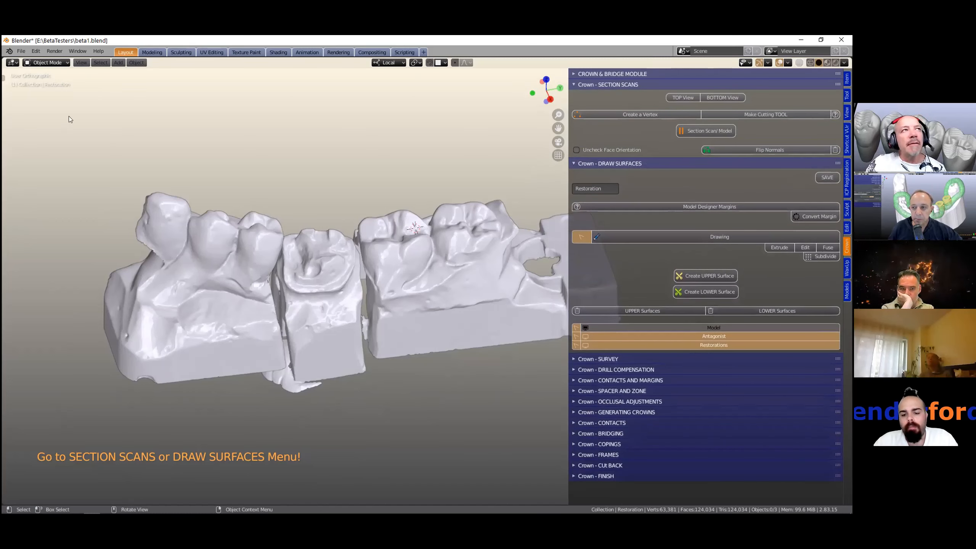
- Start a new General file without saving the current one
{"action": "left_click", "coordinate": [21, 51]}
{"action": "mouse_move", "coordinate": [80, 60]}
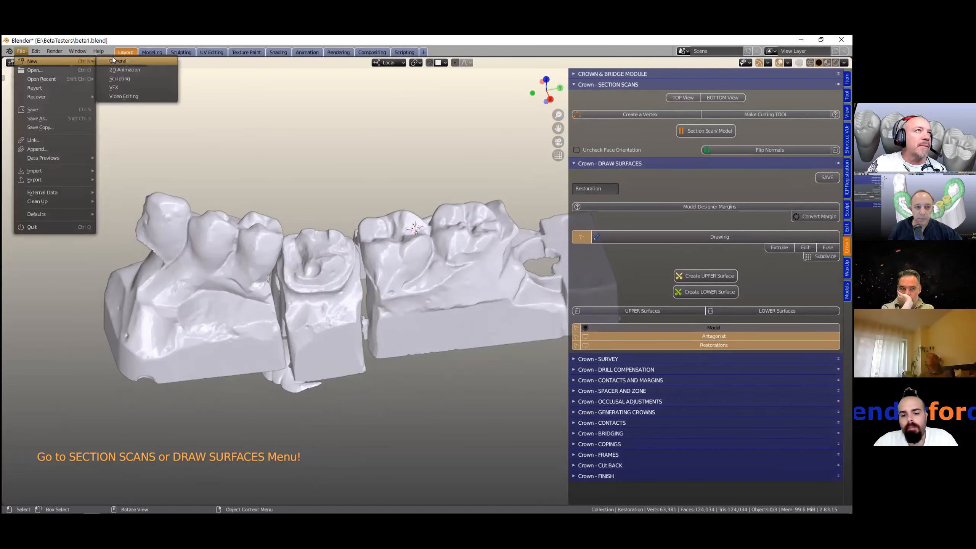
{"action": "left_click", "coordinate": [112, 60]}
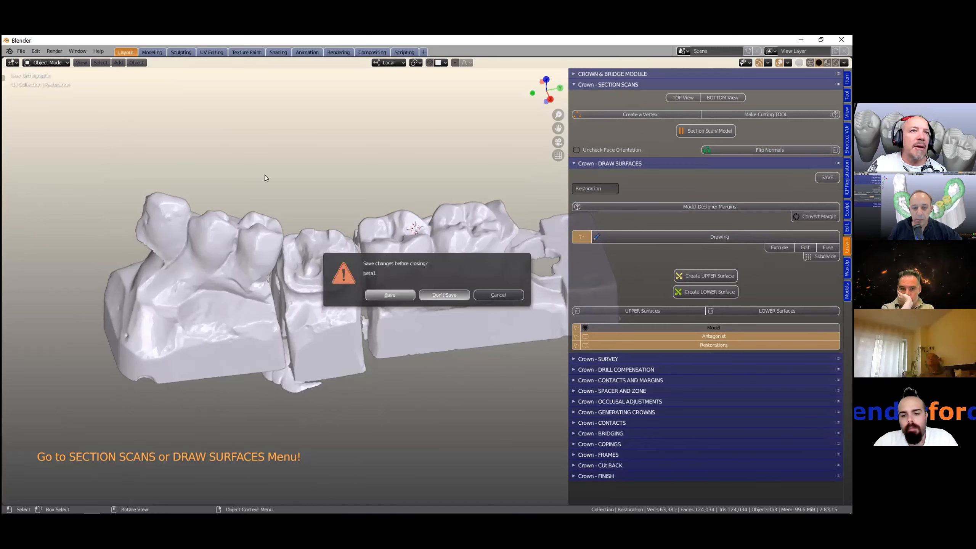
{"action": "left_click", "coordinate": [445, 295]}
- Import the STL file b4d_upper.stl from the ModelDesignerPC SampleModels folder
{"action": "left_click", "coordinate": [21, 51]}
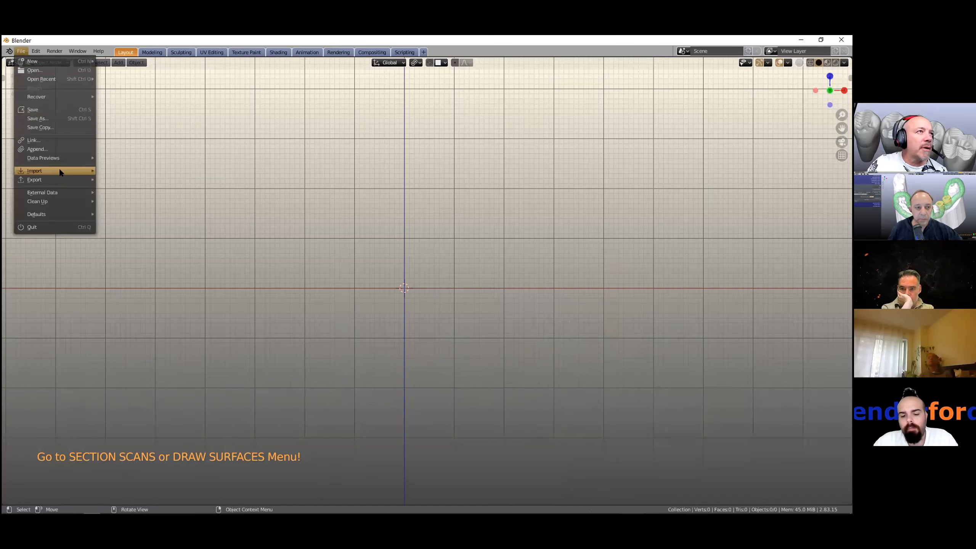
{"action": "mouse_move", "coordinate": [60, 169]}
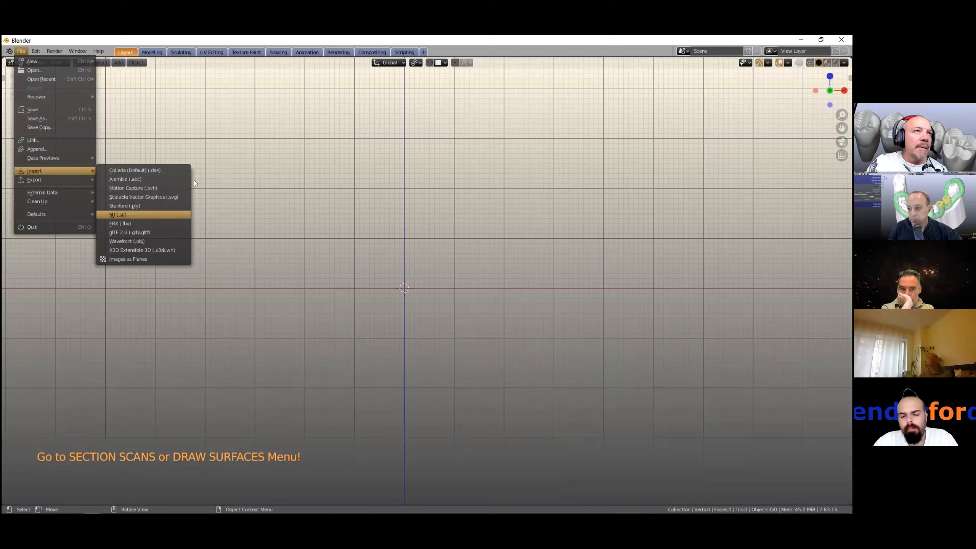
{"action": "key", "text": "Return"}
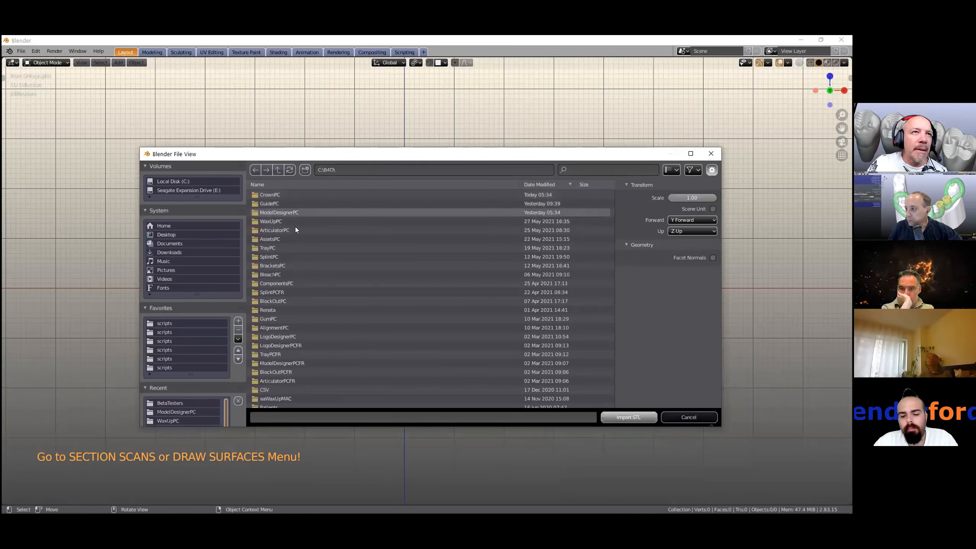
{"action": "double_click", "coordinate": [298, 210]}
{"action": "double_click", "coordinate": [278, 214]}
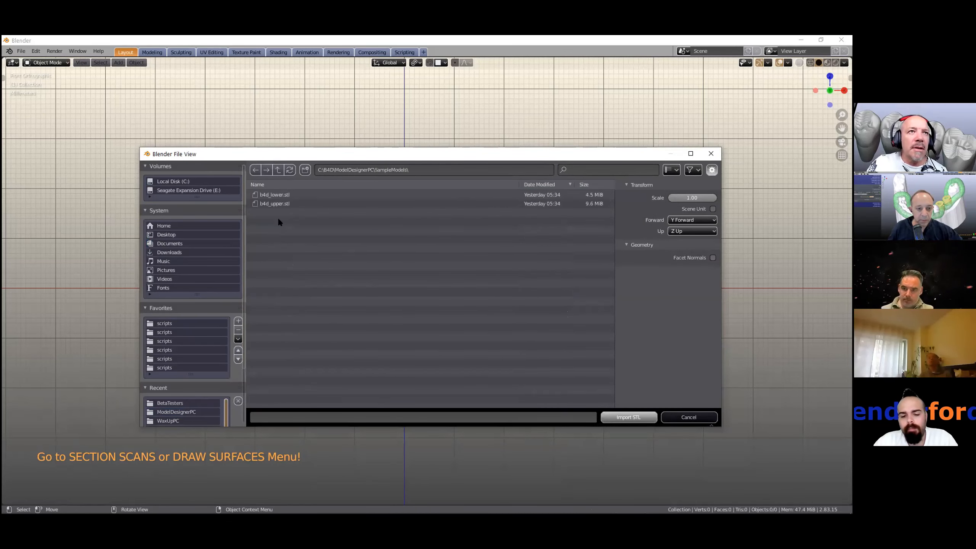
{"action": "left_click", "coordinate": [297, 203]}
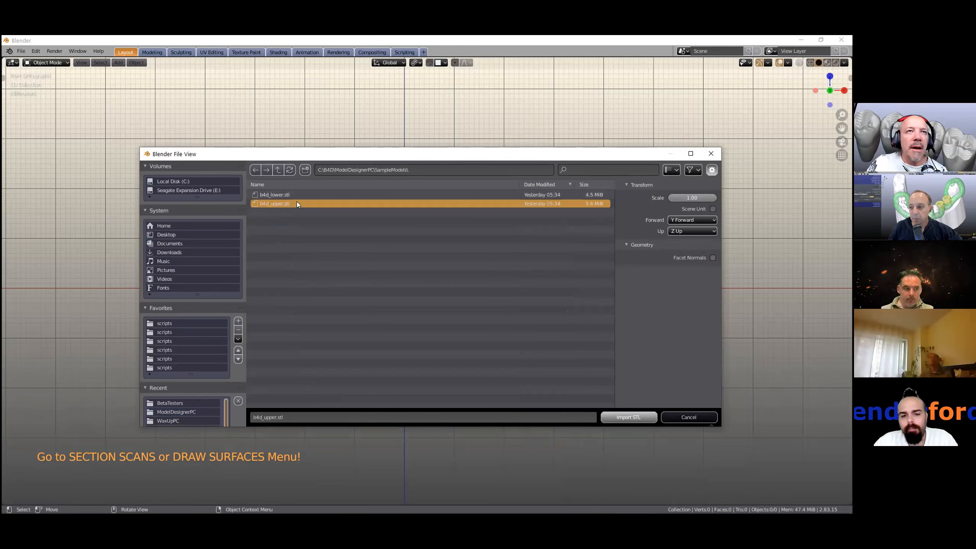
{"action": "double_click", "coordinate": [297, 203]}
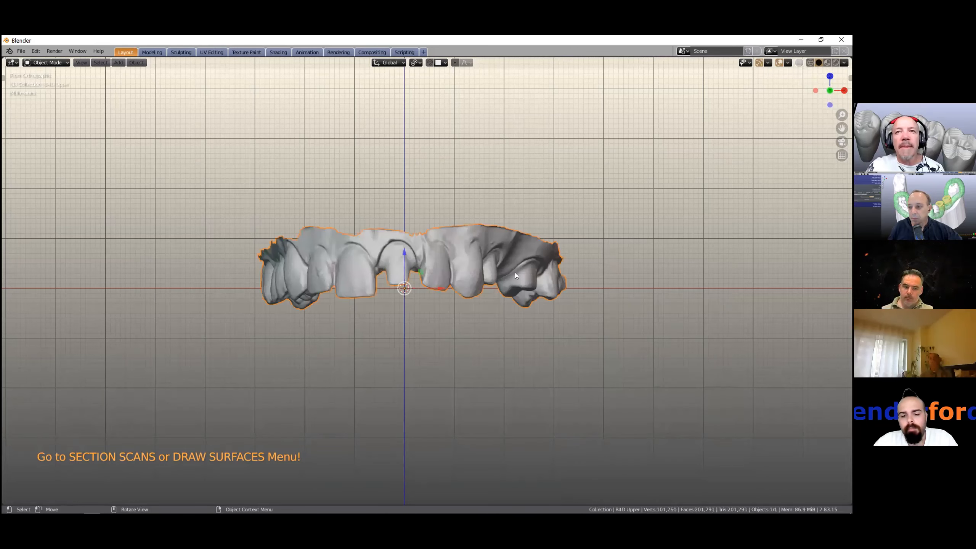
- Open the Crown & Bridge sidebar and move the imported scan with Working Models to Collection
{"action": "middle_click_drag", "start_coordinate": [486, 234], "coordinate": [847, 198]}
{"action": "key", "text": "n"}
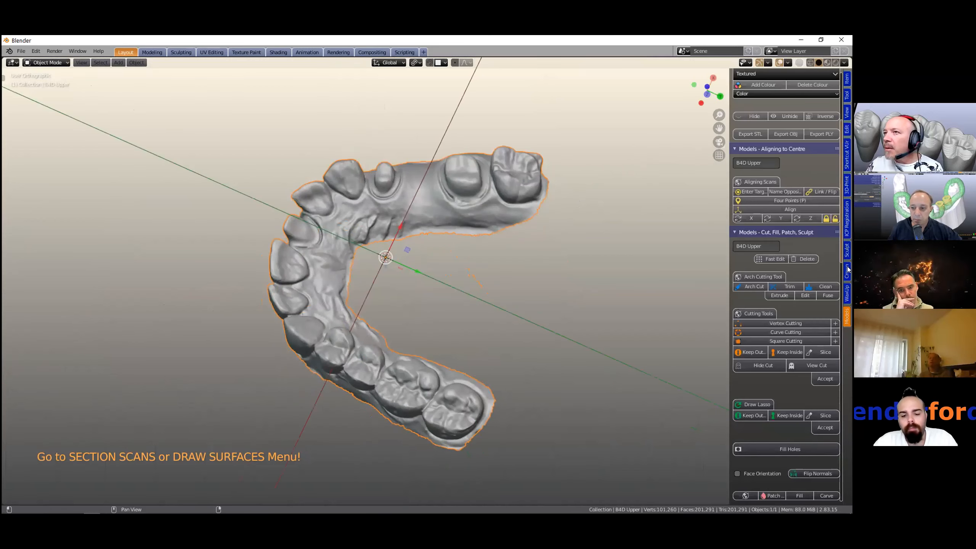
{"action": "left_click", "coordinate": [847, 270]}
{"action": "left_click", "coordinate": [790, 144]}
- Place the 3D cursor on the molar at the arch's right end and select the upper model
{"action": "middle_click_drag", "start_coordinate": [461, 297], "coordinate": [542, 284]}
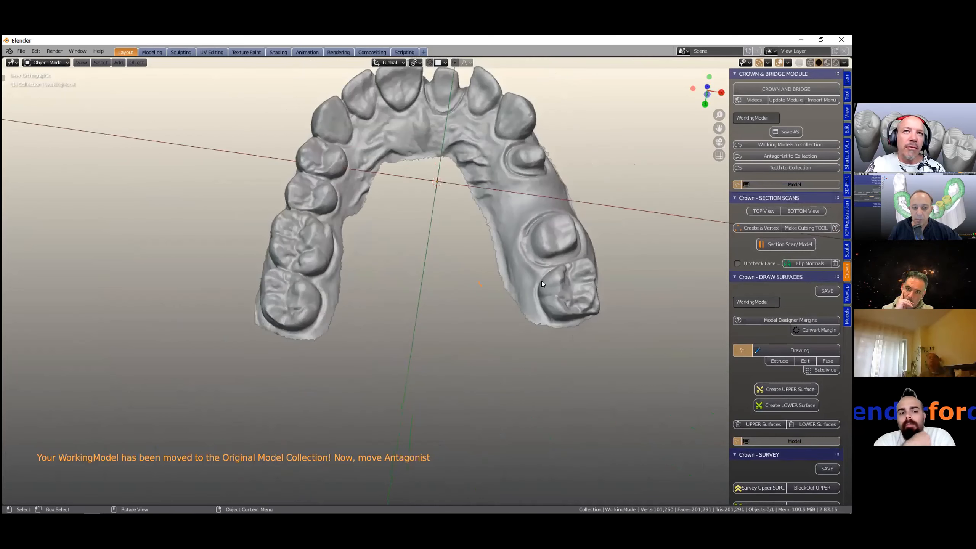
{"action": "right_click", "coordinate": [556, 276], "text": "shift"}
{"action": "middle_click_drag", "start_coordinate": [658, 223], "coordinate": [632, 269], "text": "shift"}
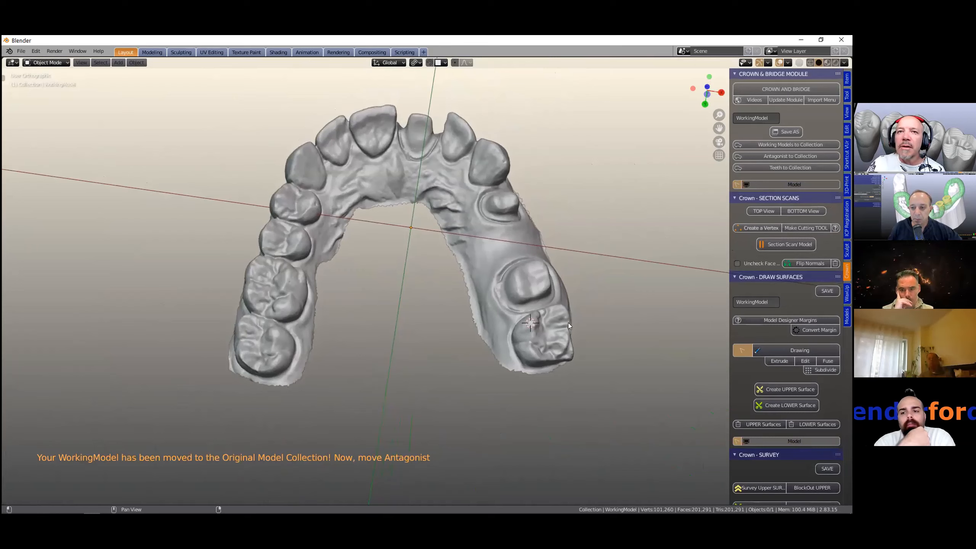
{"action": "left_click", "coordinate": [531, 322]}
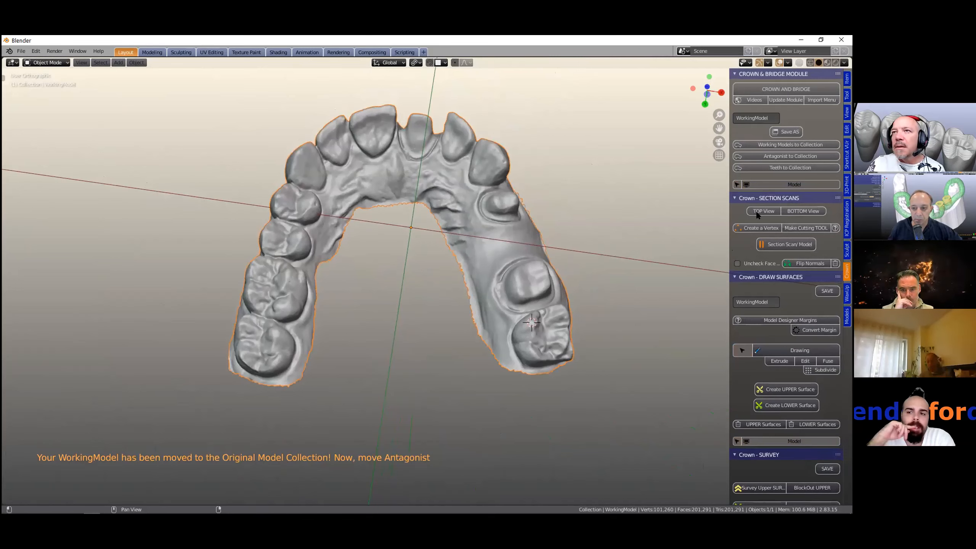
- Create a cutter vertex and move it to the palatal side of that molar
{"action": "left_click", "coordinate": [754, 226]}
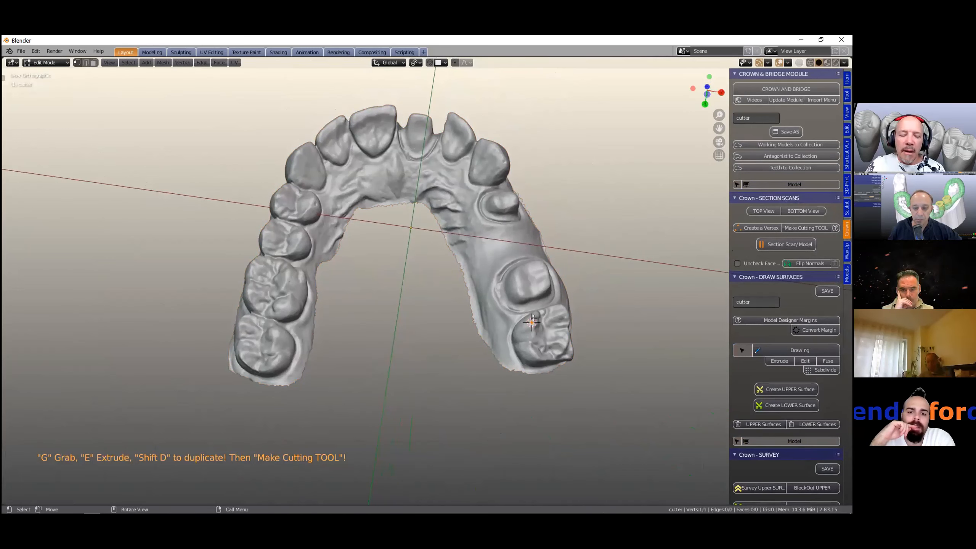
{"action": "key", "text": "g"}
{"action": "left_click", "coordinate": [456, 332]}
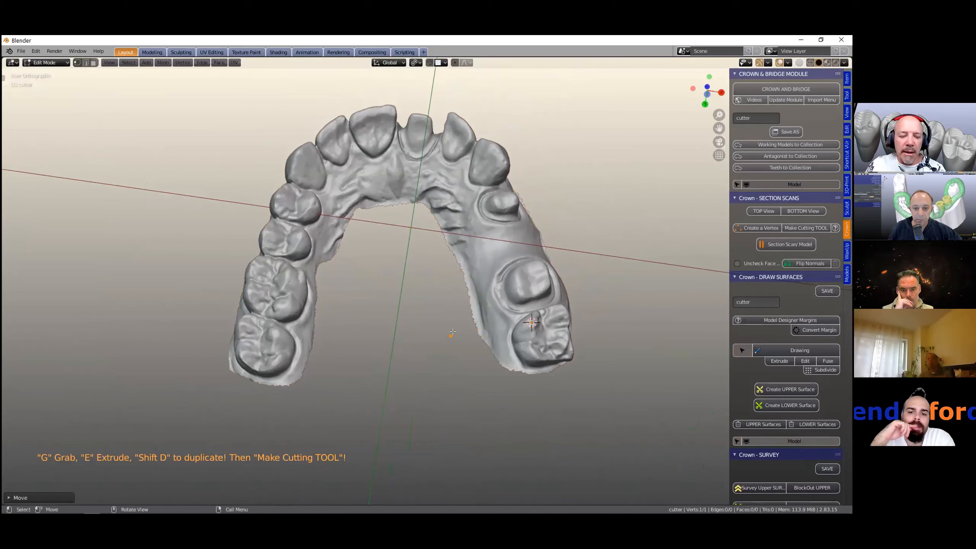
{"action": "scroll", "coordinate": [455, 323], "scroll_direction": "up", "scroll_amount": 2}
{"action": "key", "text": "e"}
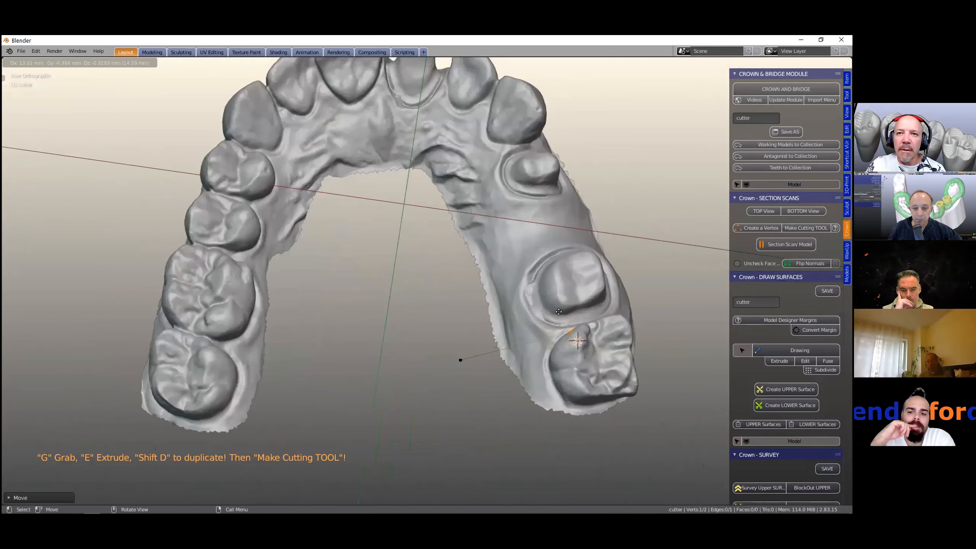
{"action": "left_click", "coordinate": [561, 323]}
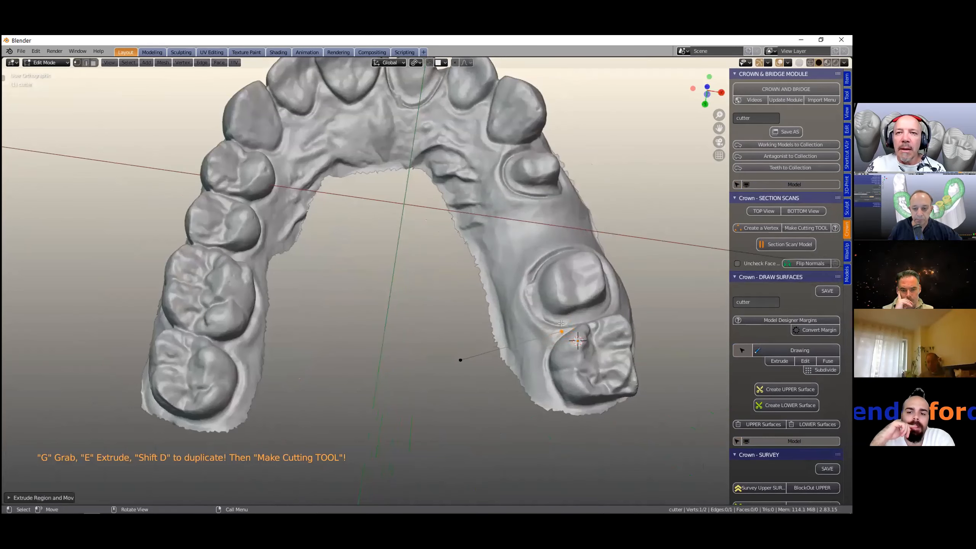
{"action": "key", "text": "ctrl+z"}
{"action": "mouse_move", "coordinate": [582, 331]}
{"action": "middle_mouse_down"}
{"action": "mouse_move", "coordinate": [605, 338]}
{"action": "mouse_move", "coordinate": [576, 349]}
{"action": "middle_mouse_up"}
{"action": "key", "text": "ctrl+z"}
- Move the cutter vertex palatal of the molar and extrude it across the arch to the buccal side
{"action": "scroll", "coordinate": [644, 331], "scroll_direction": "up", "scroll_amount": 1}
{"action": "scroll", "coordinate": [644, 331], "scroll_direction": "down", "scroll_amount": 1}
{"action": "middle_click_drag", "start_coordinate": [729, 236], "coordinate": [751, 234], "text": "shift"}
{"action": "left_click", "coordinate": [756, 228]}
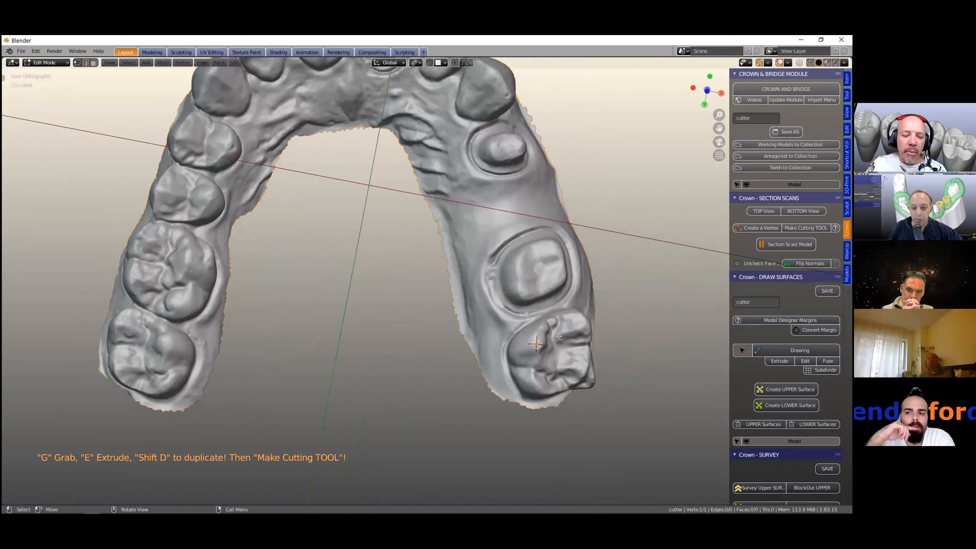
{"action": "key", "text": "g"}
{"action": "left_click", "coordinate": [454, 342]}
{"action": "key", "text": "e"}
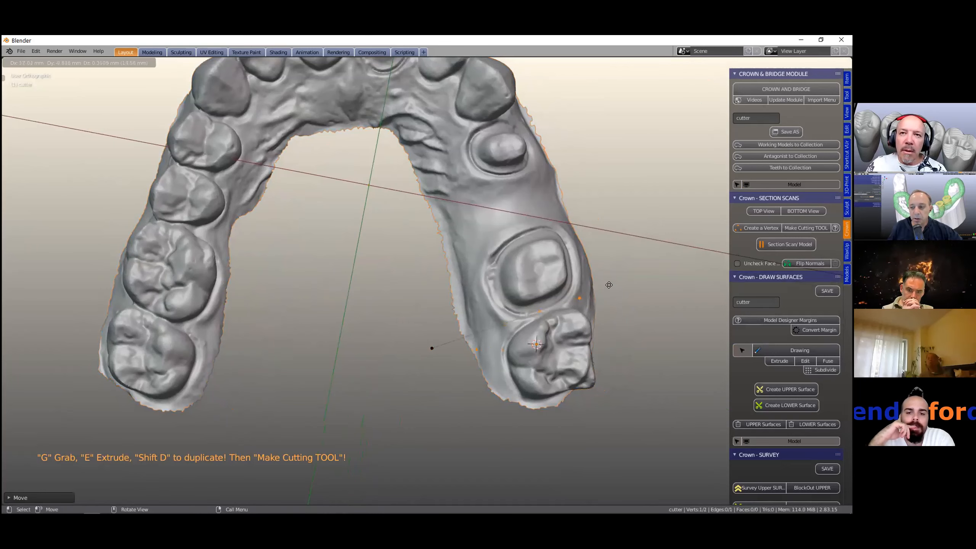
{"action": "left_click", "coordinate": [644, 281]}
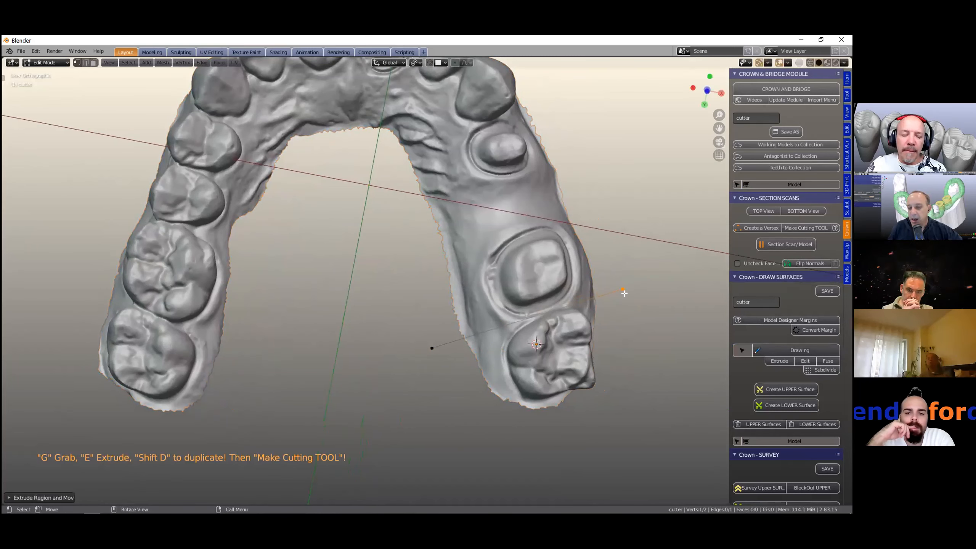
- Duplicate the vertex and extrude a second cut line across the arch mesial to the prepared tooth
{"action": "middle_click_drag", "start_coordinate": [630, 295], "coordinate": [628, 297]}
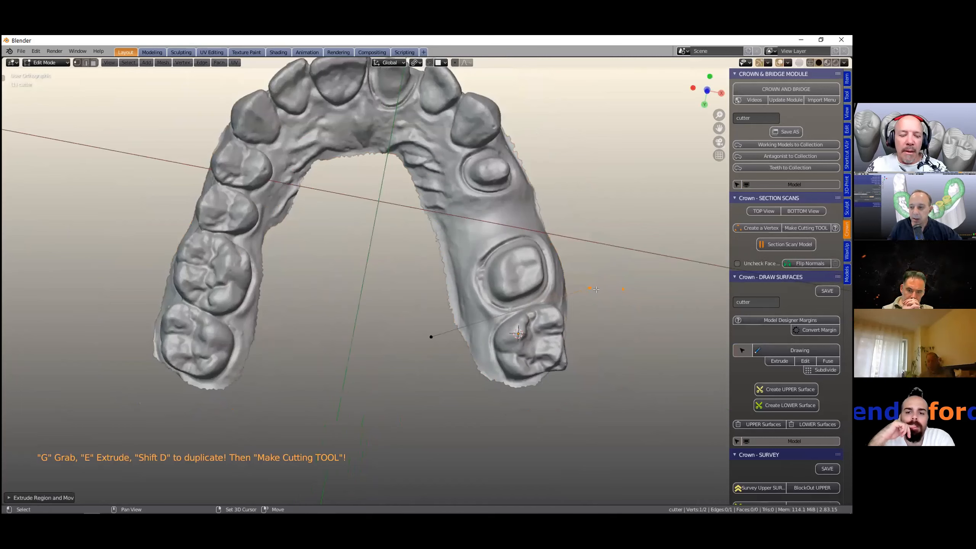
{"action": "key", "text": "shift+d"}
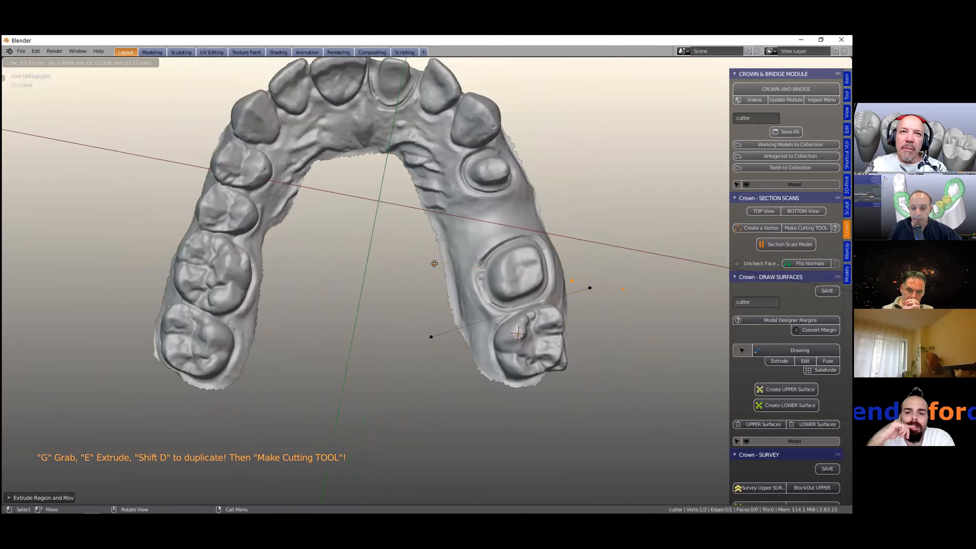
{"action": "left_click", "coordinate": [428, 267]}
{"action": "key", "text": "e"}
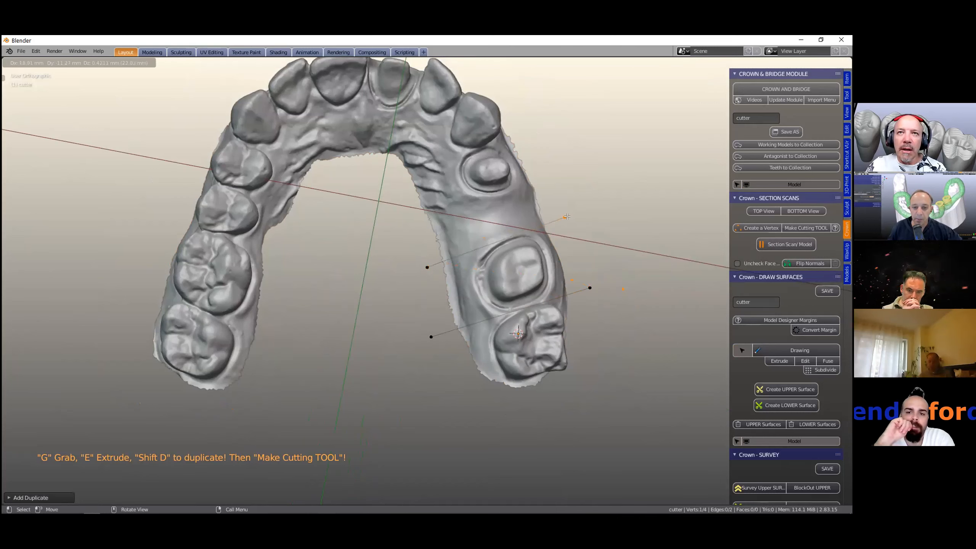
{"action": "left_click", "coordinate": [567, 217]}
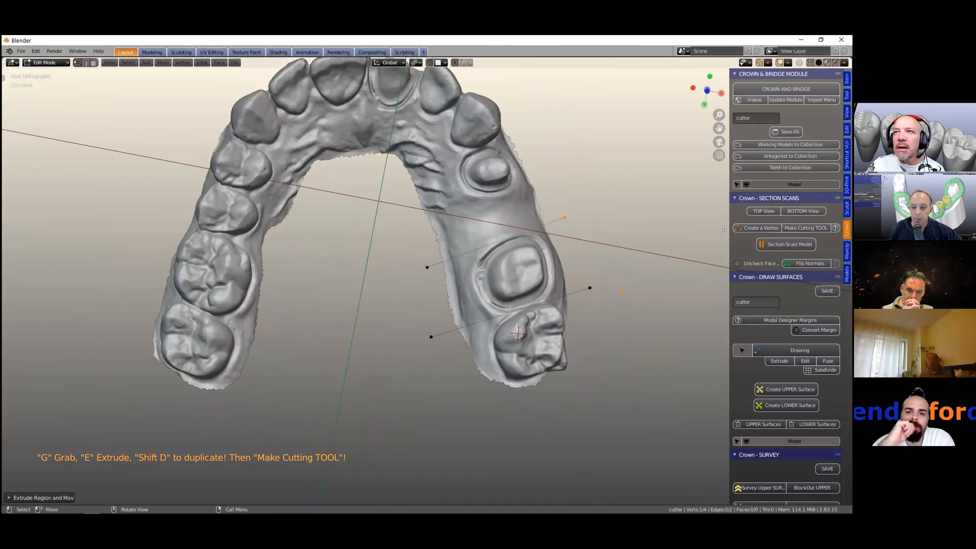
- Turn the two cut lines into a cutter with Make Cutting TOOL and inspect it around the prepared tooth
{"action": "left_click", "coordinate": [797, 227]}
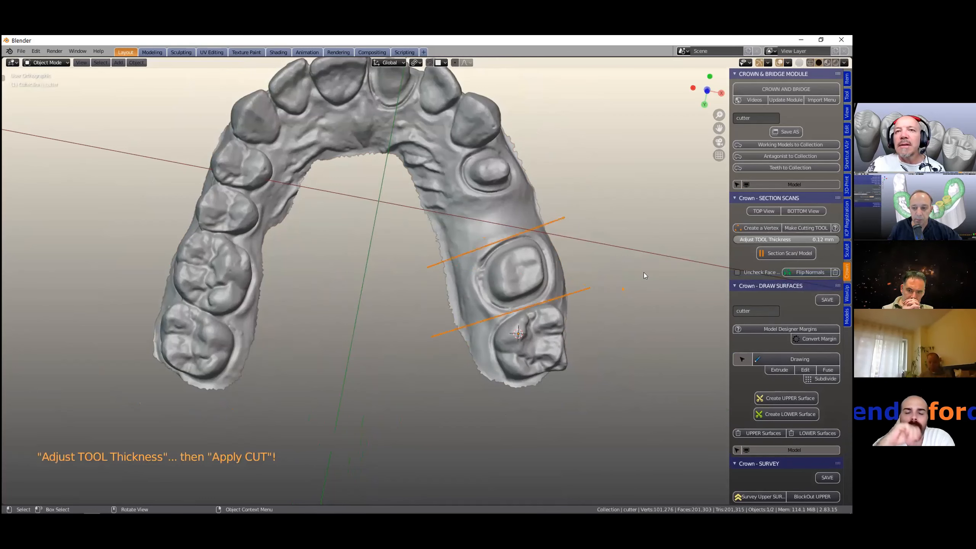
{"action": "scroll", "coordinate": [643, 272], "scroll_direction": "up", "scroll_amount": 1}
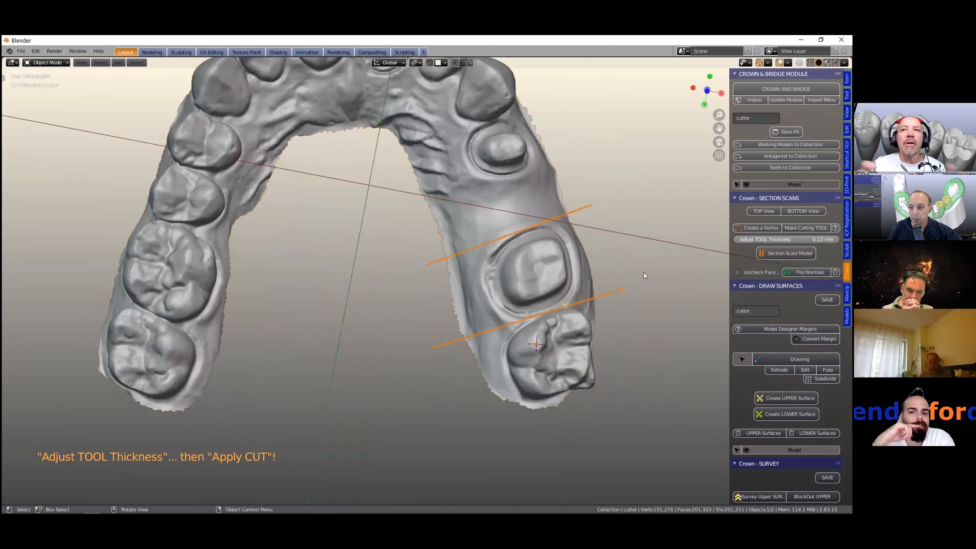
{"action": "scroll", "coordinate": [643, 272], "scroll_direction": "up", "scroll_amount": 4}
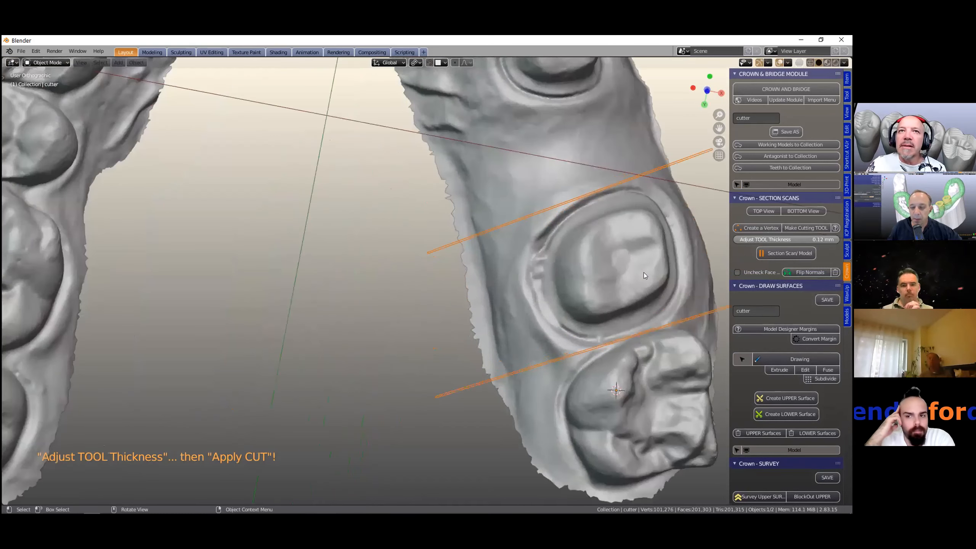
{"action": "scroll", "coordinate": [644, 272], "scroll_direction": "down", "scroll_amount": 5}
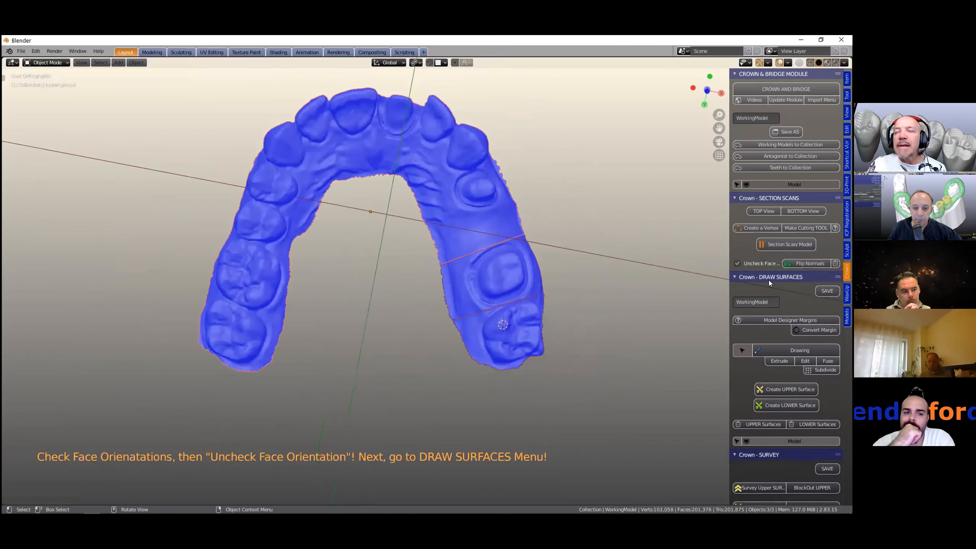
- Select the sectioned segment of the working model, flip its normals and turn off face orientation
{"action": "left_click_drag", "start_coordinate": [730, 300], "coordinate": [664, 299]}
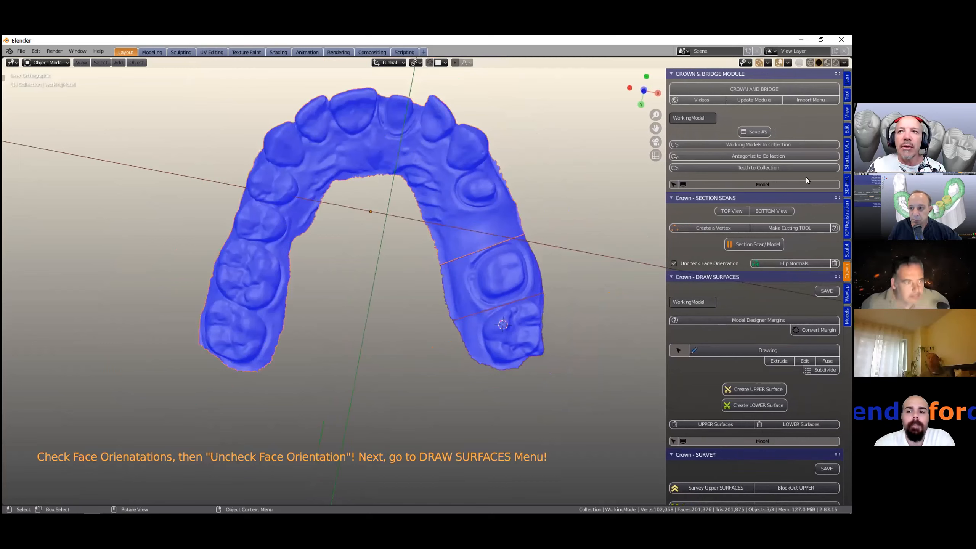
{"action": "left_click", "coordinate": [509, 264]}
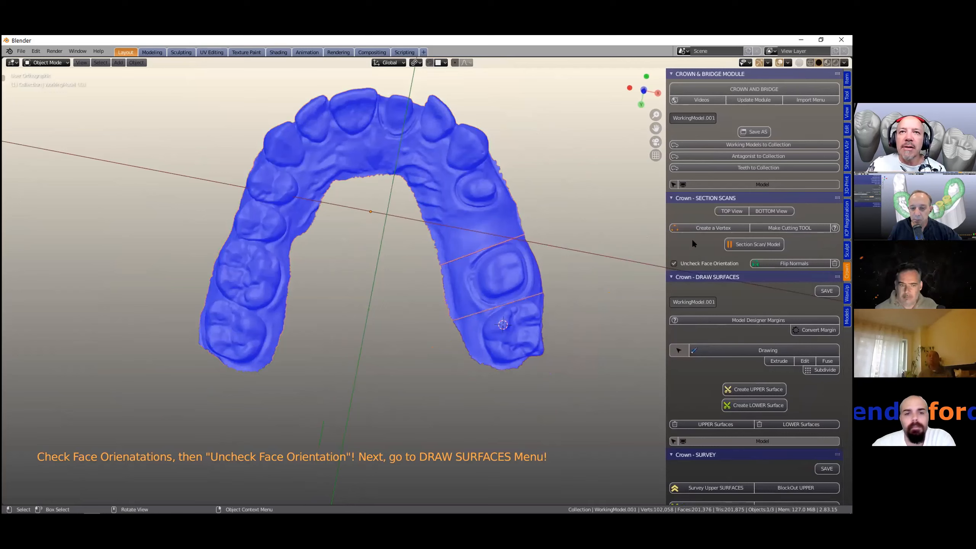
{"action": "left_click", "coordinate": [785, 263]}
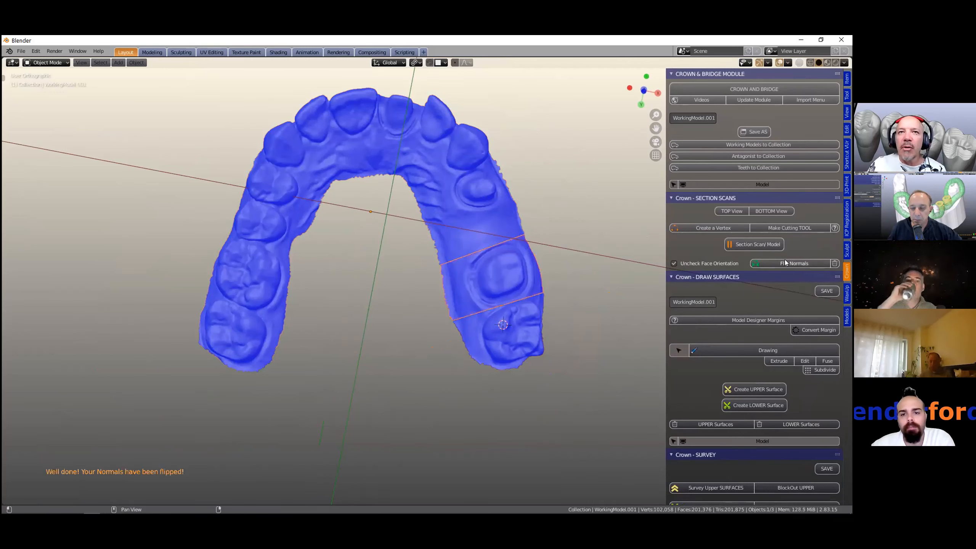
{"action": "left_click", "coordinate": [674, 263]}
- Start Drawing on the sectioned segment and place margin points along the buccal margin of the prepared tooth
{"action": "middle_click_drag", "start_coordinate": [551, 328], "coordinate": [423, 289]}
{"action": "scroll", "coordinate": [586, 355], "scroll_direction": "up", "scroll_amount": 3}
{"action": "middle_click_drag", "start_coordinate": [487, 288], "coordinate": [395, 280]}
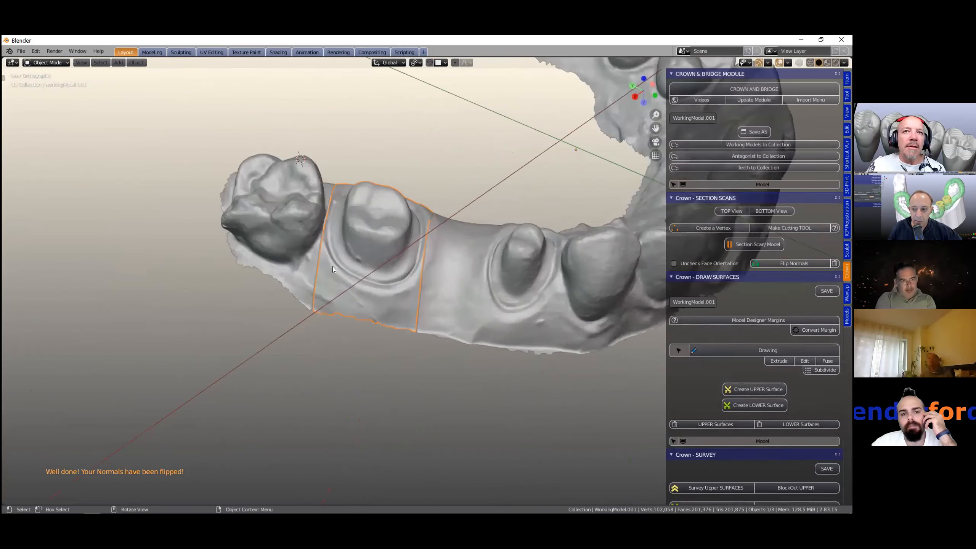
{"action": "scroll", "coordinate": [331, 270], "scroll_direction": "up", "scroll_amount": 5}
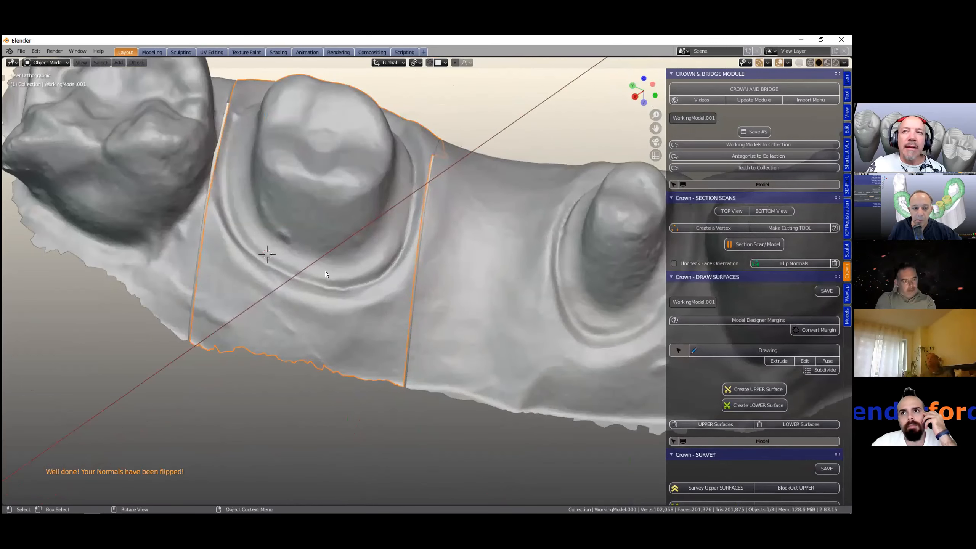
{"action": "scroll", "coordinate": [334, 275], "scroll_direction": "down", "scroll_amount": 2}
{"action": "middle_click_drag", "start_coordinate": [343, 279], "coordinate": [359, 285], "text": "shift"}
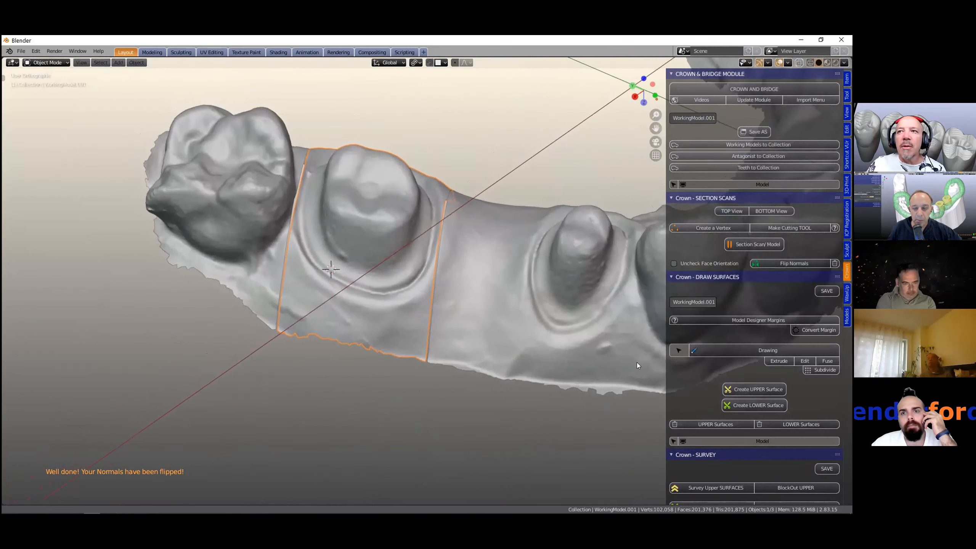
{"action": "left_click", "coordinate": [708, 352]}
{"action": "key", "text": "g"}
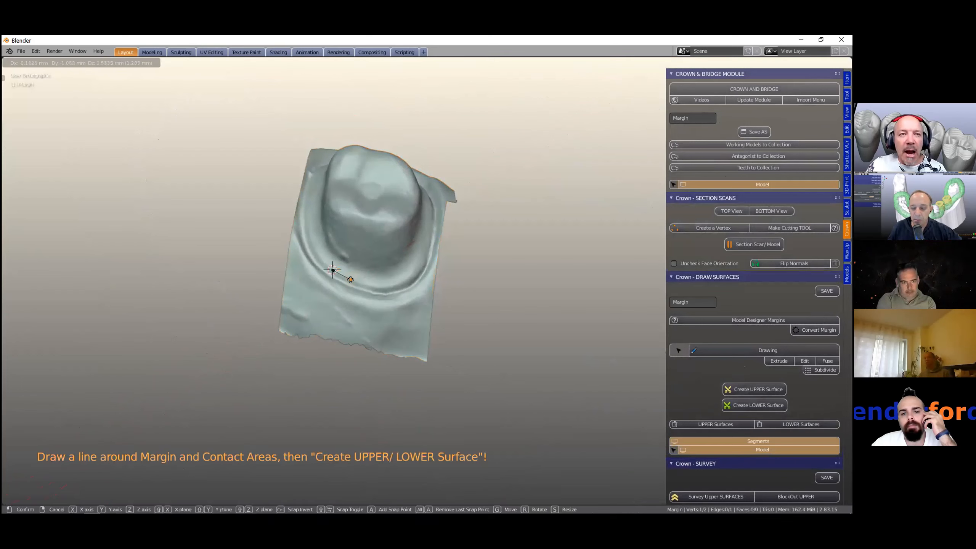
{"action": "left_click", "coordinate": [352, 280]}
{"action": "key", "text": "e"}
{"action": "left_click", "coordinate": [371, 285]}
{"action": "key", "text": "e"}
{"action": "left_click", "coordinate": [388, 287]}
{"action": "key", "text": "e"}
{"action": "left_click", "coordinate": [406, 284]}
{"action": "key", "text": "e"}
{"action": "left_click", "coordinate": [420, 269]}
{"action": "key", "text": "e"}
{"action": "left_click", "coordinate": [425, 250]}
{"action": "left_click", "coordinate": [427, 234]}
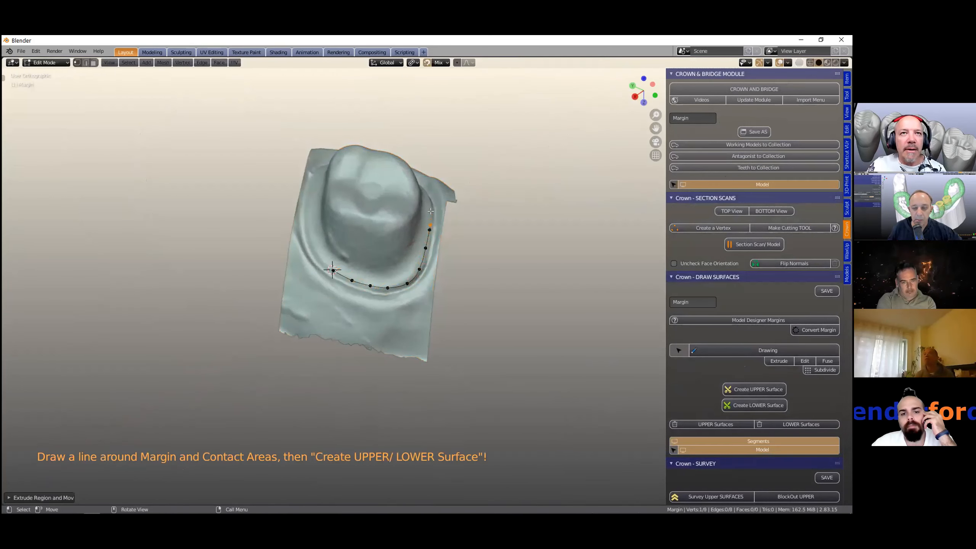
- Continue the margin line around the palatal side of the prepared tooth until the loop is closed
{"action": "middle_click_drag", "start_coordinate": [384, 262], "coordinate": [210, 286]}
{"action": "scroll", "coordinate": [161, 348], "scroll_direction": "up", "scroll_amount": 1}
{"action": "scroll", "coordinate": [210, 286], "scroll_direction": "up", "scroll_amount": 1}
{"action": "key", "text": "e"}
{"action": "left_click", "coordinate": [208, 305]}
{"action": "key", "text": "e"}
{"action": "left_click", "coordinate": [244, 318]}
{"action": "key", "text": "e"}
{"action": "left_click", "coordinate": [278, 318]}
{"action": "key", "text": "e"}
{"action": "left_click", "coordinate": [312, 305]}
{"action": "key", "text": "e"}
{"action": "left_click", "coordinate": [345, 287]}
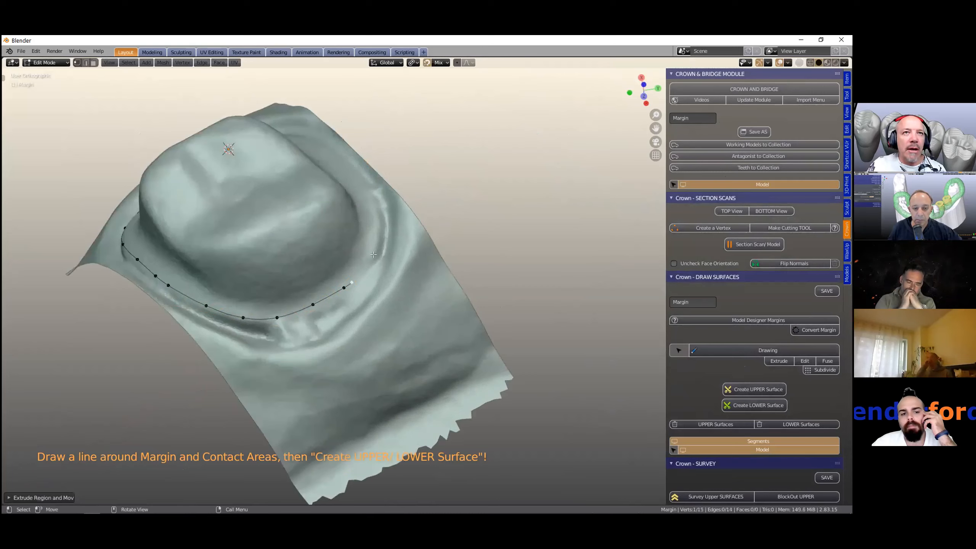
{"action": "key", "text": "e"}
{"action": "left_click", "coordinate": [355, 278]}
{"action": "key", "text": "e"}
{"action": "left_click", "coordinate": [370, 259]}
{"action": "key", "text": "e"}
{"action": "left_click", "coordinate": [374, 253]}
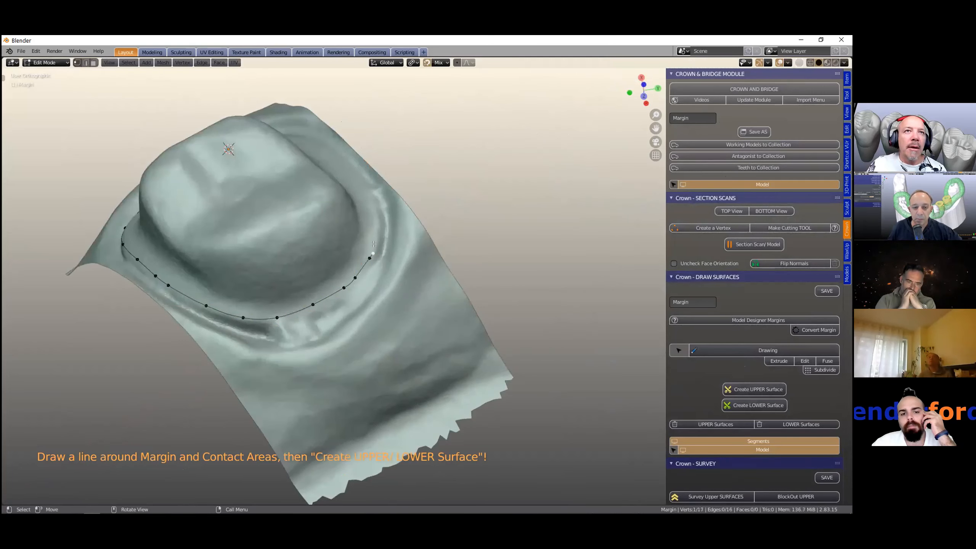
{"action": "key", "text": "e"}
{"action": "left_click", "coordinate": [377, 220]}
{"action": "key", "text": "e"}
{"action": "left_click", "coordinate": [368, 189]}
{"action": "middle_click_drag", "start_coordinate": [314, 233], "coordinate": [370, 202]}
{"action": "left_click", "coordinate": [359, 233]}
{"action": "key", "text": "e"}
{"action": "left_click", "coordinate": [360, 277]}
{"action": "key", "text": "e"}
{"action": "left_click", "coordinate": [369, 315]}
{"action": "key", "text": "e"}
{"action": "left_click", "coordinate": [380, 335]}
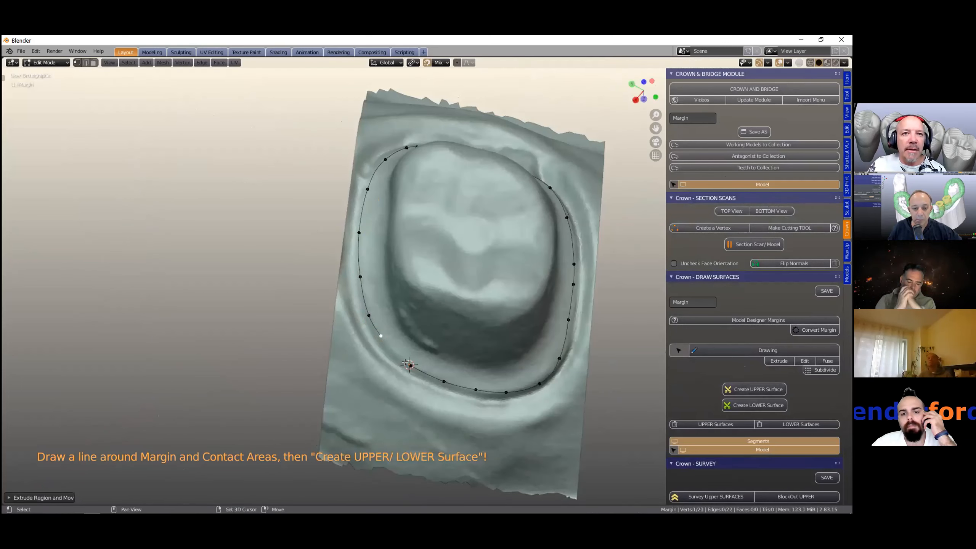
{"action": "left_click", "coordinate": [409, 364], "text": "shift"}
- Select the working model, start Drawing on the premolar preparation and trace the first part of its margin
{"action": "scroll", "coordinate": [481, 321], "scroll_direction": "down", "scroll_amount": 2}
{"action": "middle_click_drag", "start_coordinate": [481, 322], "coordinate": [428, 312], "text": "shift"}
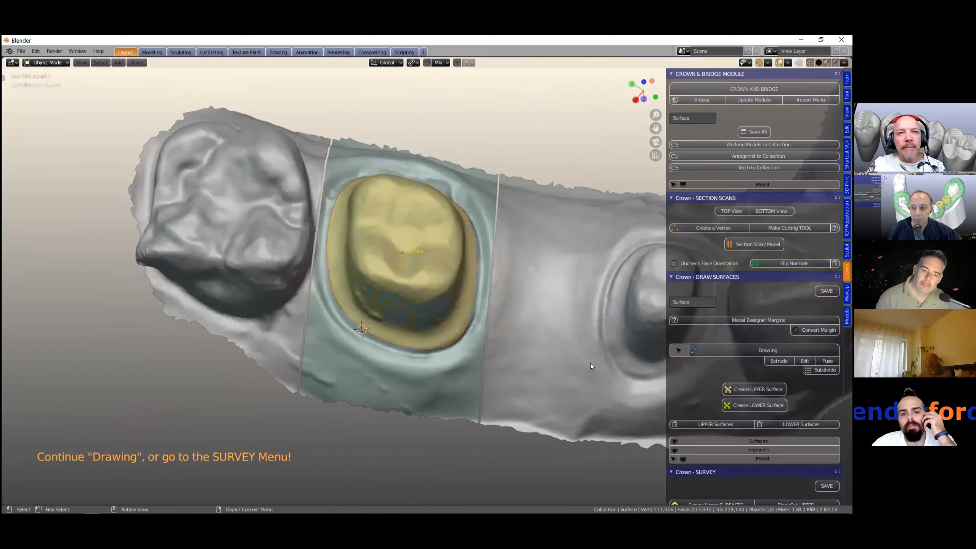
{"action": "middle_click_drag", "start_coordinate": [580, 362], "coordinate": [415, 326]}
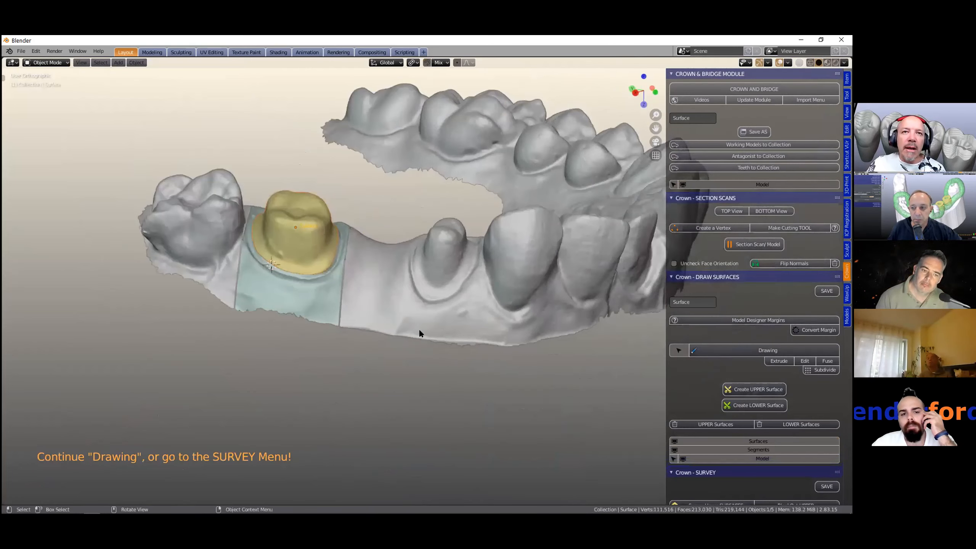
{"action": "left_click", "coordinate": [419, 328]}
{"action": "scroll", "coordinate": [418, 327], "scroll_direction": "up", "scroll_amount": 4}
{"action": "right_click", "coordinate": [426, 324], "text": "shift"}
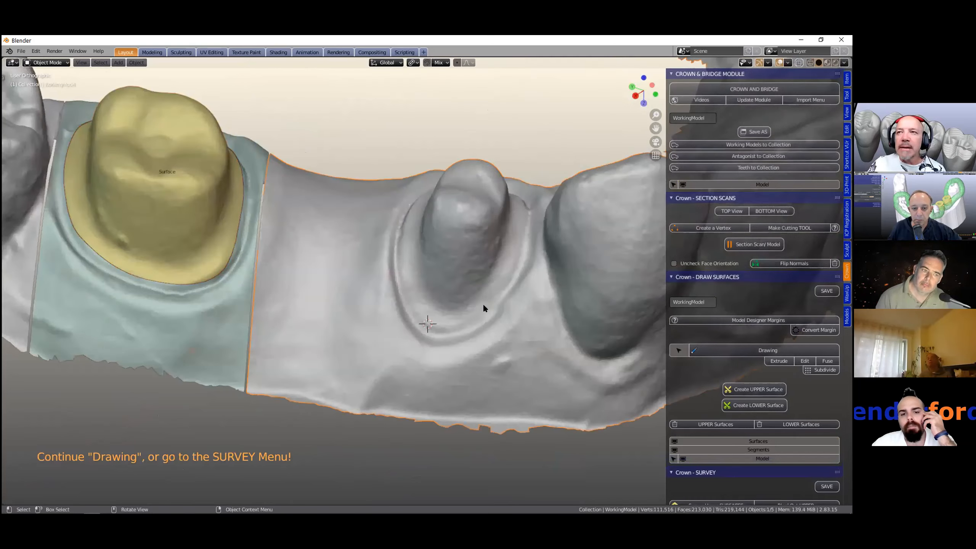
{"action": "scroll", "coordinate": [483, 304], "scroll_direction": "down", "scroll_amount": 1}
{"action": "middle_click_drag", "start_coordinate": [666, 286], "coordinate": [697, 325]}
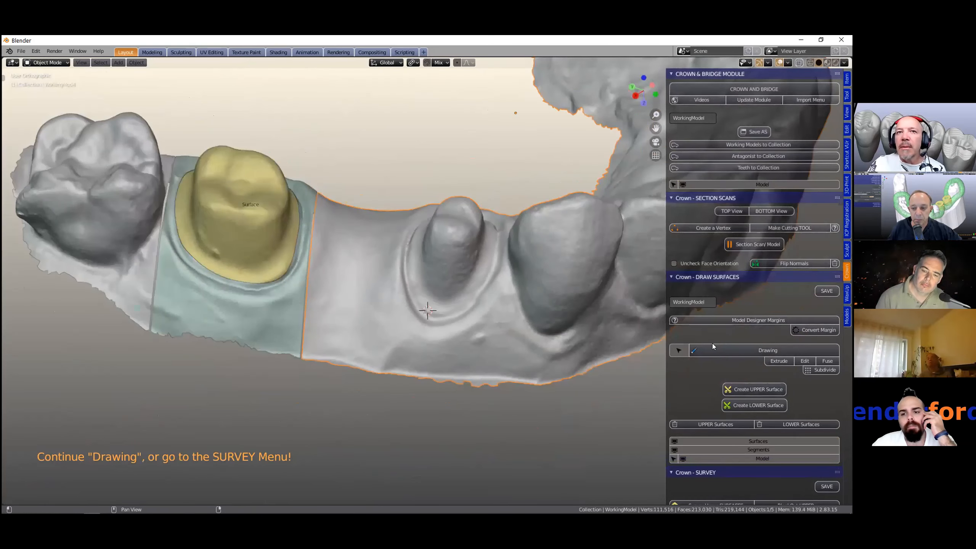
{"action": "left_click", "coordinate": [719, 351]}
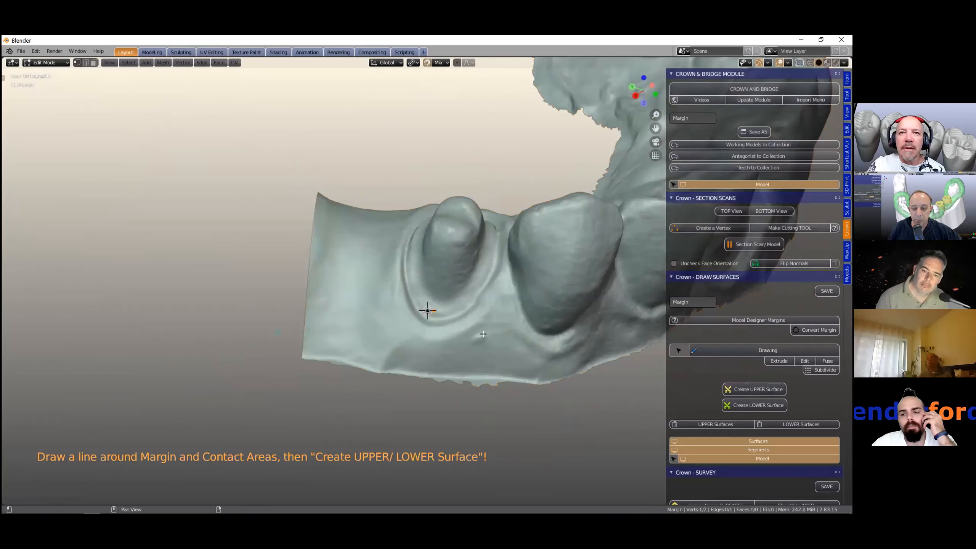
{"action": "scroll", "coordinate": [483, 334], "scroll_direction": "up", "scroll_amount": 2}
{"action": "key", "text": "e"}
{"action": "left_click", "coordinate": [462, 320]}
{"action": "key", "text": "e"}
{"action": "left_click", "coordinate": [480, 307]}
{"action": "key", "text": "e"}
{"action": "left_click", "coordinate": [501, 287]}
{"action": "key", "text": "e"}
{"action": "left_click", "coordinate": [514, 267]}
{"action": "key", "text": "e"}
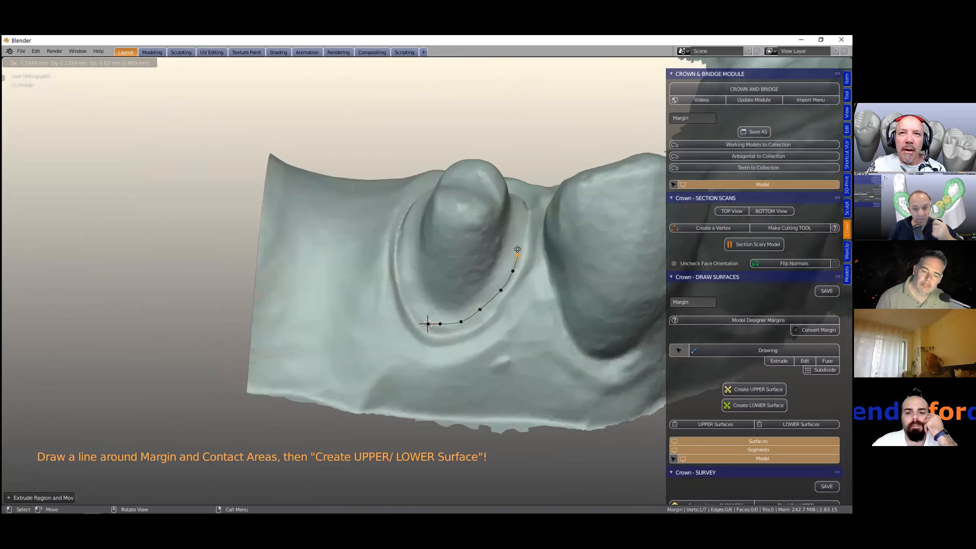
{"action": "left_click", "coordinate": [517, 249]}
- Continue the margin line around the premolar preparation and close the loop
{"action": "scroll", "coordinate": [391, 165], "scroll_direction": "up", "scroll_amount": 3}
{"action": "middle_click_drag", "start_coordinate": [390, 166], "coordinate": [175, 202], "text": "shift"}
{"action": "scroll", "coordinate": [397, 385], "scroll_direction": "down", "scroll_amount": 1}
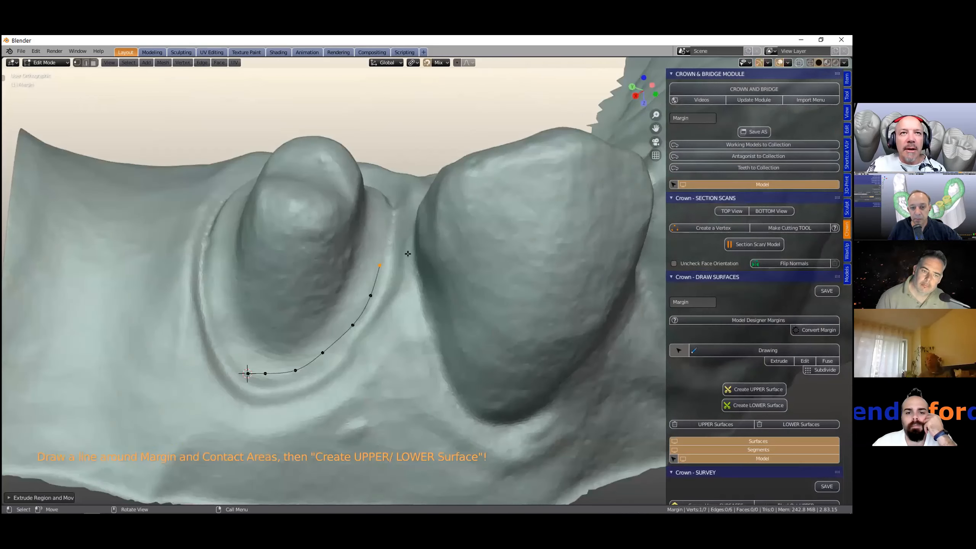
{"action": "scroll", "coordinate": [380, 315], "scroll_direction": "down", "scroll_amount": 1}
{"action": "middle_click_drag", "start_coordinate": [380, 315], "coordinate": [403, 296]}
{"action": "middle_click_drag", "start_coordinate": [382, 253], "coordinate": [417, 257]}
{"action": "key", "text": "e"}
{"action": "left_click", "coordinate": [442, 219]}
{"action": "key", "text": "e"}
{"action": "left_click", "coordinate": [464, 193]}
{"action": "key", "text": "e"}
{"action": "left_click", "coordinate": [470, 156]}
{"action": "key", "text": "e"}
{"action": "left_click", "coordinate": [461, 117]}
{"action": "key", "text": "e"}
{"action": "left_click", "coordinate": [435, 84]}
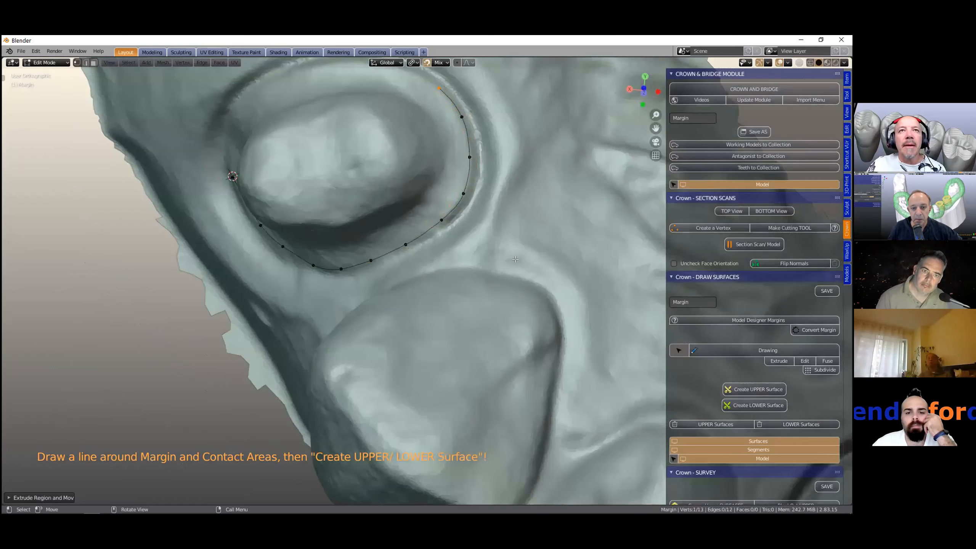
{"action": "scroll", "coordinate": [516, 259], "scroll_direction": "down", "scroll_amount": 3}
{"action": "middle_click_drag", "start_coordinate": [516, 260], "coordinate": [421, 218]}
{"action": "key", "text": "e"}
{"action": "left_click", "coordinate": [420, 221]}
{"action": "key", "text": "e"}
{"action": "left_click", "coordinate": [414, 241]}
{"action": "key", "text": "e"}
{"action": "left_click", "coordinate": [413, 261]}
{"action": "key", "text": "e"}
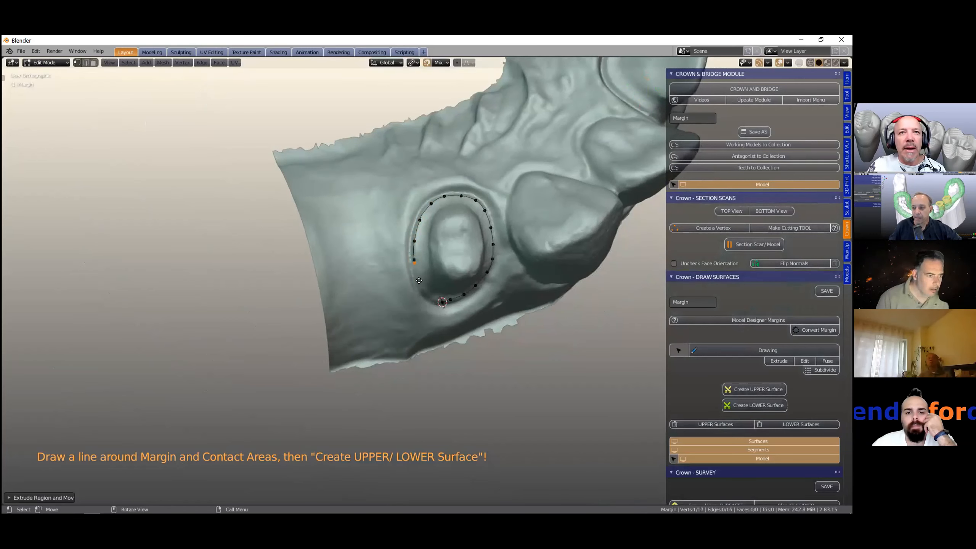
{"action": "left_click", "coordinate": [421, 283]}
{"action": "middle_click_drag", "start_coordinate": [421, 282], "coordinate": [424, 309]}
{"action": "key", "text": "e"}
{"action": "left_click", "coordinate": [426, 307]}
{"action": "left_click", "coordinate": [438, 321], "text": "shift"}
{"action": "key", "text": "f"}
- Create the upper surface from the premolar margin line
{"action": "left_click_drag", "start_coordinate": [420, 286], "coordinate": [418, 285]}
{"action": "middle_click_drag", "start_coordinate": [525, 286], "coordinate": [489, 274], "text": "shift"}
{"action": "scroll", "coordinate": [488, 274], "scroll_direction": "up", "scroll_amount": 1}
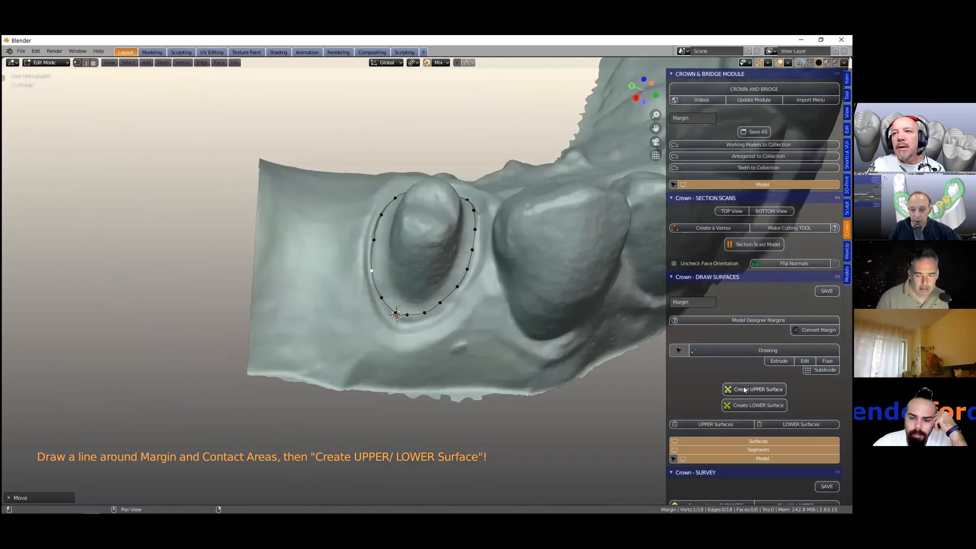
{"action": "left_click", "coordinate": [744, 391]}
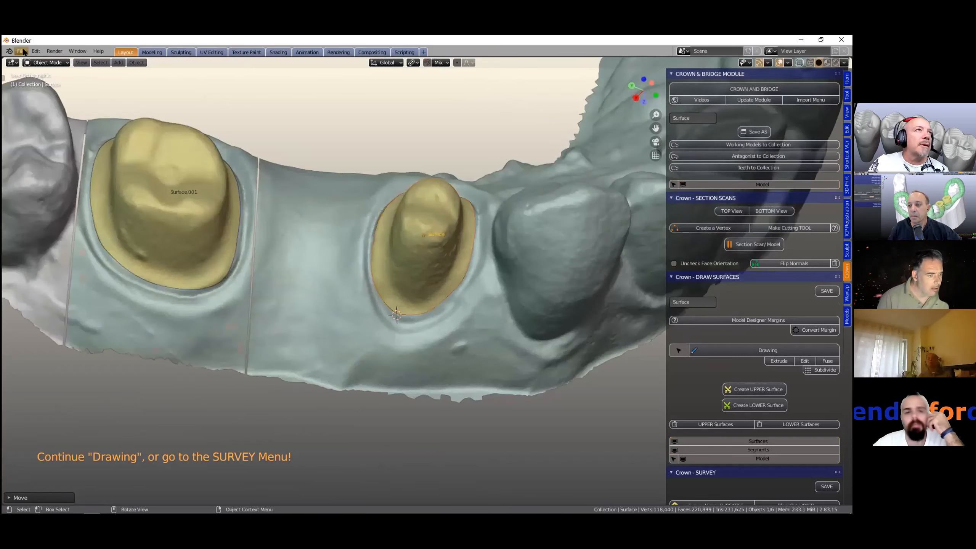
{"action": "left_click", "coordinate": [21, 52]}
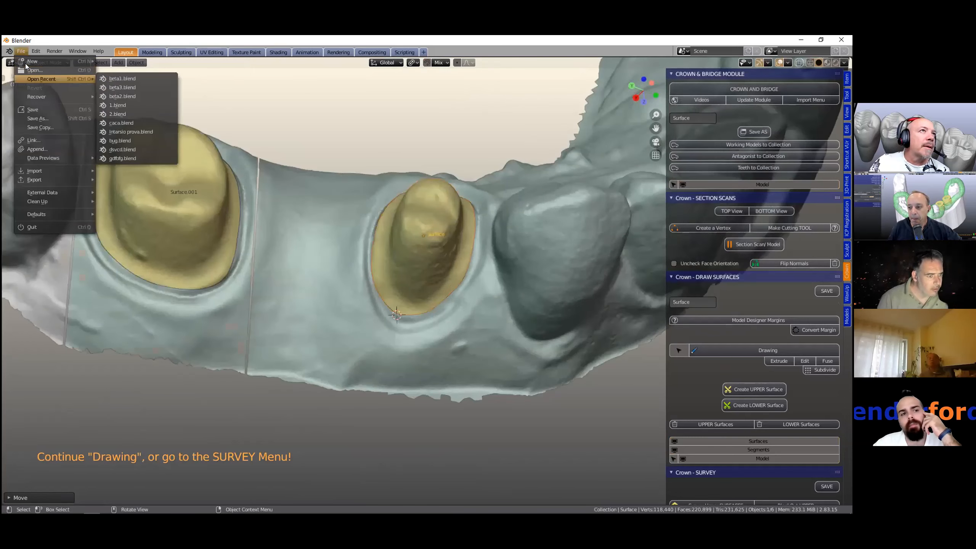
{"action": "key", "text": "Down"}
{"action": "key", "text": "Down"}
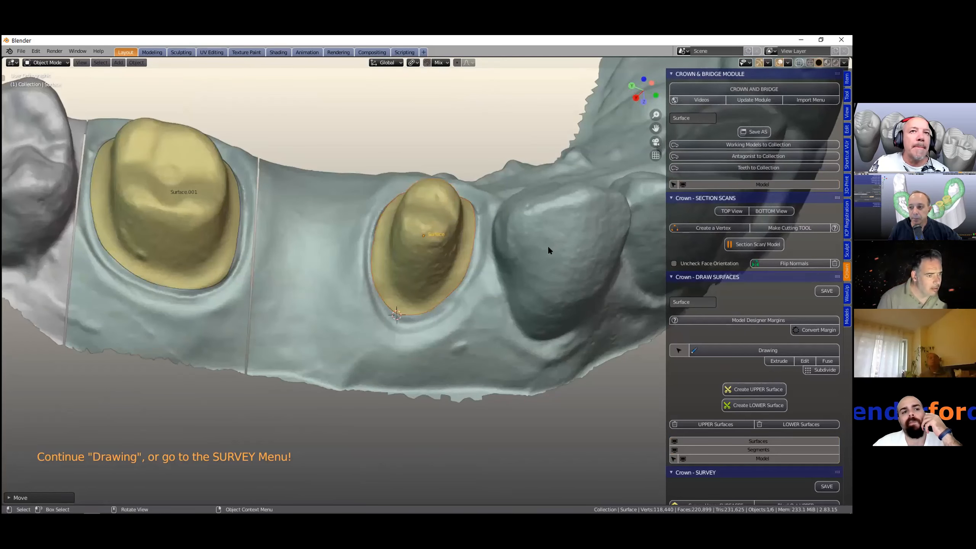
- Inspect the new upper surface on the premolar preparation and its margin from several angles
{"action": "scroll", "coordinate": [547, 248], "scroll_direction": "down", "scroll_amount": 1}
{"action": "scroll", "coordinate": [546, 248], "scroll_direction": "down", "scroll_amount": 1}
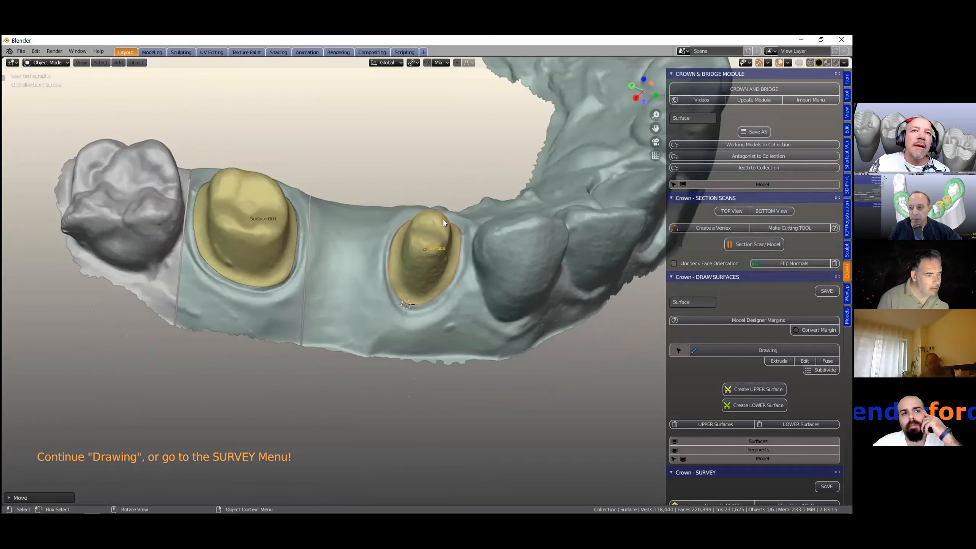
{"action": "mouse_move", "coordinate": [437, 266]}
{"action": "middle_mouse_down"}
{"action": "mouse_move", "coordinate": [437, 252]}
{"action": "mouse_move", "coordinate": [441, 261]}
{"action": "middle_mouse_up"}
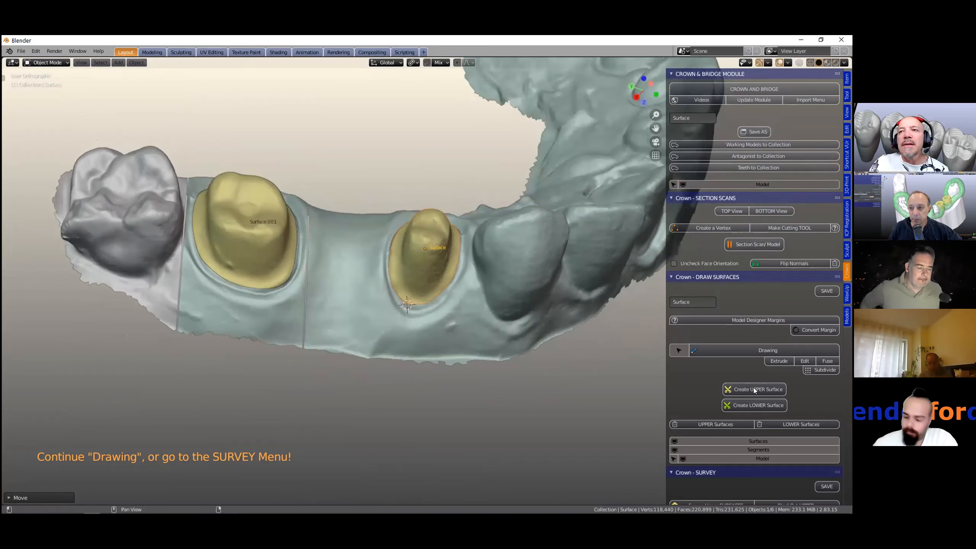
{"action": "scroll", "coordinate": [750, 401], "scroll_direction": "down", "scroll_amount": 1}
{"action": "scroll", "coordinate": [751, 402], "scroll_direction": "down", "scroll_amount": 5}
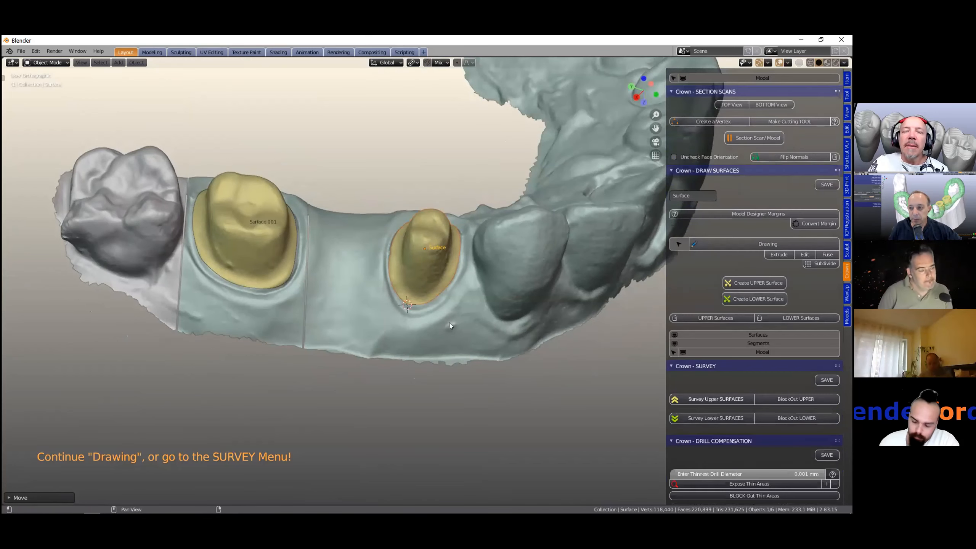
{"action": "scroll", "coordinate": [447, 323], "scroll_direction": "up", "scroll_amount": 4}
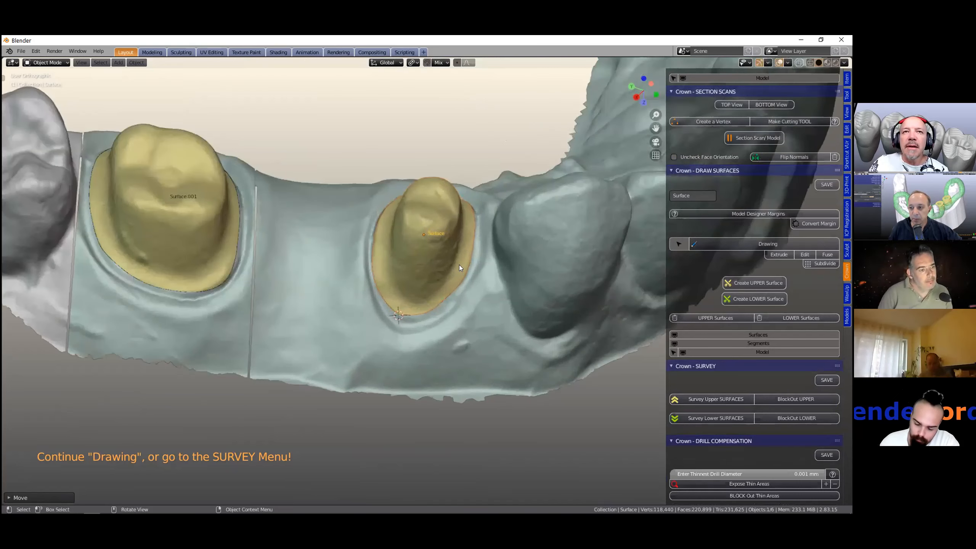
{"action": "key", "text": "KP_2"}
{"action": "key", "text": "KP_2"}
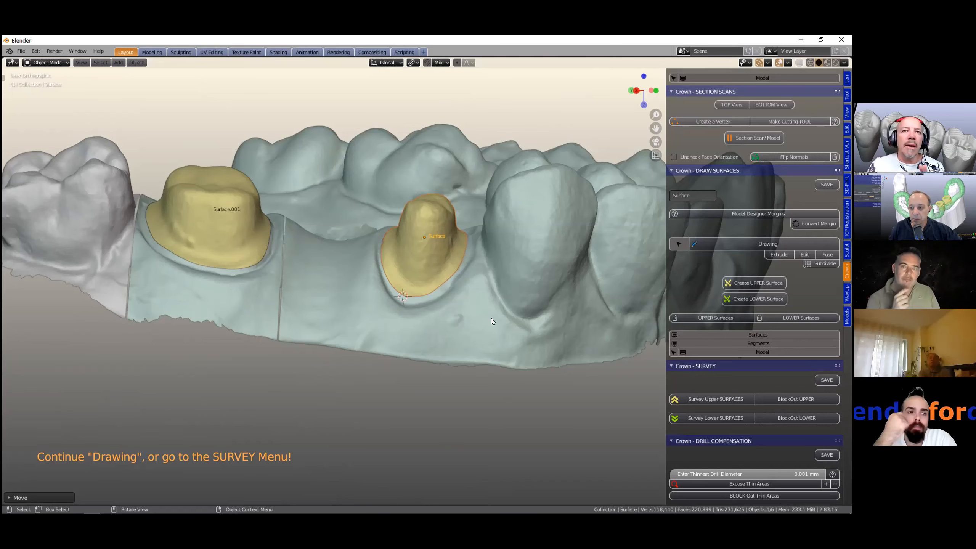
{"action": "scroll", "coordinate": [556, 303], "scroll_direction": "up", "scroll_amount": 2}
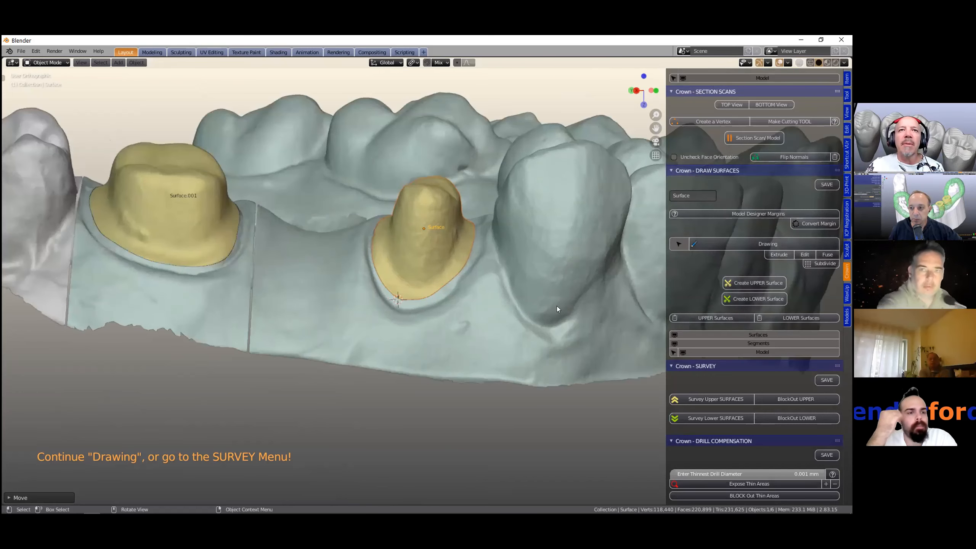
{"action": "scroll", "coordinate": [562, 330], "scroll_direction": "up", "scroll_amount": 1}
{"action": "scroll", "coordinate": [562, 331], "scroll_direction": "up", "scroll_amount": 1}
{"action": "middle_click_drag", "start_coordinate": [516, 152], "coordinate": [513, 174]}
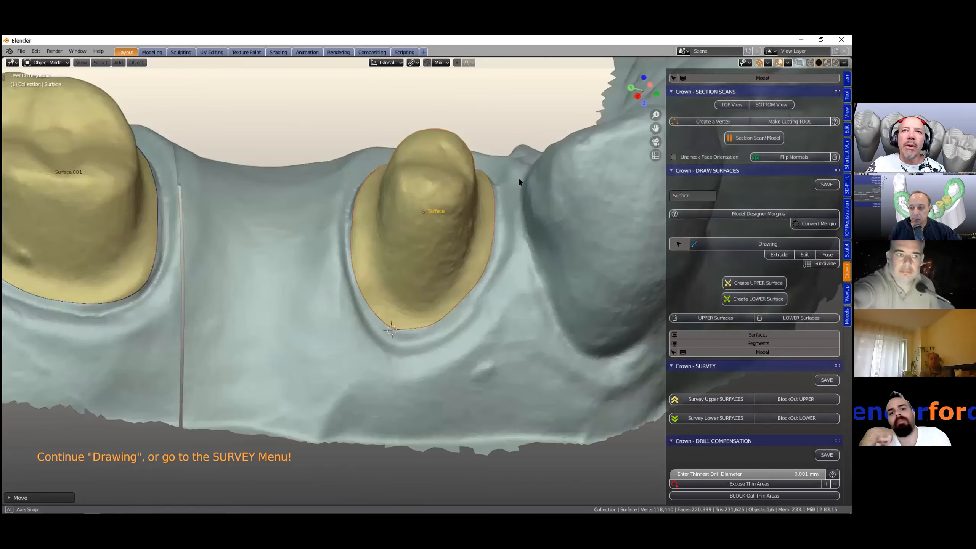
{"action": "scroll", "coordinate": [518, 177], "scroll_direction": "up", "scroll_amount": 1}
{"action": "scroll", "coordinate": [505, 274], "scroll_direction": "down", "scroll_amount": 1}
{"action": "middle_click_drag", "start_coordinate": [509, 237], "coordinate": [480, 318]}
{"action": "scroll", "coordinate": [525, 271], "scroll_direction": "up", "scroll_amount": 2}
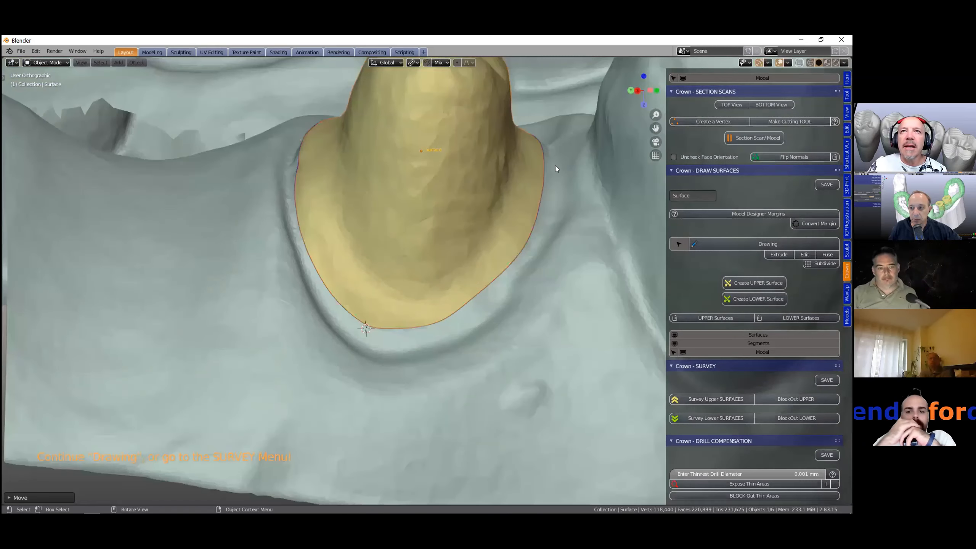
{"action": "scroll", "coordinate": [407, 253], "scroll_direction": "down", "scroll_amount": 5}
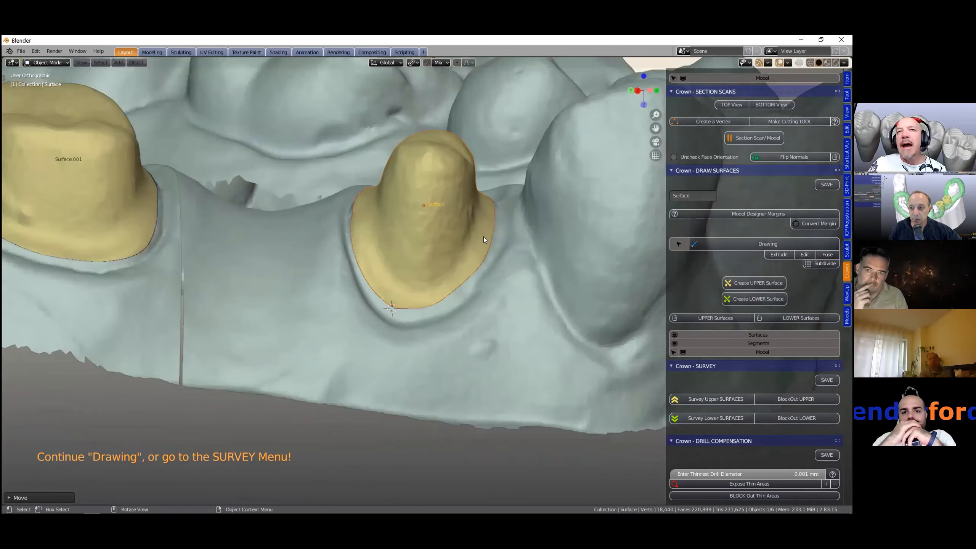
{"action": "middle_click_drag", "start_coordinate": [479, 221], "coordinate": [466, 258]}
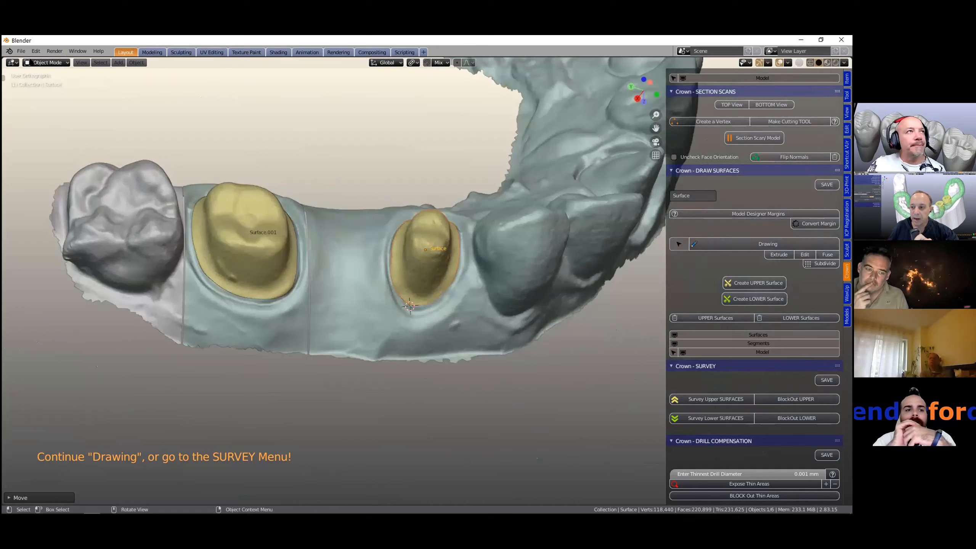
- Open the recent file beta3.blend
{"action": "left_click", "coordinate": [21, 51]}
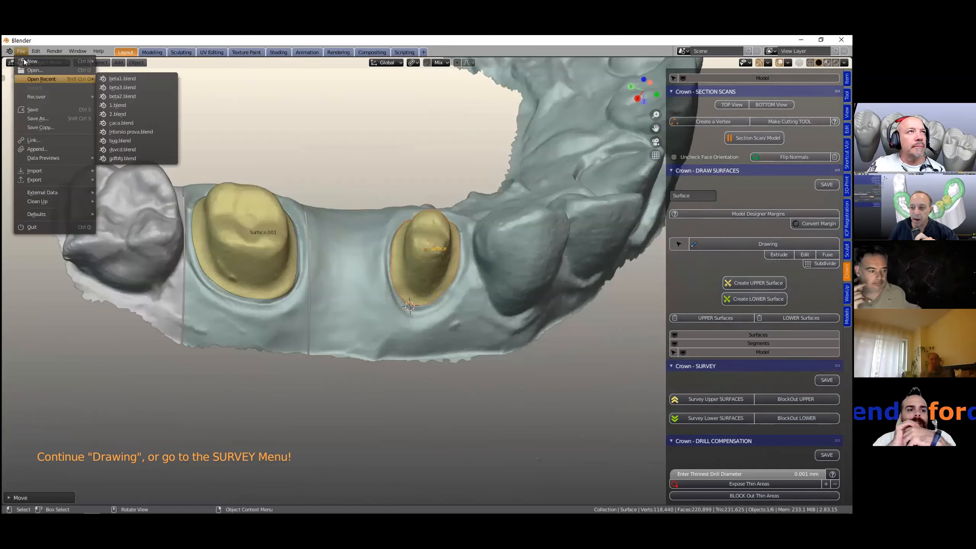
{"action": "key", "text": "Down"}
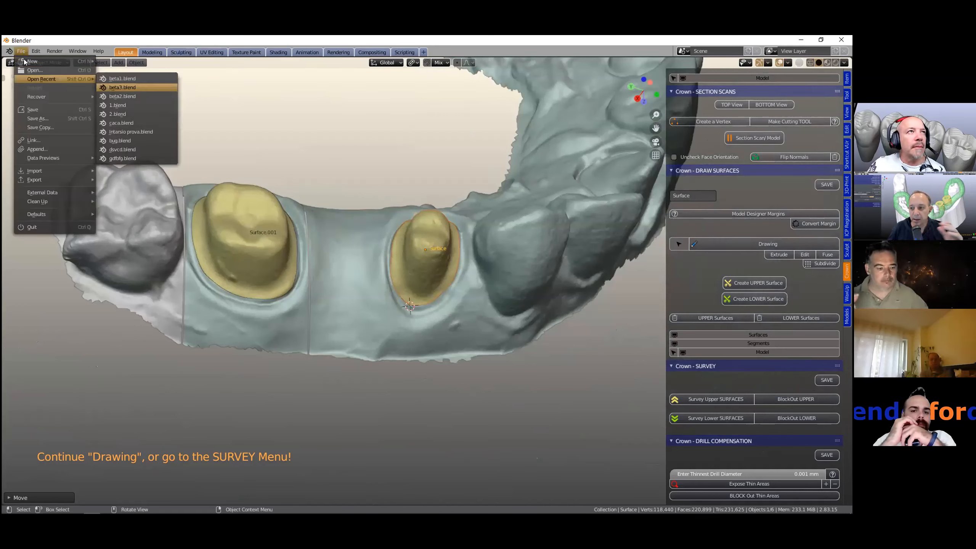
{"action": "key", "text": "Return"}
{"action": "left_click", "coordinate": [443, 295]}
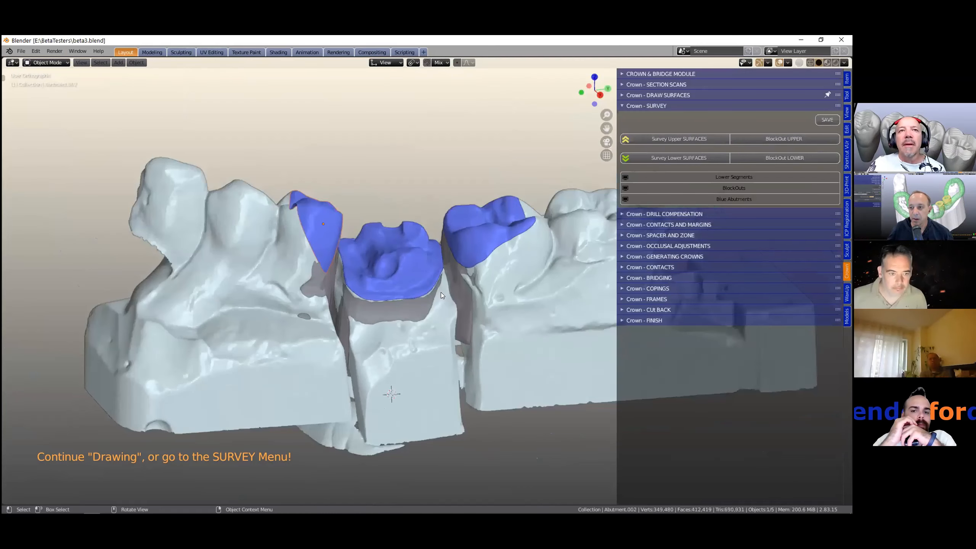
- Open the recent file 2.blend instead
{"action": "left_click", "coordinate": [22, 52]}
{"action": "key", "text": "Down"}
{"action": "key", "text": "Down"}
{"action": "key", "text": "Right"}
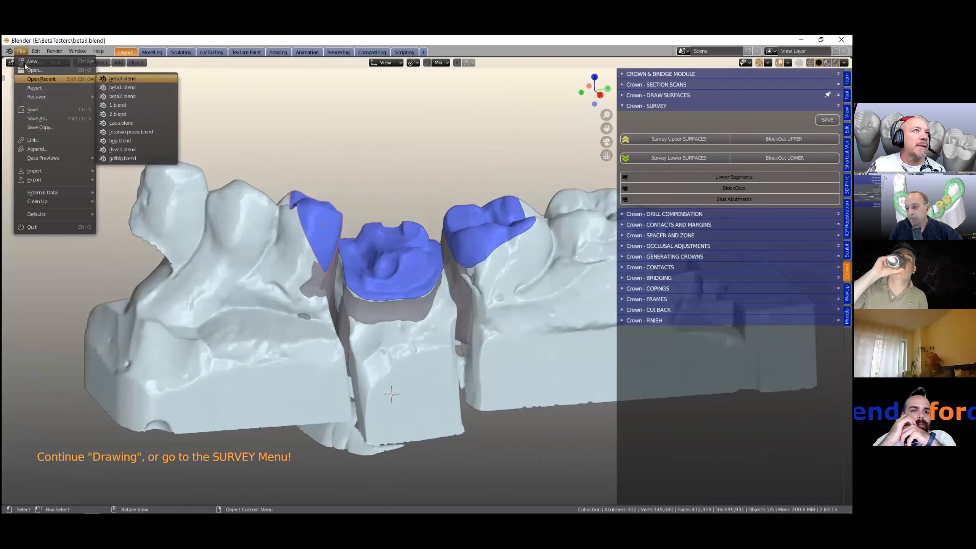
{"action": "left_click", "coordinate": [116, 112]}
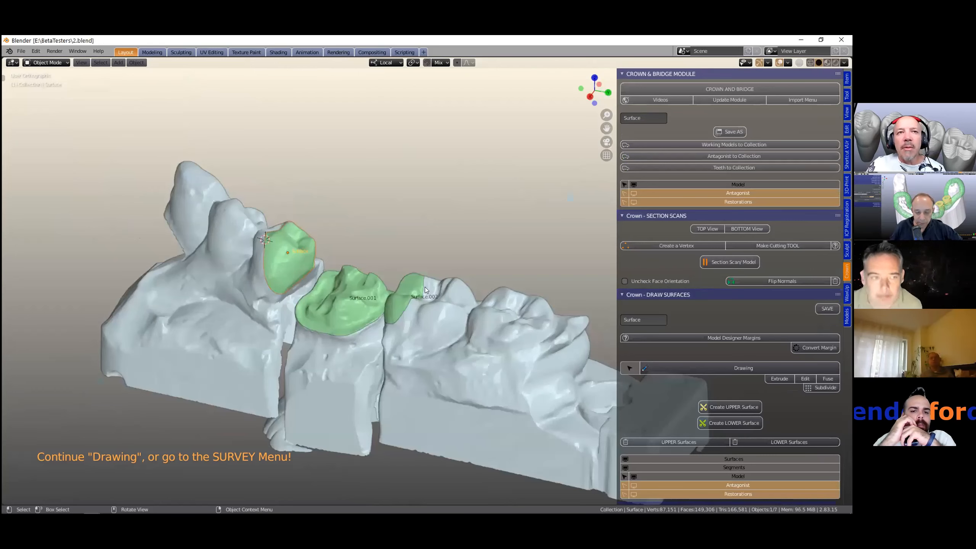
- Select the green upper surfaces on the three sectioned prepared teeth one after another to inspect them
{"action": "middle_click_drag", "start_coordinate": [424, 287], "coordinate": [330, 297]}
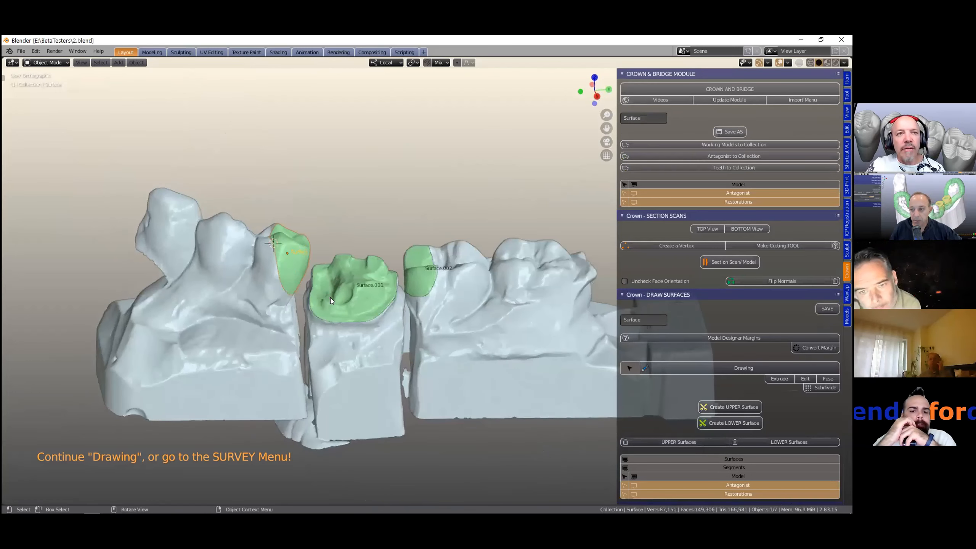
{"action": "scroll", "coordinate": [330, 298], "scroll_direction": "up", "scroll_amount": 2}
{"action": "scroll", "coordinate": [259, 202], "scroll_direction": "up", "scroll_amount": 2}
{"action": "left_click", "coordinate": [257, 199]}
{"action": "left_click", "coordinate": [266, 201]}
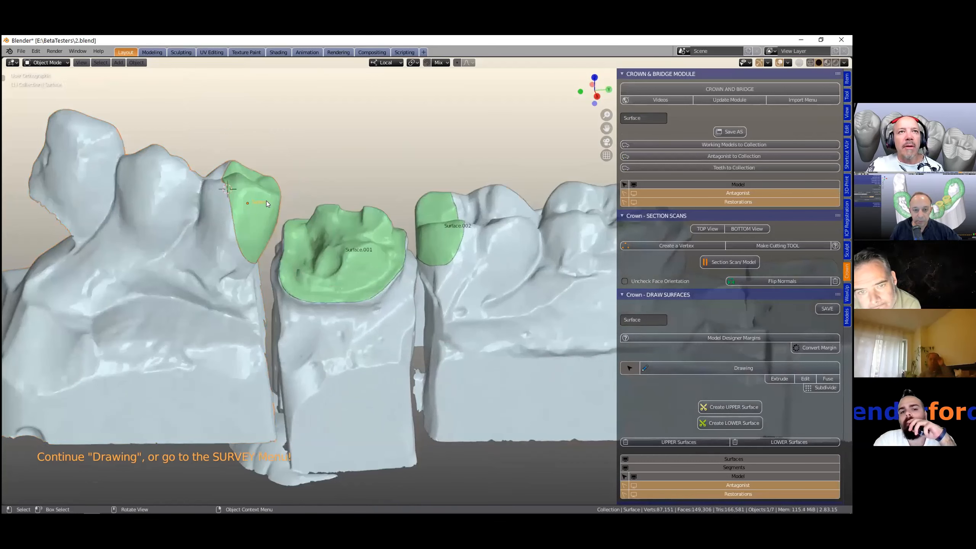
{"action": "left_click", "coordinate": [335, 220], "text": "shift"}
{"action": "left_click", "coordinate": [431, 218], "text": "shift"}
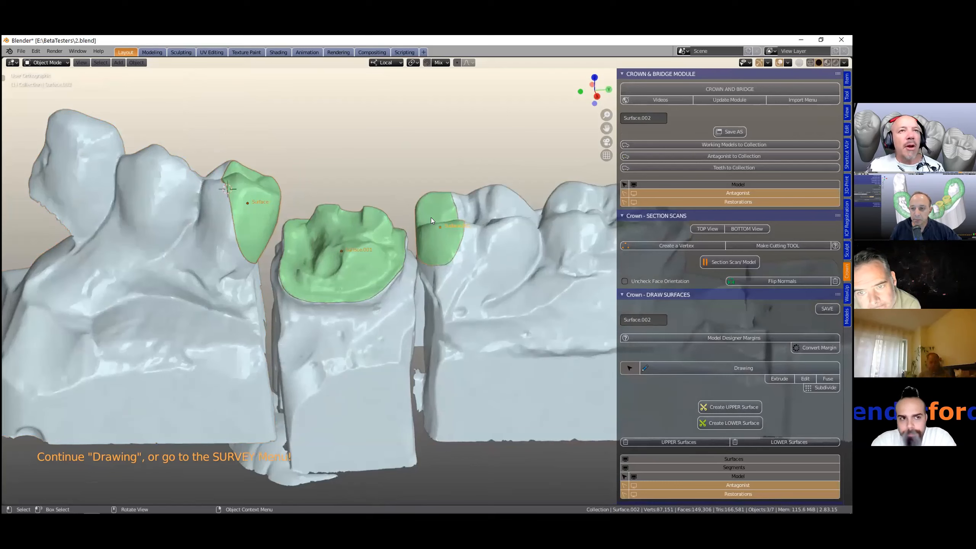
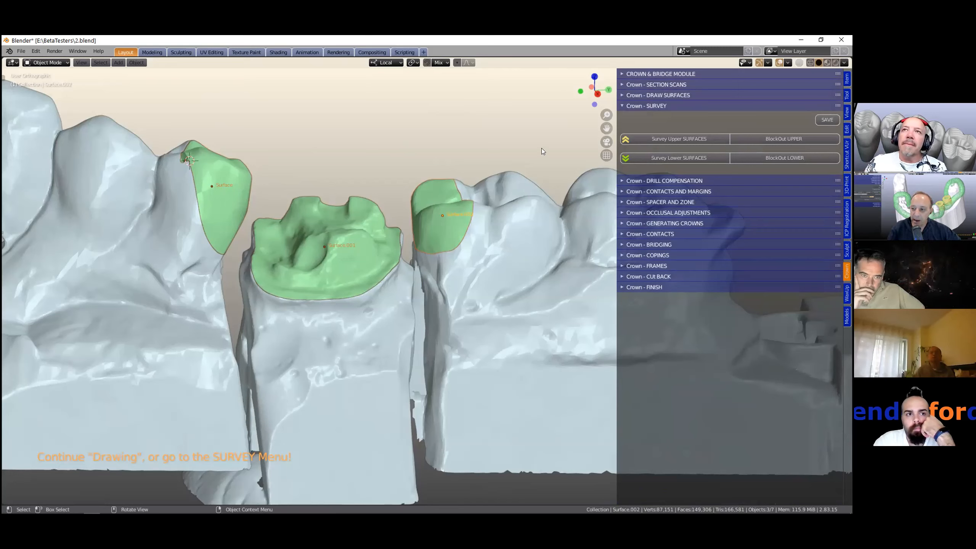
- Survey the lower surfaces and trackball-rotate them to set the path of insertion
{"action": "left_click", "coordinate": [661, 158]}
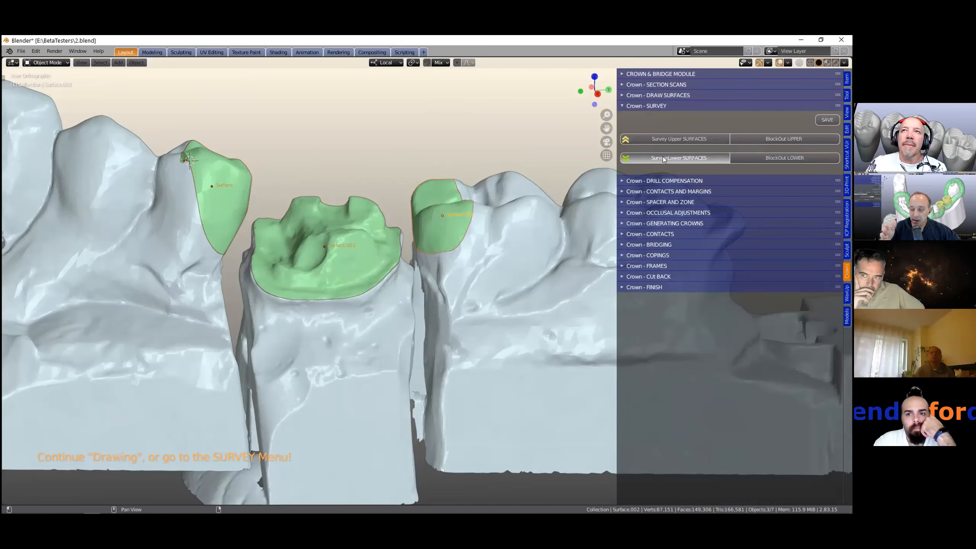
{"action": "scroll", "coordinate": [448, 288], "scroll_direction": "down", "scroll_amount": 3}
{"action": "middle_click_drag", "start_coordinate": [485, 330], "coordinate": [432, 242], "text": "shift"}
{"action": "scroll", "coordinate": [434, 245], "scroll_direction": "up", "scroll_amount": 5}
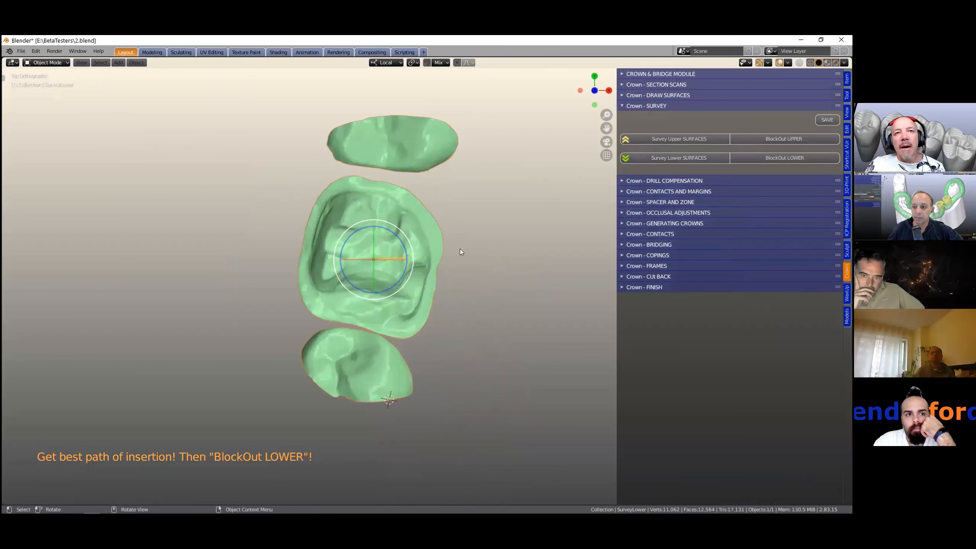
{"action": "scroll", "coordinate": [460, 249], "scroll_direction": "up", "scroll_amount": 2}
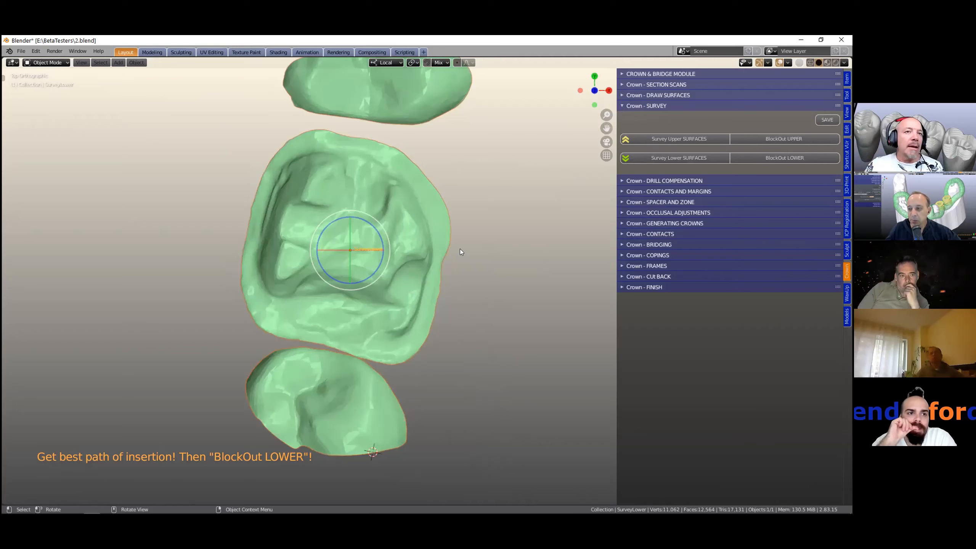
{"action": "scroll", "coordinate": [385, 359], "scroll_direction": "up", "scroll_amount": 4}
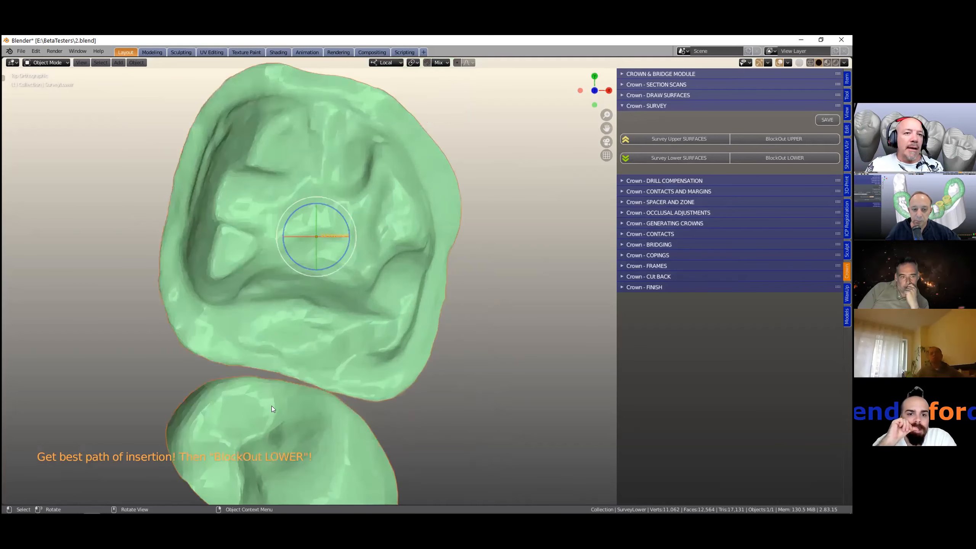
{"action": "middle_click_drag", "start_coordinate": [331, 384], "coordinate": [411, 309], "text": "shift"}
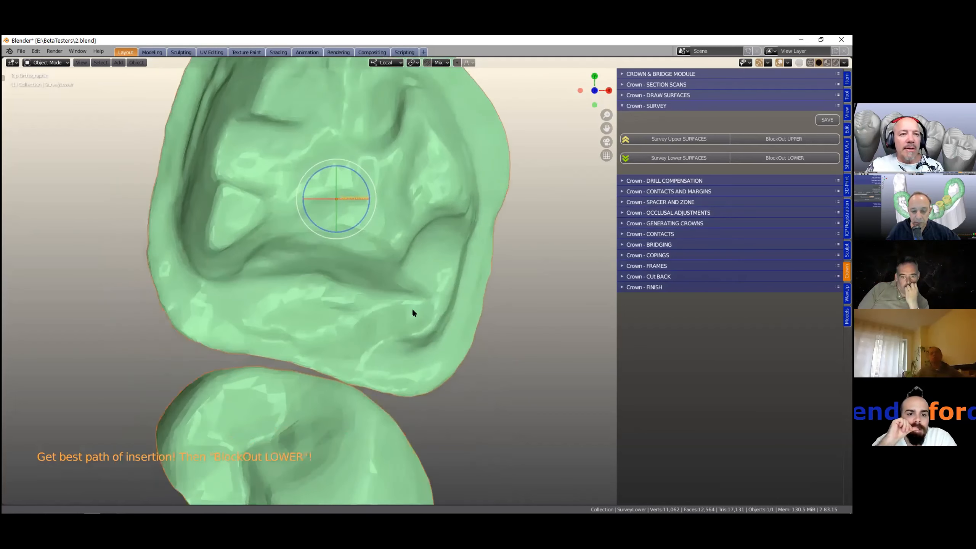
{"action": "scroll", "coordinate": [388, 349], "scroll_direction": "down", "scroll_amount": 2}
{"action": "key", "text": "r"}
{"action": "key", "text": "r"}
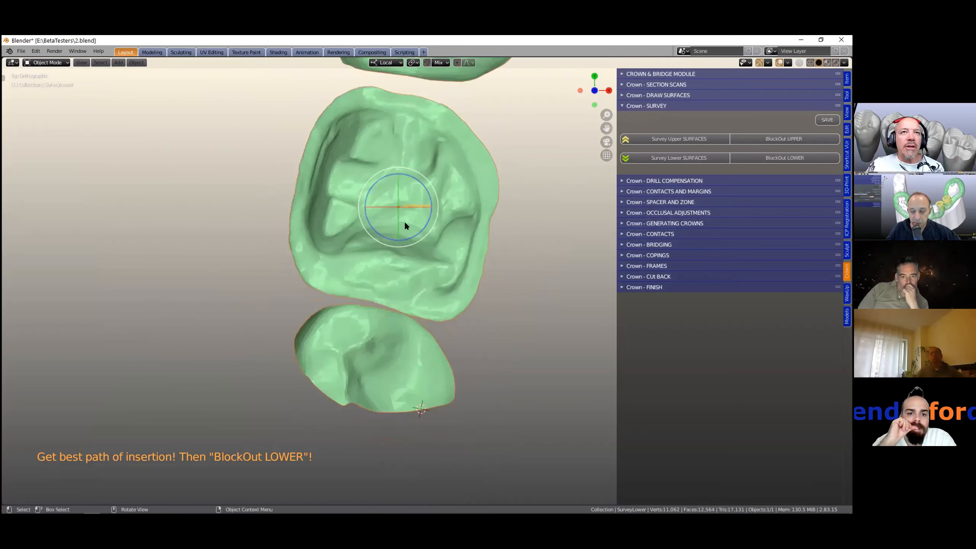
{"action": "left_click", "coordinate": [416, 248]}
- Examine the lower surfaces from the occlusal view for undercuts along the path of insertion
{"action": "scroll", "coordinate": [365, 327], "scroll_direction": "up", "scroll_amount": 1}
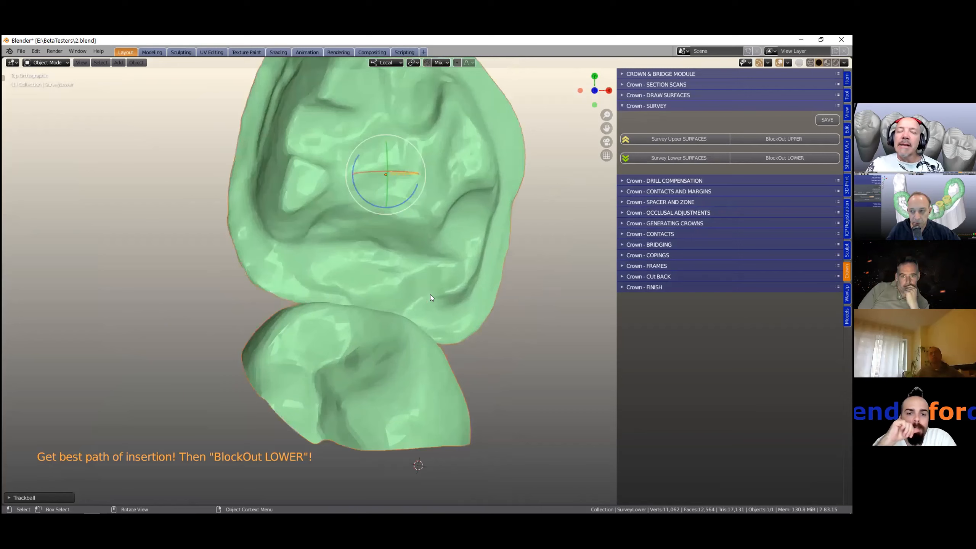
{"action": "scroll", "coordinate": [430, 296], "scroll_direction": "up", "scroll_amount": 3}
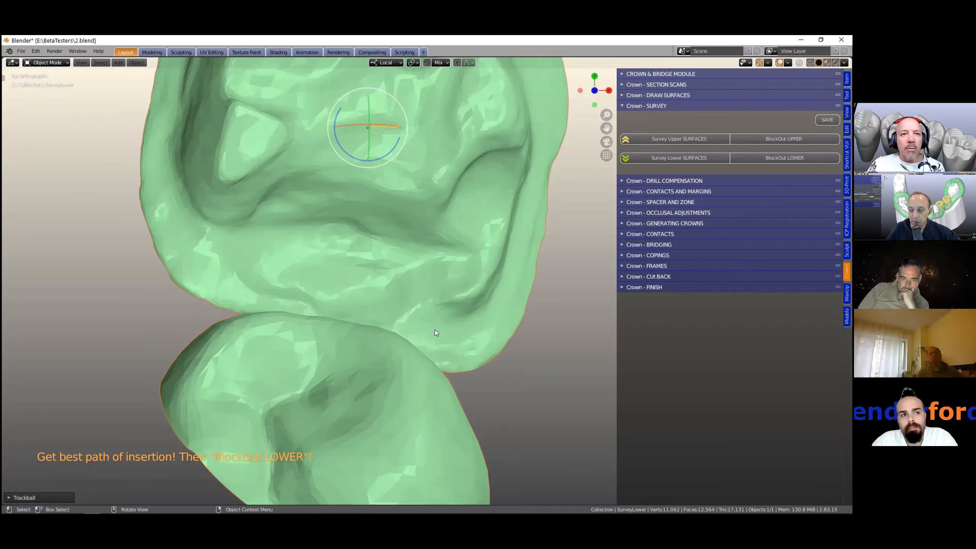
{"action": "scroll", "coordinate": [403, 318], "scroll_direction": "down", "scroll_amount": 5}
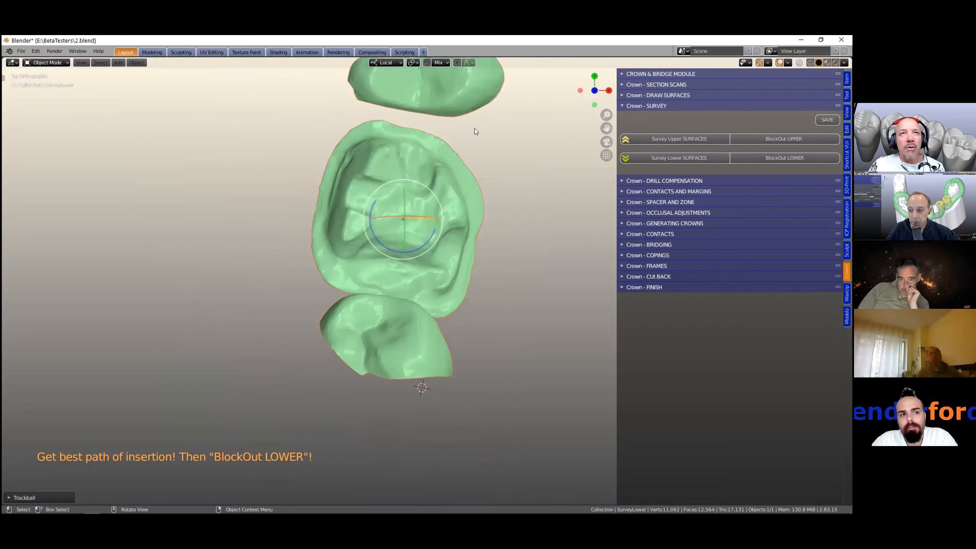
{"action": "scroll", "coordinate": [536, 253], "scroll_direction": "up", "scroll_amount": 3}
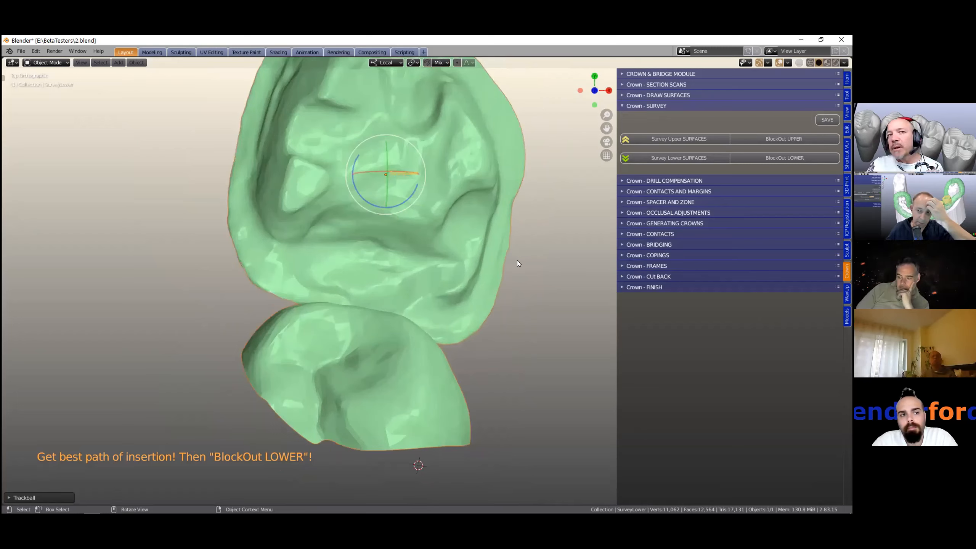
{"action": "scroll", "coordinate": [479, 270], "scroll_direction": "down", "scroll_amount": 2}
{"action": "scroll", "coordinate": [474, 270], "scroll_direction": "down", "scroll_amount": 1}
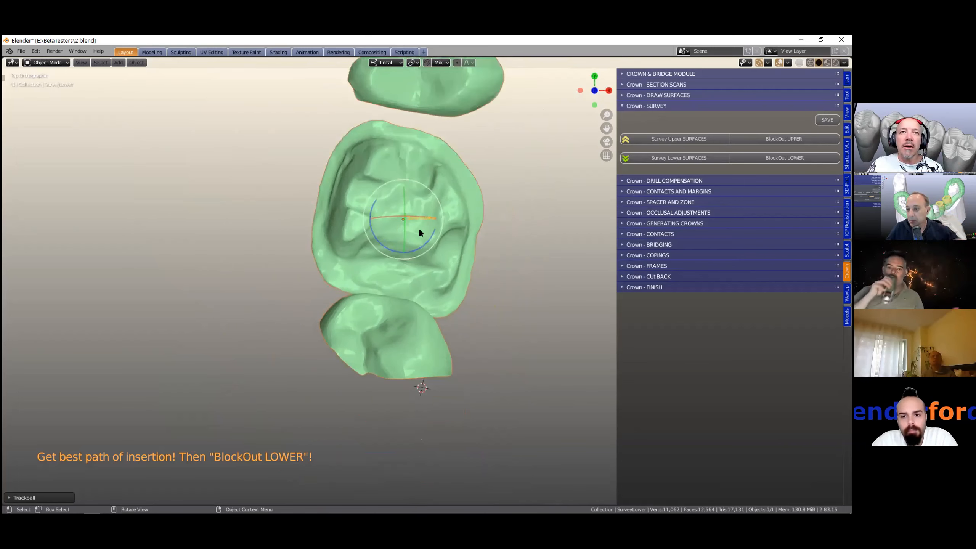
{"action": "mouse_move", "coordinate": [412, 228]}
{"action": "left_mouse_down"}
{"action": "mouse_move", "coordinate": [401, 220]}
{"action": "mouse_move", "coordinate": [396, 230]}
{"action": "mouse_move", "coordinate": [407, 232]}
{"action": "left_mouse_up"}
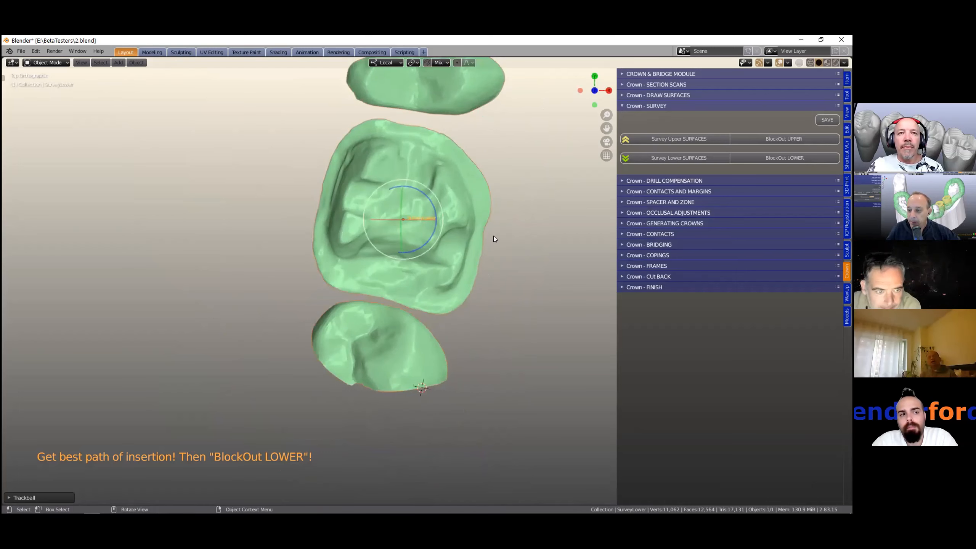
{"action": "scroll", "coordinate": [516, 243], "scroll_direction": "up", "scroll_amount": 2}
{"action": "scroll", "coordinate": [515, 242], "scroll_direction": "down", "scroll_amount": 2}
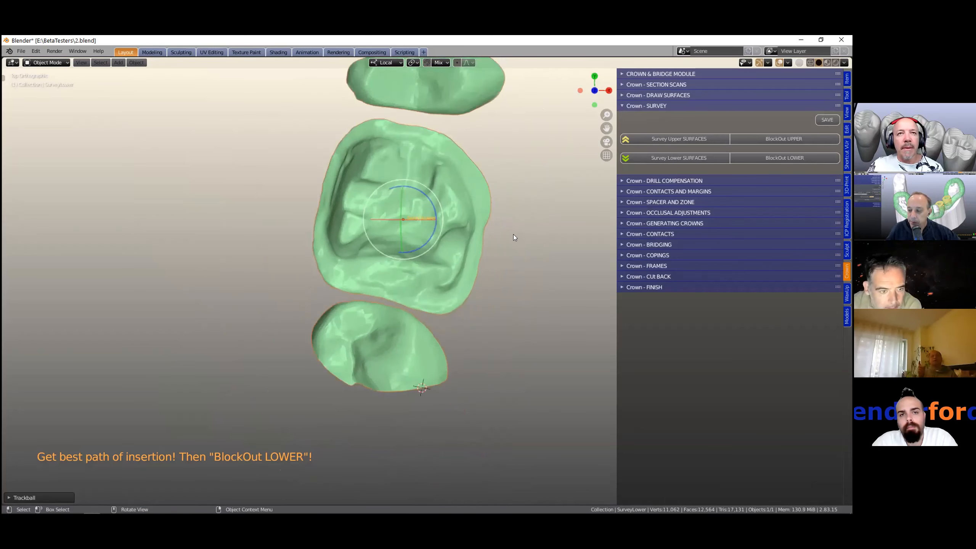
{"action": "scroll", "coordinate": [505, 249], "scroll_direction": "down", "scroll_amount": 1}
{"action": "middle_click_drag", "start_coordinate": [500, 261], "coordinate": [486, 293], "text": "shift"}
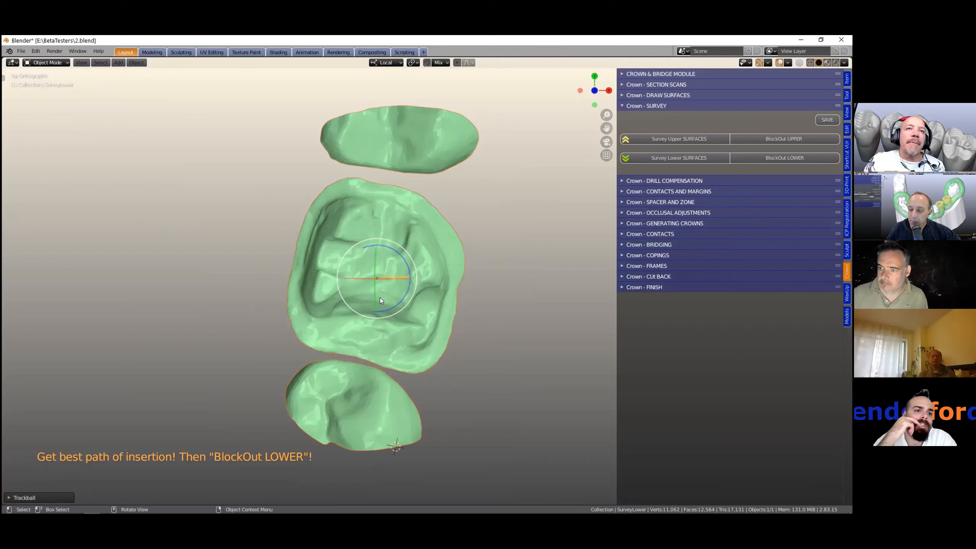
- Trackball-rotate the lower surfaces again to refine the path of insertion
{"action": "key", "text": "r"}
{"action": "key", "text": "r"}
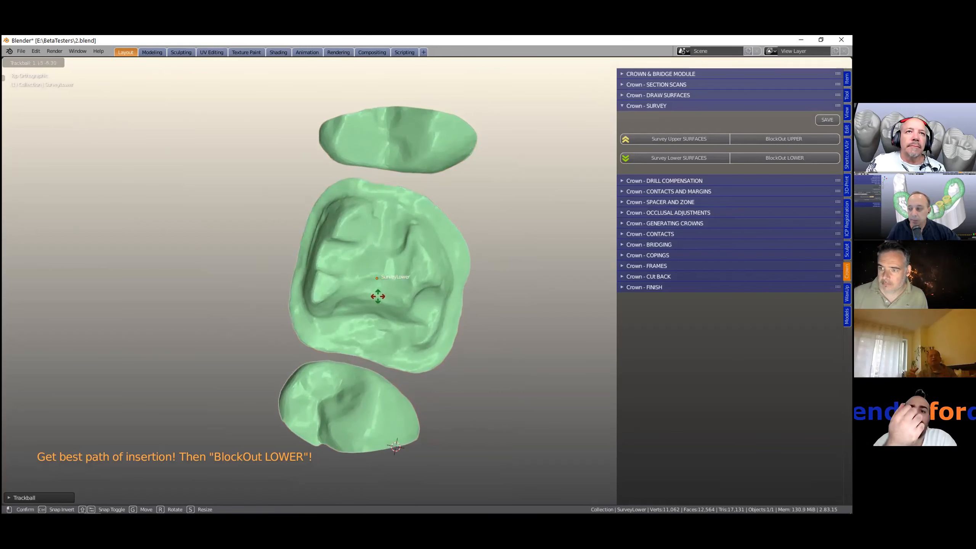
{"action": "left_click", "coordinate": [456, 321]}
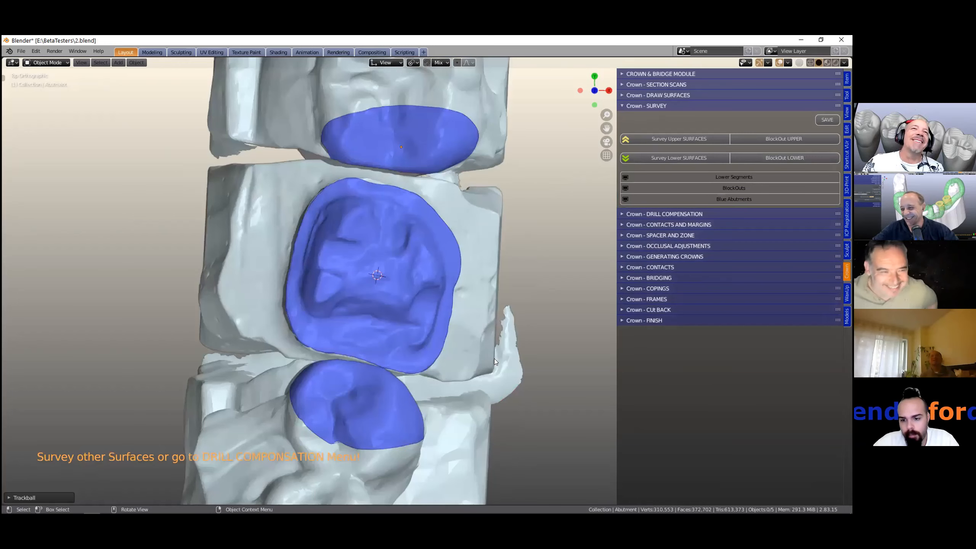
- Toggle the visibility of the lower segments, blockouts and blue abutments to inspect the blocked-out model
{"action": "middle_click_drag", "start_coordinate": [490, 413], "coordinate": [479, 413]}
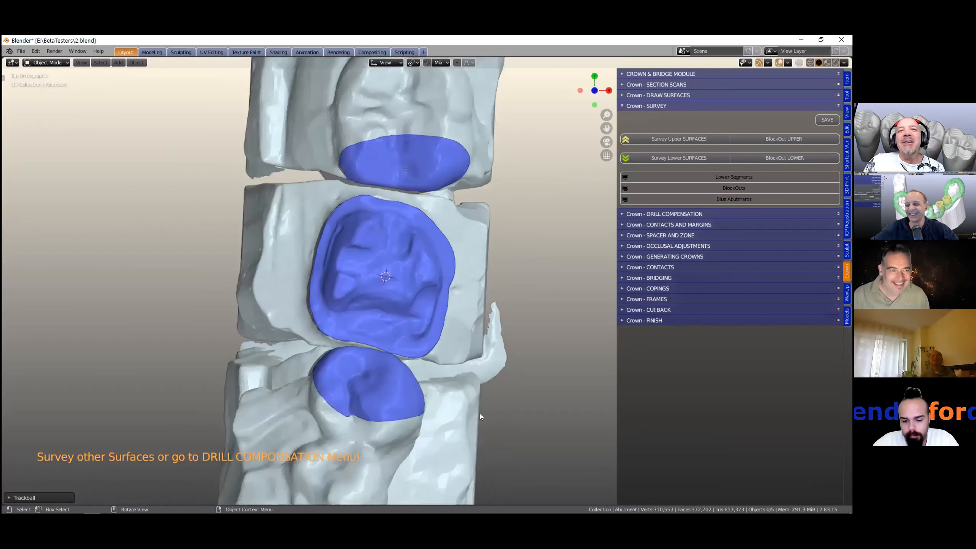
{"action": "middle_click_drag", "start_coordinate": [431, 383], "coordinate": [422, 322]}
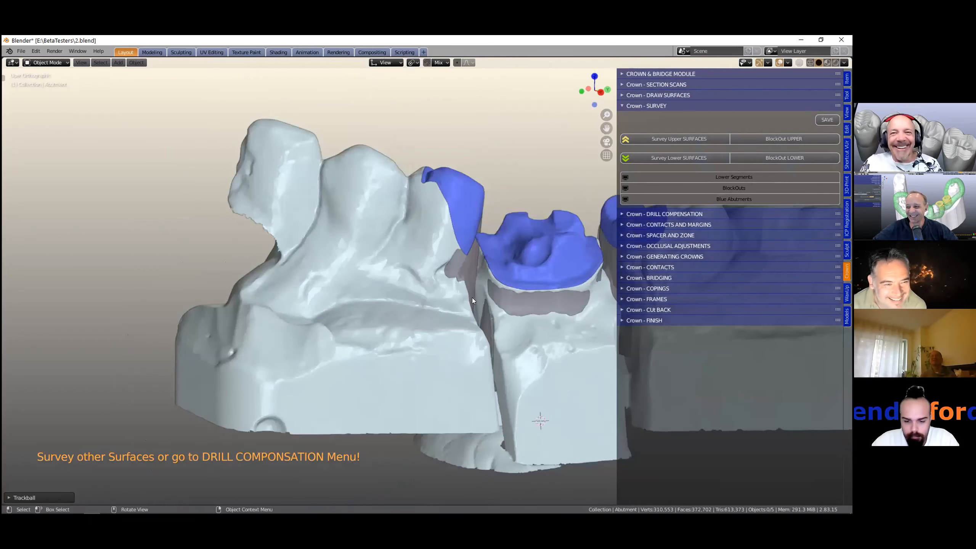
{"action": "middle_click_drag", "start_coordinate": [474, 293], "coordinate": [344, 309], "text": "shift"}
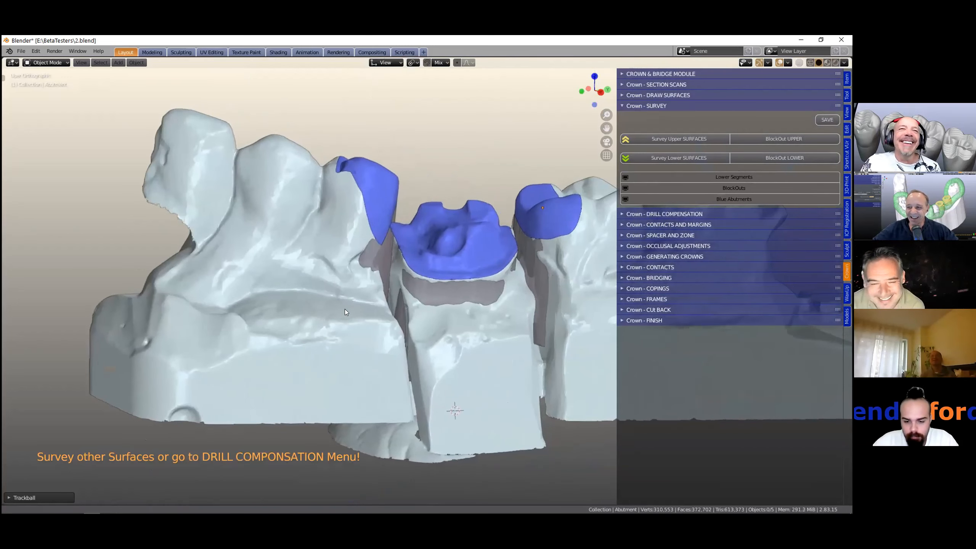
{"action": "scroll", "coordinate": [573, 202], "scroll_direction": "up", "scroll_amount": 2}
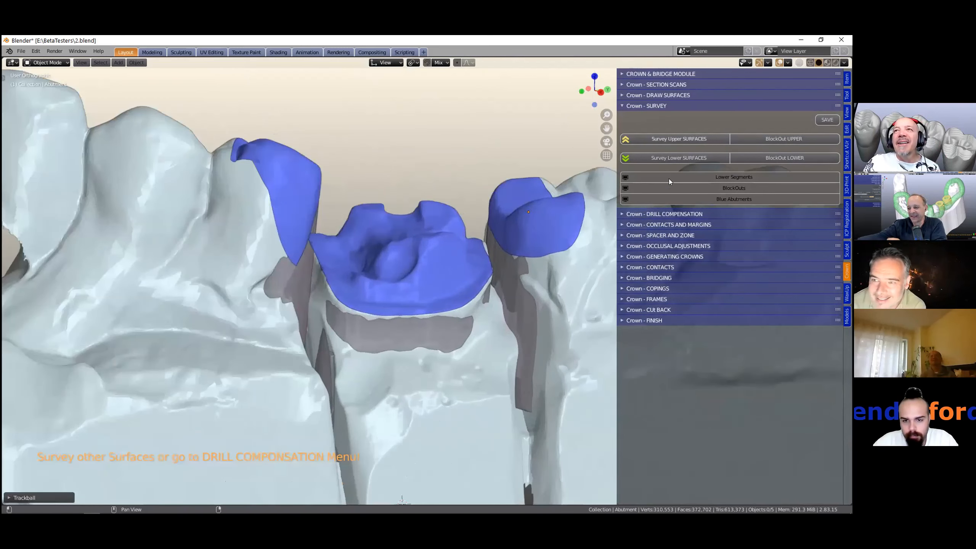
{"action": "left_click", "coordinate": [726, 177]}
{"action": "left_click", "coordinate": [727, 177]}
{"action": "left_click", "coordinate": [732, 186]}
{"action": "left_click", "coordinate": [732, 187]}
{"action": "left_click", "coordinate": [731, 198]}
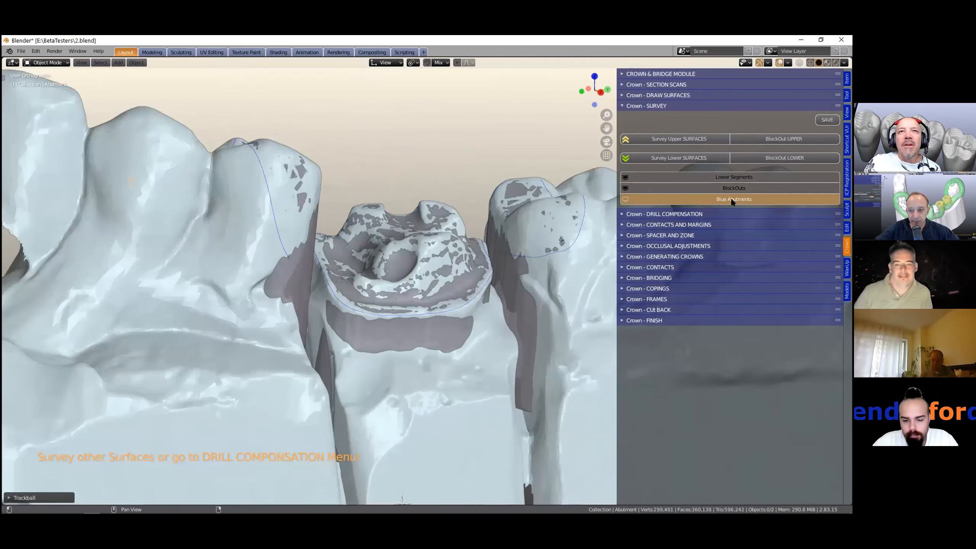
{"action": "left_click", "coordinate": [732, 199]}
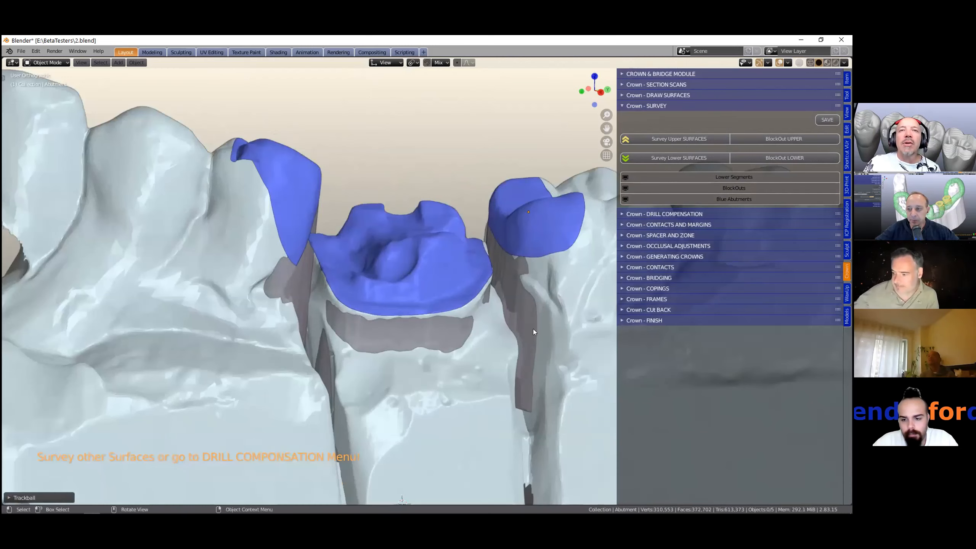
- Open the Drill Compensation section and select the central prepared abutment
{"action": "scroll", "coordinate": [533, 329], "scroll_direction": "down", "scroll_amount": 1}
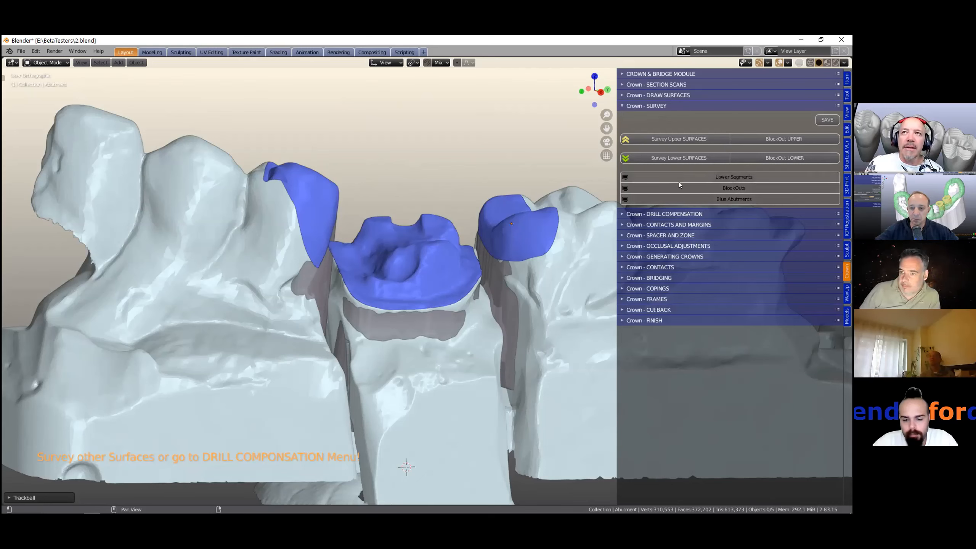
{"action": "left_click", "coordinate": [735, 214], "text": "ctrl"}
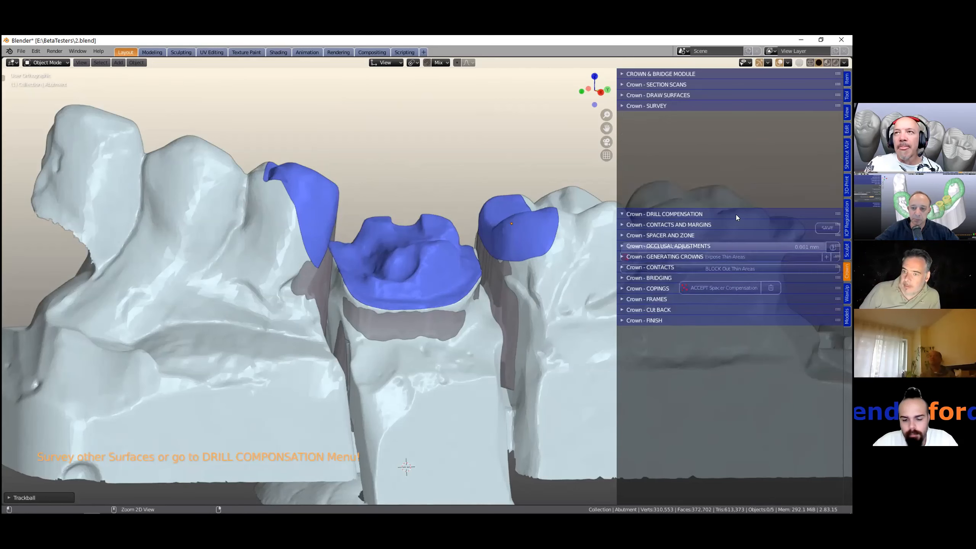
{"action": "scroll", "coordinate": [415, 281], "scroll_direction": "down", "scroll_amount": 2}
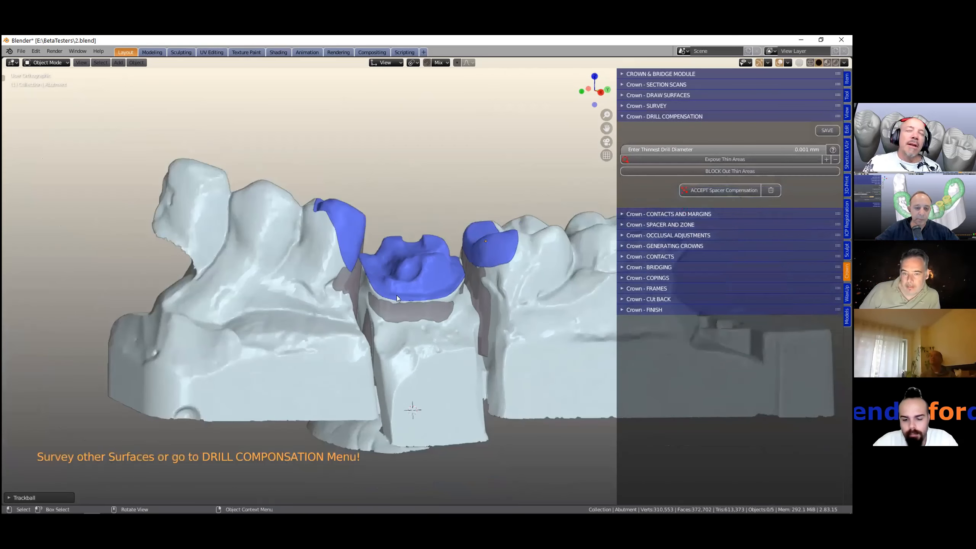
{"action": "middle_click_drag", "start_coordinate": [415, 281], "coordinate": [394, 301]}
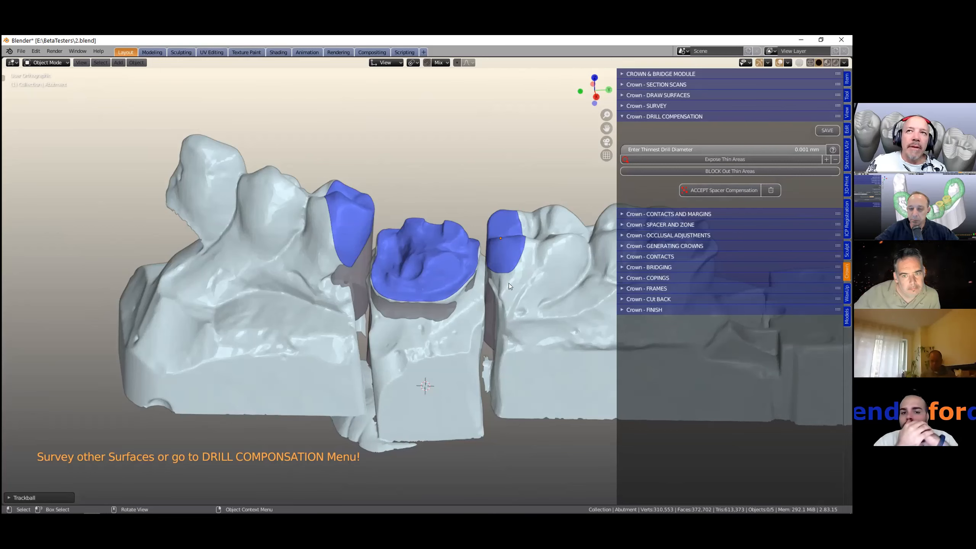
{"action": "scroll", "coordinate": [435, 265], "scroll_direction": "up", "scroll_amount": 4}
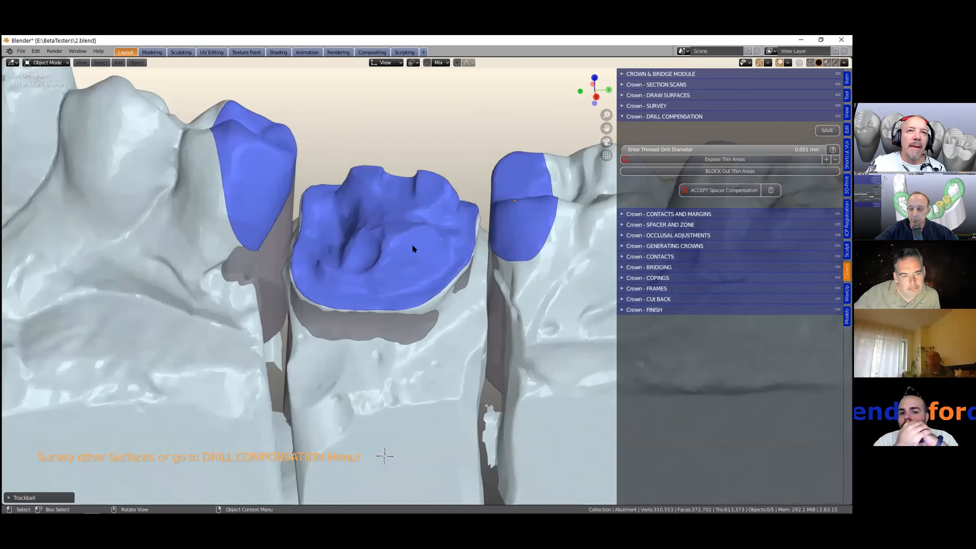
{"action": "scroll", "coordinate": [412, 246], "scroll_direction": "down", "scroll_amount": 1}
{"action": "left_click", "coordinate": [413, 246]}
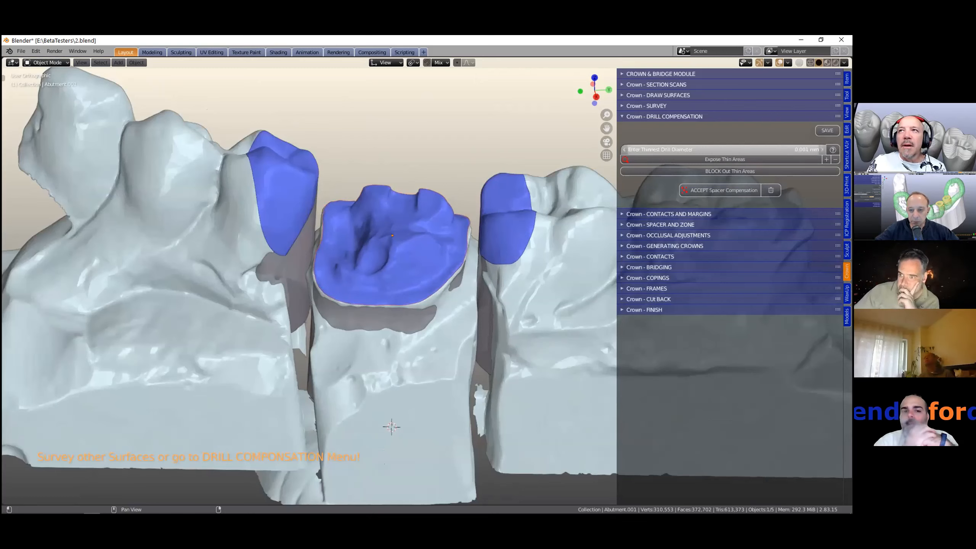
- Set the thinnest drill diameter to 1.1 mm to expose the thin areas
{"action": "left_click", "coordinate": [722, 150]}
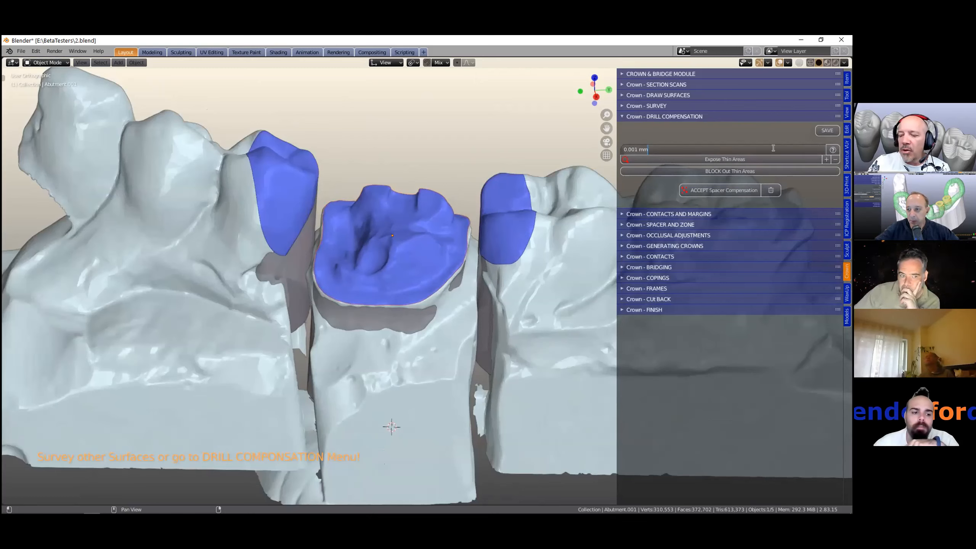
{"action": "type", "text": "1"}
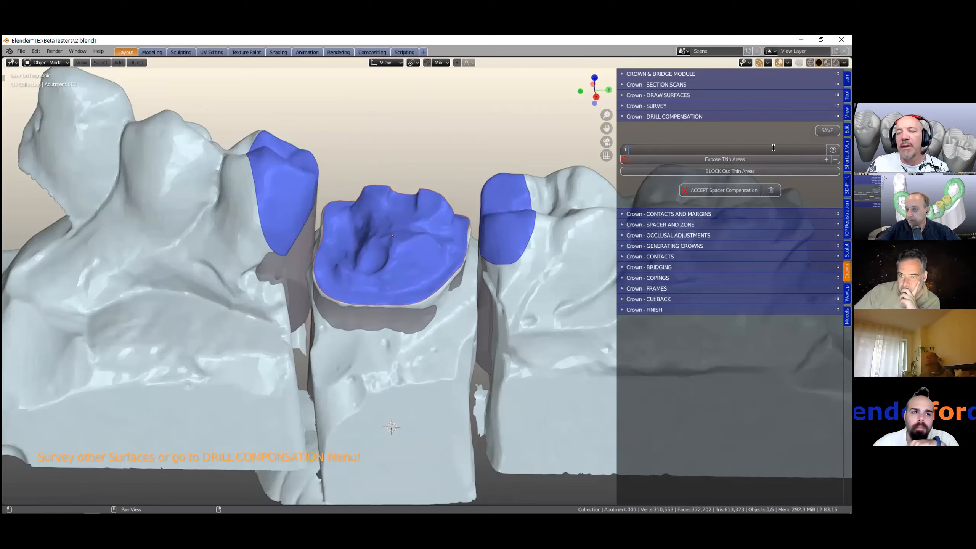
{"action": "type", "text": ".1"}
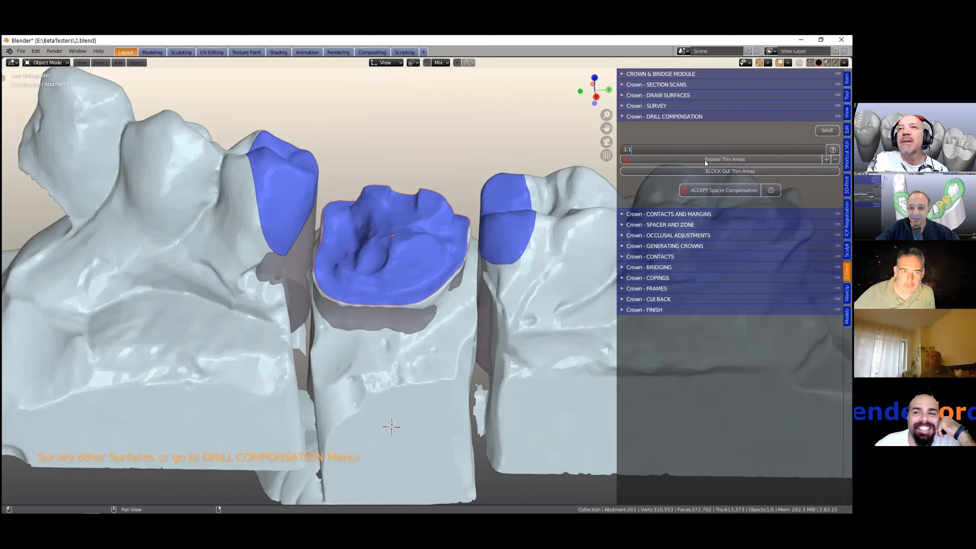
{"action": "key", "text": "Return"}
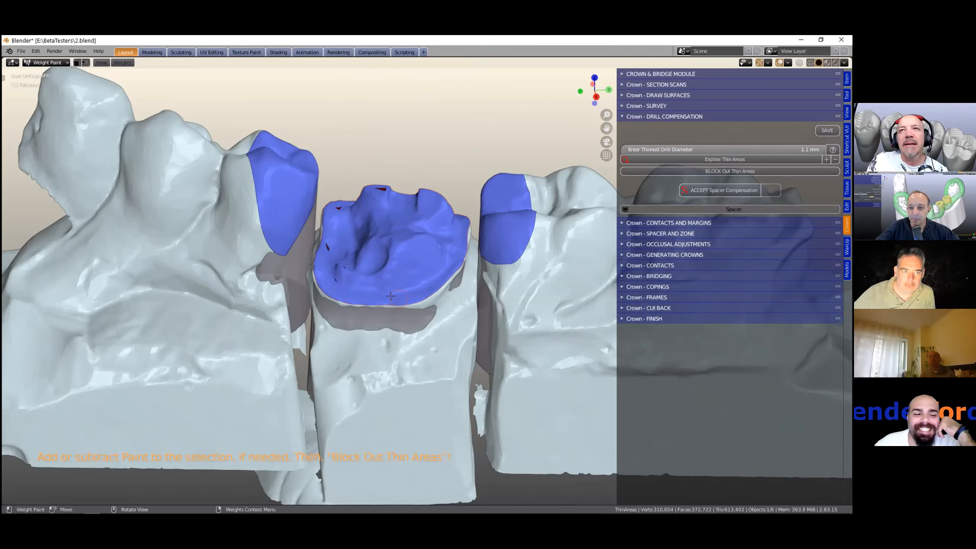
- Inspect the exposed thin areas on the central abutment up close
{"action": "mouse_move", "coordinate": [293, 308]}
{"action": "middle_mouse_down"}
{"action": "mouse_move", "coordinate": [308, 323]}
{"action": "mouse_move", "coordinate": [285, 304]}
{"action": "middle_mouse_up"}
{"action": "scroll", "coordinate": [276, 305], "scroll_direction": "up", "scroll_amount": 6}
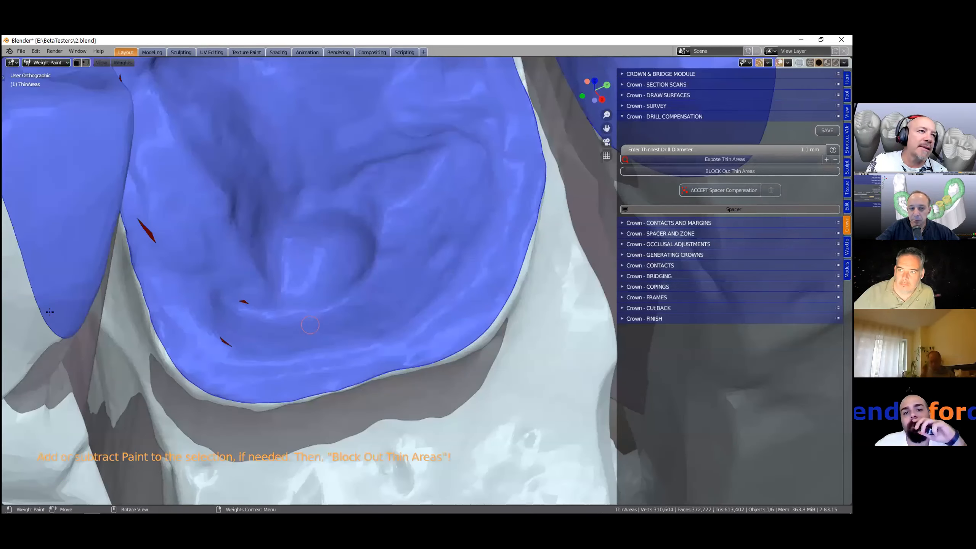
{"action": "scroll", "coordinate": [50, 312], "scroll_direction": "up", "scroll_amount": 1}
{"action": "scroll", "coordinate": [192, 271], "scroll_direction": "up", "scroll_amount": 3}
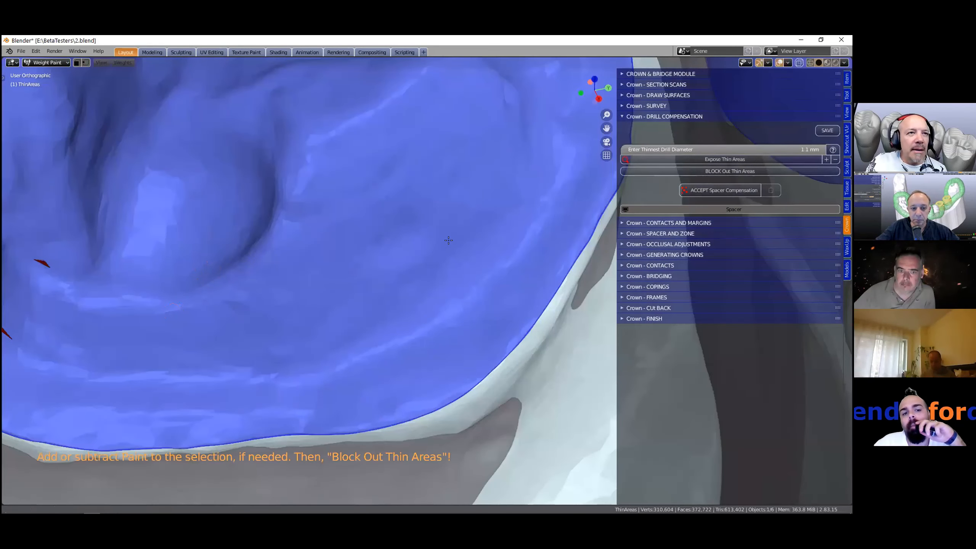
{"action": "middle_click_drag", "start_coordinate": [212, 265], "coordinate": [448, 240], "text": "shift"}
{"action": "middle_click_drag", "start_coordinate": [278, 238], "coordinate": [280, 239], "text": "shift"}
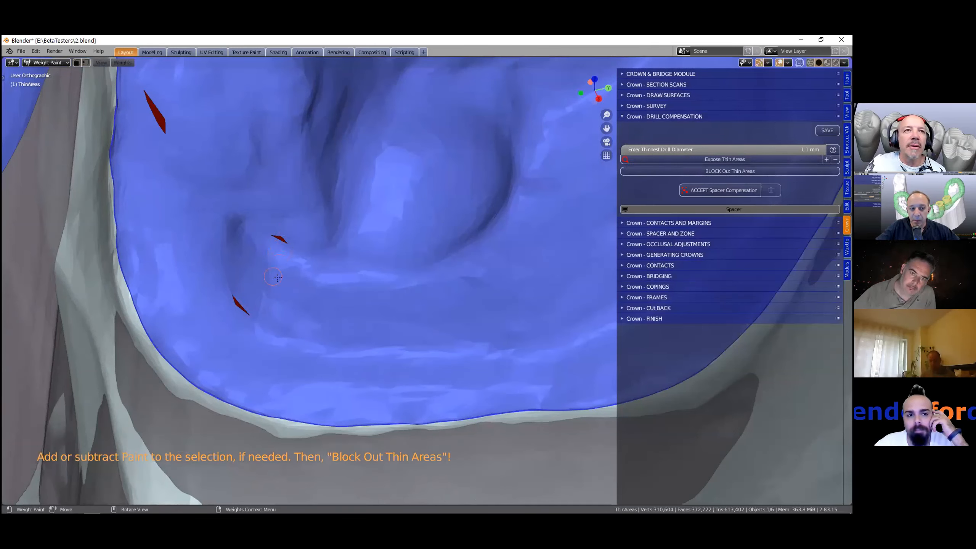
- Paint weight to enlarge the exposed thin spot on the central abutment's inner wall
{"action": "scroll", "coordinate": [328, 269], "scroll_direction": "down", "scroll_amount": 1}
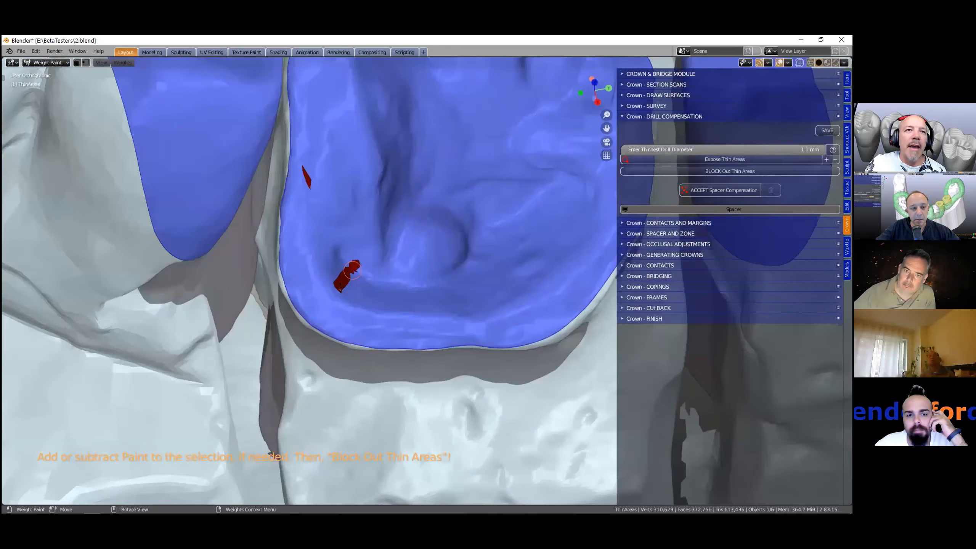
{"action": "mouse_move", "coordinate": [340, 287]}
{"action": "left_mouse_down"}
{"action": "mouse_move", "coordinate": [351, 267]}
{"action": "mouse_move", "coordinate": [362, 269]}
{"action": "mouse_move", "coordinate": [348, 280]}
{"action": "mouse_move", "coordinate": [363, 286]}
{"action": "left_mouse_up"}
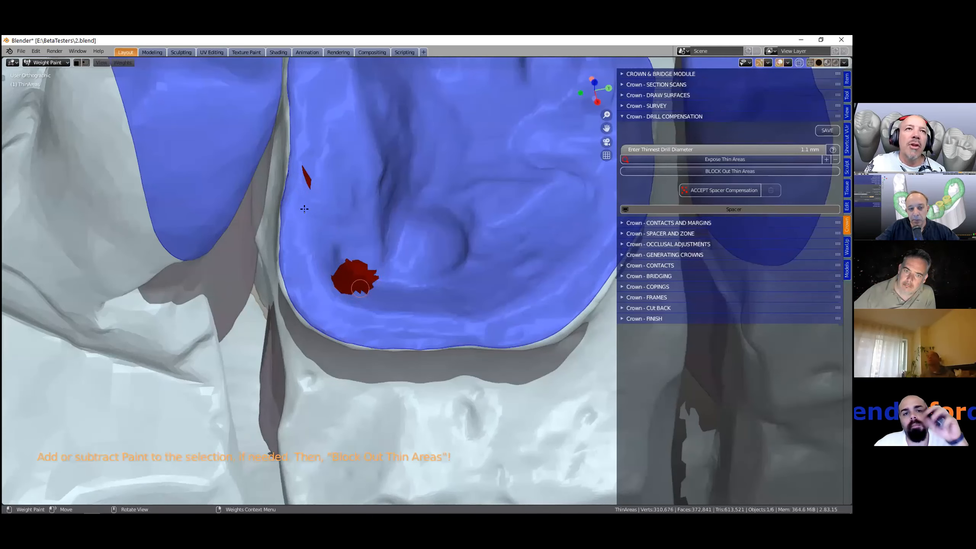
{"action": "middle_click_drag", "start_coordinate": [263, 200], "coordinate": [110, 178]}
{"action": "scroll", "coordinate": [110, 179], "scroll_direction": "up", "scroll_amount": 5}
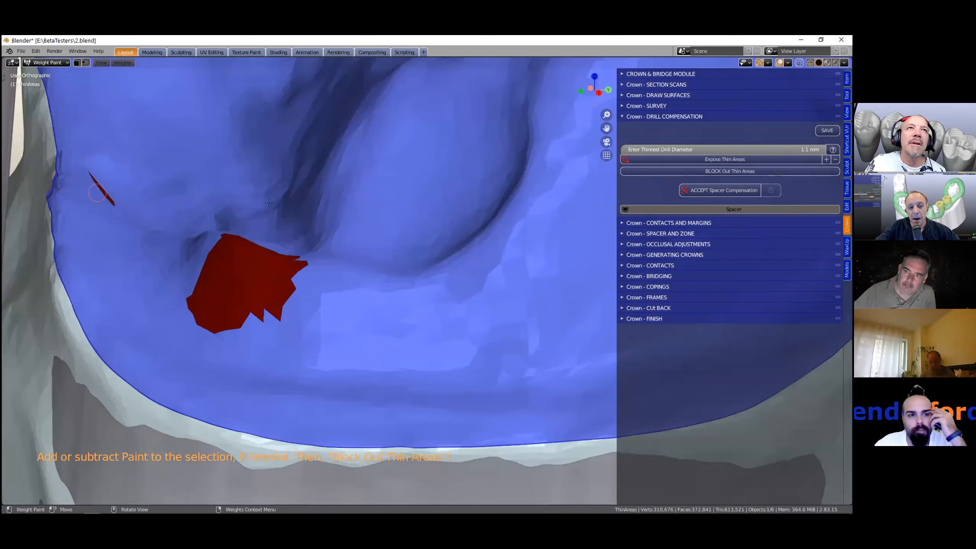
{"action": "middle_click_drag", "start_coordinate": [269, 203], "coordinate": [329, 190]}
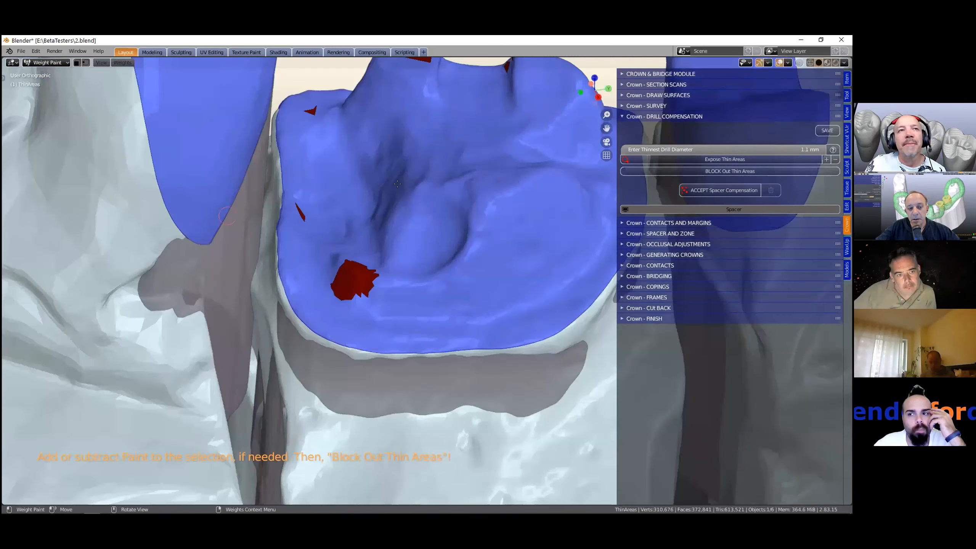
{"action": "middle_click_drag", "start_coordinate": [303, 195], "coordinate": [318, 191]}
{"action": "left_click", "coordinate": [304, 189]}
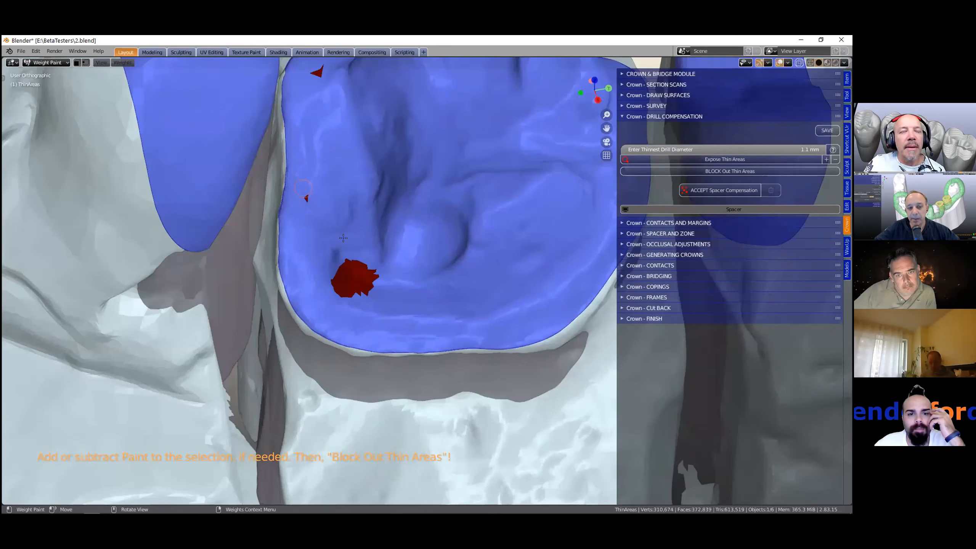
{"action": "middle_click_drag", "start_coordinate": [385, 276], "coordinate": [378, 246]}
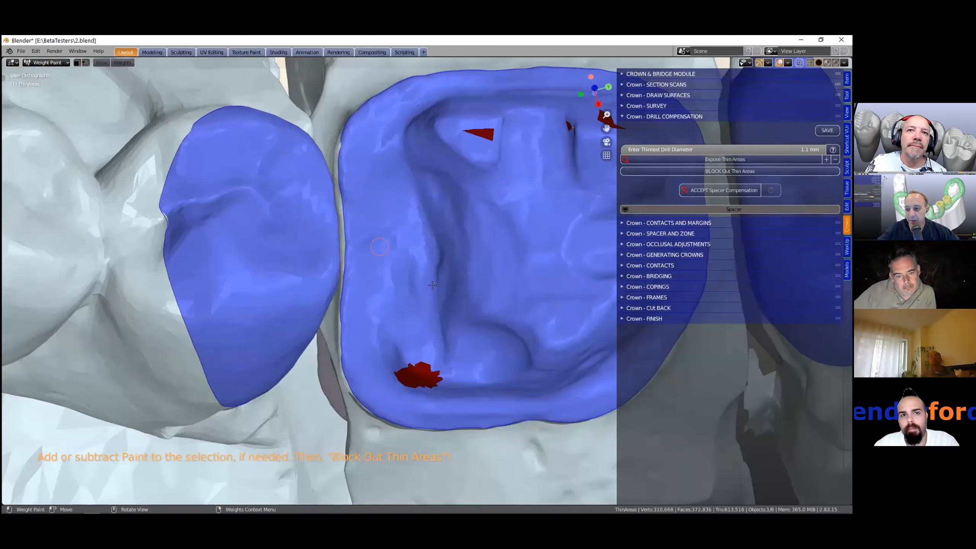
{"action": "middle_click_drag", "start_coordinate": [425, 338], "coordinate": [438, 334]}
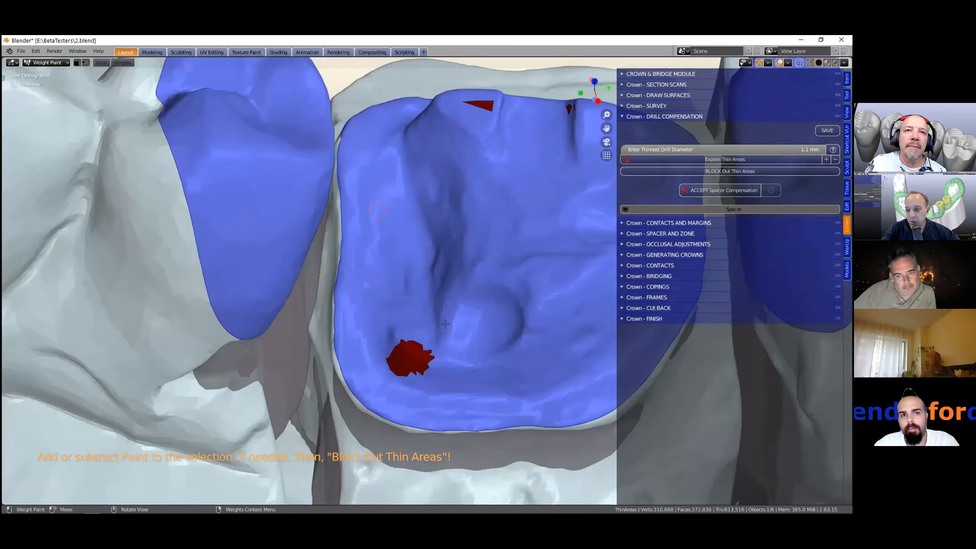
- Paint a curved thin-area band along the inner floor of the central abutment
{"action": "scroll", "coordinate": [612, 239], "scroll_direction": "down", "scroll_amount": 3}
{"action": "left_click", "coordinate": [425, 326], "text": "ctrl"}
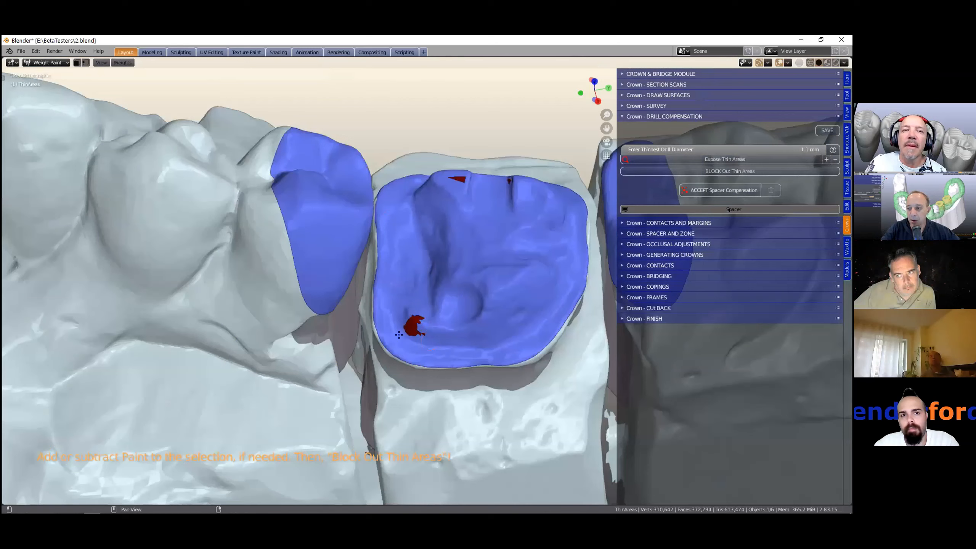
{"action": "mouse_move", "coordinate": [414, 323]}
{"action": "left_mouse_down"}
{"action": "mouse_move", "coordinate": [462, 324]}
{"action": "mouse_move", "coordinate": [482, 299]}
{"action": "mouse_move", "coordinate": [475, 319]}
{"action": "mouse_move", "coordinate": [441, 313]}
{"action": "left_mouse_up"}
{"action": "scroll", "coordinate": [443, 315], "scroll_direction": "down", "scroll_amount": 1}
{"action": "scroll", "coordinate": [444, 315], "scroll_direction": "up", "scroll_amount": 1}
{"action": "scroll", "coordinate": [484, 290], "scroll_direction": "up", "scroll_amount": 1}
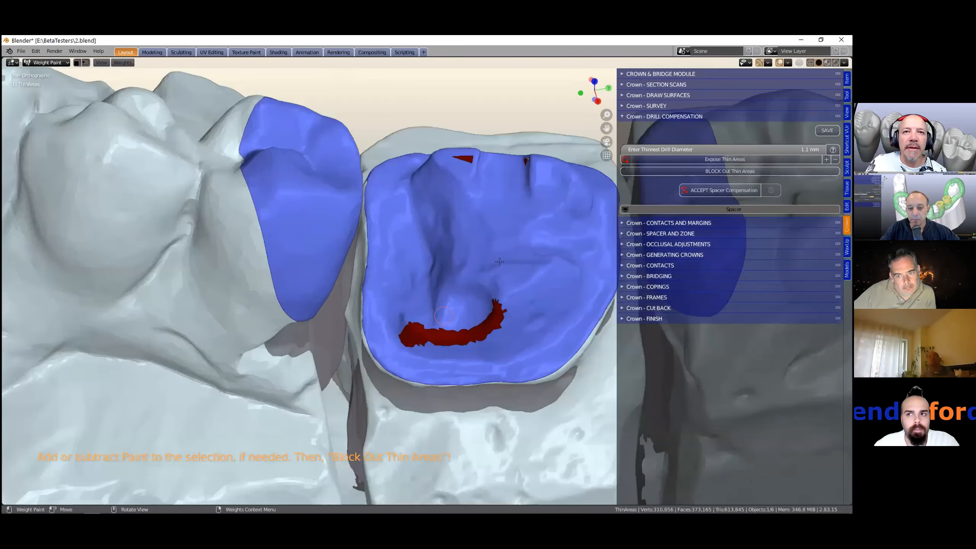
{"action": "mouse_move", "coordinate": [485, 291]}
{"action": "middle_mouse_down"}
{"action": "mouse_move", "coordinate": [434, 322]}
{"action": "mouse_move", "coordinate": [435, 331]}
{"action": "middle_mouse_up"}
{"action": "mouse_move", "coordinate": [436, 326]}
{"action": "left_mouse_down"}
{"action": "mouse_move", "coordinate": [428, 332]}
{"action": "mouse_move", "coordinate": [441, 332]}
{"action": "left_mouse_up"}
{"action": "mouse_move", "coordinate": [498, 304]}
{"action": "middle_mouse_down"}
{"action": "mouse_move", "coordinate": [289, 300]}
{"action": "mouse_move", "coordinate": [328, 294]}
{"action": "middle_mouse_up"}
- Paint additional thin areas on the opposite inner walls of the central abutment
{"action": "scroll", "coordinate": [308, 294], "scroll_direction": "down", "scroll_amount": 2}
{"action": "mouse_move", "coordinate": [289, 295]}
{"action": "left_mouse_down"}
{"action": "mouse_move", "coordinate": [283, 269]}
{"action": "mouse_move", "coordinate": [285, 293]}
{"action": "mouse_move", "coordinate": [300, 298]}
{"action": "left_mouse_up"}
{"action": "middle_click_drag", "start_coordinate": [300, 299], "coordinate": [284, 320]}
{"action": "mouse_move", "coordinate": [293, 293]}
{"action": "left_mouse_down"}
{"action": "mouse_move", "coordinate": [302, 290]}
{"action": "mouse_move", "coordinate": [294, 273]}
{"action": "left_mouse_up"}
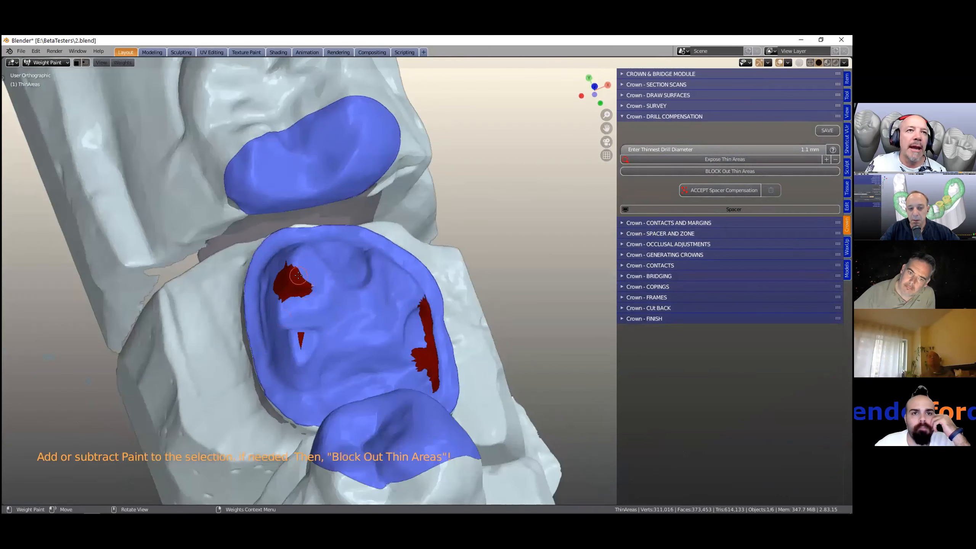
{"action": "mouse_move", "coordinate": [282, 297]}
{"action": "middle_mouse_down"}
{"action": "mouse_move", "coordinate": [371, 302]}
{"action": "mouse_move", "coordinate": [368, 263]}
{"action": "mouse_move", "coordinate": [356, 267]}
{"action": "middle_mouse_up"}
{"action": "mouse_move", "coordinate": [347, 309]}
{"action": "middle_mouse_down"}
{"action": "mouse_move", "coordinate": [340, 329]}
{"action": "mouse_move", "coordinate": [119, 282]}
{"action": "mouse_move", "coordinate": [240, 270]}
{"action": "mouse_move", "coordinate": [239, 283]}
{"action": "middle_mouse_up"}
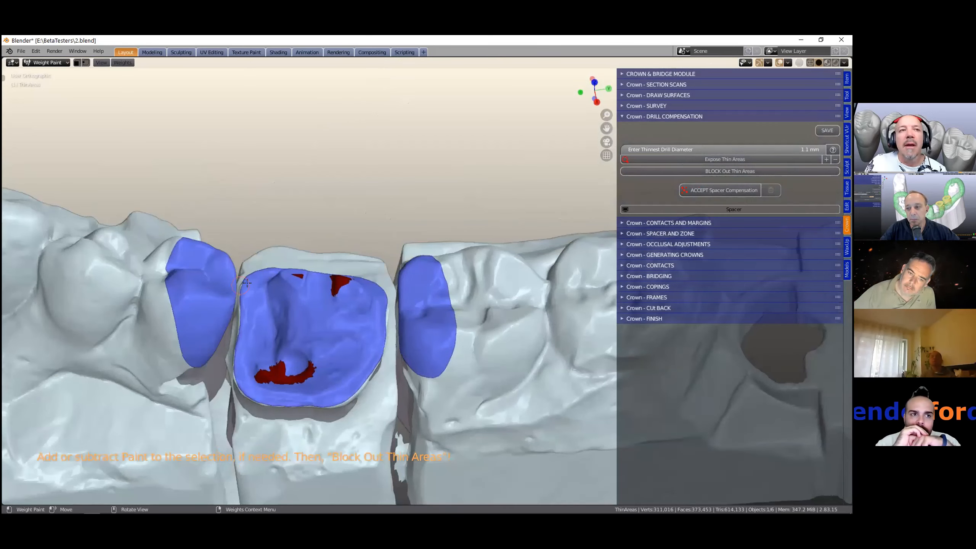
{"action": "scroll", "coordinate": [242, 284], "scroll_direction": "down", "scroll_amount": 2}
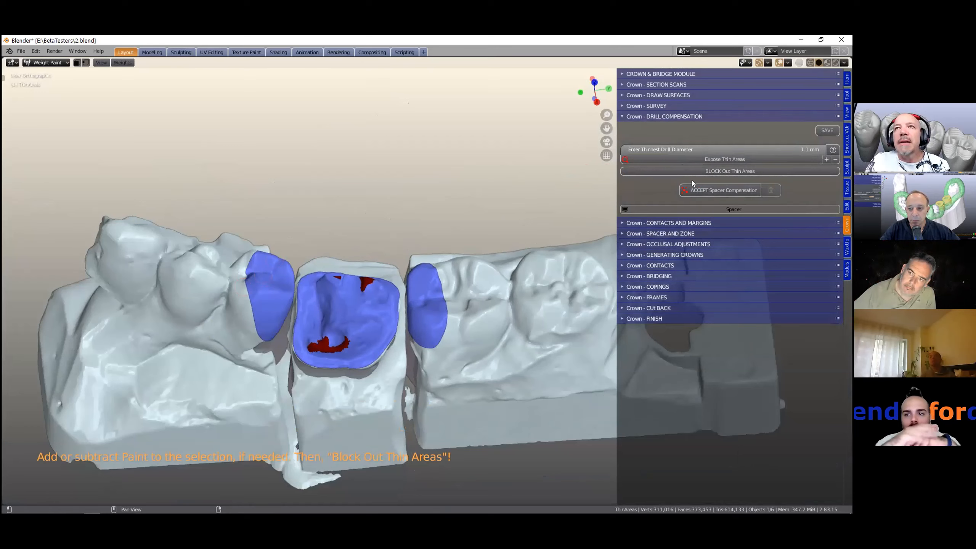
- Block out the painted thin areas on the central abutment
{"action": "left_click", "coordinate": [718, 171]}
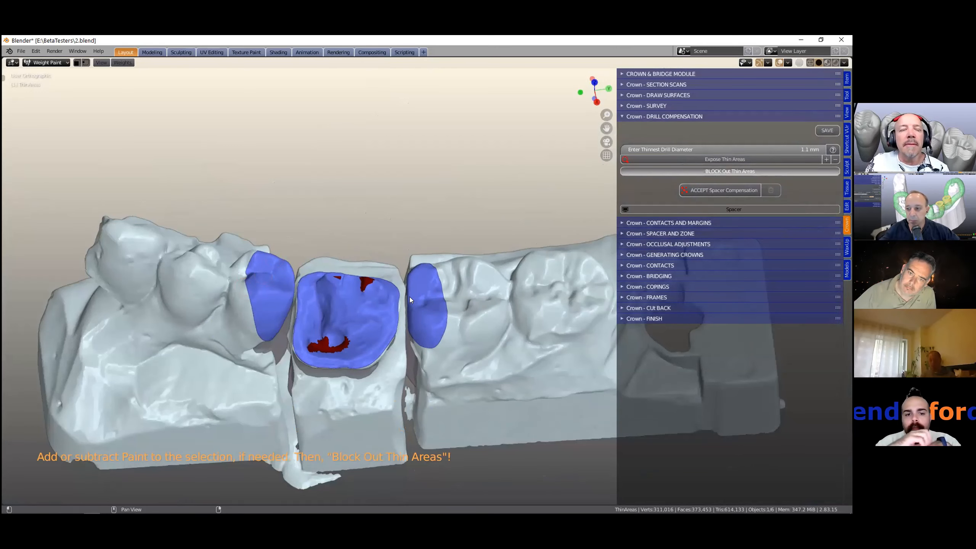
{"action": "middle_click_drag", "start_coordinate": [346, 300], "coordinate": [283, 319]}
{"action": "scroll", "coordinate": [289, 304], "scroll_direction": "up", "scroll_amount": 4}
{"action": "scroll", "coordinate": [284, 323], "scroll_direction": "down", "scroll_amount": 1}
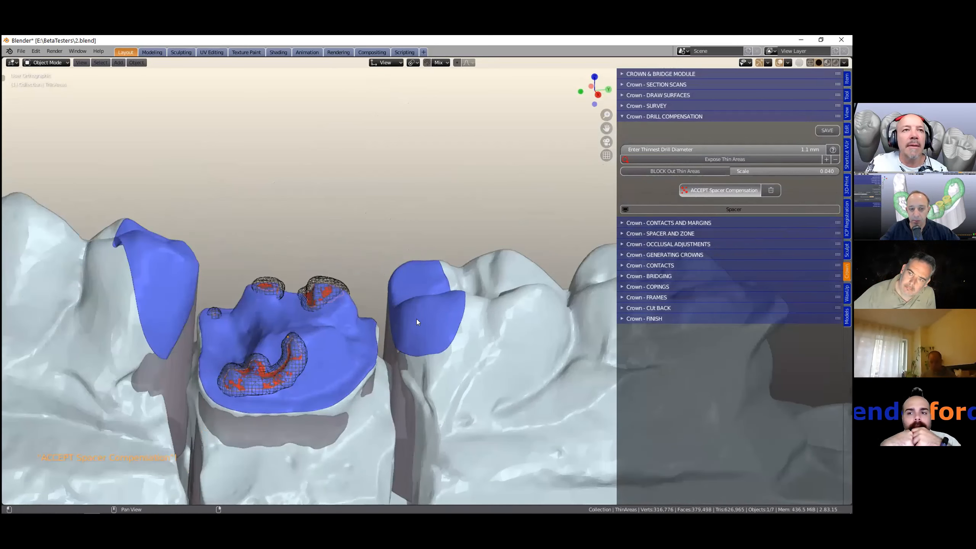
- Accept the spacer compensation and expand the Contacts and Margins section
{"action": "scroll", "coordinate": [407, 327], "scroll_direction": "down", "scroll_amount": 2}
{"action": "middle_click_drag", "start_coordinate": [399, 335], "coordinate": [459, 300]}
{"action": "scroll", "coordinate": [459, 300], "scroll_direction": "up", "scroll_amount": 1}
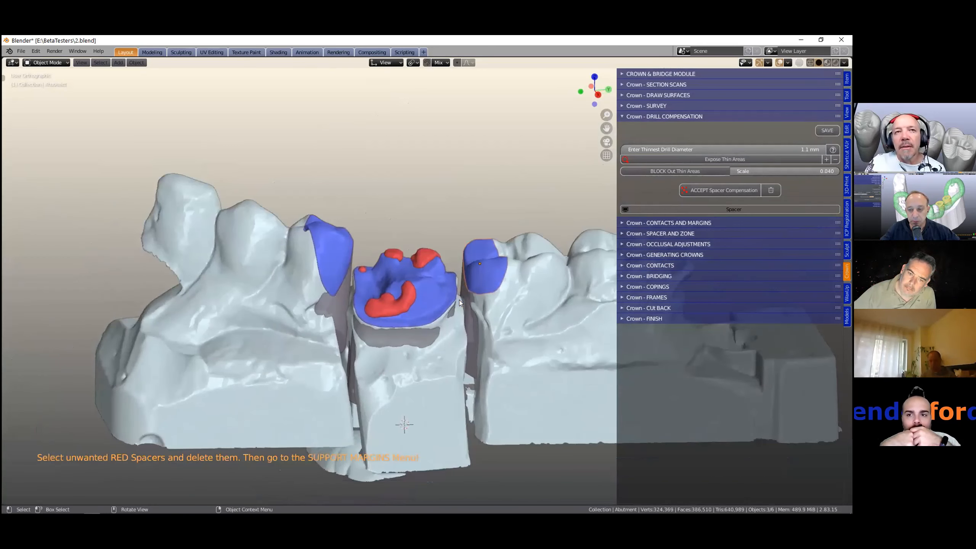
{"action": "left_click", "coordinate": [620, 223]}
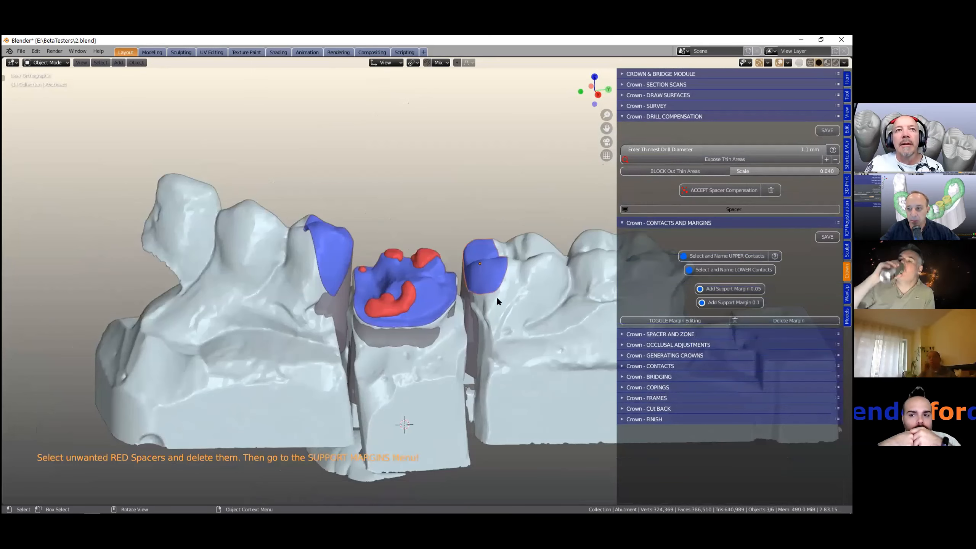
- Clip the view to a region around the central abutment to isolate the margin lines
{"action": "scroll", "coordinate": [497, 298], "scroll_direction": "down", "scroll_amount": 1}
{"action": "middle_click_drag", "start_coordinate": [495, 296], "coordinate": [494, 294]}
{"action": "scroll", "coordinate": [432, 329], "scroll_direction": "up", "scroll_amount": 5}
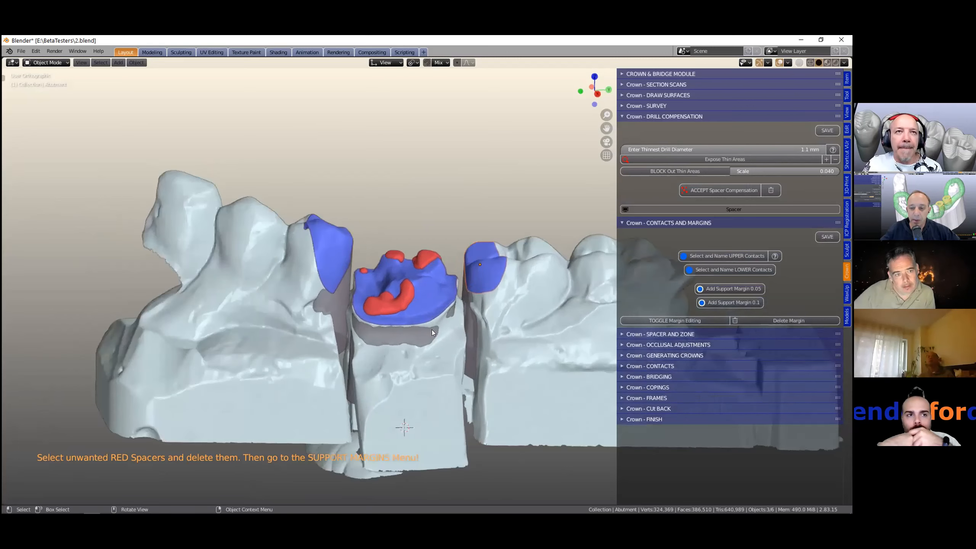
{"action": "middle_click_drag", "start_coordinate": [441, 298], "coordinate": [447, 271], "text": "shift"}
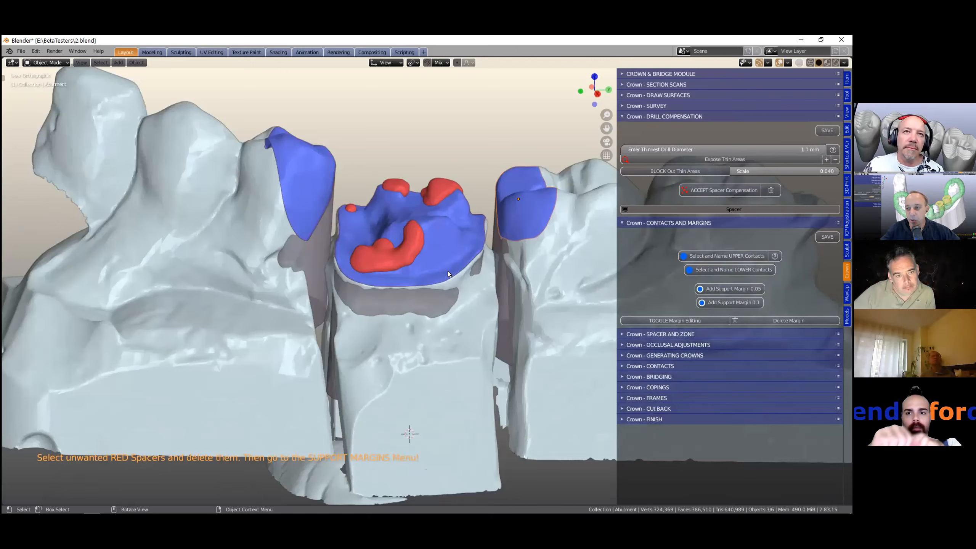
{"action": "middle_click_drag", "start_coordinate": [455, 208], "coordinate": [436, 268], "text": "shift"}
{"action": "scroll", "coordinate": [436, 283], "scroll_direction": "up", "scroll_amount": 1}
{"action": "key", "text": "b"}
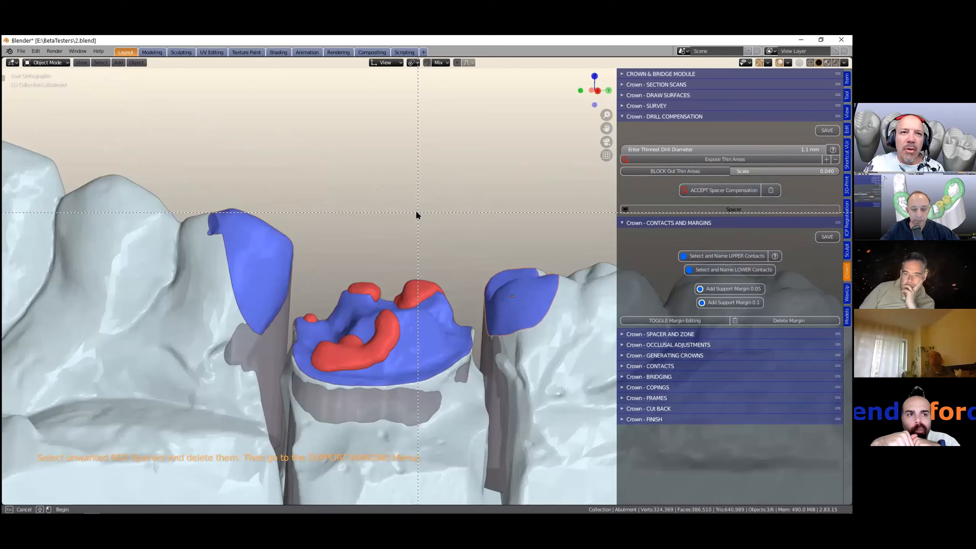
{"action": "left_click_drag", "start_coordinate": [368, 210], "coordinate": [372, 441]}
{"action": "middle_click_drag", "start_coordinate": [358, 345], "coordinate": [435, 344]}
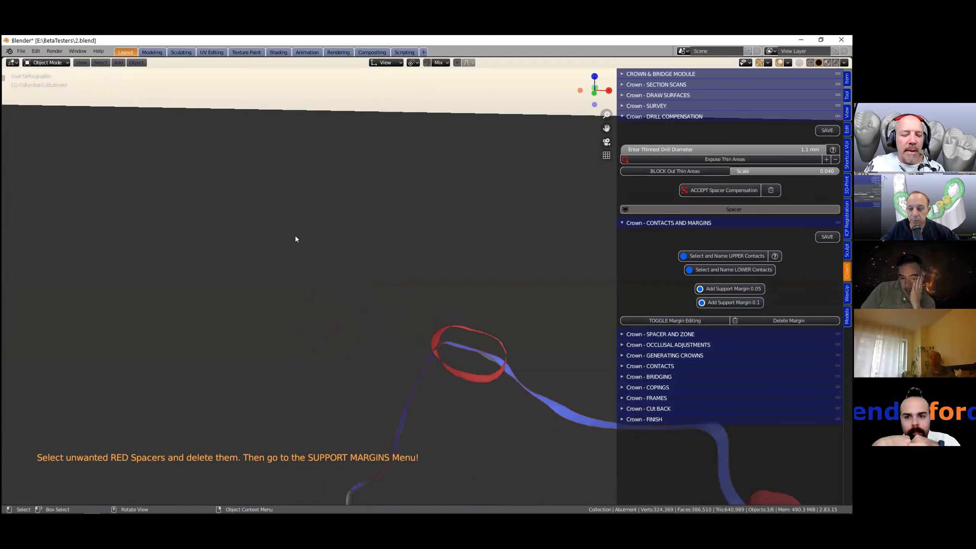
- Measure the width of the red spacer loop at the margin with the Measure tool
{"action": "key", "text": "t"}
{"action": "left_click", "coordinate": [14, 192]}
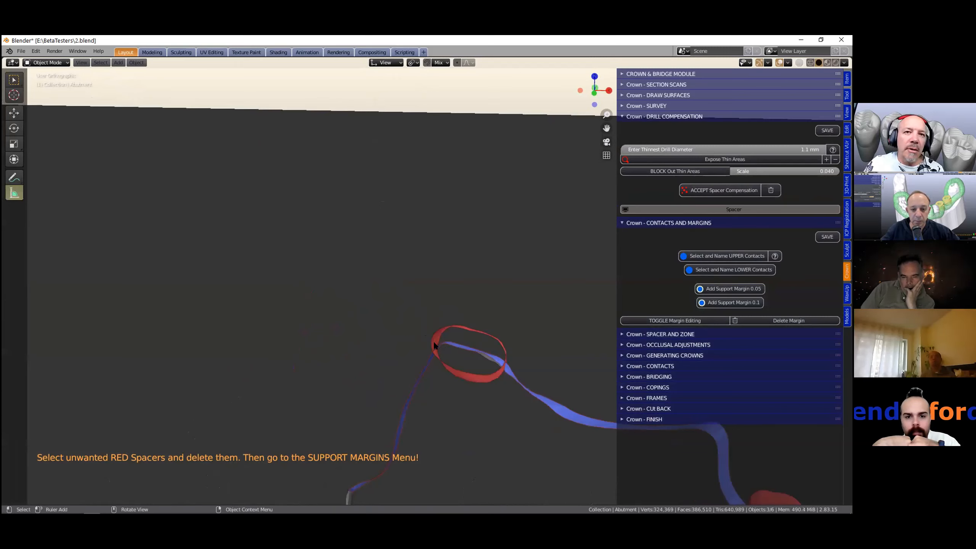
{"action": "left_click_drag", "start_coordinate": [434, 344], "coordinate": [505, 357]}
{"action": "left_click_drag", "start_coordinate": [433, 346], "coordinate": [435, 339]}
{"action": "left_click_drag", "start_coordinate": [502, 357], "coordinate": [502, 361]}
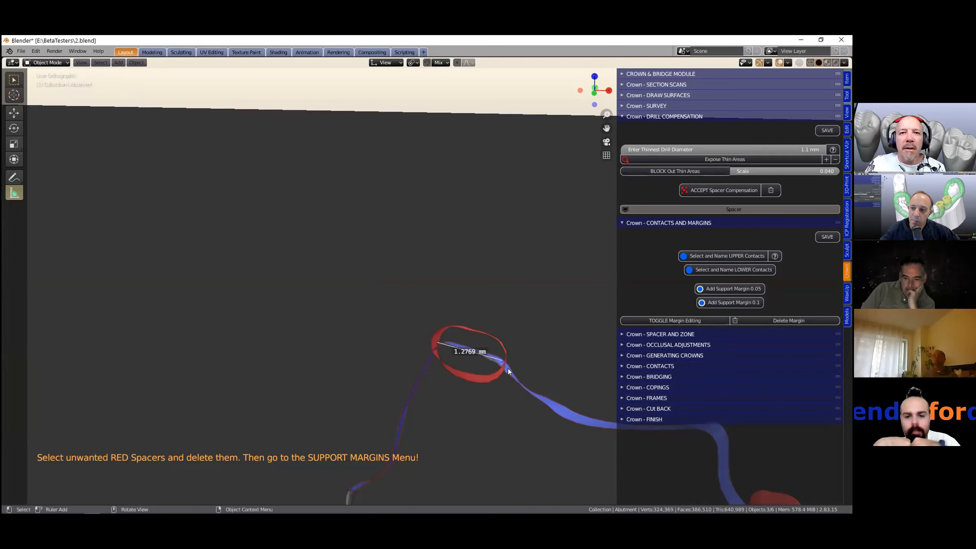
{"action": "middle_click_drag", "start_coordinate": [508, 368], "coordinate": [481, 337]}
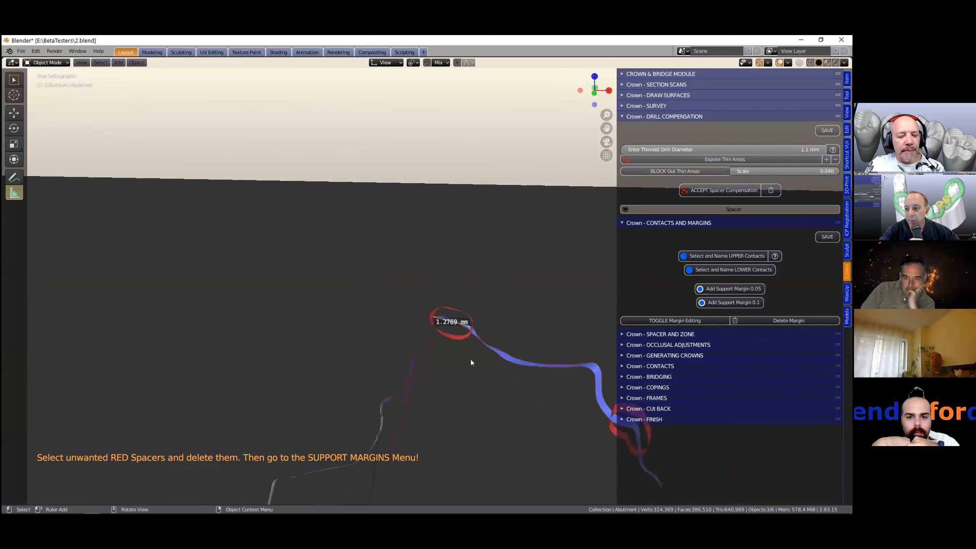
- Examine the margin lines and red spacer loops from different angles
{"action": "scroll", "coordinate": [471, 362], "scroll_direction": "up", "scroll_amount": 4}
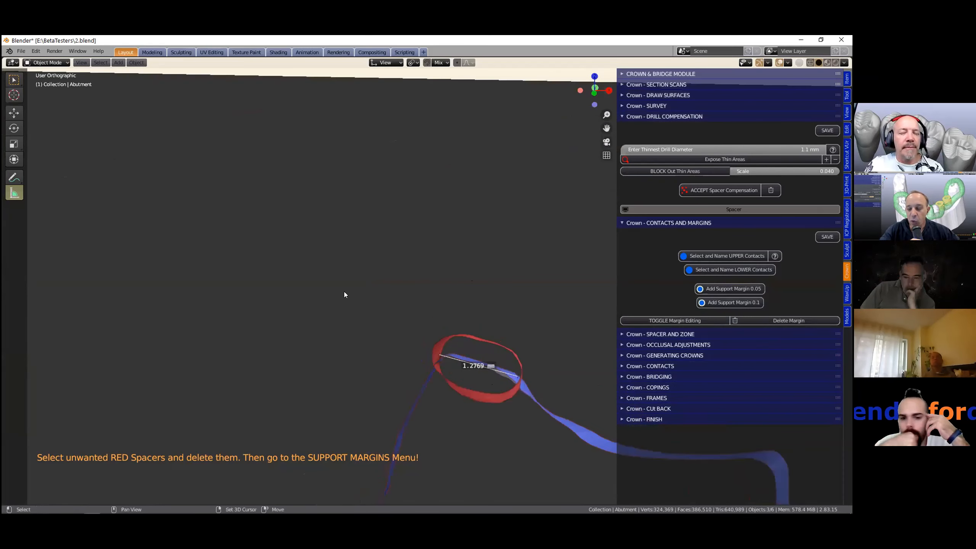
{"action": "middle_click_drag", "start_coordinate": [344, 291], "coordinate": [255, 258], "text": "shift"}
{"action": "scroll", "coordinate": [313, 314], "scroll_direction": "down", "scroll_amount": 1}
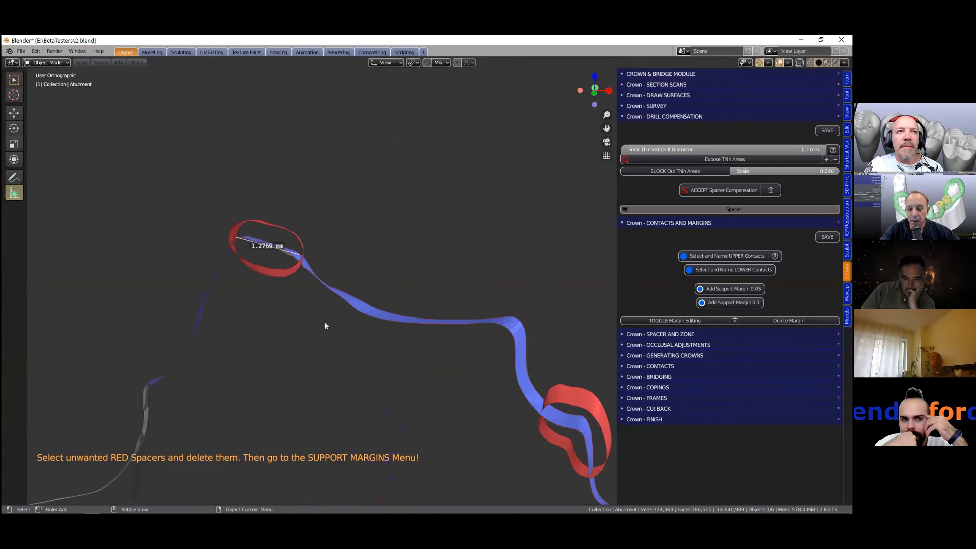
{"action": "scroll", "coordinate": [324, 323], "scroll_direction": "down", "scroll_amount": 1}
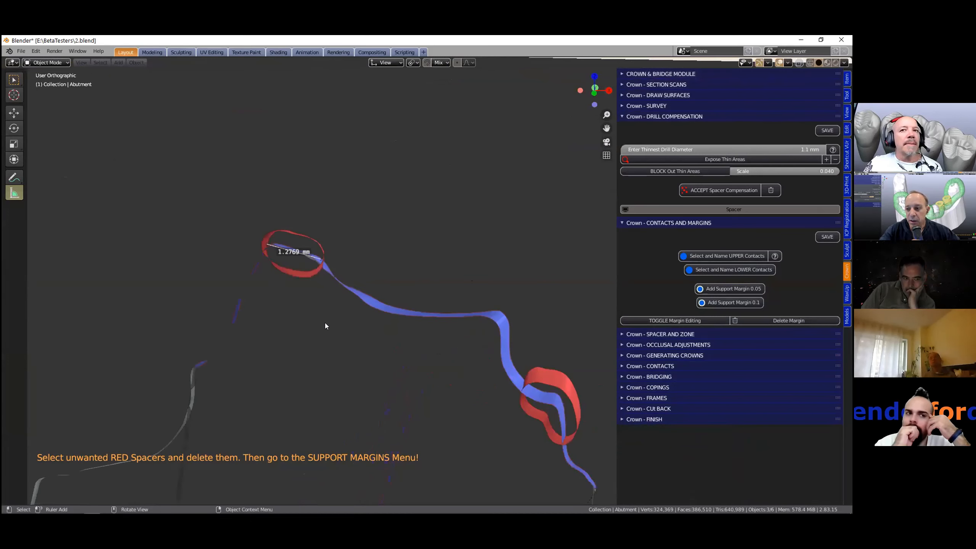
{"action": "mouse_move", "coordinate": [325, 319]}
{"action": "middle_mouse_down"}
{"action": "mouse_move", "coordinate": [327, 303]}
{"action": "mouse_move", "coordinate": [335, 309]}
{"action": "middle_mouse_up"}
{"action": "middle_click_drag", "start_coordinate": [443, 375], "coordinate": [276, 221], "text": "shift"}
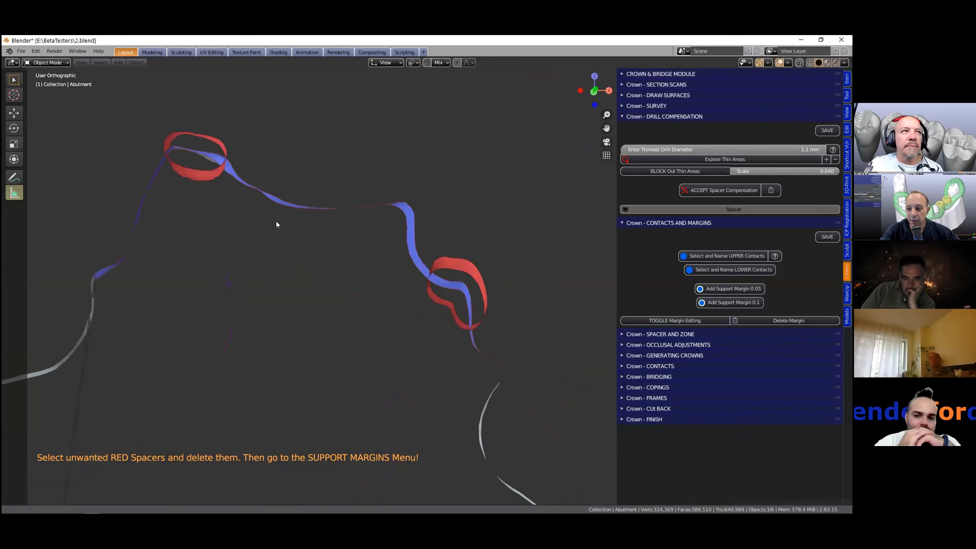
- Draw annotation strokes marking the first red spacer loop with the Annotate tool
{"action": "left_click", "coordinate": [14, 80]}
{"action": "scroll", "coordinate": [454, 323], "scroll_direction": "up", "scroll_amount": 1}
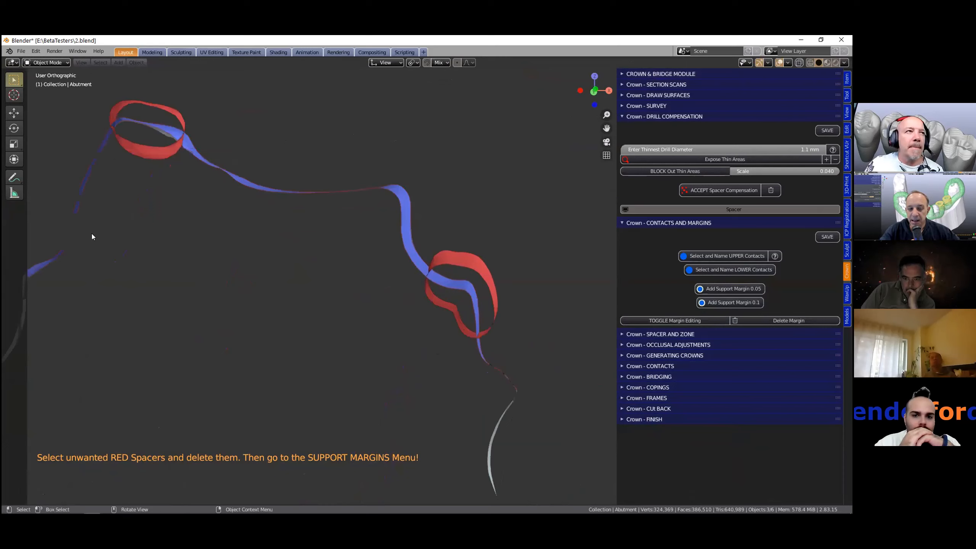
{"action": "left_click", "coordinate": [18, 179]}
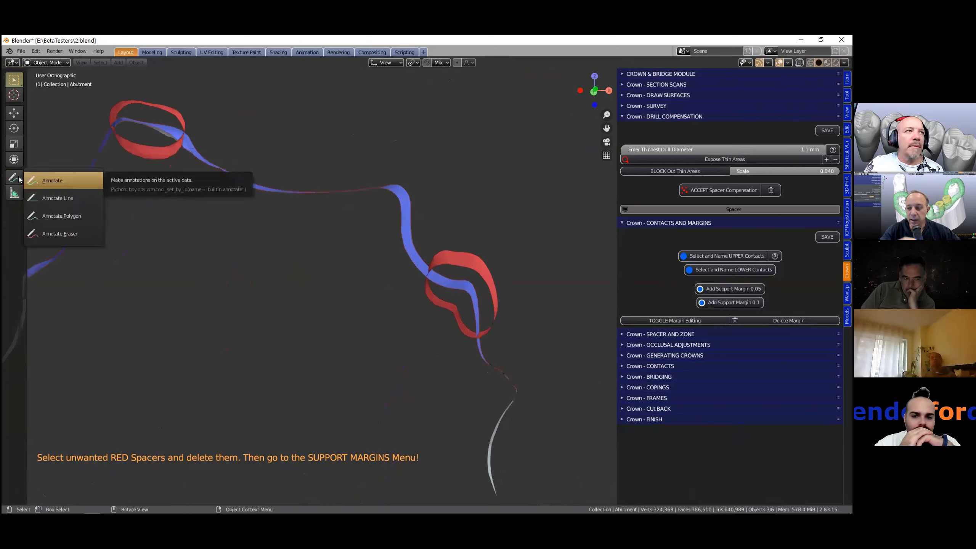
{"action": "left_click", "coordinate": [64, 180]}
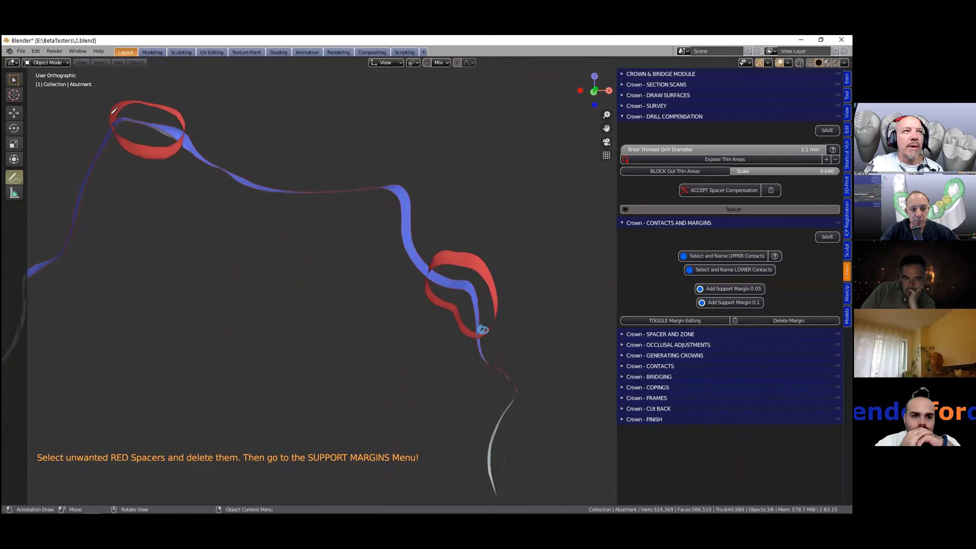
{"action": "middle_click_drag", "start_coordinate": [299, 233], "coordinate": [208, 149]}
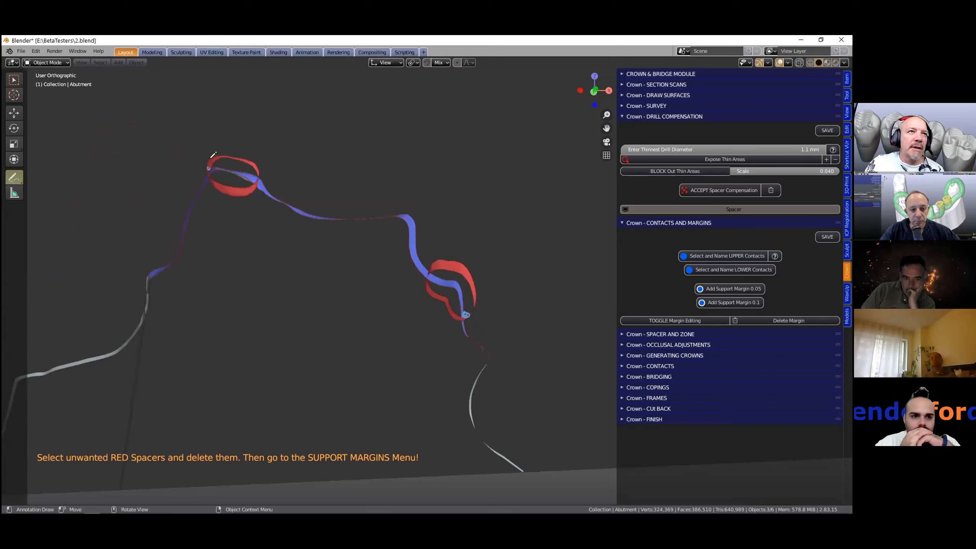
{"action": "left_click_drag", "start_coordinate": [212, 176], "coordinate": [213, 202]}
{"action": "mouse_move", "coordinate": [210, 163]}
{"action": "left_mouse_down"}
{"action": "mouse_move", "coordinate": [254, 167]}
{"action": "mouse_move", "coordinate": [257, 214]}
{"action": "left_mouse_up"}
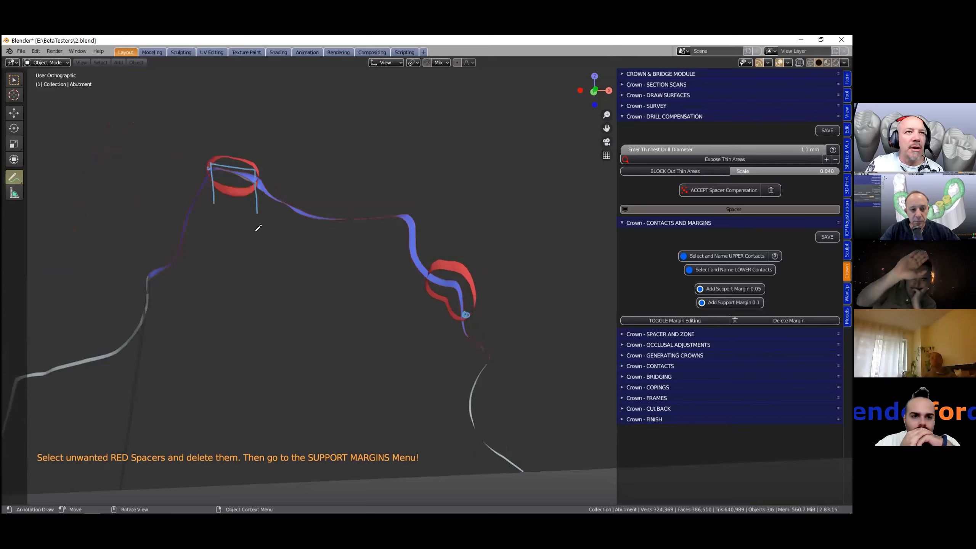
- Draw annotation strokes marking the second red spacer loop with the Annotate tool
{"action": "scroll", "coordinate": [314, 299], "scroll_direction": "up", "scroll_amount": 2}
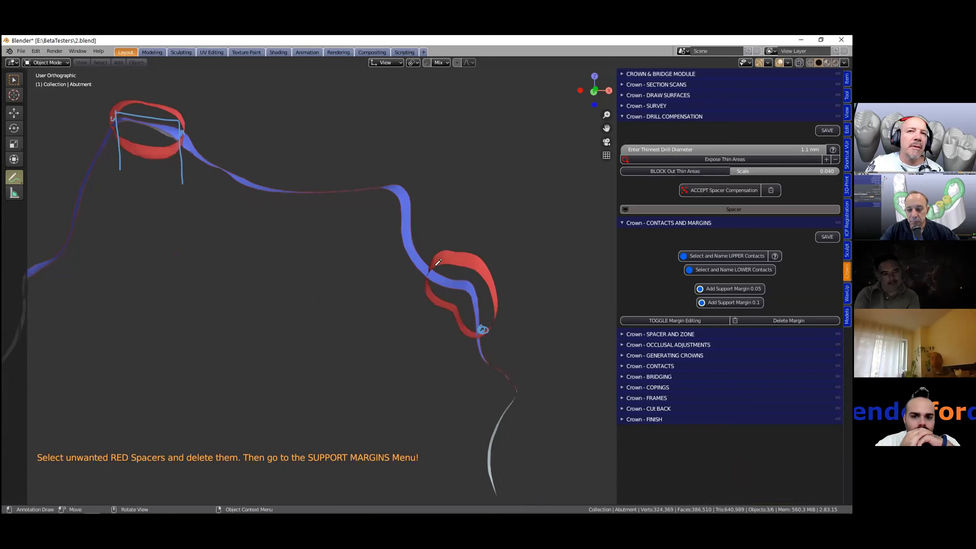
{"action": "left_click_drag", "start_coordinate": [443, 265], "coordinate": [408, 329]}
{"action": "mouse_move", "coordinate": [444, 264]}
{"action": "left_mouse_down"}
{"action": "mouse_move", "coordinate": [494, 298]}
{"action": "mouse_move", "coordinate": [460, 377]}
{"action": "left_mouse_up"}
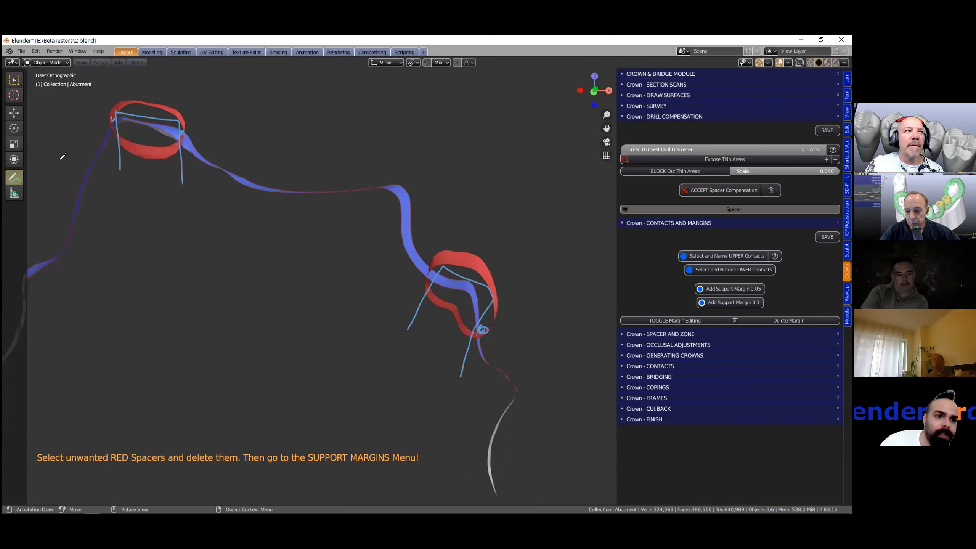
- Switch to Annotate Line and draw a straight annotation line near the second spacer loop
{"action": "left_click", "coordinate": [23, 177]}
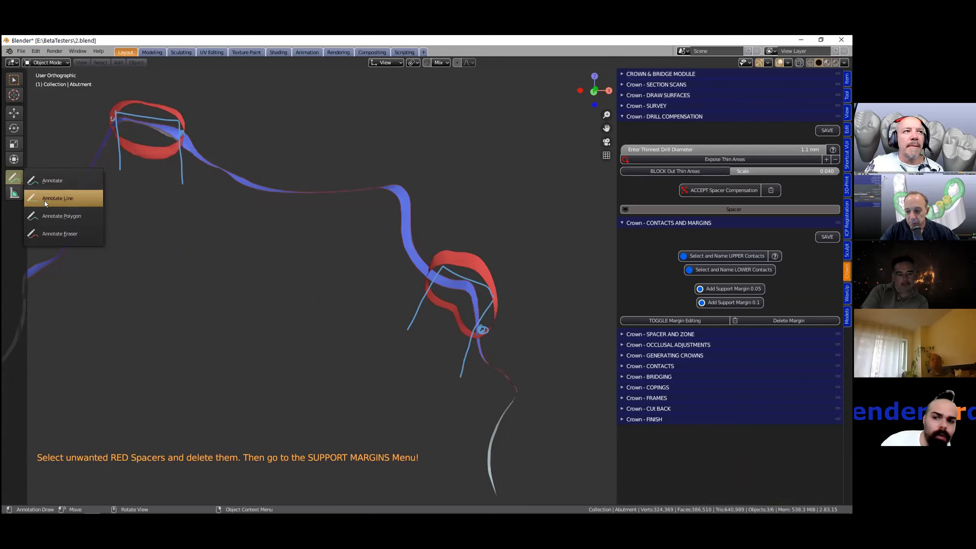
{"action": "left_click", "coordinate": [49, 216]}
{"action": "middle_click_drag", "start_coordinate": [366, 283], "coordinate": [451, 332]}
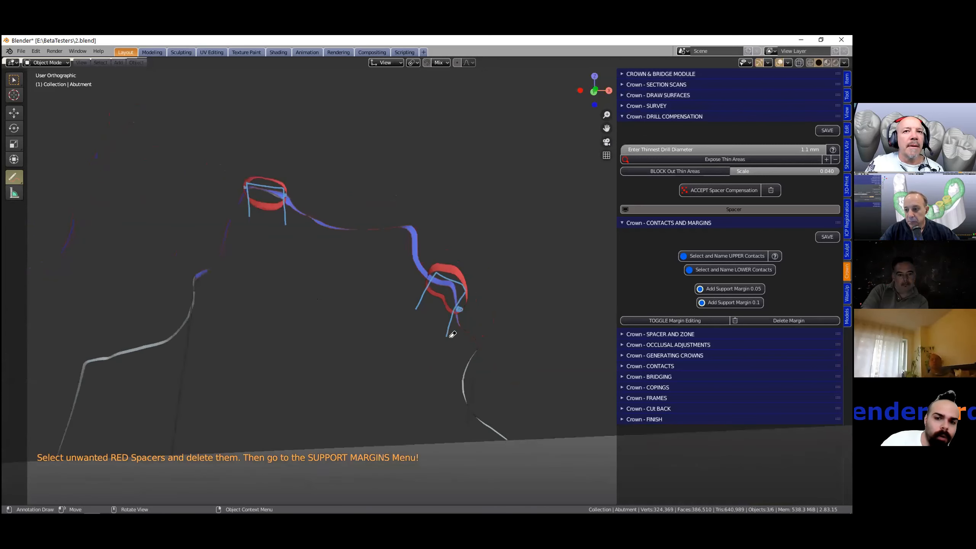
{"action": "mouse_move", "coordinate": [443, 334]}
{"action": "left_mouse_down"}
{"action": "mouse_move", "coordinate": [462, 286]}
{"action": "mouse_move", "coordinate": [419, 318]}
{"action": "mouse_move", "coordinate": [241, 178]}
{"action": "mouse_move", "coordinate": [284, 195]}
{"action": "mouse_move", "coordinate": [257, 183]}
{"action": "mouse_move", "coordinate": [241, 203]}
{"action": "left_mouse_up"}
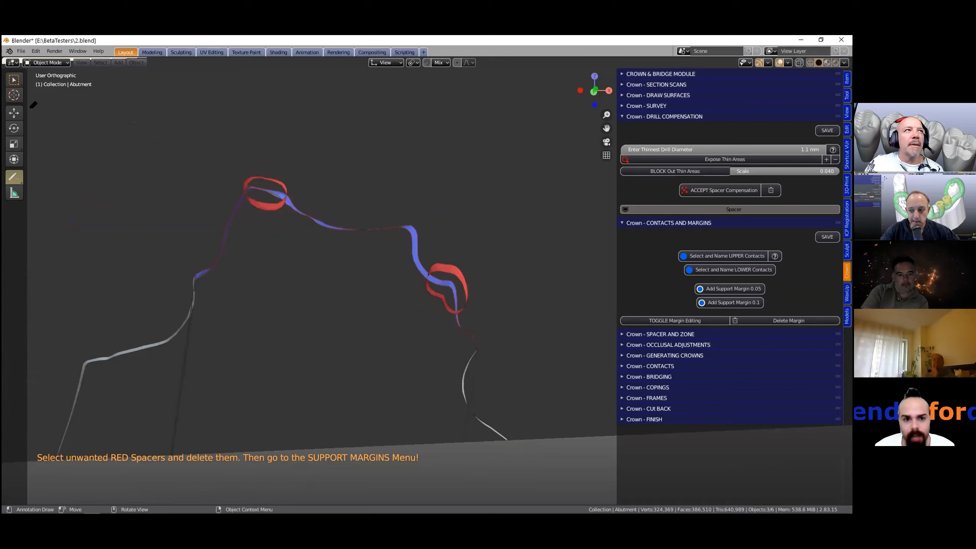
- Return to the Select tool and clear the view clipping region to show the whole model again
{"action": "left_click", "coordinate": [16, 82]}
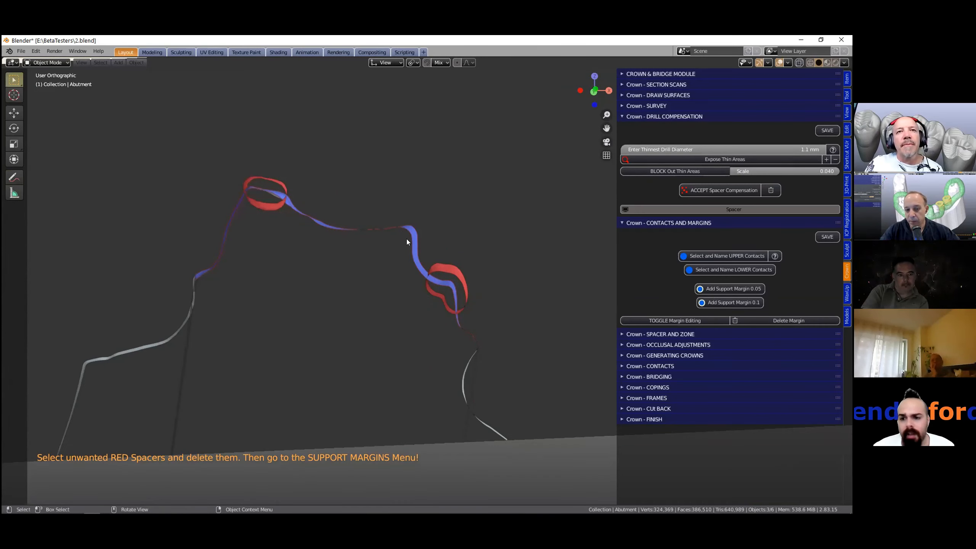
{"action": "key", "text": "alt"}
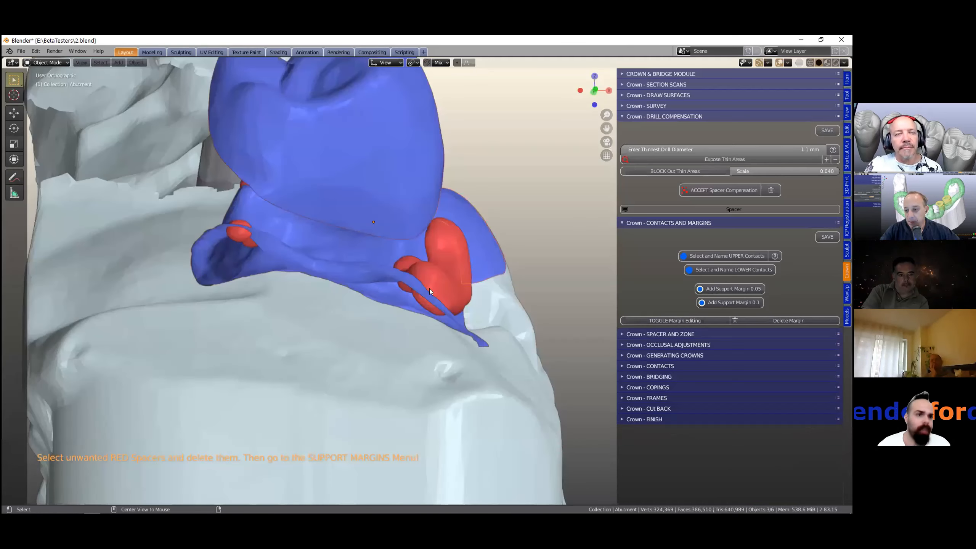
{"action": "middle_click_drag", "start_coordinate": [430, 288], "coordinate": [344, 298]}
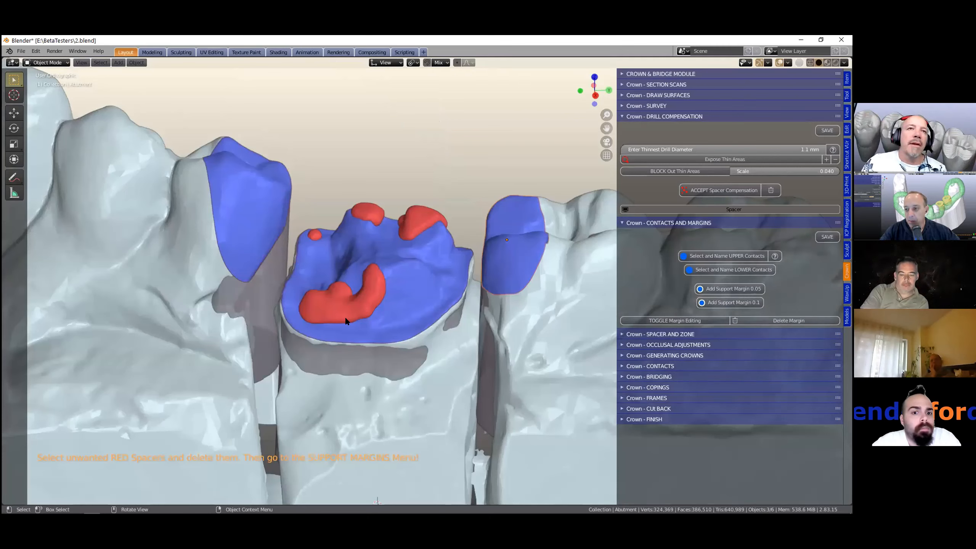
- Select the neighbouring abutments in turn and zoom in on the spacer patches of the central abutment
{"action": "left_click", "coordinate": [421, 263]}
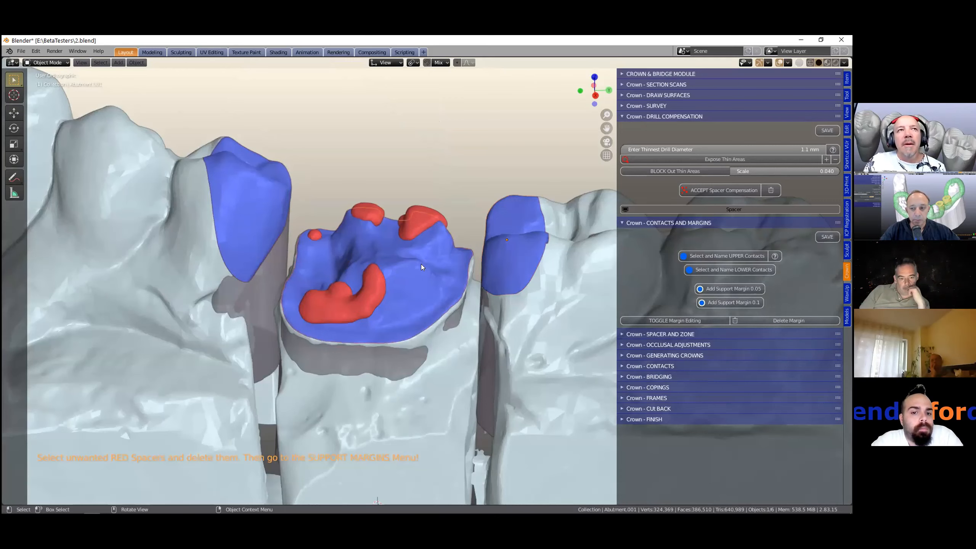
{"action": "scroll", "coordinate": [421, 265], "scroll_direction": "down", "scroll_amount": 1}
{"action": "scroll", "coordinate": [314, 229], "scroll_direction": "down", "scroll_amount": 1}
{"action": "left_click", "coordinate": [314, 228]}
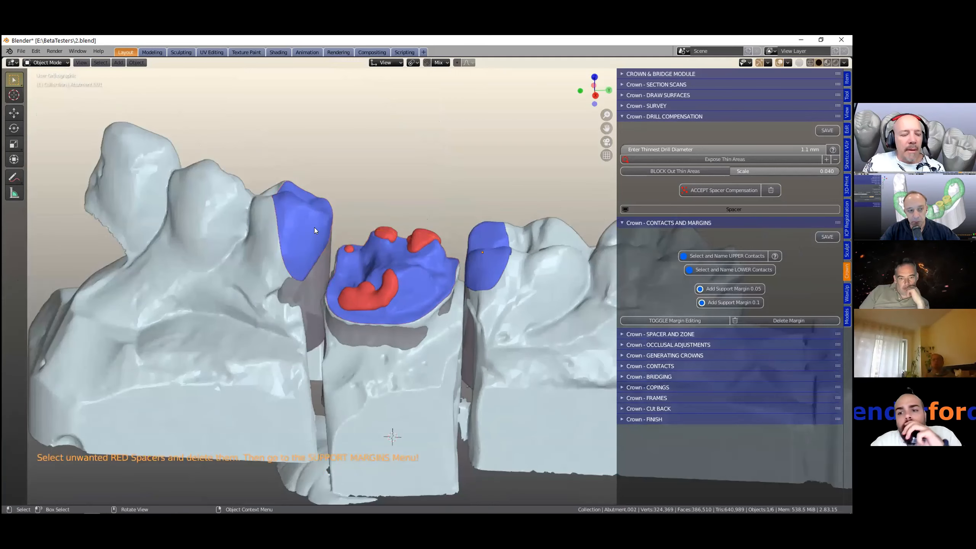
{"action": "middle_click_drag", "start_coordinate": [387, 283], "coordinate": [372, 275], "text": "shift"}
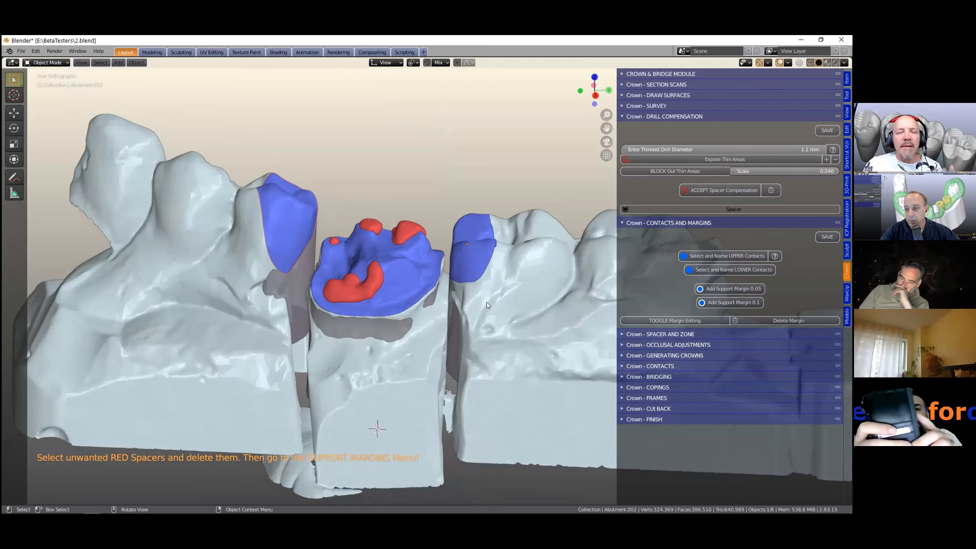
{"action": "scroll", "coordinate": [373, 249], "scroll_direction": "up", "scroll_amount": 2}
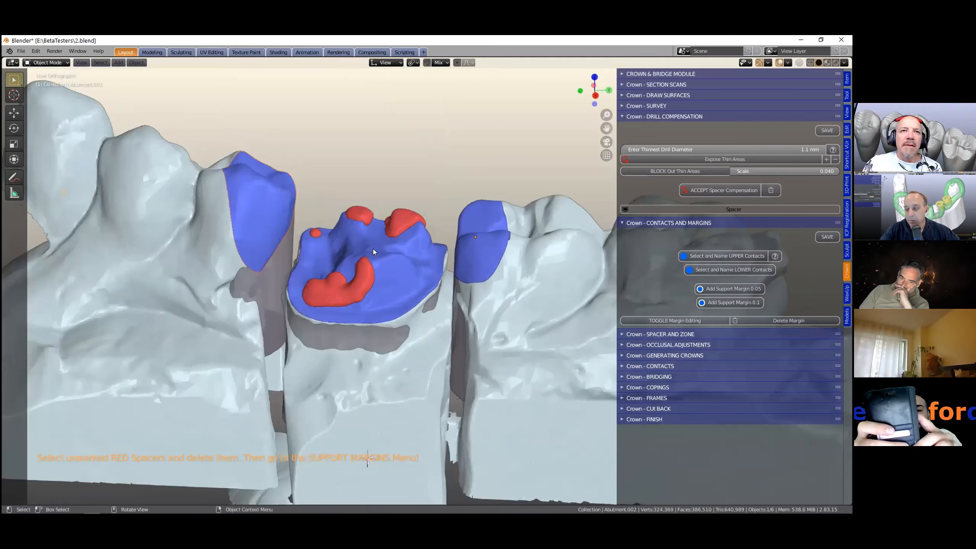
{"action": "scroll", "coordinate": [426, 298], "scroll_direction": "up", "scroll_amount": 1}
{"action": "scroll", "coordinate": [450, 331], "scroll_direction": "down", "scroll_amount": 2}
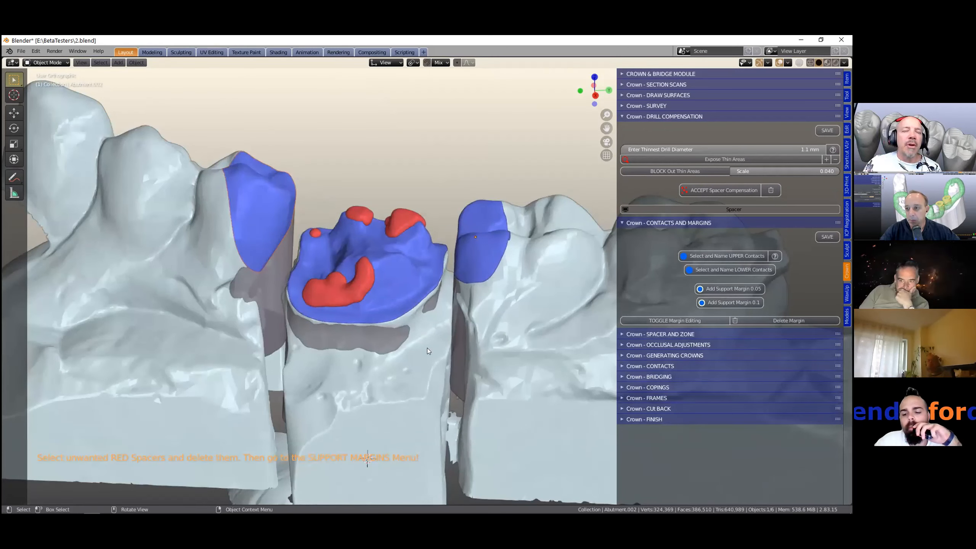
{"action": "scroll", "coordinate": [363, 332], "scroll_direction": "up", "scroll_amount": 2}
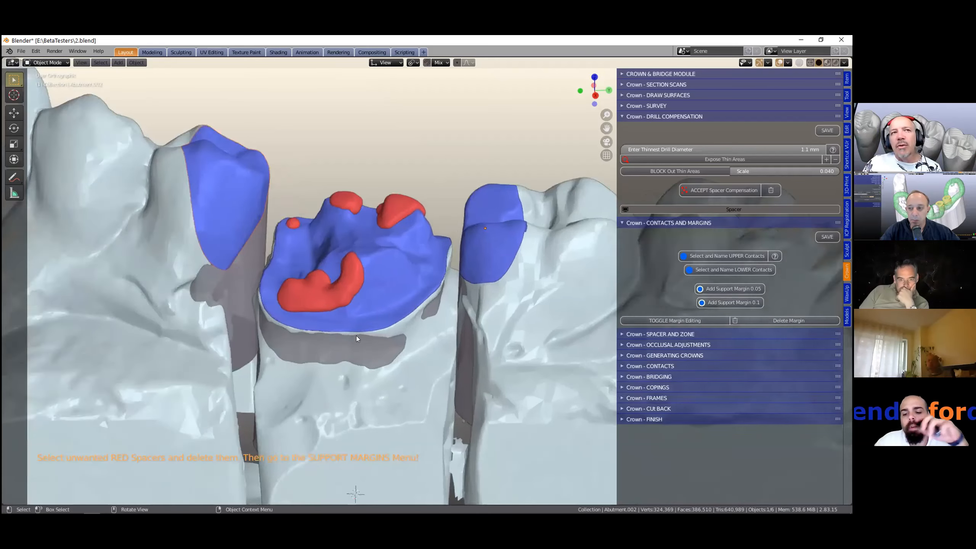
{"action": "middle_click_drag", "start_coordinate": [356, 321], "coordinate": [436, 242]}
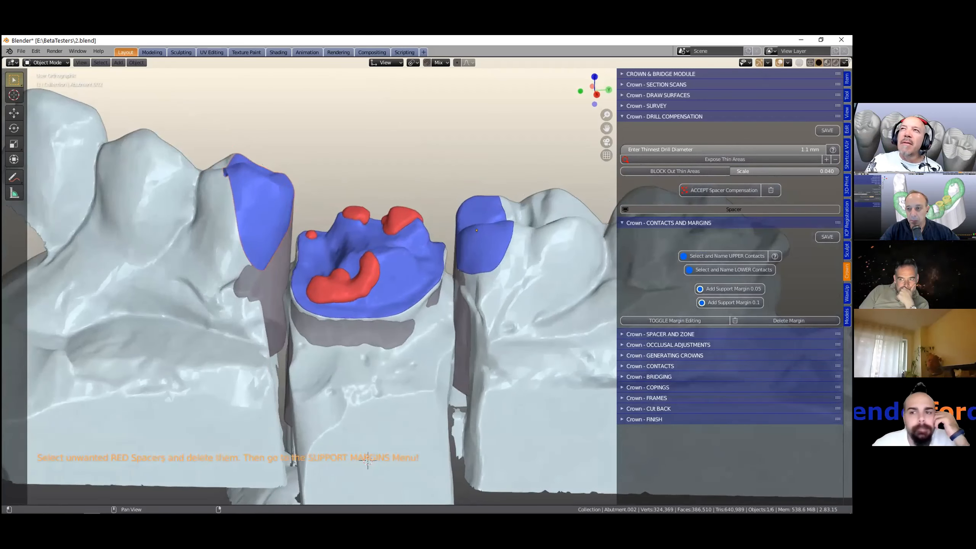
- Split the viewport and turn the new area into an Outliner
{"action": "left_click_drag", "start_coordinate": [851, 59], "coordinate": [670, 76]}
{"action": "left_click", "coordinate": [677, 61]}
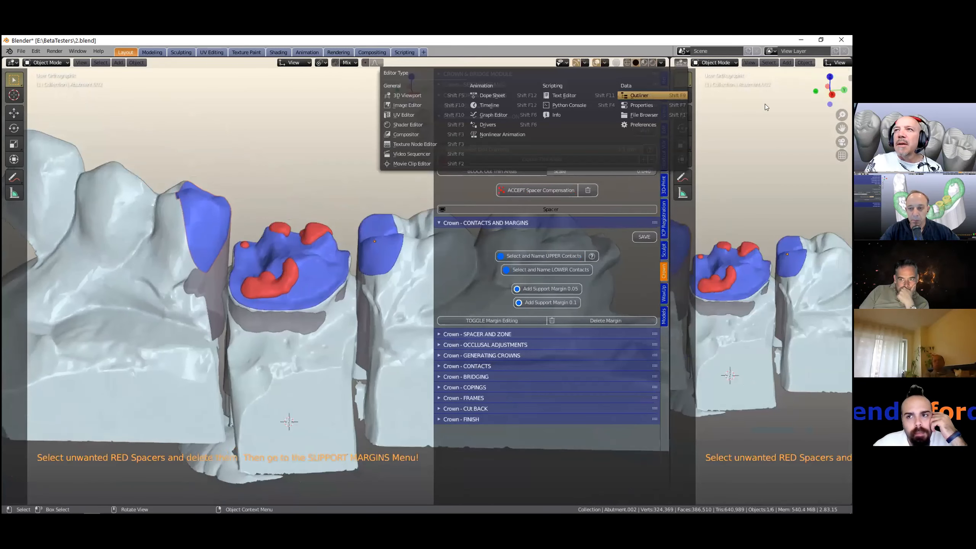
{"action": "left_click", "coordinate": [643, 94]}
- Open the Outliner filter and enable additional restriction toggle columns
{"action": "left_click", "coordinate": [831, 63]}
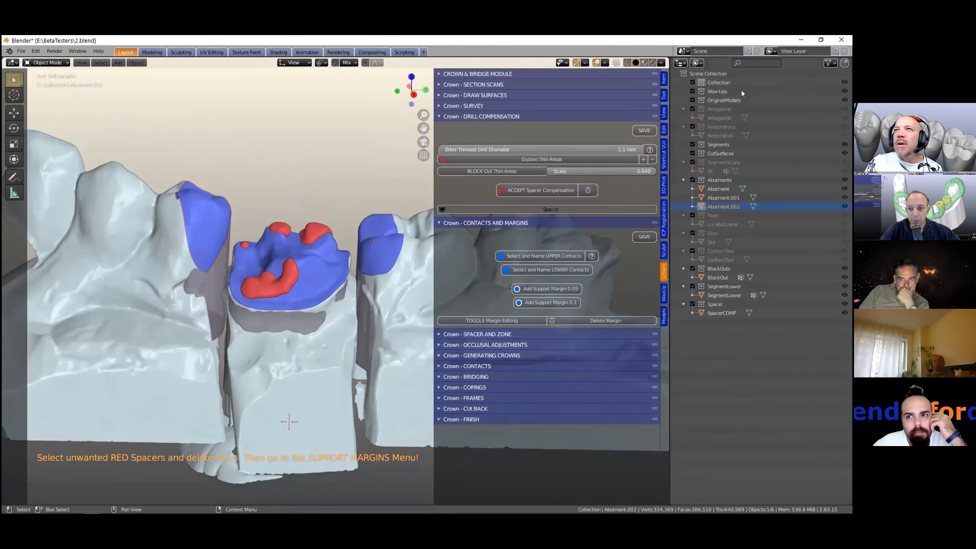
{"action": "left_click", "coordinate": [831, 63]}
{"action": "left_click", "coordinate": [768, 92]}
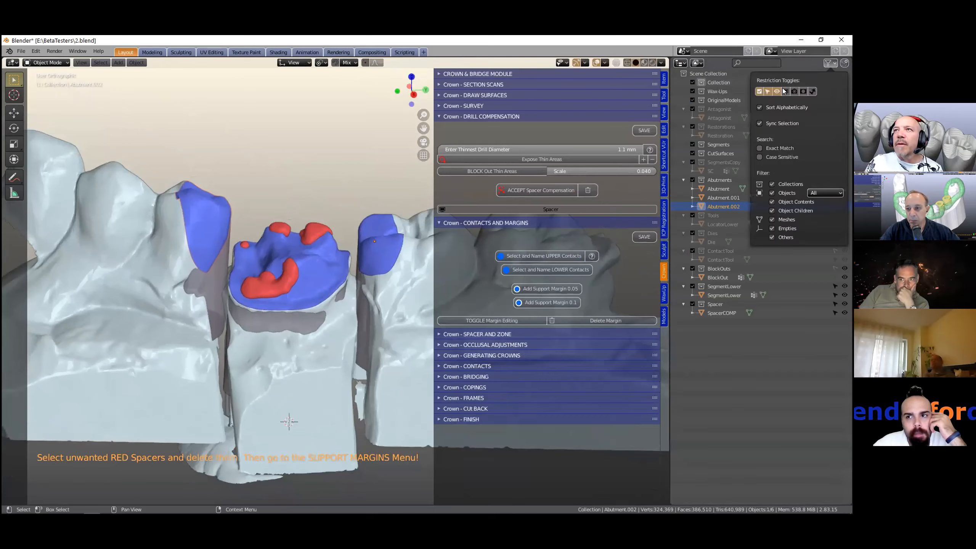
{"action": "left_click", "coordinate": [785, 91]}
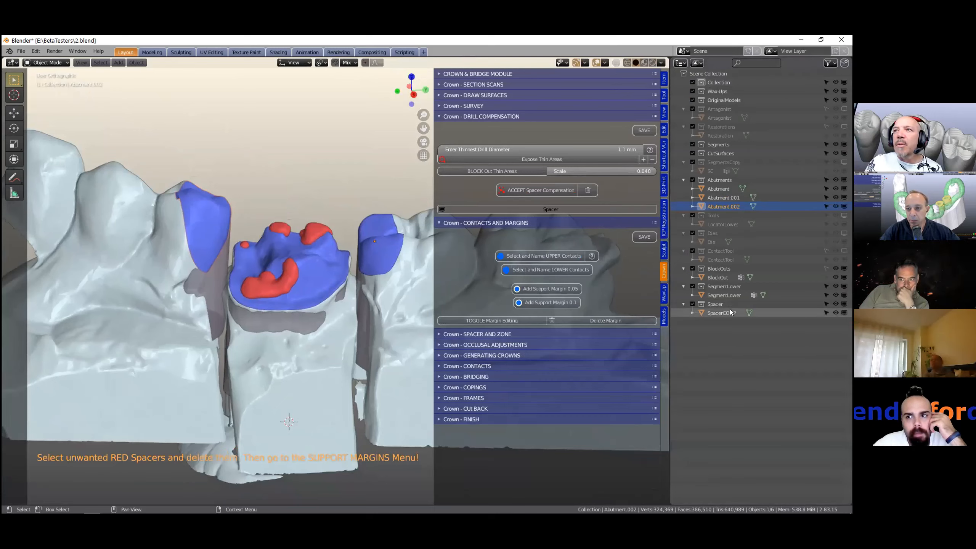
- Show the Tools collection to display the drill locator cylinders over the abutments
{"action": "left_click", "coordinate": [842, 214]}
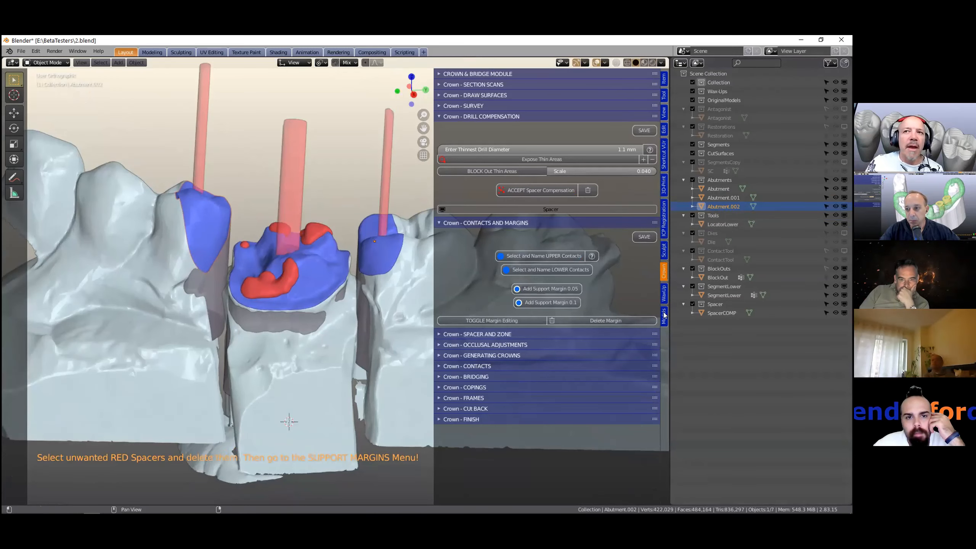
{"action": "left_click_drag", "start_coordinate": [673, 330], "coordinate": [688, 332]}
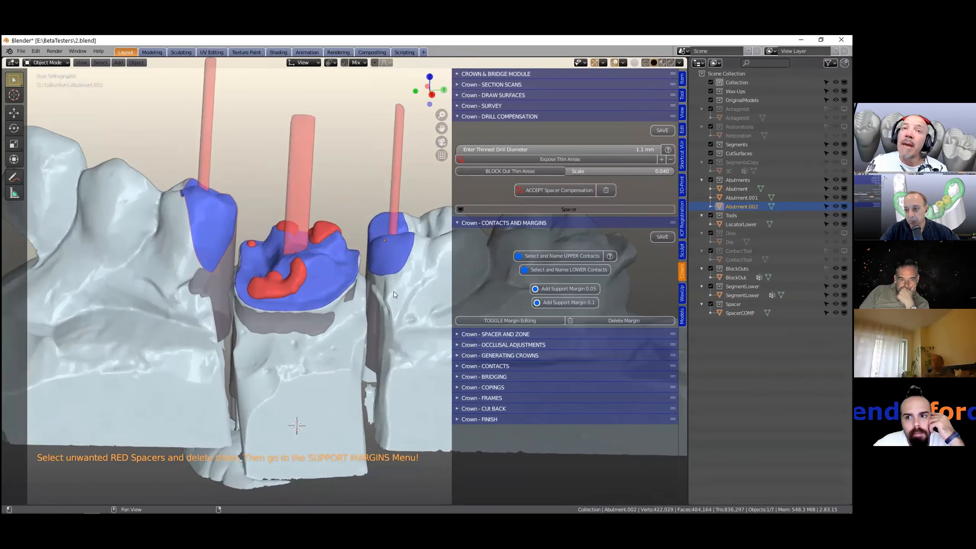
{"action": "scroll", "coordinate": [269, 270], "scroll_direction": "down", "scroll_amount": 2}
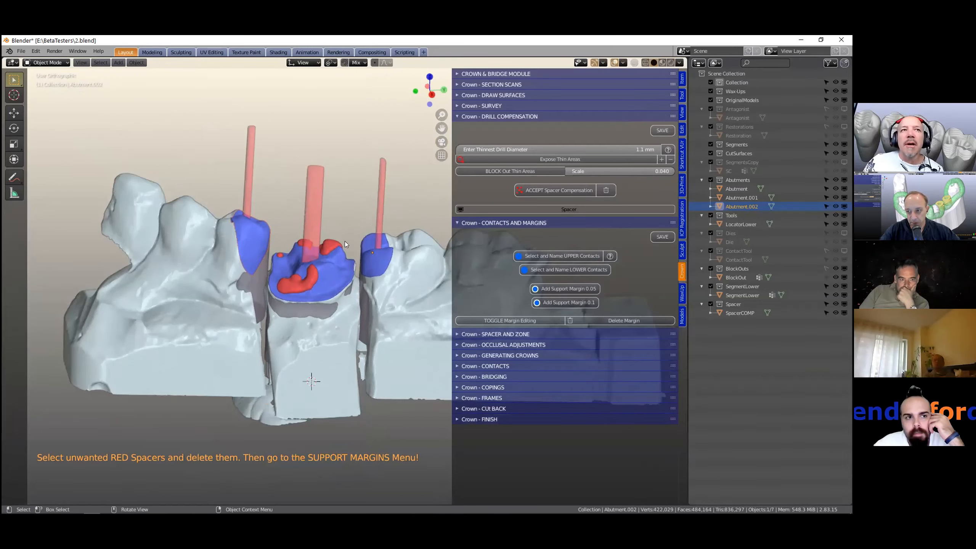
{"action": "scroll", "coordinate": [344, 241], "scroll_direction": "up", "scroll_amount": 4}
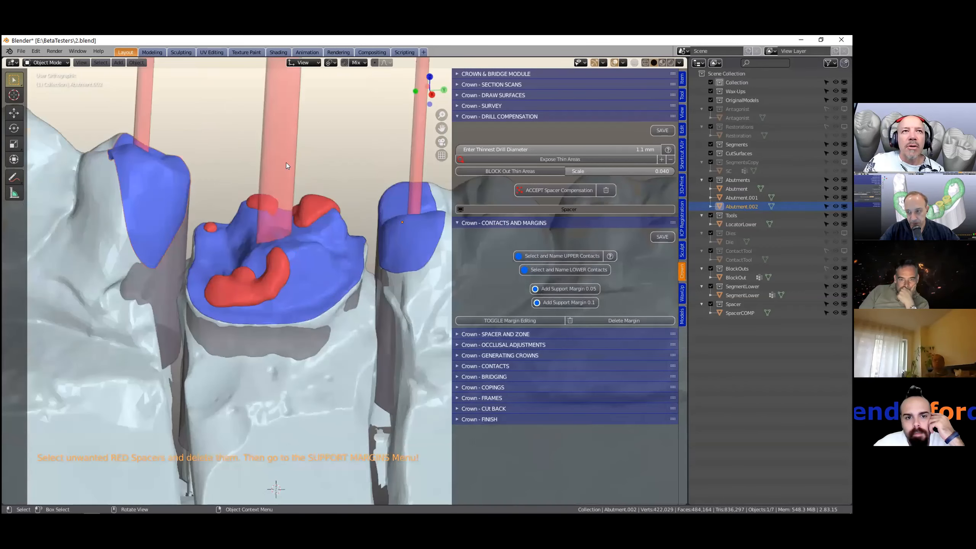
{"action": "scroll", "coordinate": [286, 163], "scroll_direction": "down", "scroll_amount": 2}
- Draw an annotation outline around the central abutment with the Annotate tool
{"action": "left_click_drag", "start_coordinate": [12, 177], "coordinate": [58, 180]}
{"action": "mouse_move", "coordinate": [217, 230]}
{"action": "left_mouse_down"}
{"action": "mouse_move", "coordinate": [228, 177]}
{"action": "mouse_move", "coordinate": [261, 184]}
{"action": "mouse_move", "coordinate": [297, 171]}
{"action": "mouse_move", "coordinate": [360, 189]}
{"action": "mouse_move", "coordinate": [370, 268]}
{"action": "left_mouse_up"}
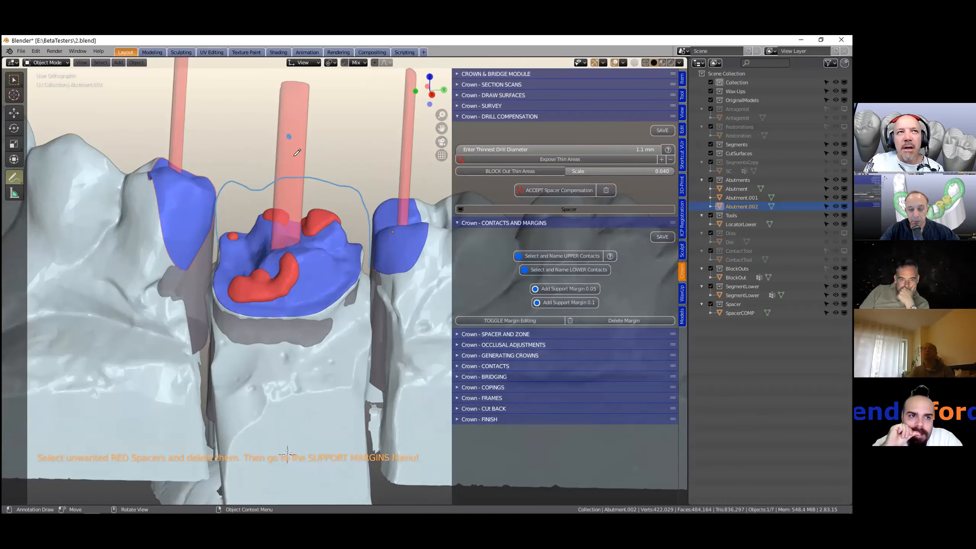
{"action": "scroll", "coordinate": [311, 140], "scroll_direction": "down", "scroll_amount": 1}
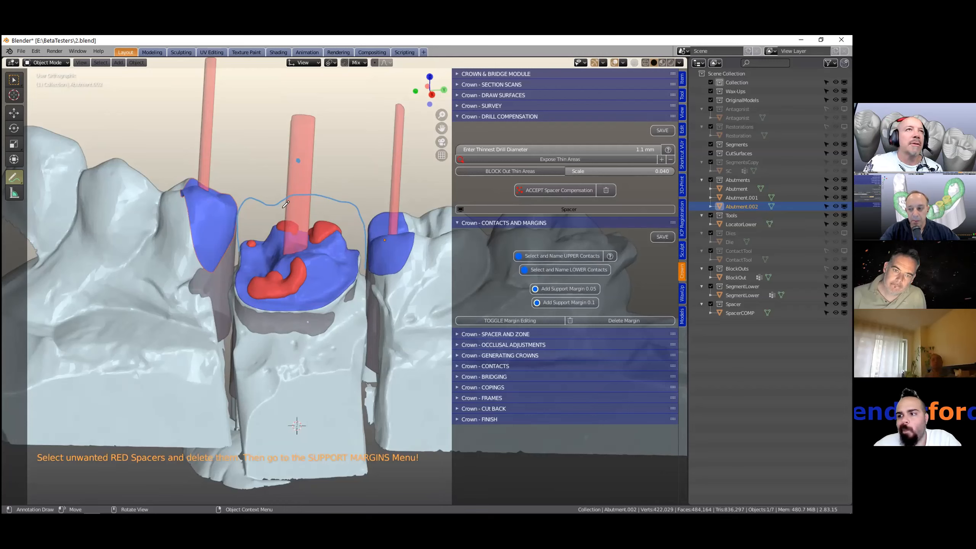
- Erase the annotation outline around the central abutment with the Annotate Eraser
{"action": "mouse_move", "coordinate": [17, 178]}
{"action": "left_mouse_down"}
{"action": "mouse_move", "coordinate": [63, 203]}
{"action": "mouse_move", "coordinate": [65, 221]}
{"action": "left_mouse_up"}
{"action": "scroll", "coordinate": [358, 239], "scroll_direction": "down", "scroll_amount": 2}
{"action": "mouse_move", "coordinate": [358, 269]}
{"action": "left_mouse_down"}
{"action": "mouse_move", "coordinate": [328, 219]}
{"action": "mouse_move", "coordinate": [267, 267]}
{"action": "left_mouse_up"}
{"action": "left_click", "coordinate": [312, 198]}
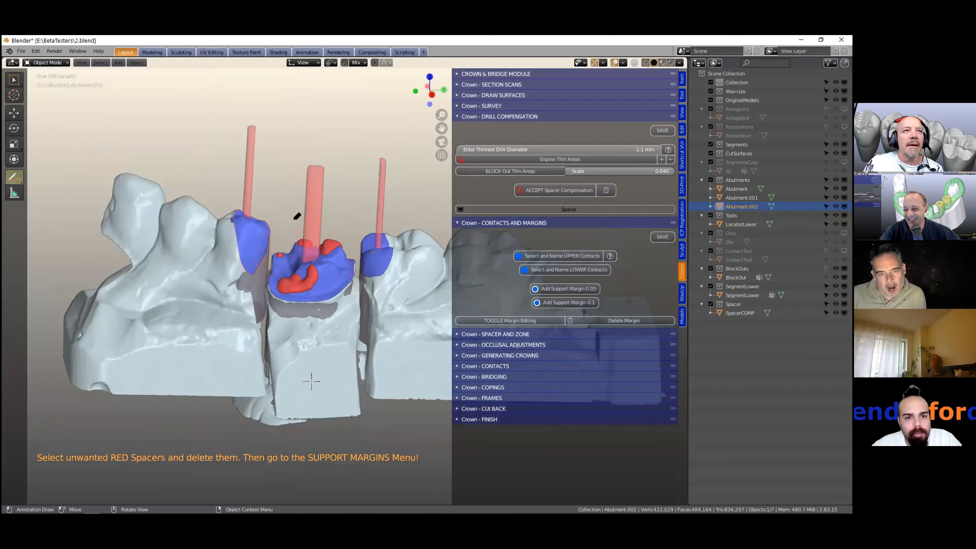
{"action": "key", "text": "w"}
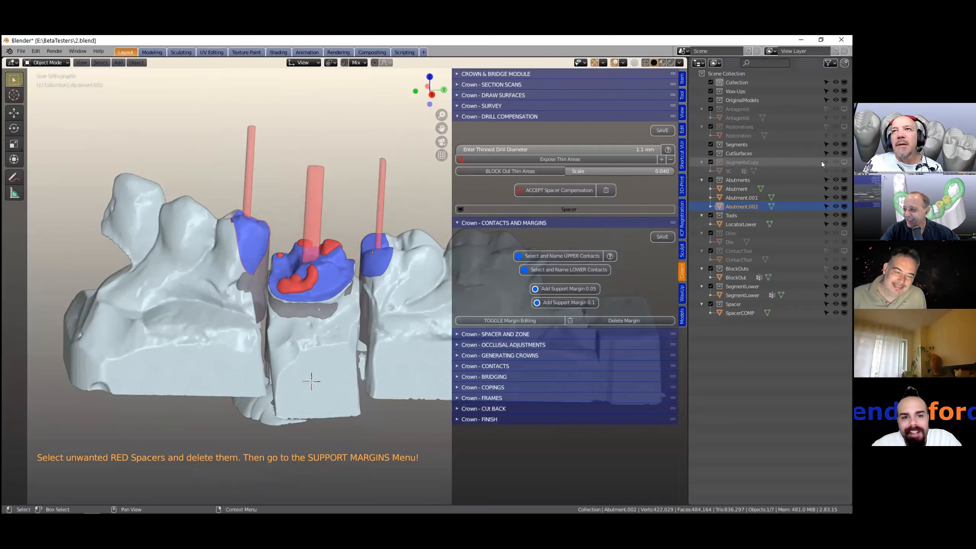
- Hide the Tools collection again, narrow the Outliner area and return to the Select tool
{"action": "left_click", "coordinate": [843, 216]}
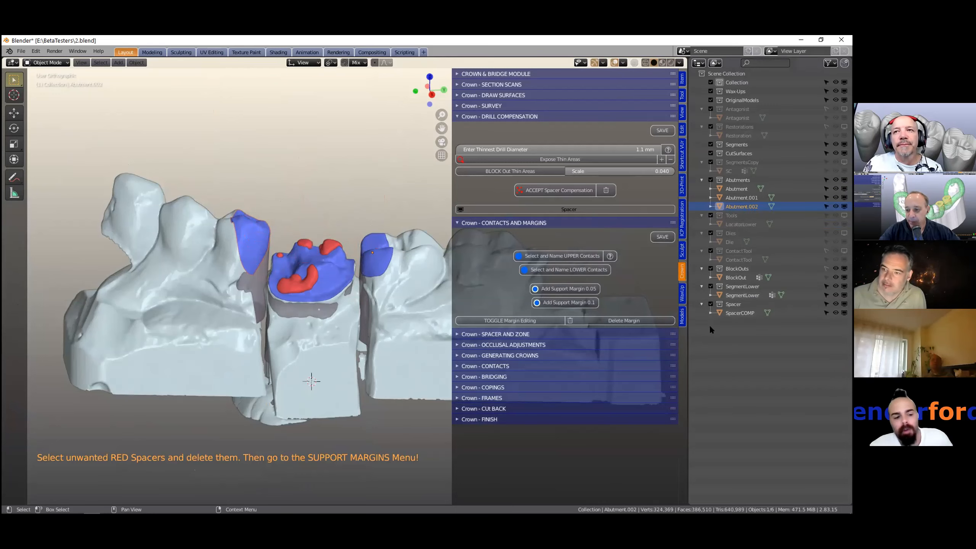
{"action": "left_click_drag", "start_coordinate": [687, 341], "coordinate": [796, 316]}
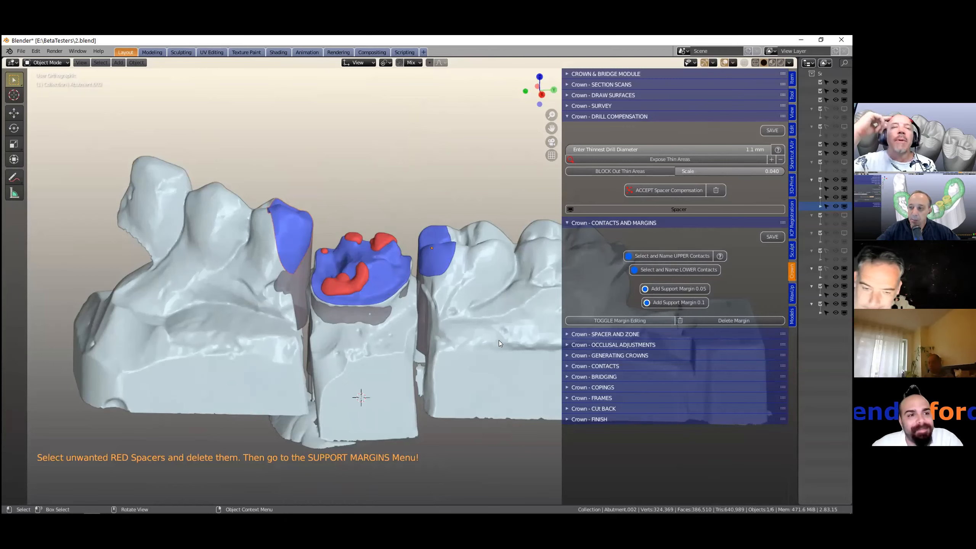
{"action": "left_click_drag", "start_coordinate": [17, 179], "coordinate": [46, 184]}
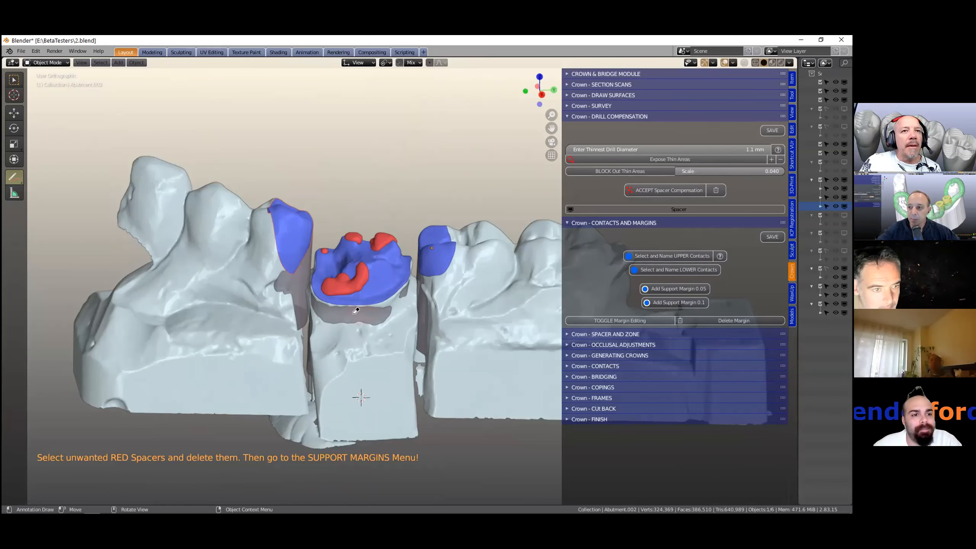
{"action": "left_click", "coordinate": [17, 80]}
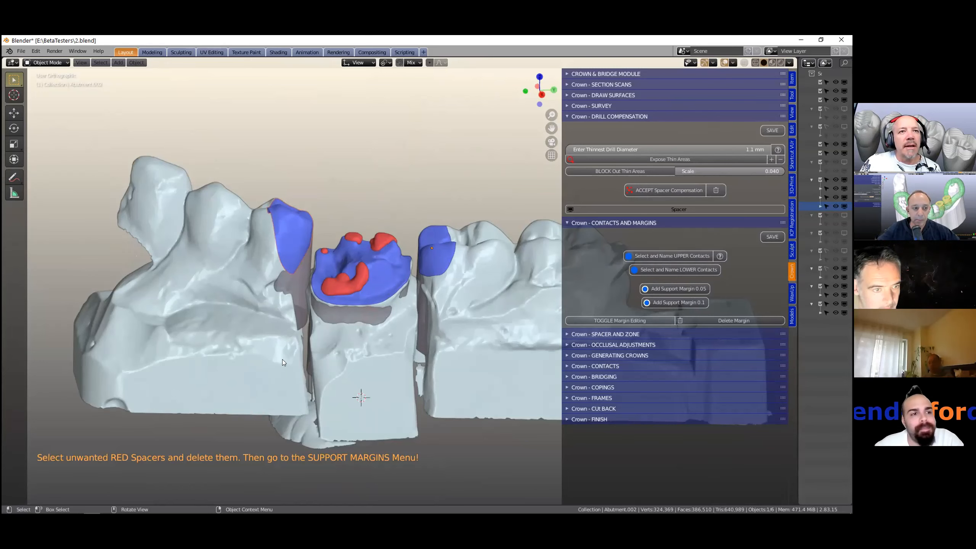
- Zoom in on the central abutment's spacer patches and select the central abutment
{"action": "scroll", "coordinate": [282, 360], "scroll_direction": "up", "scroll_amount": 2}
{"action": "scroll", "coordinate": [254, 342], "scroll_direction": "up", "scroll_amount": 2}
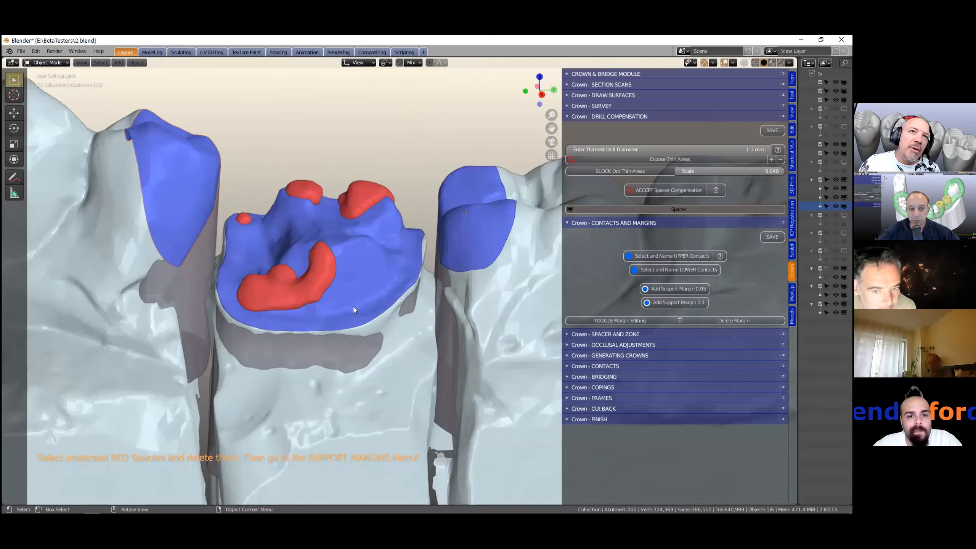
{"action": "scroll", "coordinate": [351, 222], "scroll_direction": "down", "scroll_amount": 3}
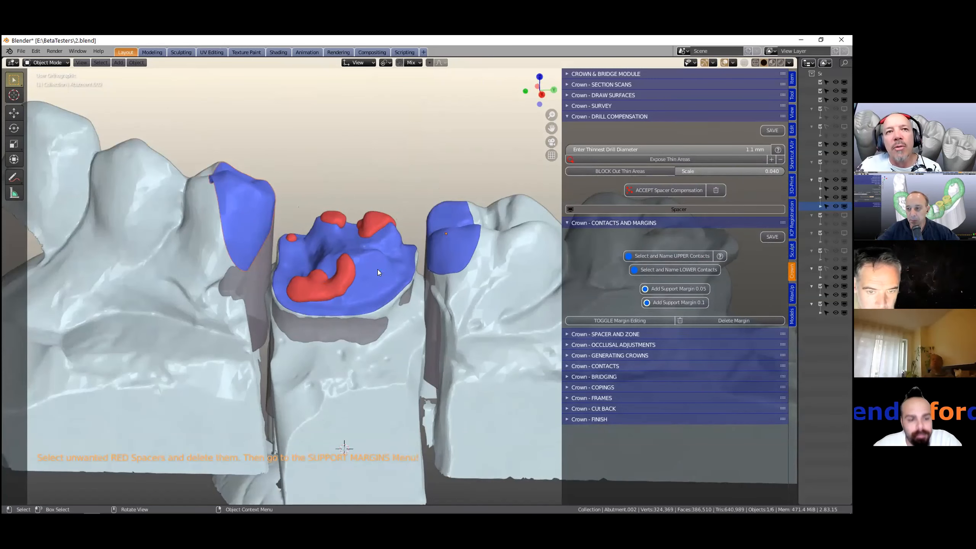
{"action": "middle_click_drag", "start_coordinate": [375, 270], "coordinate": [401, 302]}
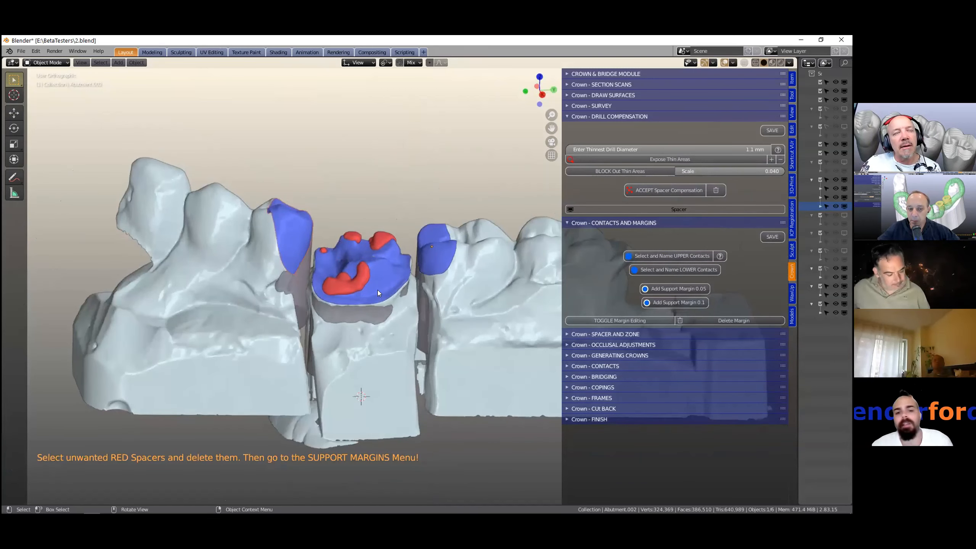
{"action": "left_click", "coordinate": [382, 272]}
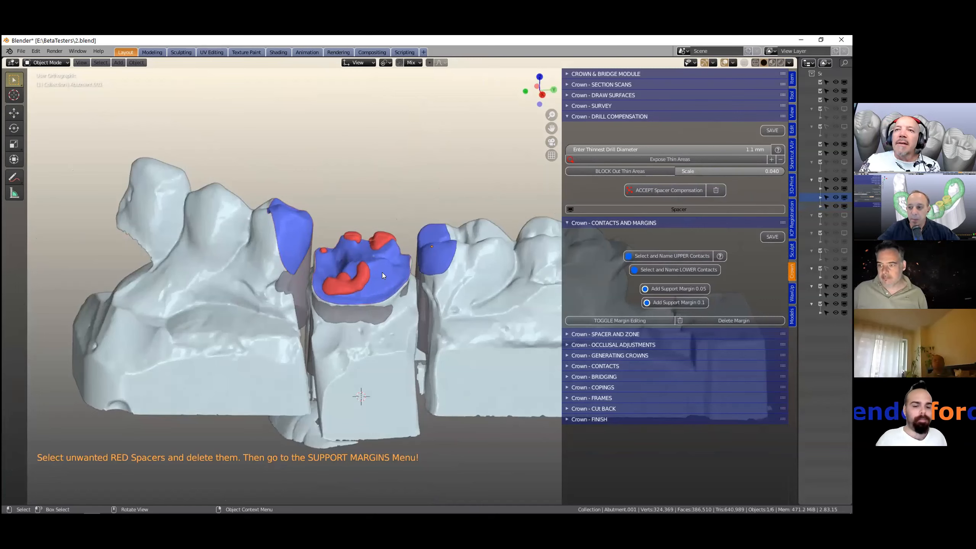
- Select the two neighbouring blue contact patches and name them as lower contacts
{"action": "left_click", "coordinate": [301, 228]}
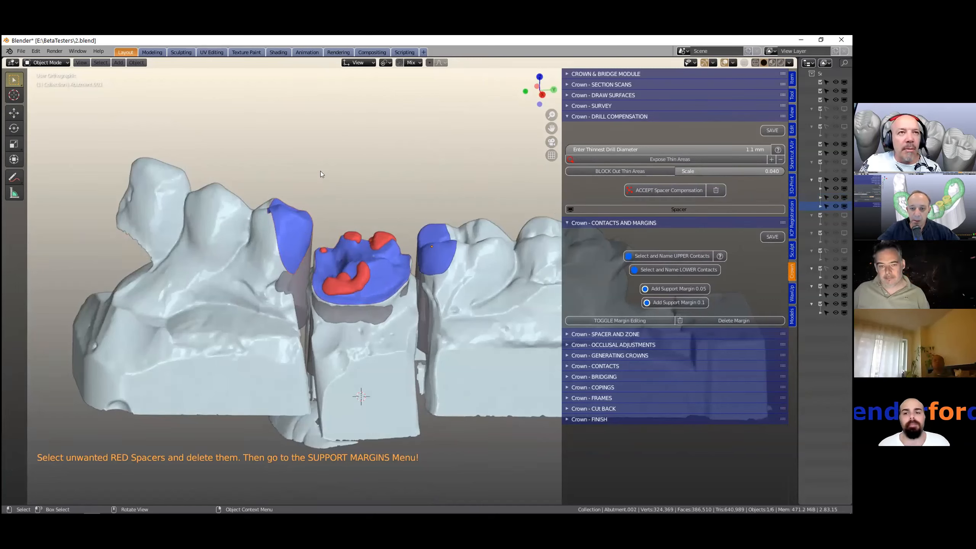
{"action": "left_click", "coordinate": [400, 229], "text": "shift"}
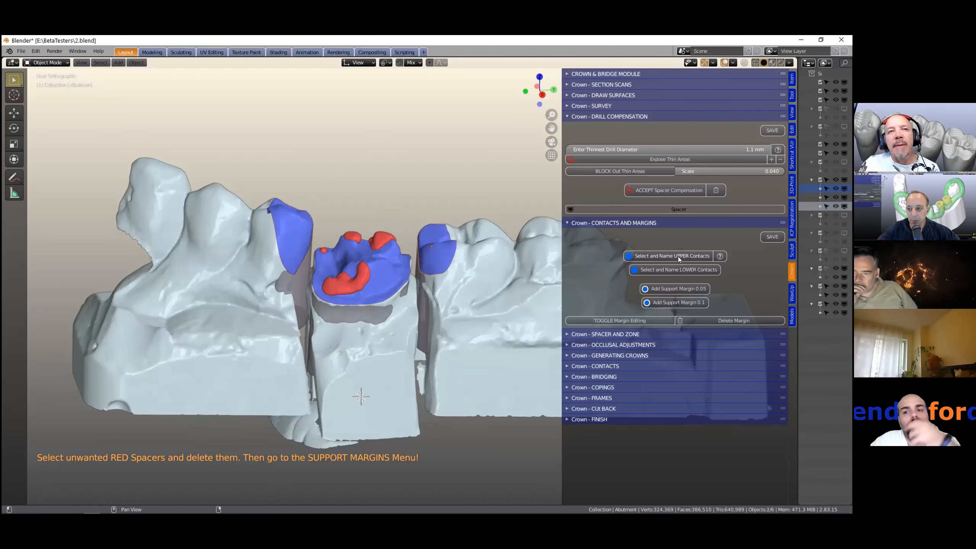
{"action": "left_click", "coordinate": [672, 270]}
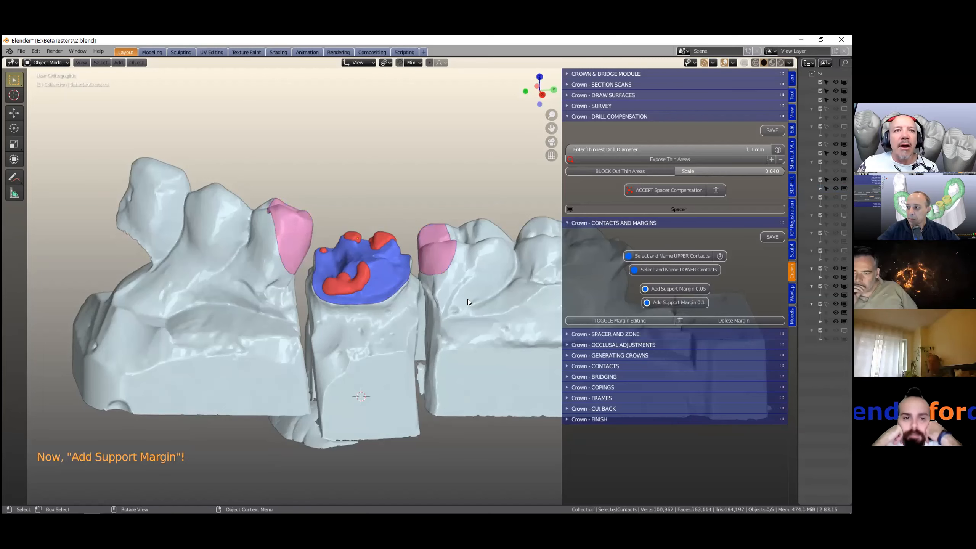
- Zoom in on the central abutment and add a 0.05 mm support margin to it
{"action": "scroll", "coordinate": [431, 291], "scroll_direction": "up", "scroll_amount": 2}
{"action": "left_click", "coordinate": [379, 265]}
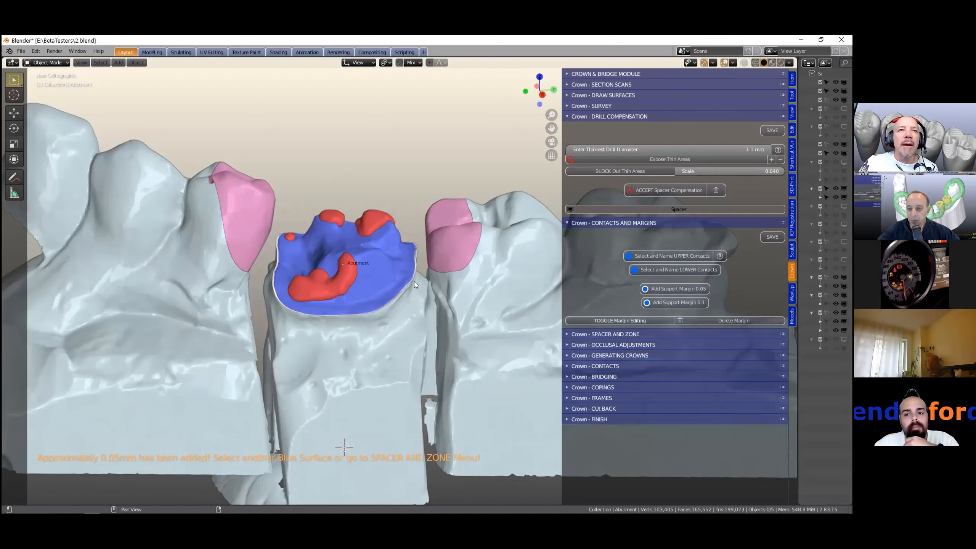
{"action": "left_click", "coordinate": [387, 265]}
- Toggle margin editing on the central abutment to inspect its margin, then return to object mode
{"action": "left_click", "coordinate": [598, 319]}
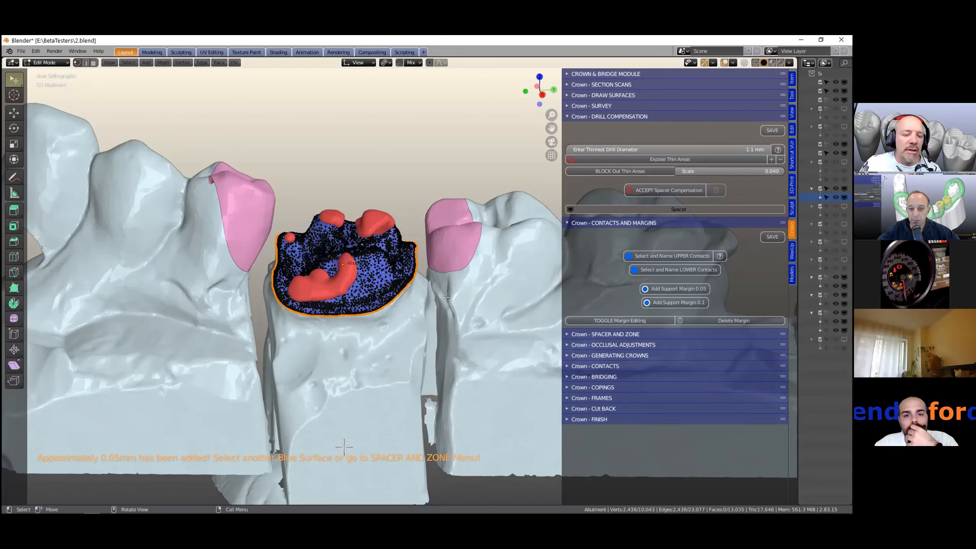
{"action": "scroll", "coordinate": [344, 447], "scroll_direction": "up", "scroll_amount": 4}
{"action": "key", "text": "s"}
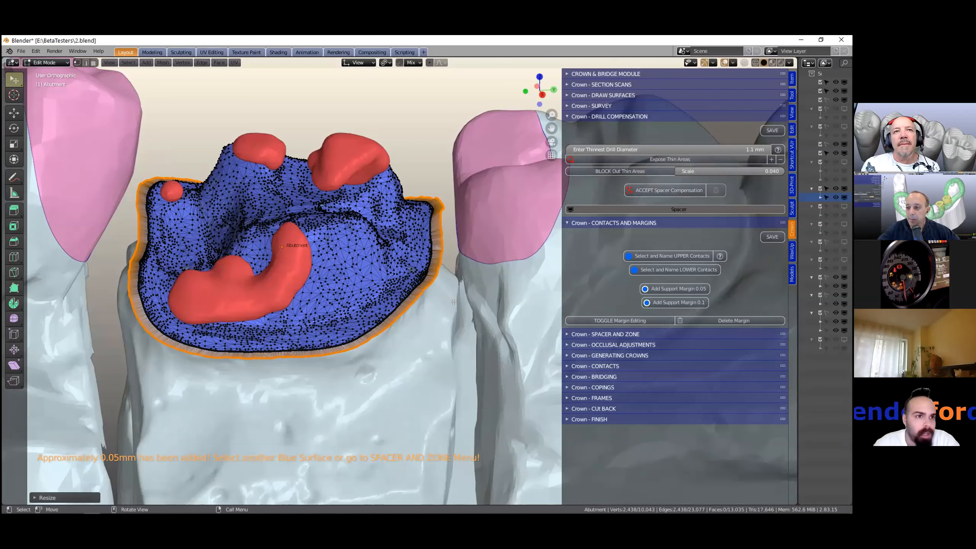
{"action": "key", "text": "Tab"}
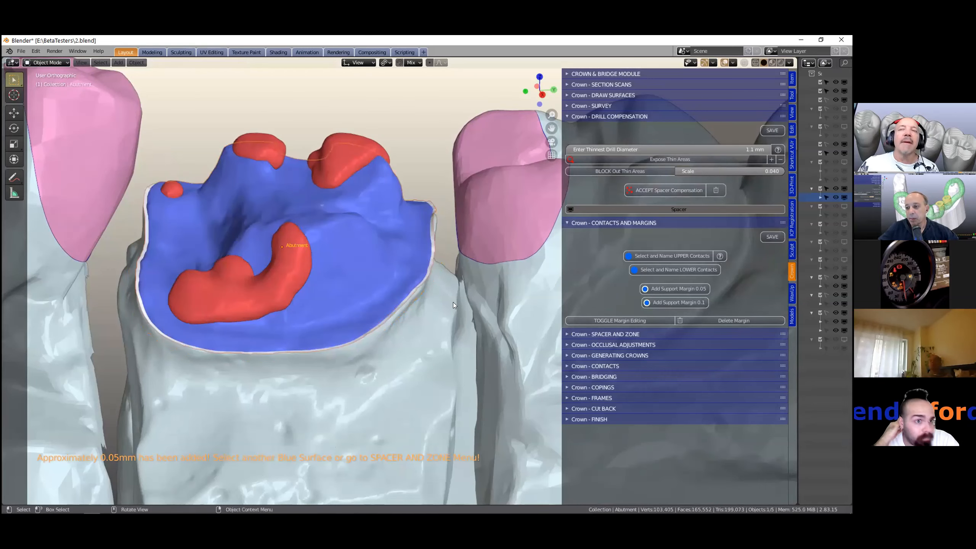
- Open the spacer and zone tools and add a spacer to the central abutment
{"action": "scroll", "coordinate": [442, 304], "scroll_direction": "down", "scroll_amount": 2}
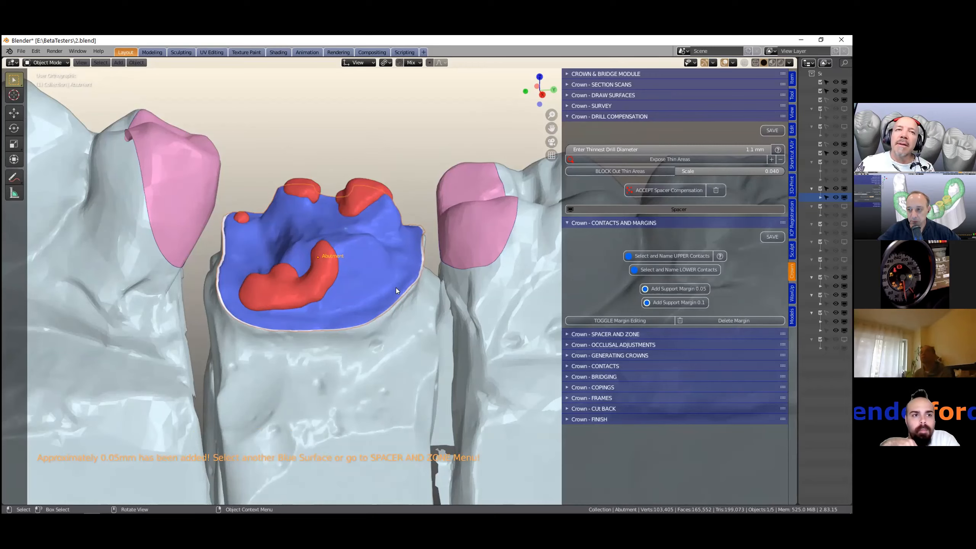
{"action": "scroll", "coordinate": [402, 267], "scroll_direction": "up", "scroll_amount": 2}
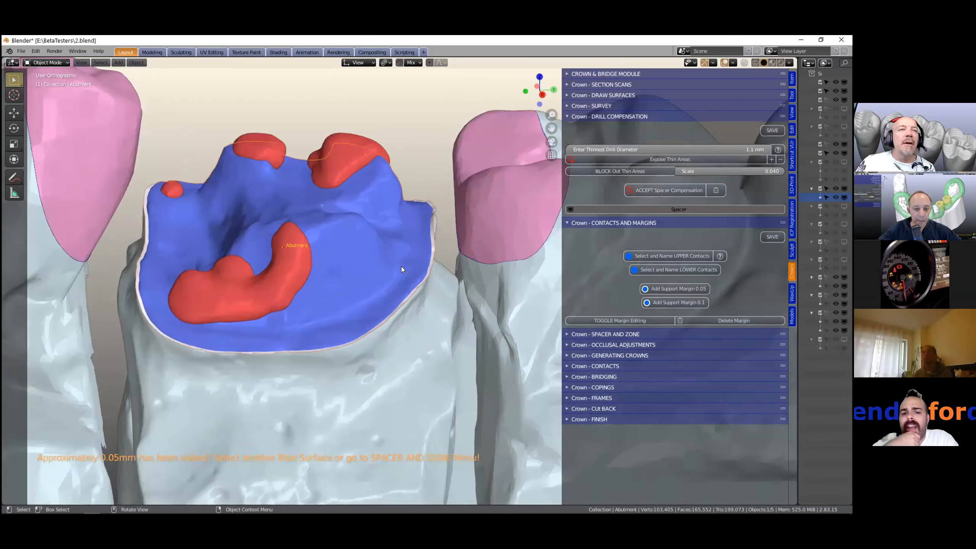
{"action": "scroll", "coordinate": [401, 267], "scroll_direction": "down", "scroll_amount": 2}
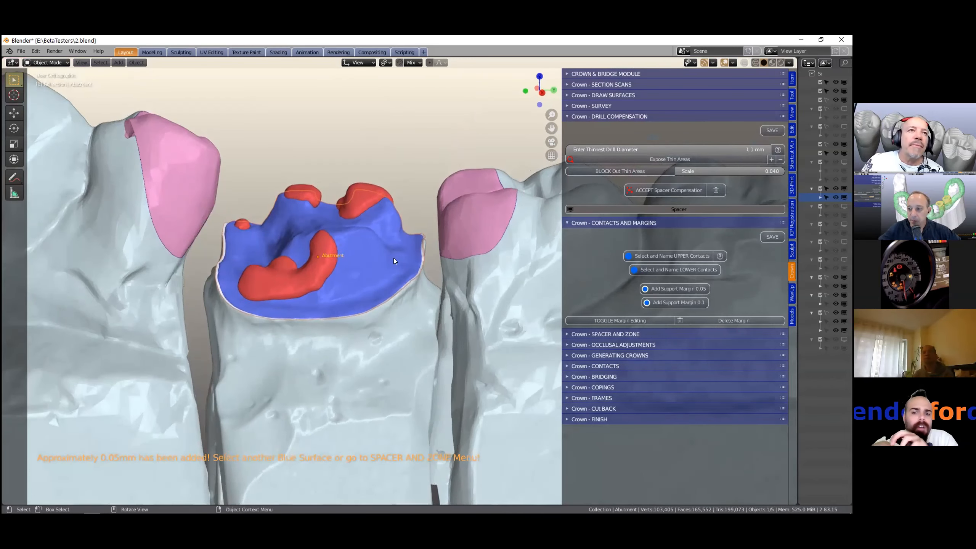
{"action": "scroll", "coordinate": [368, 248], "scroll_direction": "down", "scroll_amount": 1}
{"action": "middle_click_drag", "start_coordinate": [368, 248], "coordinate": [398, 270]}
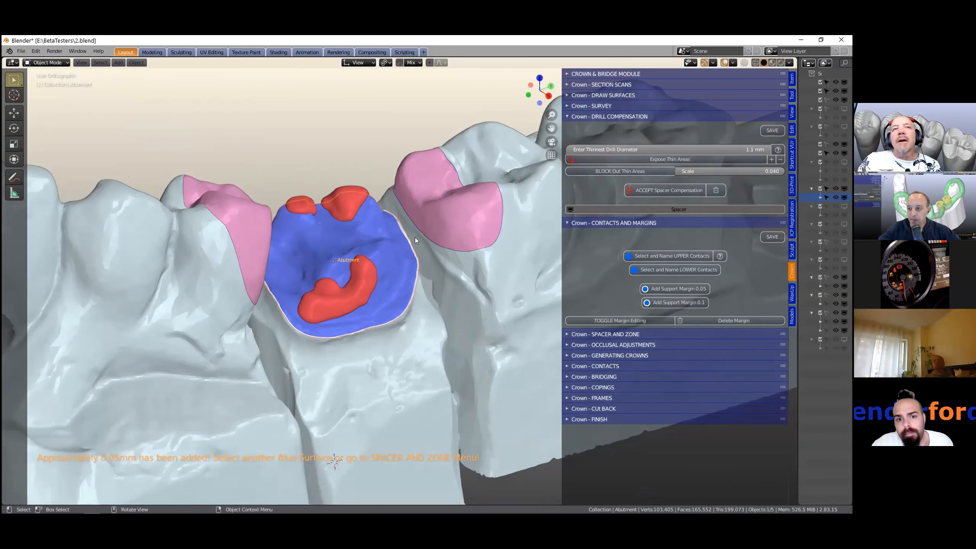
{"action": "middle_click_drag", "start_coordinate": [407, 234], "coordinate": [413, 246]}
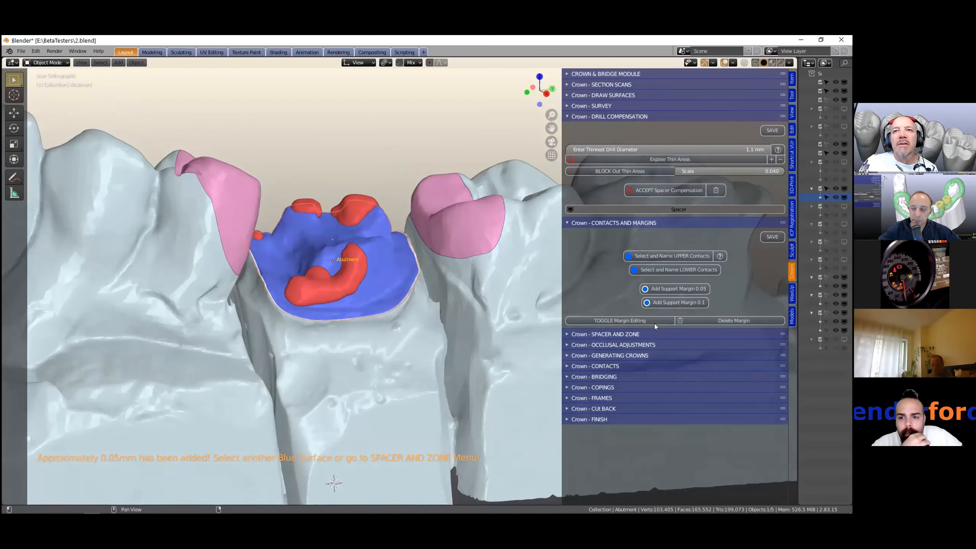
{"action": "left_click", "coordinate": [661, 333], "text": "ctrl"}
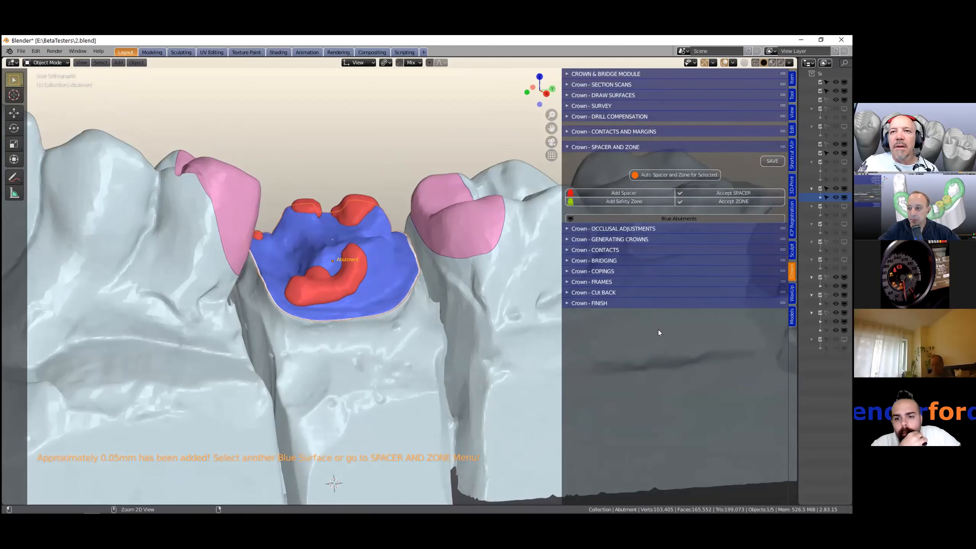
{"action": "middle_click_drag", "start_coordinate": [473, 232], "coordinate": [434, 238]}
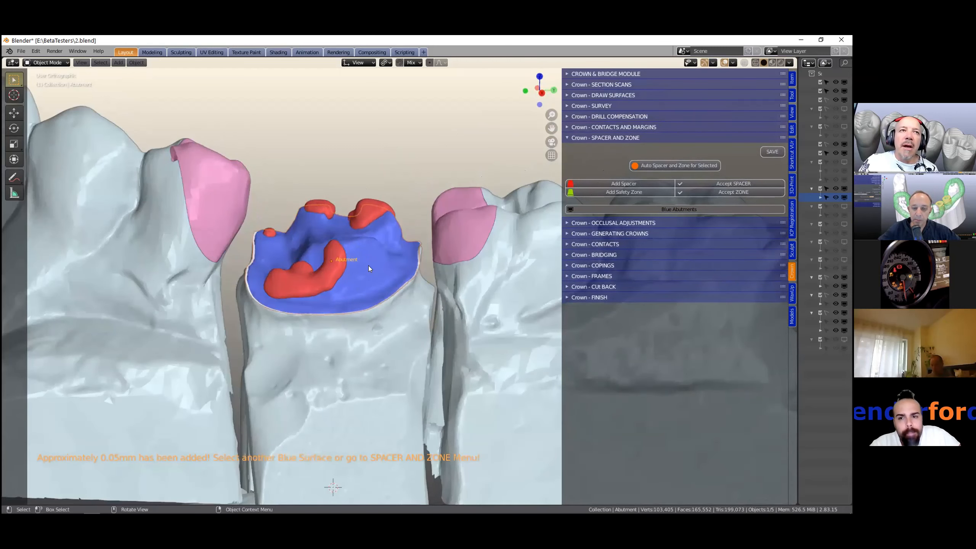
{"action": "left_click", "coordinate": [624, 184]}
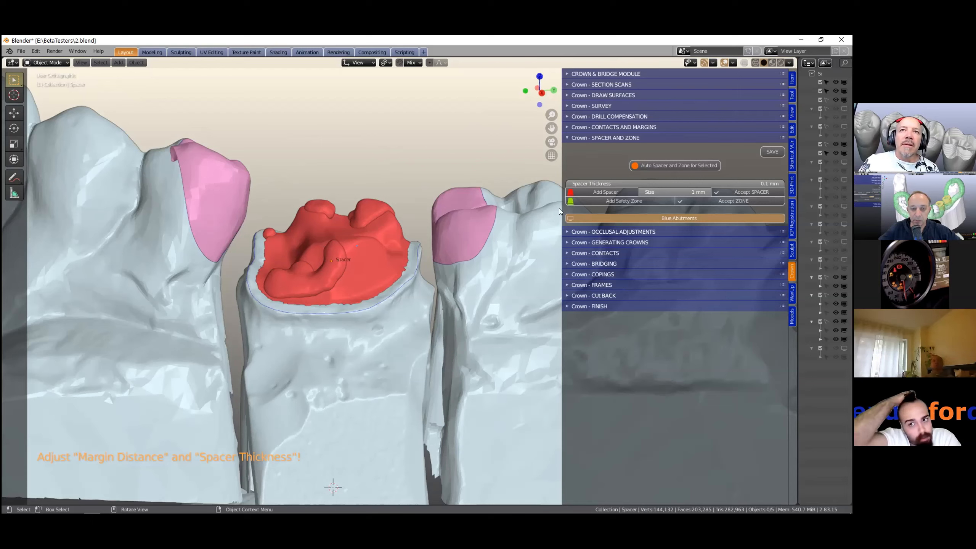
- Widen the sidebar and set the spacer's margin distance size to 0.01 mm
{"action": "left_click_drag", "start_coordinate": [562, 210], "coordinate": [523, 221]}
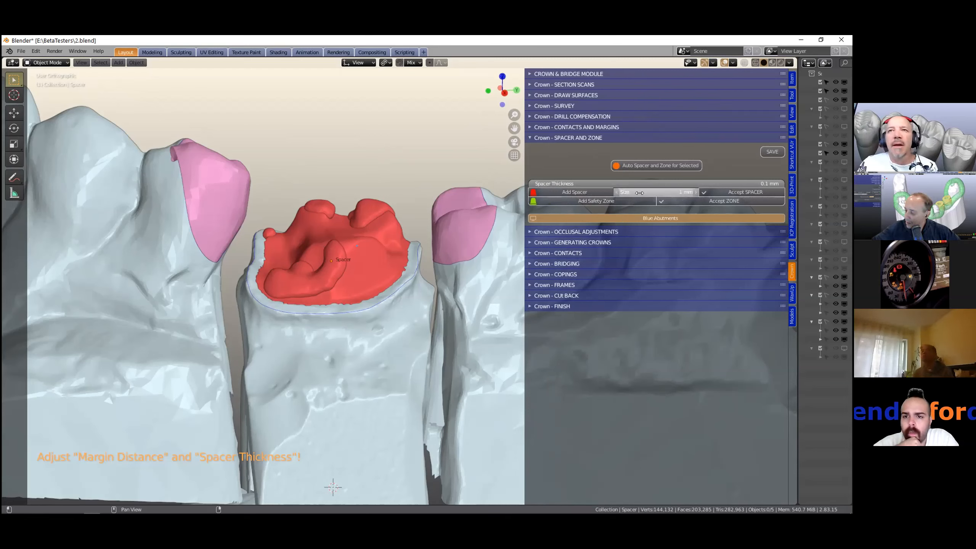
{"action": "mouse_move", "coordinate": [656, 193]}
{"action": "left_mouse_down"}
{"action": "mouse_move", "coordinate": [697, 193]}
{"action": "mouse_move", "coordinate": [638, 193]}
{"action": "left_mouse_up"}
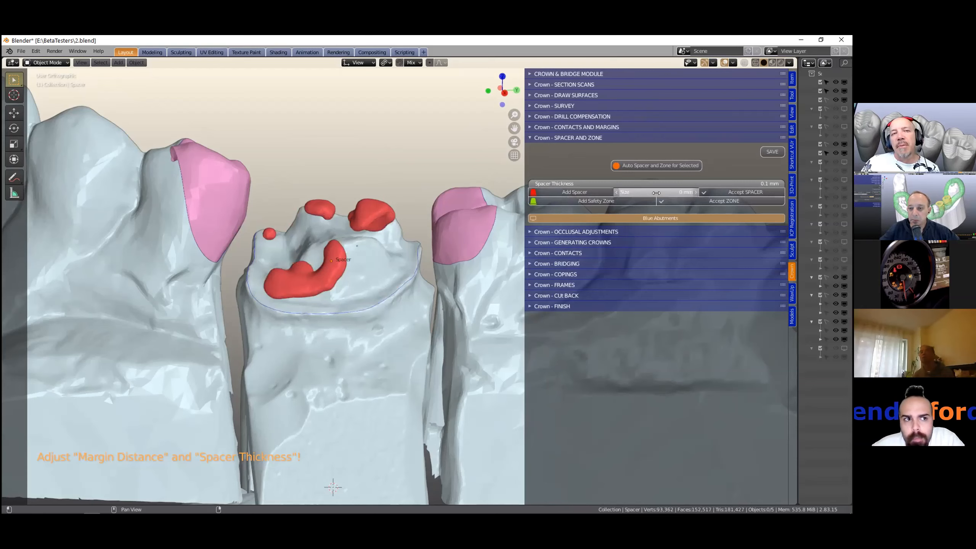
{"action": "left_click", "coordinate": [656, 193]}
{"action": "key", "text": "BackSpace"}
{"action": "key", "text": "BackSpace"}
{"action": "key", "text": "BackSpace"}
{"action": "type", "text": ".01"}
{"action": "key", "text": "Return"}
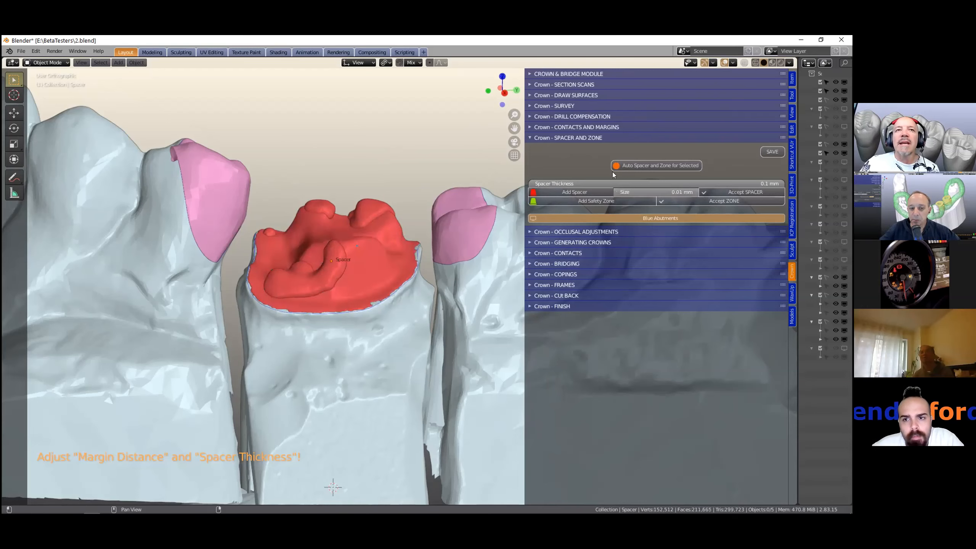
- Set the spacer's margin distance size to 1 mm
{"action": "middle_click_drag", "start_coordinate": [366, 271], "coordinate": [368, 348]}
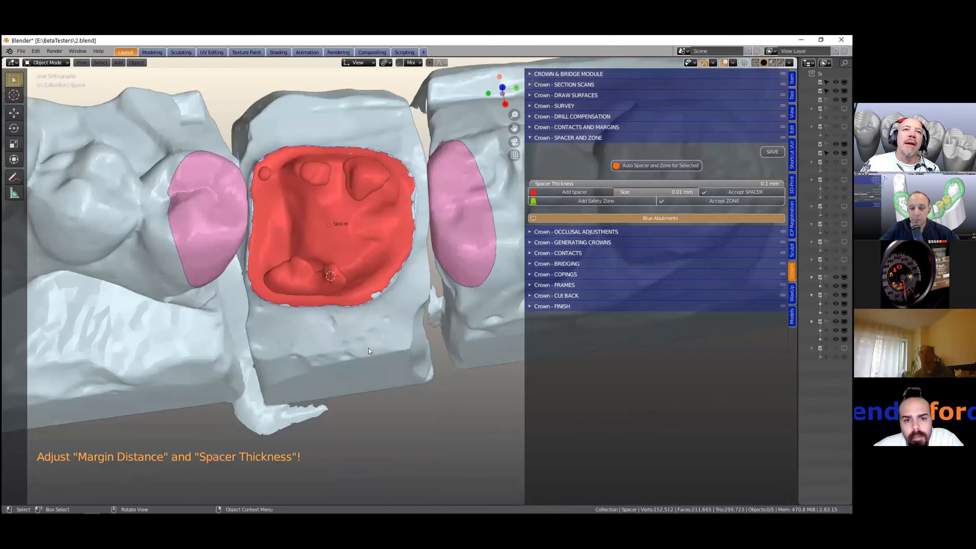
{"action": "scroll", "coordinate": [368, 348], "scroll_direction": "up", "scroll_amount": 2}
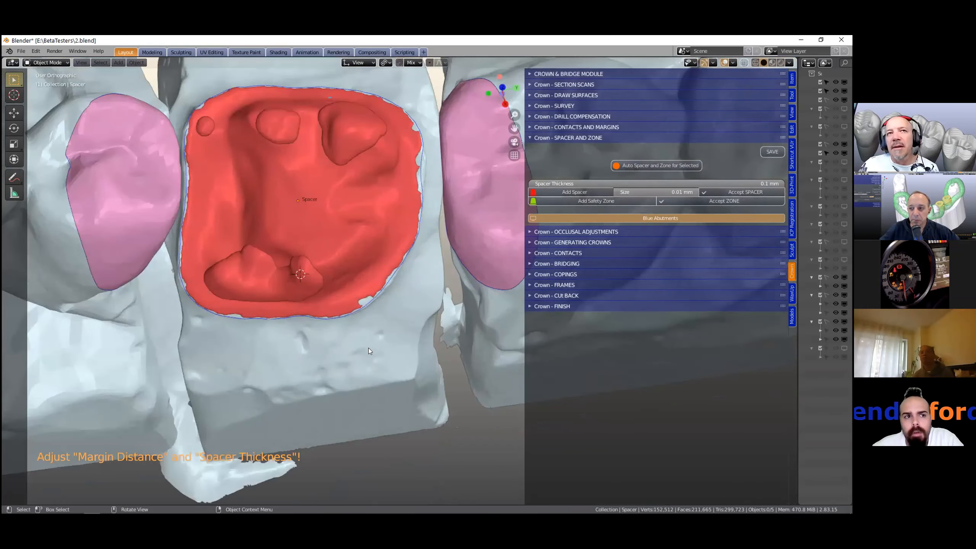
{"action": "middle_click_drag", "start_coordinate": [375, 336], "coordinate": [372, 319]}
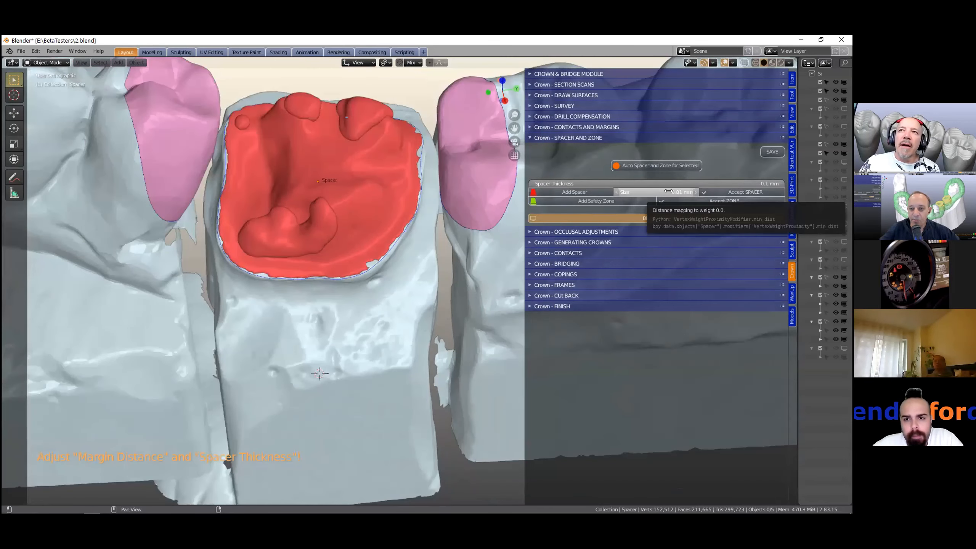
{"action": "left_click", "coordinate": [668, 192]}
{"action": "type", "text": "1"}
{"action": "key", "text": "Return"}
- Clip the view to a thin slice through the abutment to examine the spacer's cross-section at the margin
{"action": "middle_click_drag", "start_coordinate": [402, 224], "coordinate": [388, 196]}
{"action": "scroll", "coordinate": [397, 199], "scroll_direction": "up", "scroll_amount": 2}
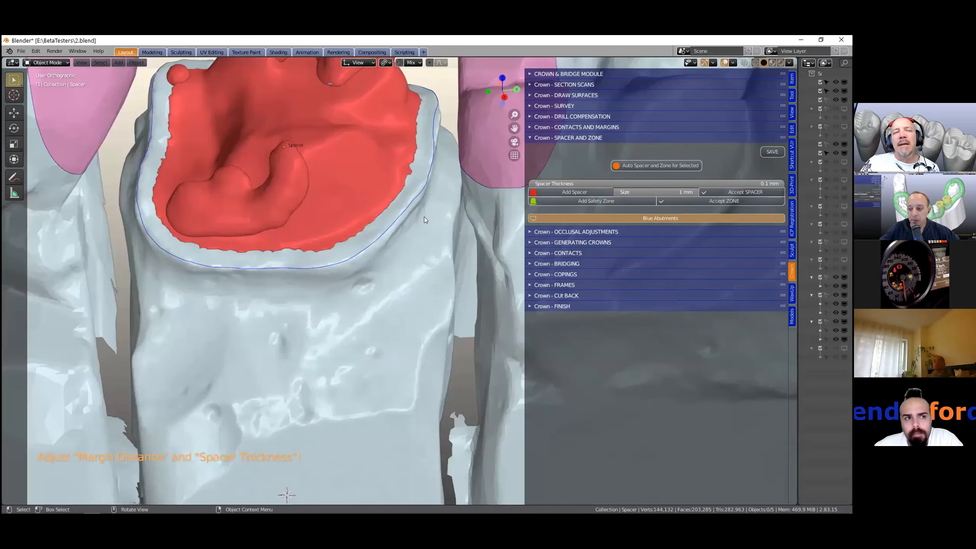
{"action": "scroll", "coordinate": [424, 217], "scroll_direction": "down", "scroll_amount": 1}
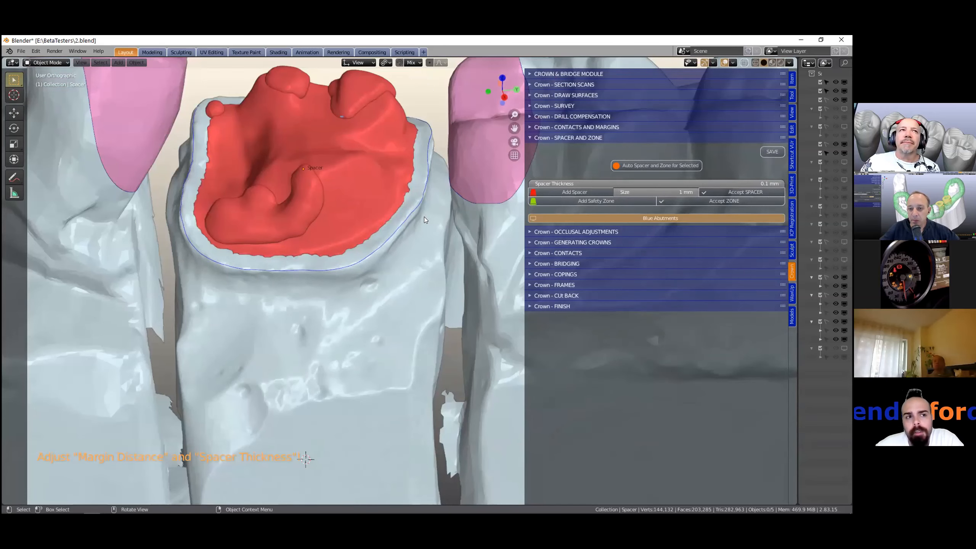
{"action": "scroll", "coordinate": [424, 216], "scroll_direction": "down", "scroll_amount": 1}
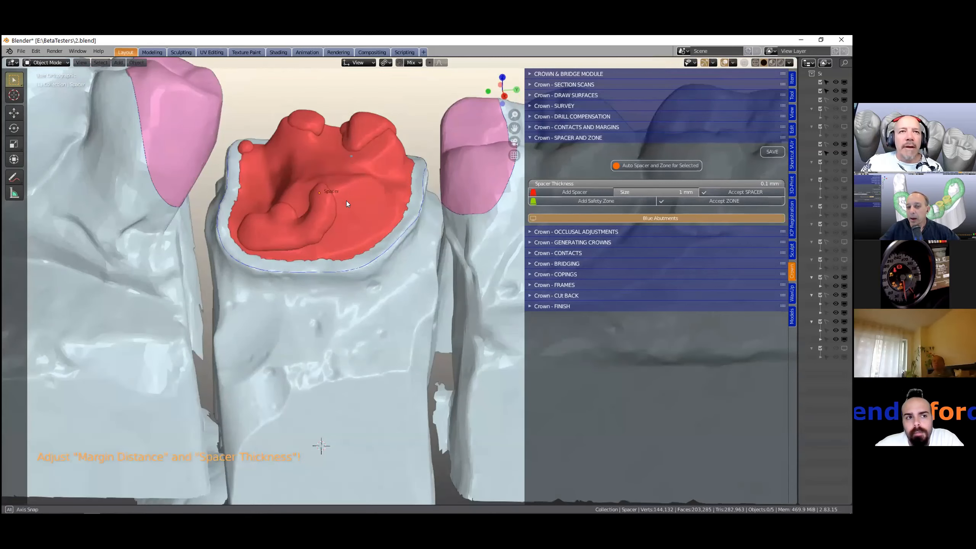
{"action": "middle_click_drag", "start_coordinate": [346, 201], "coordinate": [388, 208]}
{"action": "key", "text": "alt+b"}
{"action": "left_click_drag", "start_coordinate": [389, 148], "coordinate": [391, 162]}
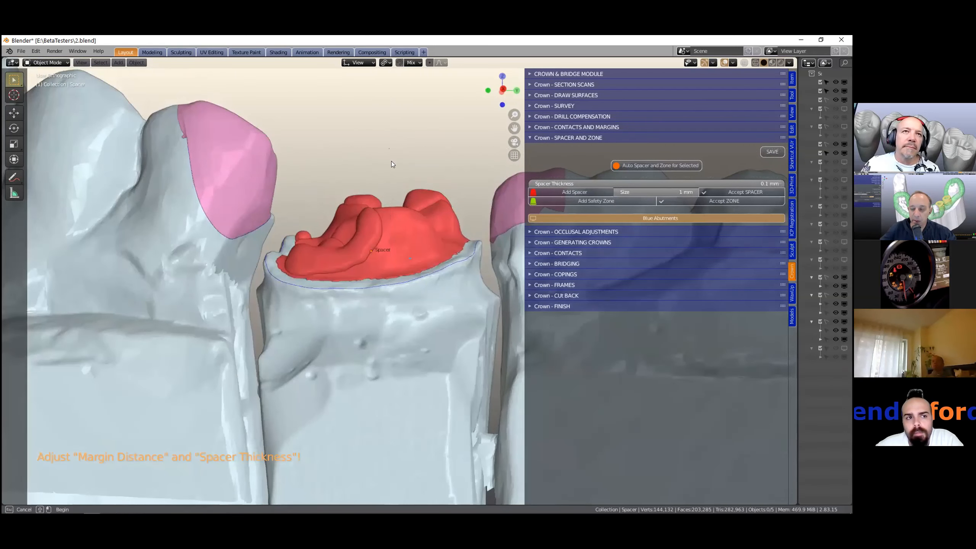
{"action": "left_click_drag", "start_coordinate": [406, 301], "coordinate": [390, 345]}
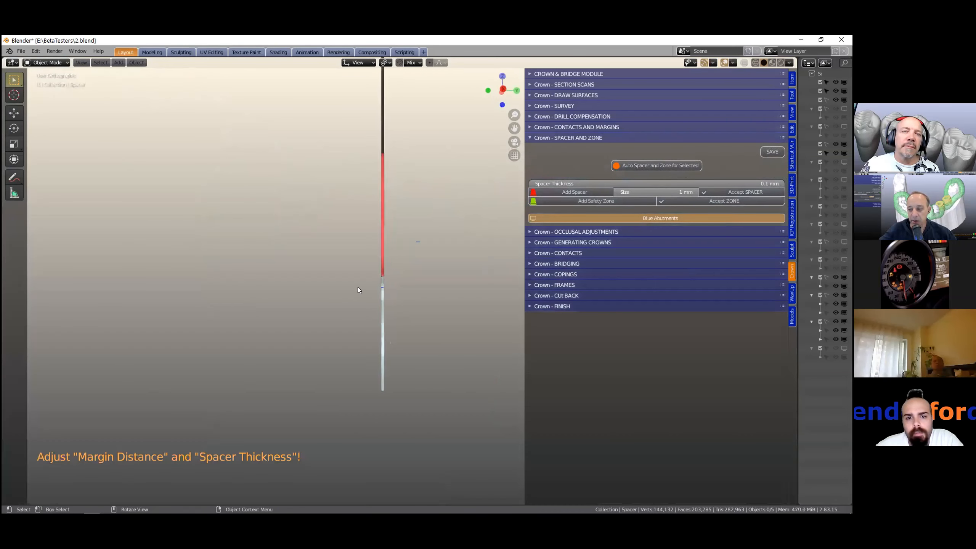
{"action": "middle_click_drag", "start_coordinate": [359, 287], "coordinate": [430, 292]}
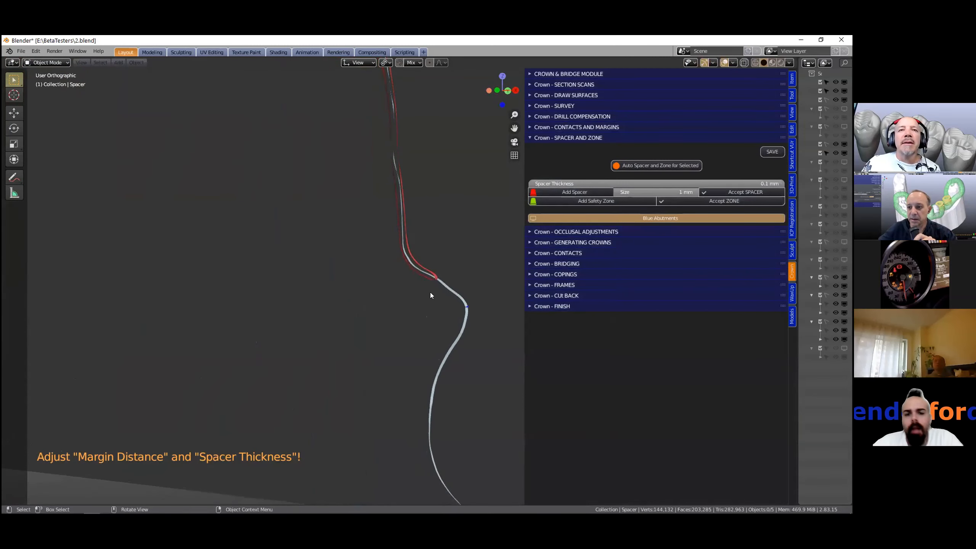
{"action": "scroll", "coordinate": [430, 292], "scroll_direction": "up", "scroll_amount": 3}
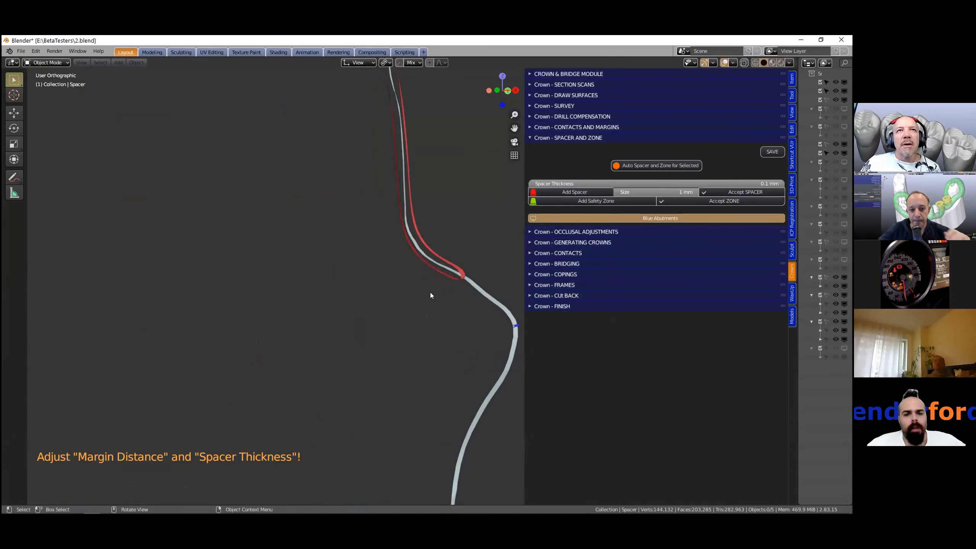
{"action": "scroll", "coordinate": [430, 292], "scroll_direction": "down", "scroll_amount": 3}
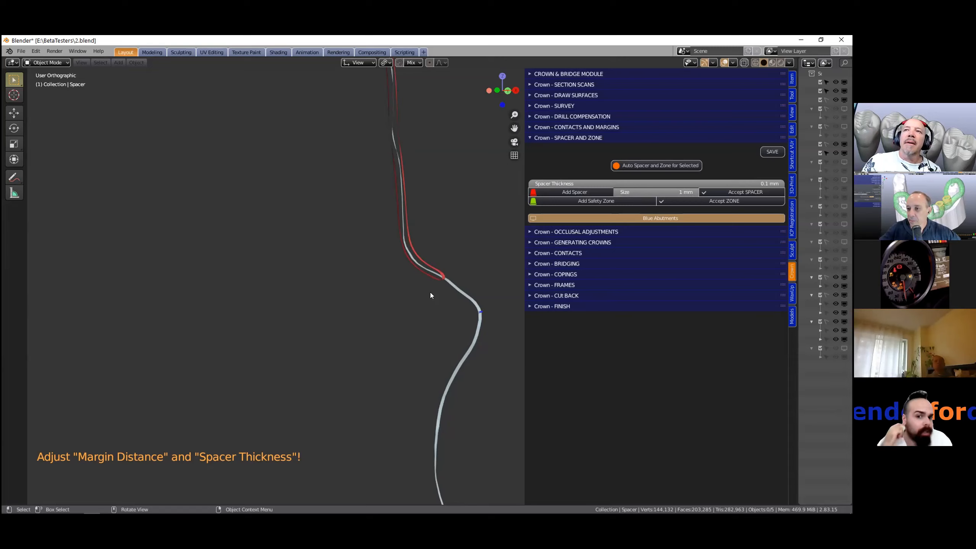
- Set the spacer thickness to 0.2 mm
{"action": "left_click", "coordinate": [718, 186]}
{"action": "type", "text": "0.2"}
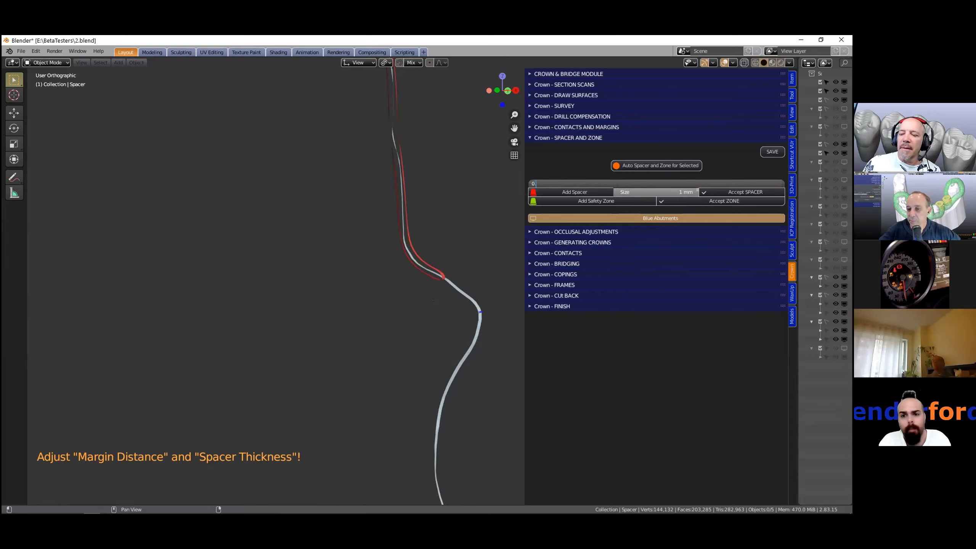
{"action": "key", "text": "Return"}
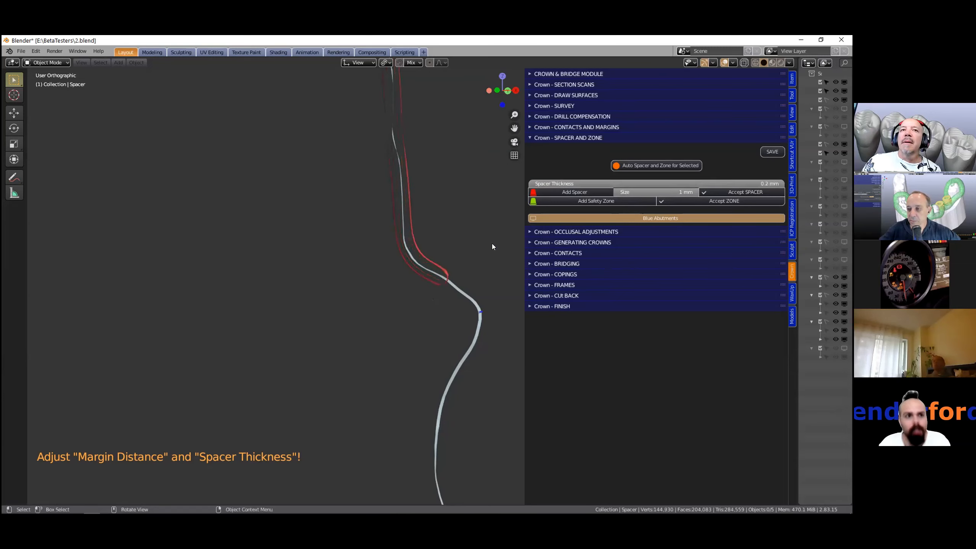
- Set the spacer thickness to 0.3 mm
{"action": "scroll", "coordinate": [492, 243], "scroll_direction": "down", "scroll_amount": 2}
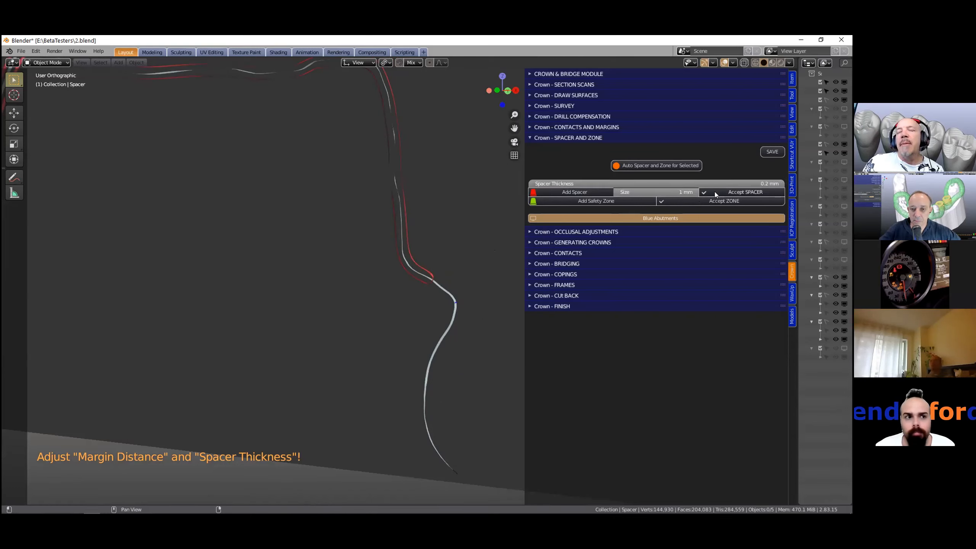
{"action": "left_click", "coordinate": [736, 182]}
{"action": "type", "text": "0"}
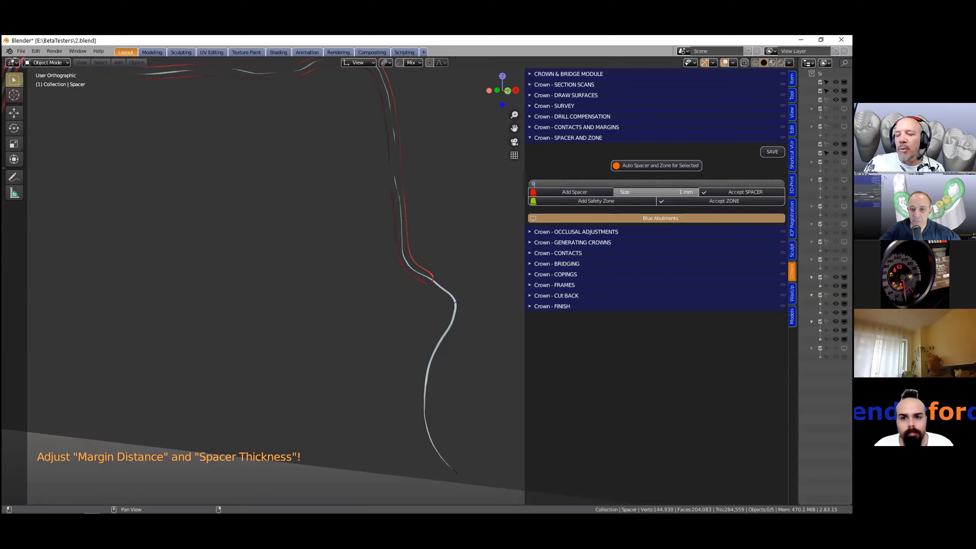
{"action": "type", "text": ".3"}
{"action": "key", "text": "Return"}
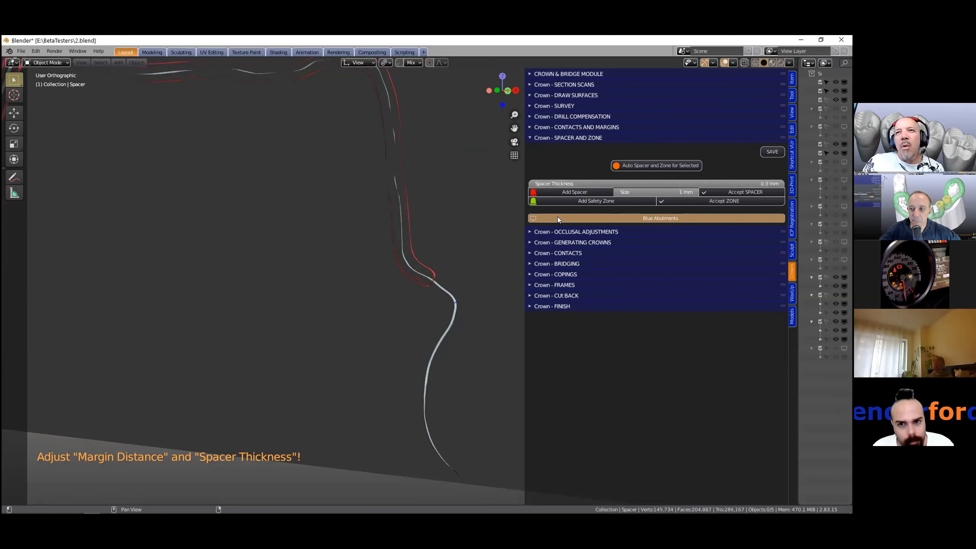
- Set the spacer's margin distance size to 0.01 mm and zoom out on the section
{"action": "left_click", "coordinate": [656, 192]}
{"action": "type", "text": "0.01"}
{"action": "key", "text": "Return"}
{"action": "scroll", "coordinate": [454, 229], "scroll_direction": "down", "scroll_amount": 2}
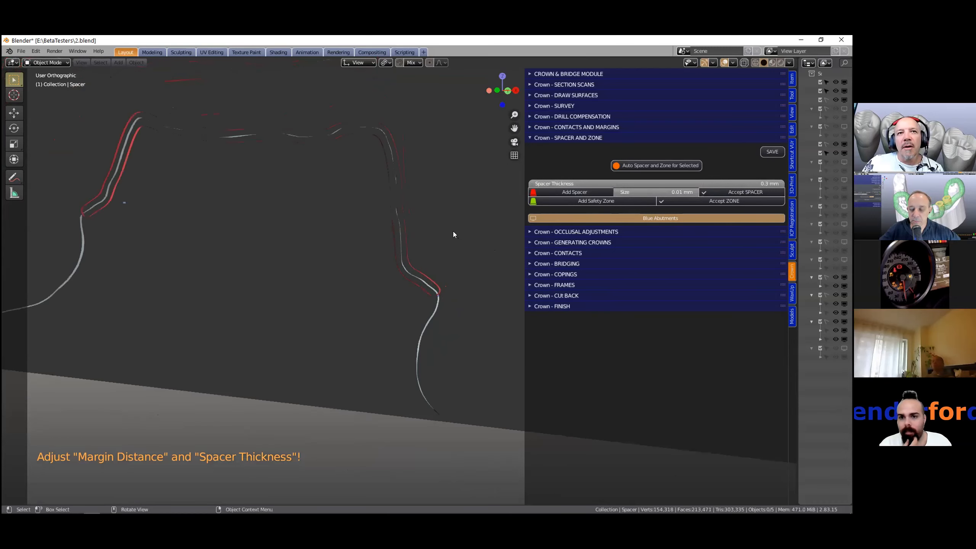
- Zoom into the margin section and set the spacer thickness to 0.05 mm
{"action": "scroll", "coordinate": [453, 231], "scroll_direction": "up", "scroll_amount": 3}
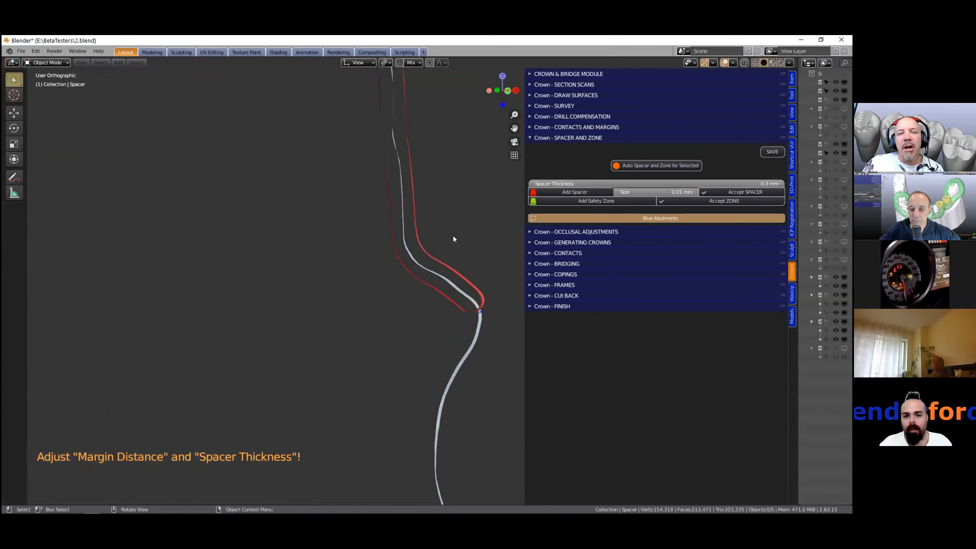
{"action": "middle_click_drag", "start_coordinate": [456, 236], "coordinate": [371, 229], "text": "shift"}
{"action": "scroll", "coordinate": [371, 229], "scroll_direction": "up", "scroll_amount": 5}
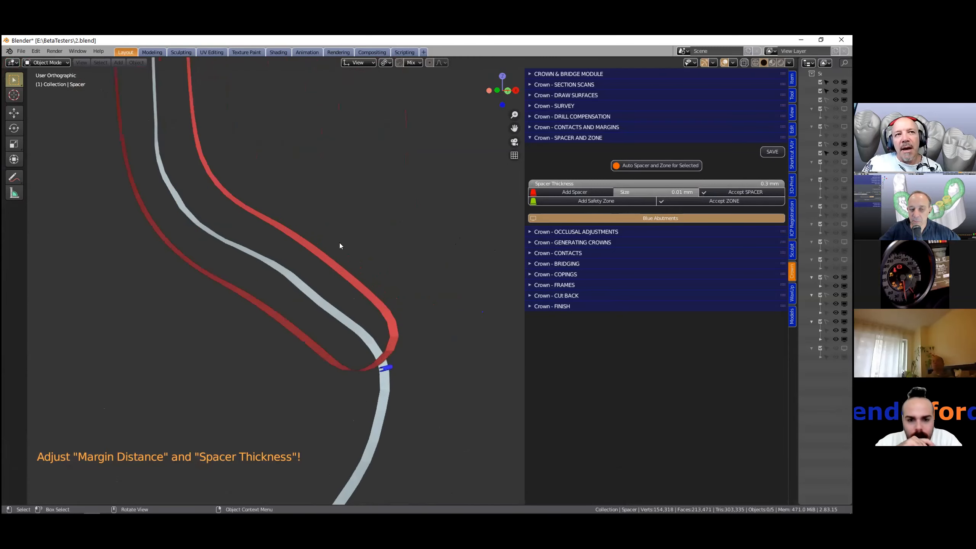
{"action": "scroll", "coordinate": [333, 257], "scroll_direction": "down", "scroll_amount": 2}
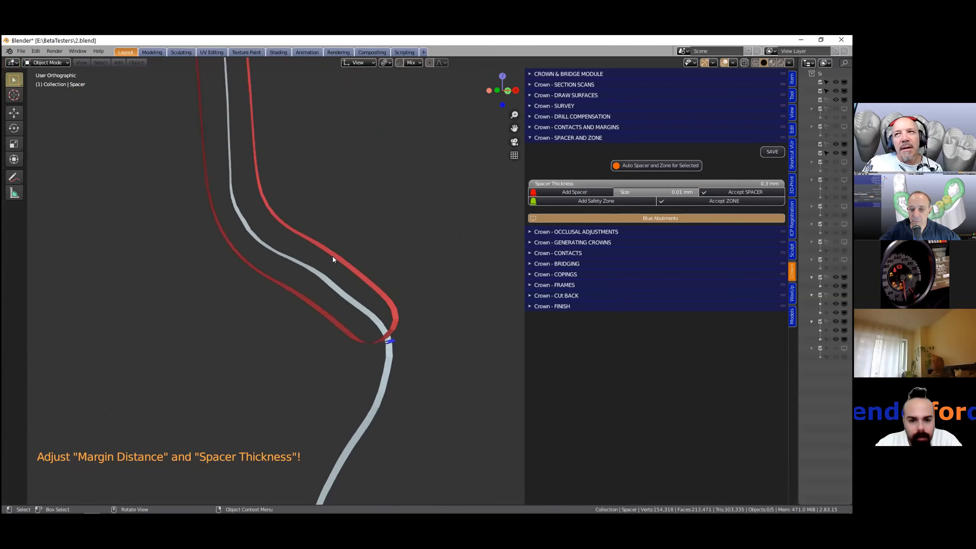
{"action": "left_click", "coordinate": [709, 184]}
{"action": "type", "text": "0"}
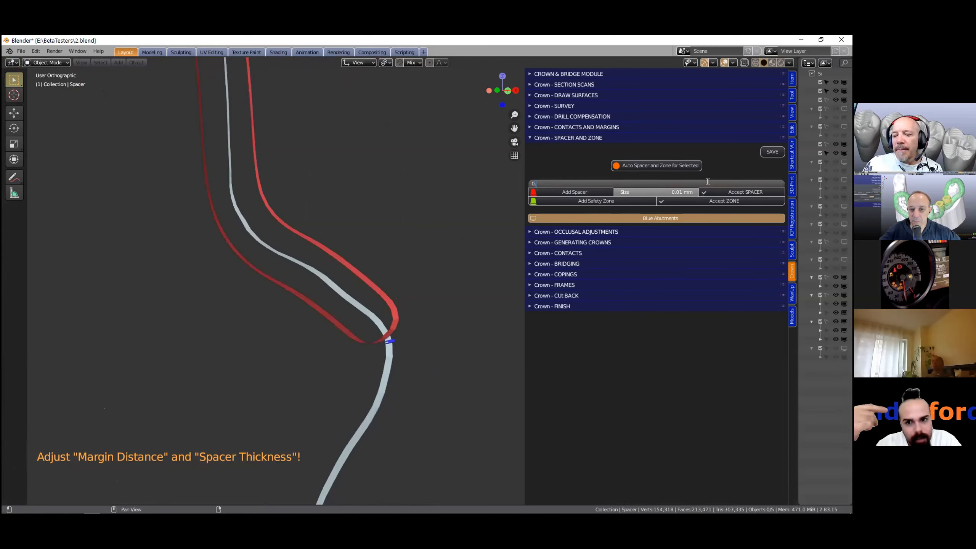
{"action": "type", "text": ".05"}
{"action": "key", "text": "Return"}
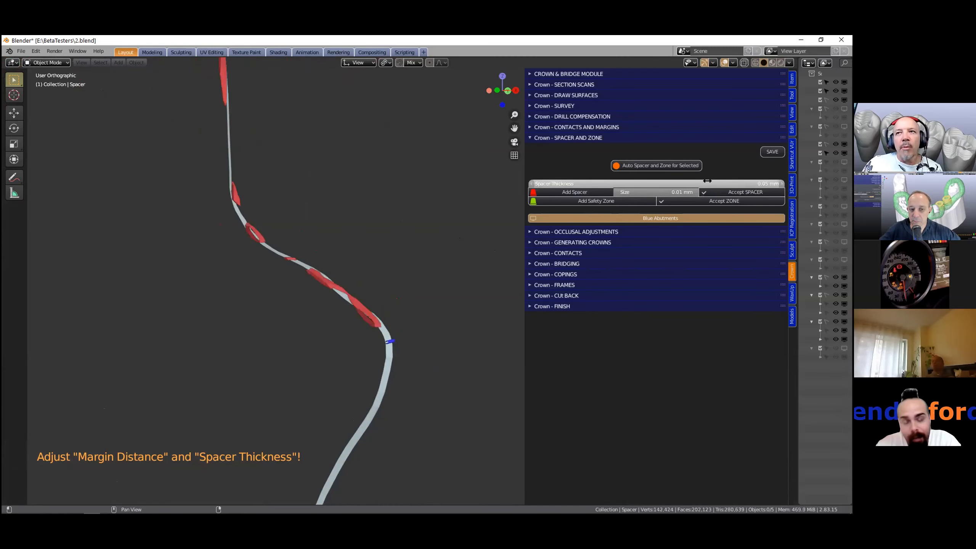
- Set the spacer thickness to 0.1 mm
{"action": "left_click", "coordinate": [708, 181]}
{"action": "type", "text": "0.1"}
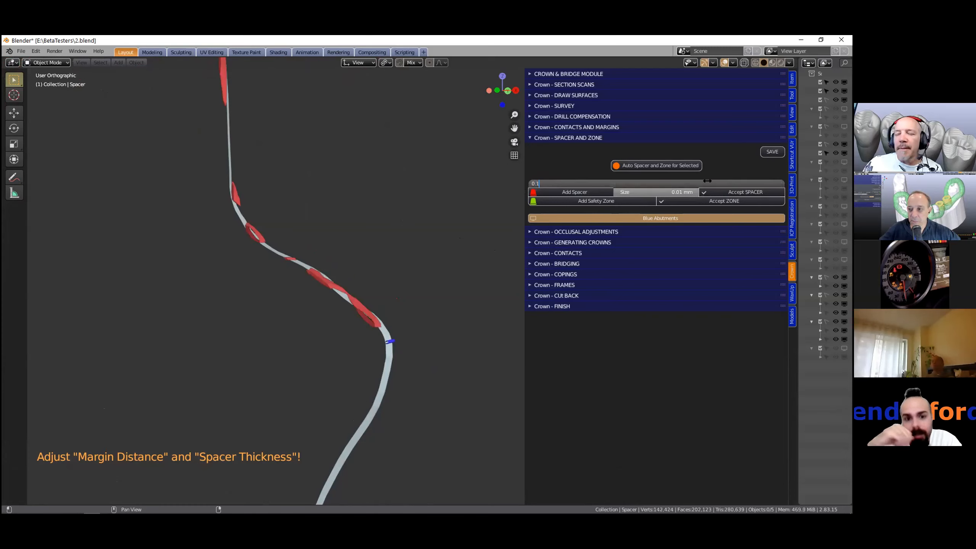
{"action": "key", "text": "Return"}
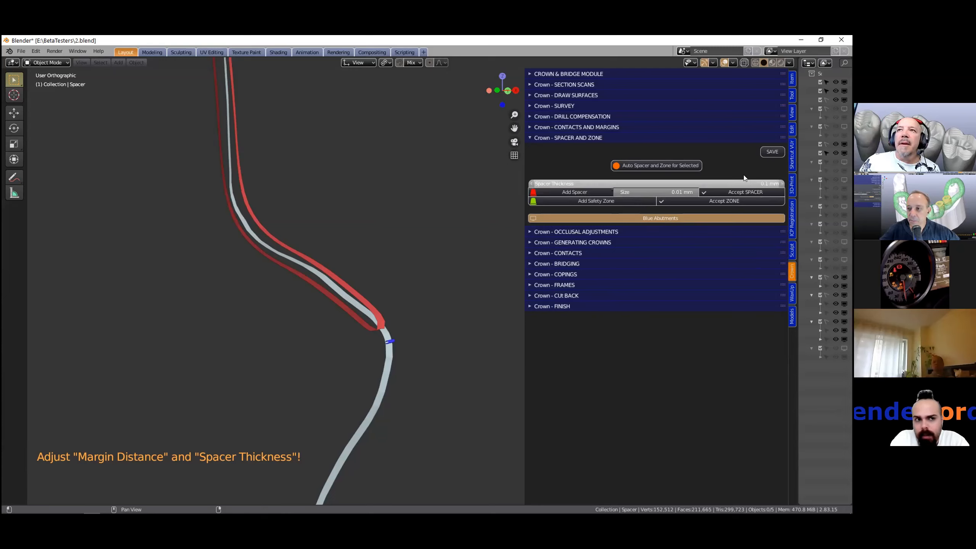
- Set the spacer thickness to 0.2 mm while examining the margin section up close
{"action": "scroll", "coordinate": [380, 238], "scroll_direction": "down", "scroll_amount": 2}
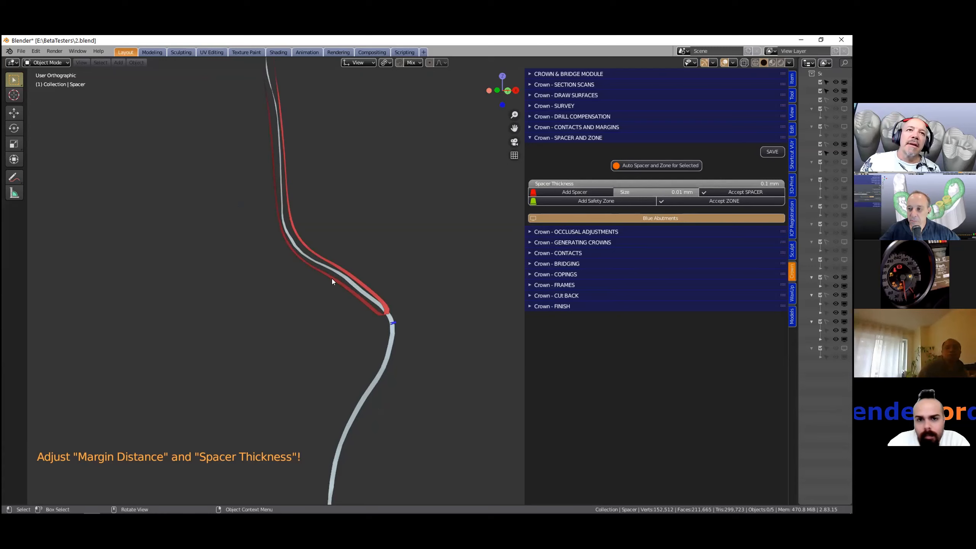
{"action": "scroll", "coordinate": [331, 278], "scroll_direction": "up", "scroll_amount": 2}
{"action": "middle_click_drag", "start_coordinate": [295, 265], "coordinate": [315, 253]}
{"action": "scroll", "coordinate": [315, 285], "scroll_direction": "up", "scroll_amount": 3}
{"action": "scroll", "coordinate": [271, 316], "scroll_direction": "up", "scroll_amount": 2}
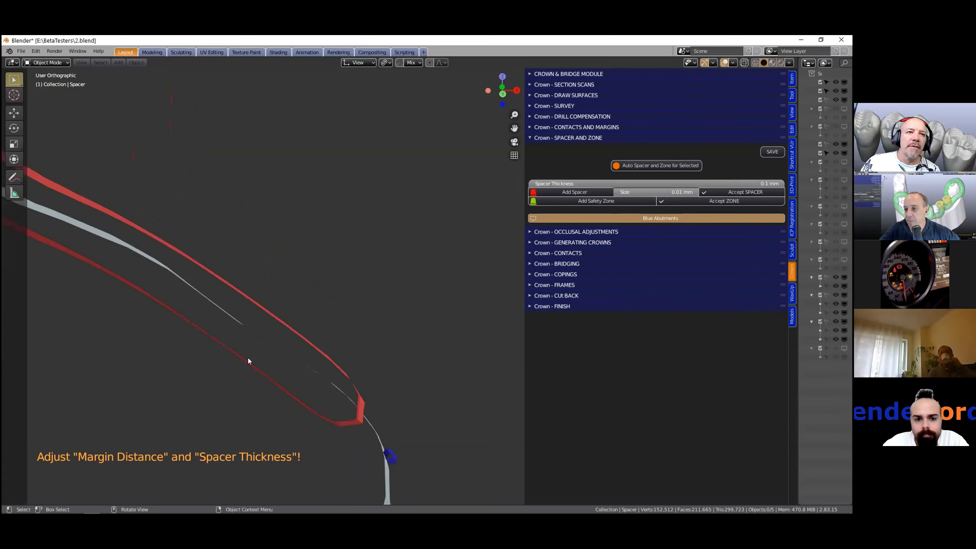
{"action": "middle_click_drag", "start_coordinate": [270, 327], "coordinate": [381, 257]}
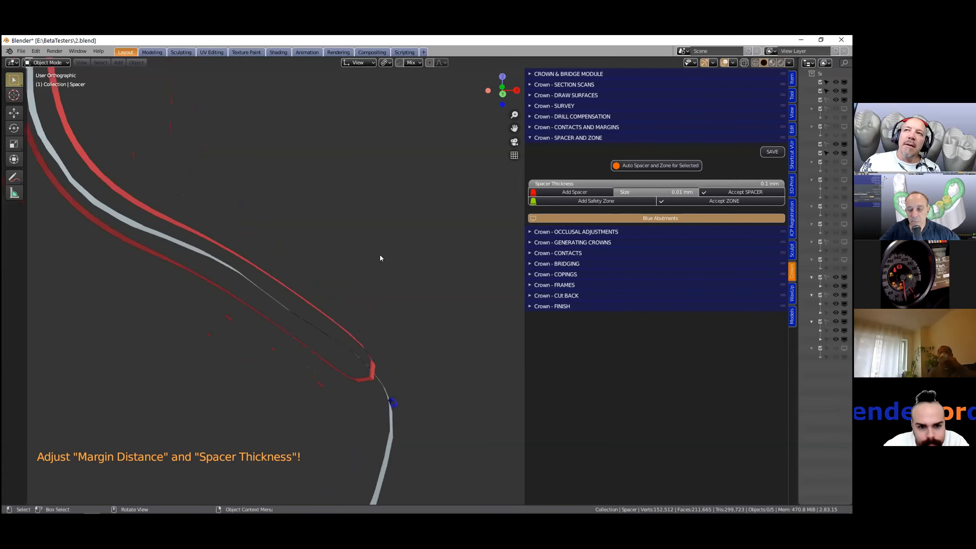
{"action": "left_click", "coordinate": [729, 184]}
{"action": "type", "text": "0.2"}
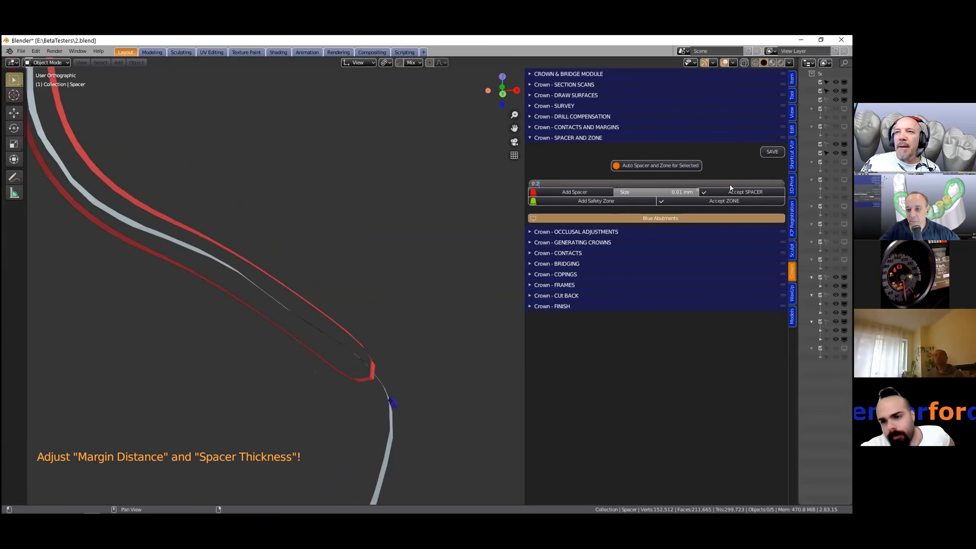
{"action": "key", "text": "Return"}
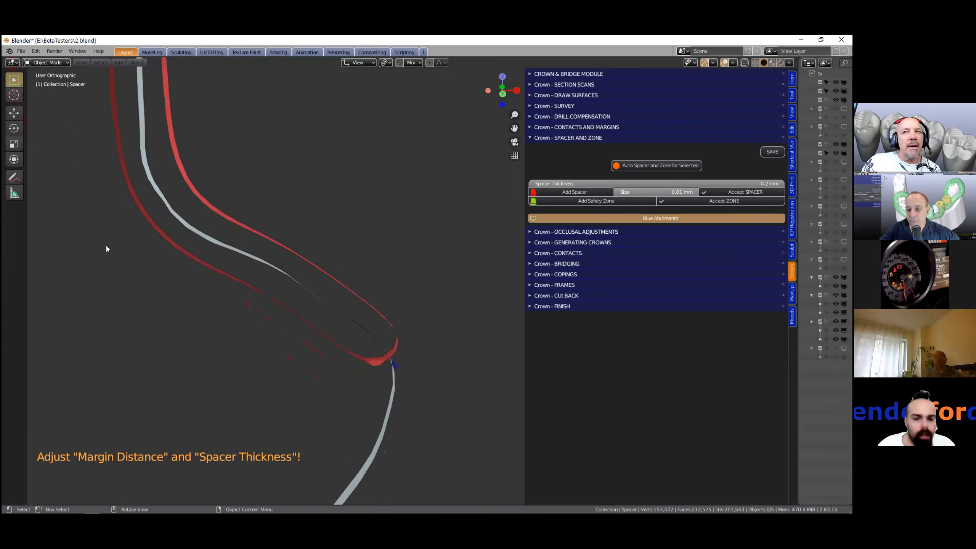
- Measure the spacer's gap at three points along the section with the Measure tool
{"action": "left_click", "coordinate": [15, 193]}
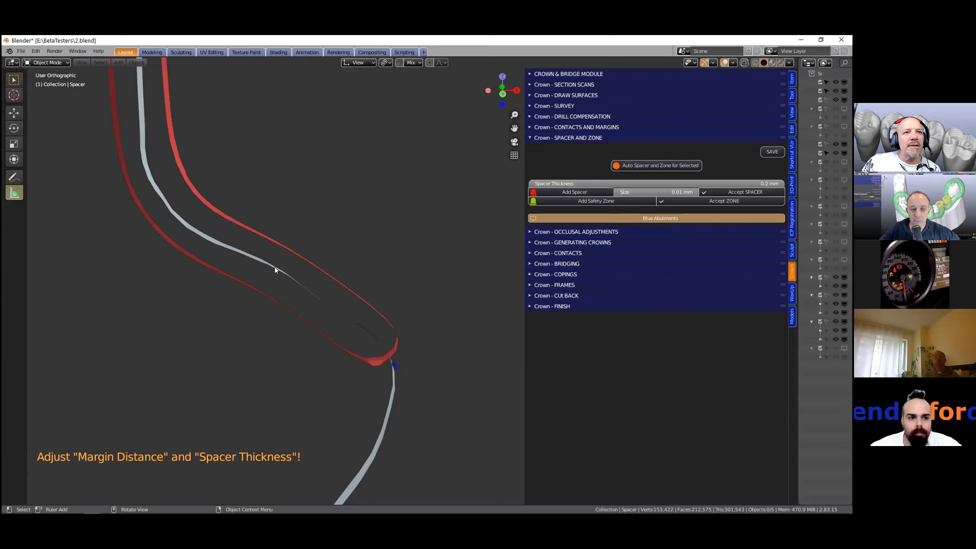
{"action": "left_click_drag", "start_coordinate": [297, 277], "coordinate": [309, 260]}
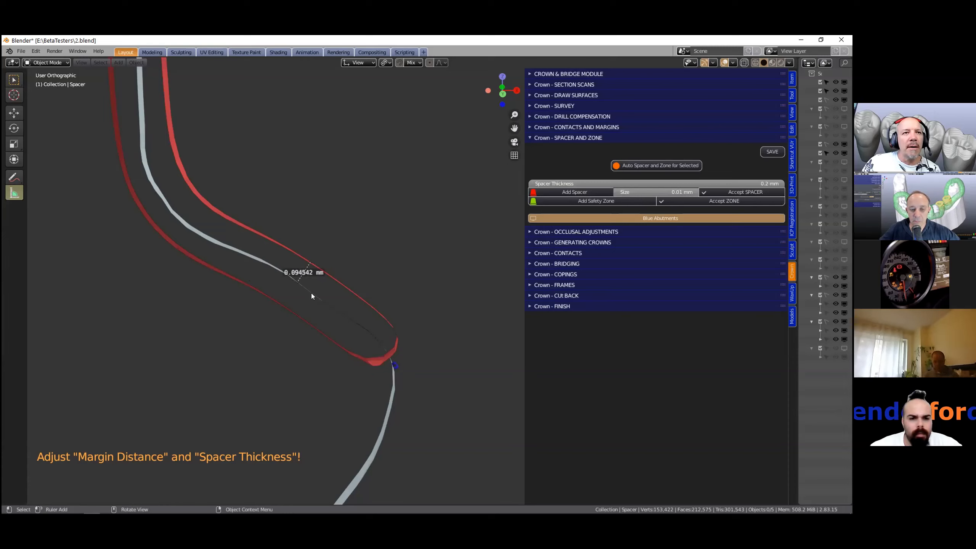
{"action": "left_click_drag", "start_coordinate": [312, 295], "coordinate": [301, 318]}
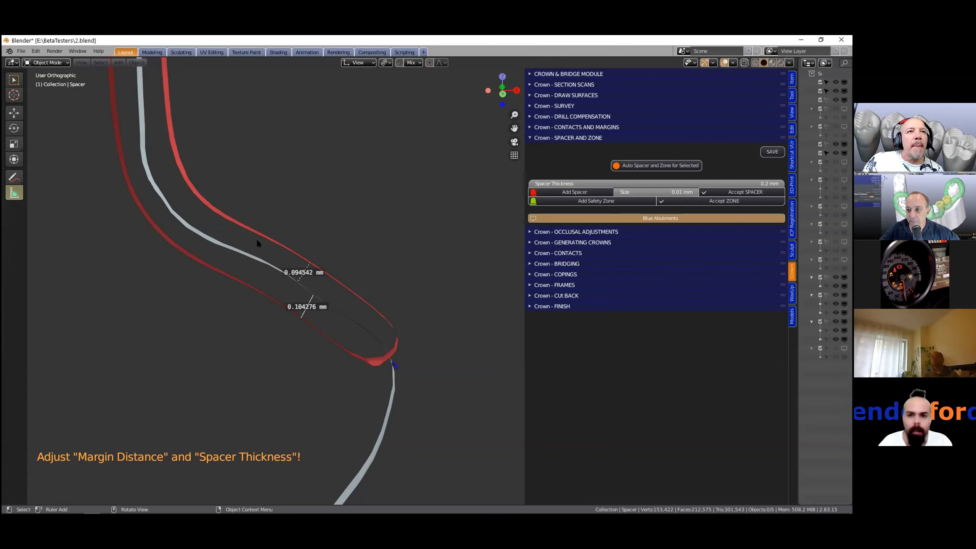
{"action": "mouse_move", "coordinate": [260, 237]}
{"action": "left_mouse_down"}
{"action": "mouse_move", "coordinate": [233, 278]}
{"action": "mouse_move", "coordinate": [260, 230]}
{"action": "left_mouse_up"}
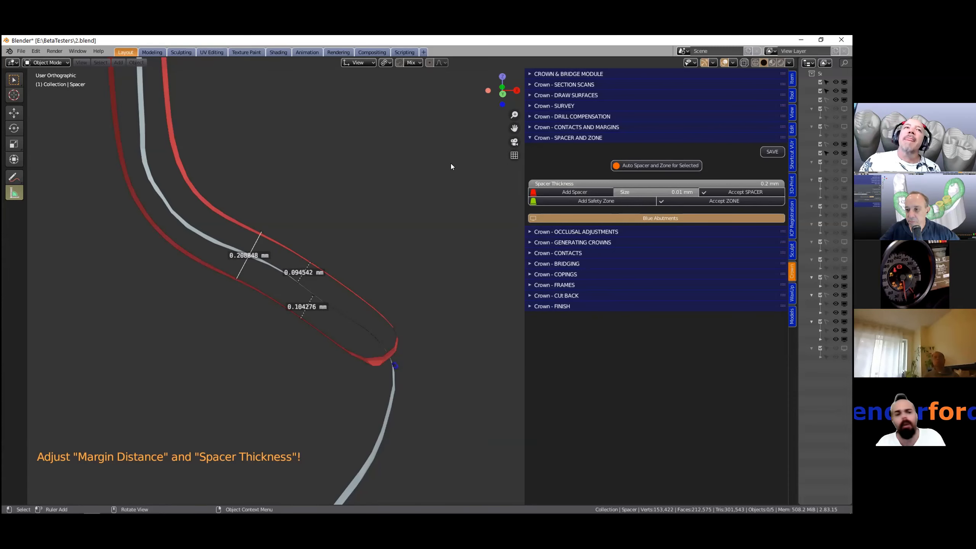
- Set the spacer thickness to 0.1 mm
{"action": "left_click", "coordinate": [732, 181]}
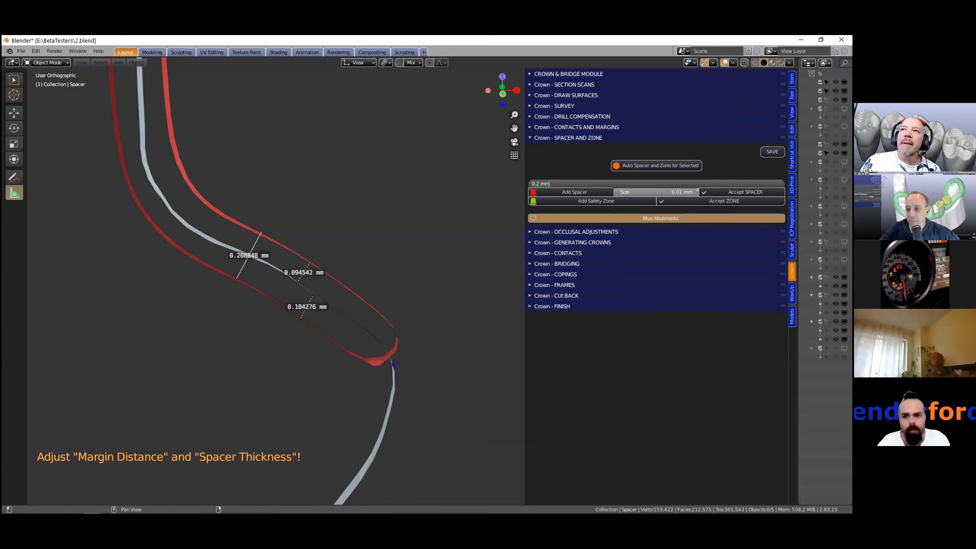
{"action": "type", "text": "0.1"}
{"action": "key", "text": "Return"}
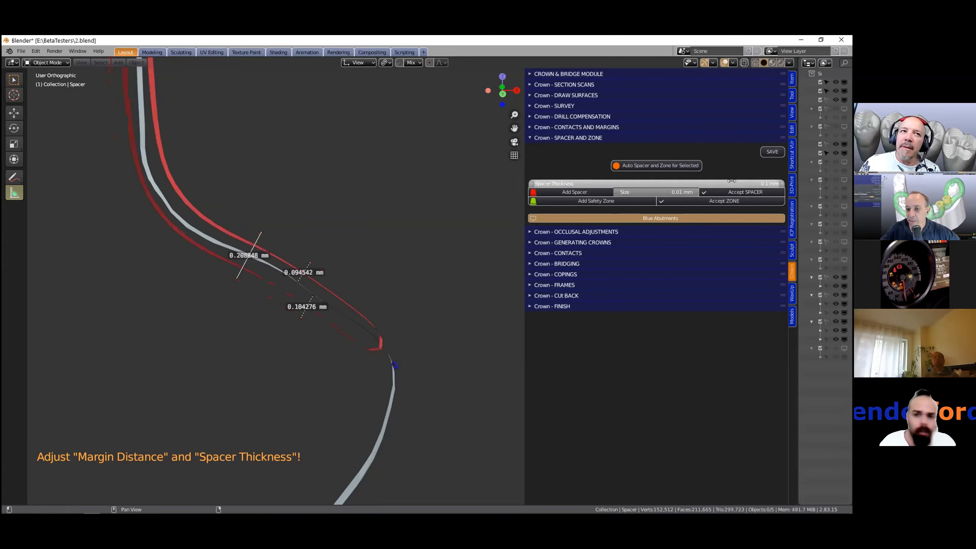
- Save the project as a new file named fdvdf
{"action": "scroll", "coordinate": [376, 280], "scroll_direction": "down", "scroll_amount": 1}
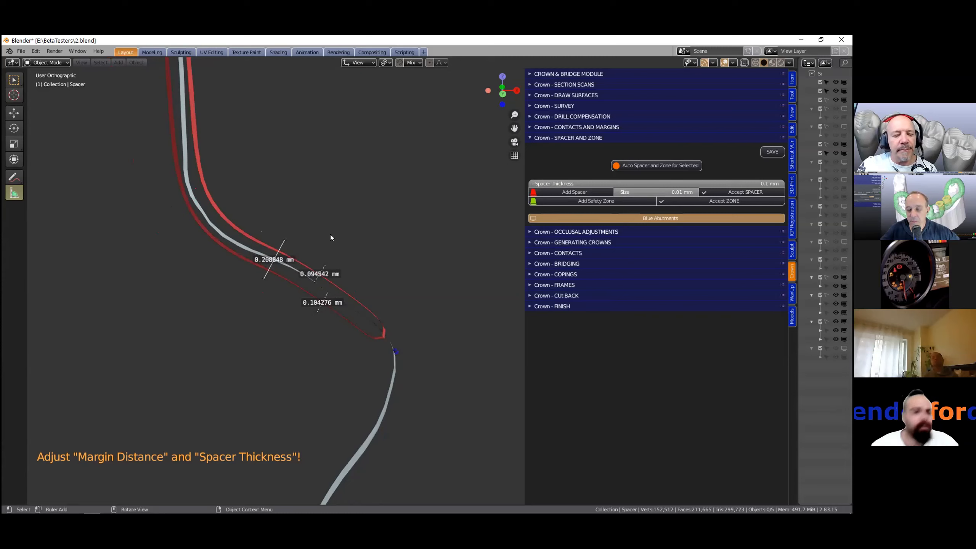
{"action": "left_click", "coordinate": [20, 51]}
{"action": "left_click", "coordinate": [43, 119]}
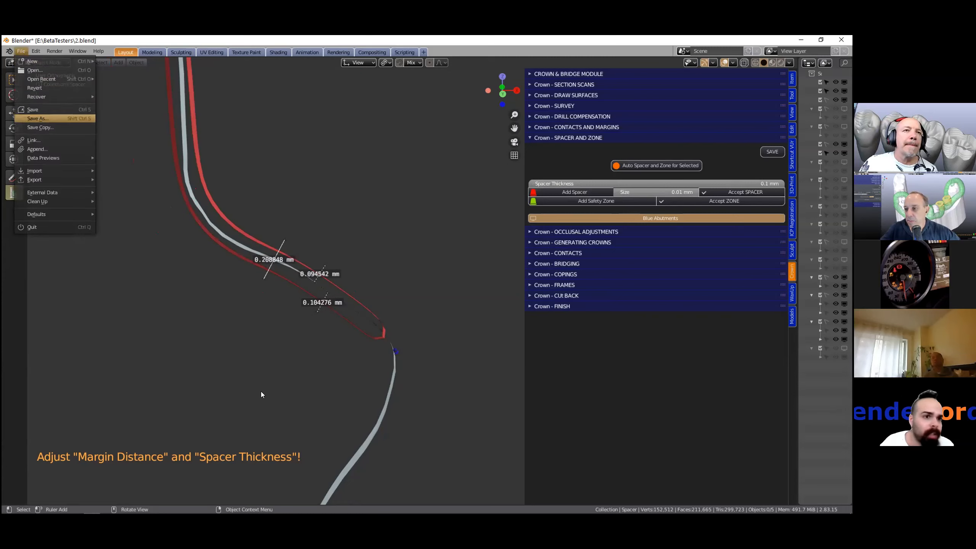
{"action": "type", "text": "fdvdf"}
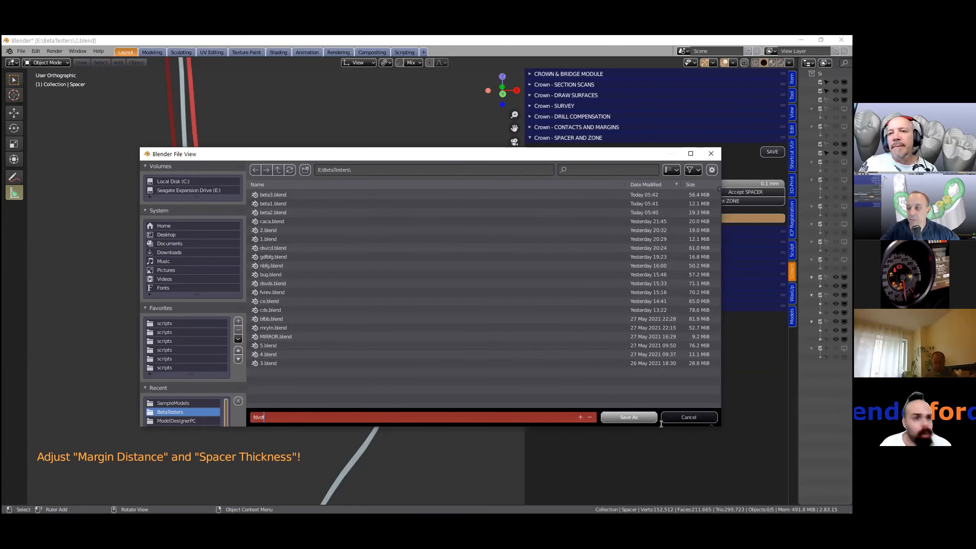
{"action": "key", "text": "Return"}
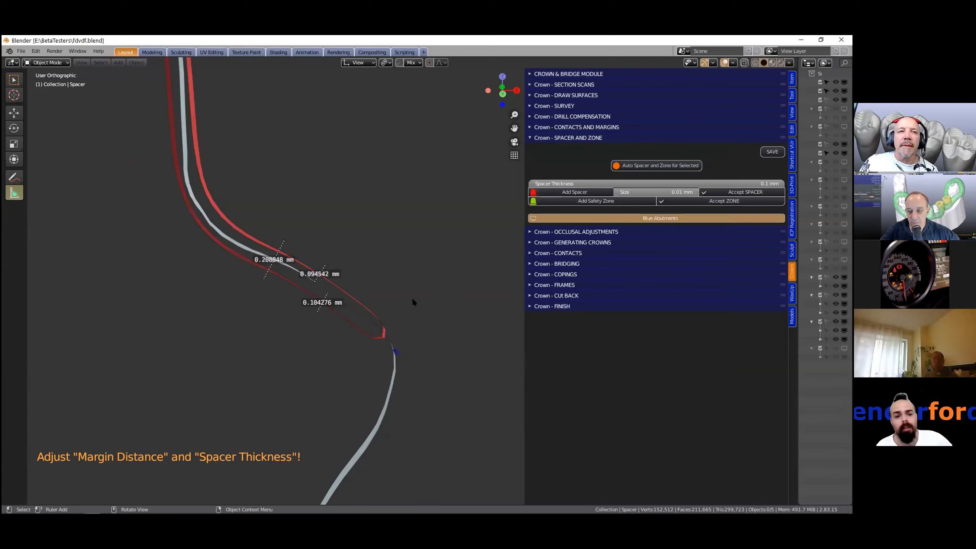
- Return to the full model view and set the spacer's margin distance size to 1 mm
{"action": "left_click", "coordinate": [13, 78]}
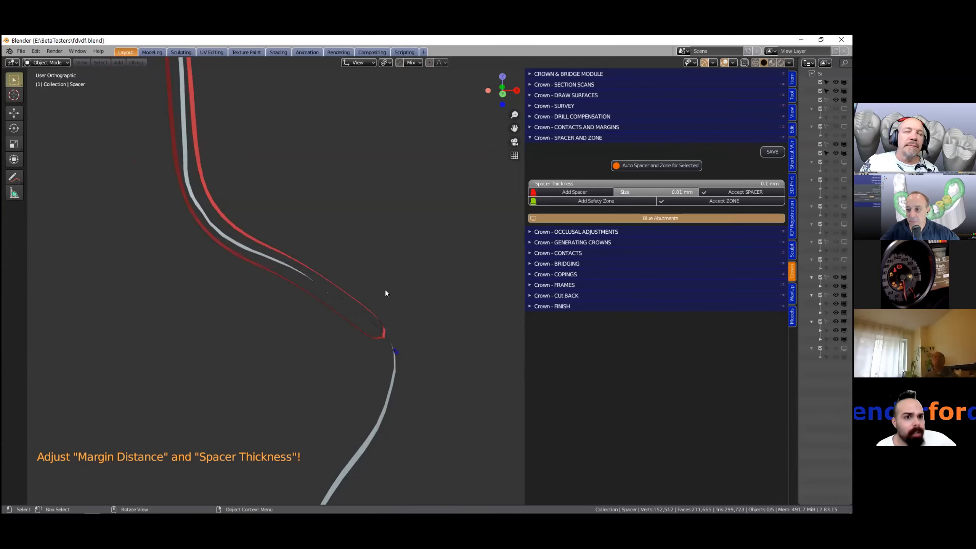
{"action": "scroll", "coordinate": [387, 291], "scroll_direction": "down", "scroll_amount": 1}
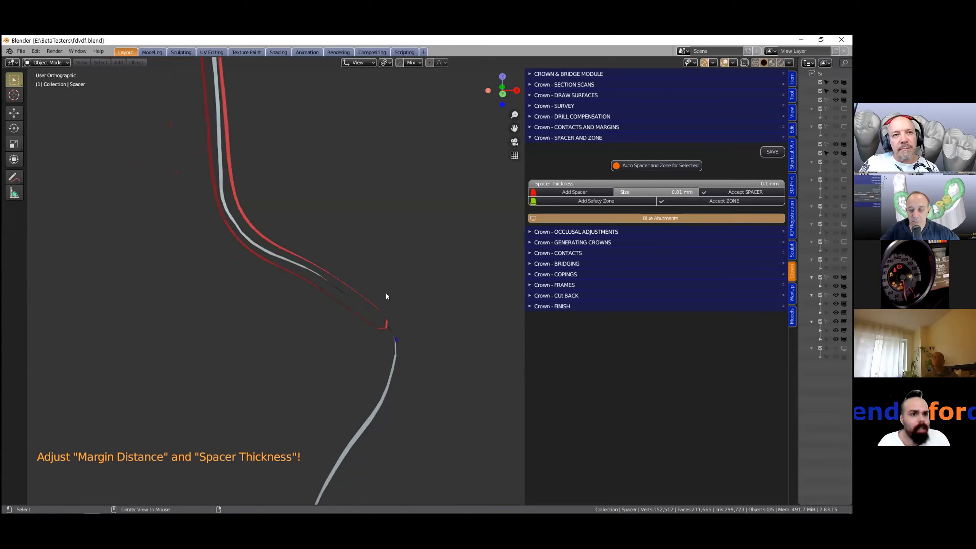
{"action": "mouse_move", "coordinate": [382, 293]}
{"action": "middle_mouse_down"}
{"action": "mouse_move", "coordinate": [279, 340]}
{"action": "mouse_move", "coordinate": [385, 300]}
{"action": "middle_mouse_up"}
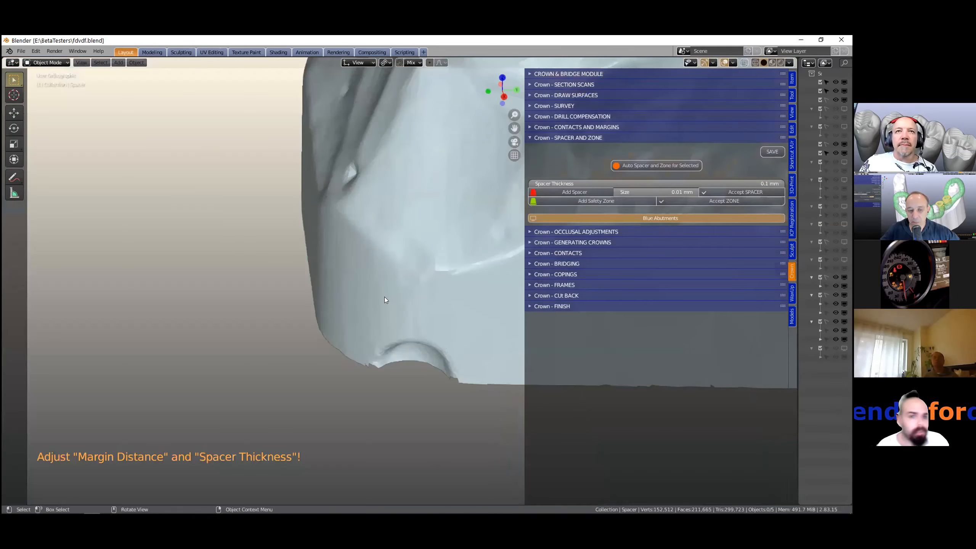
{"action": "scroll", "coordinate": [396, 287], "scroll_direction": "down", "scroll_amount": 7}
{"action": "middle_click_drag", "start_coordinate": [331, 281], "coordinate": [125, 326], "text": "shift"}
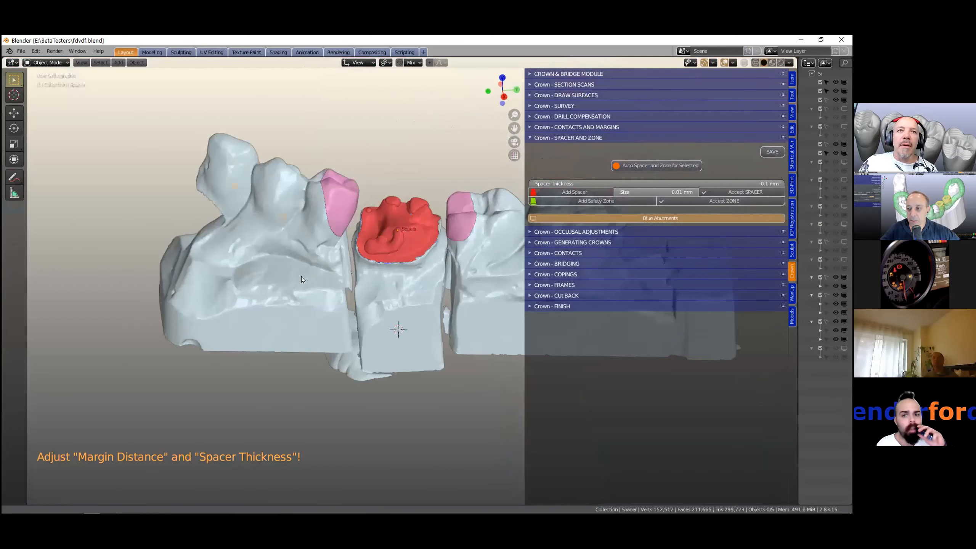
{"action": "middle_click_drag", "start_coordinate": [302, 276], "coordinate": [277, 294], "text": "shift"}
{"action": "scroll", "coordinate": [417, 259], "scroll_direction": "up", "scroll_amount": 6}
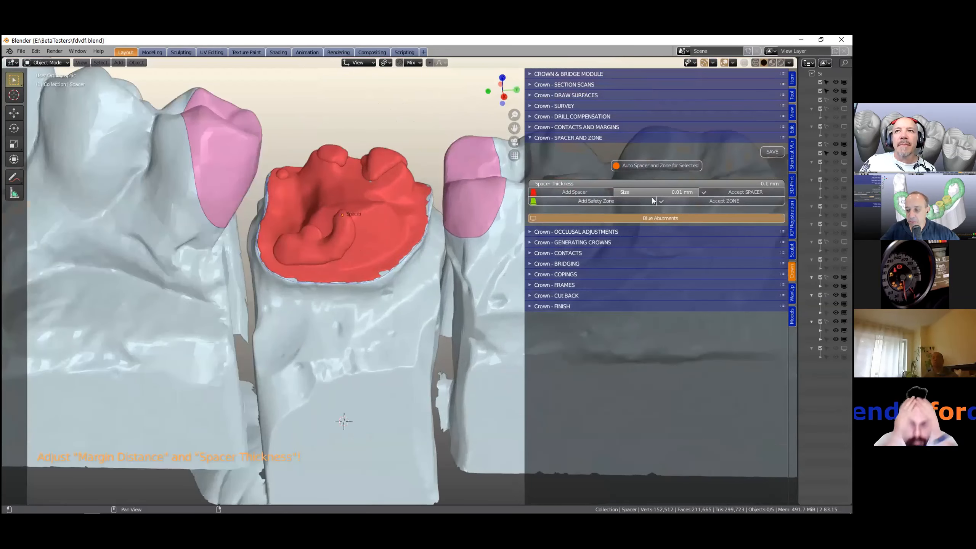
{"action": "left_click", "coordinate": [662, 192]}
{"action": "type", "text": "1"}
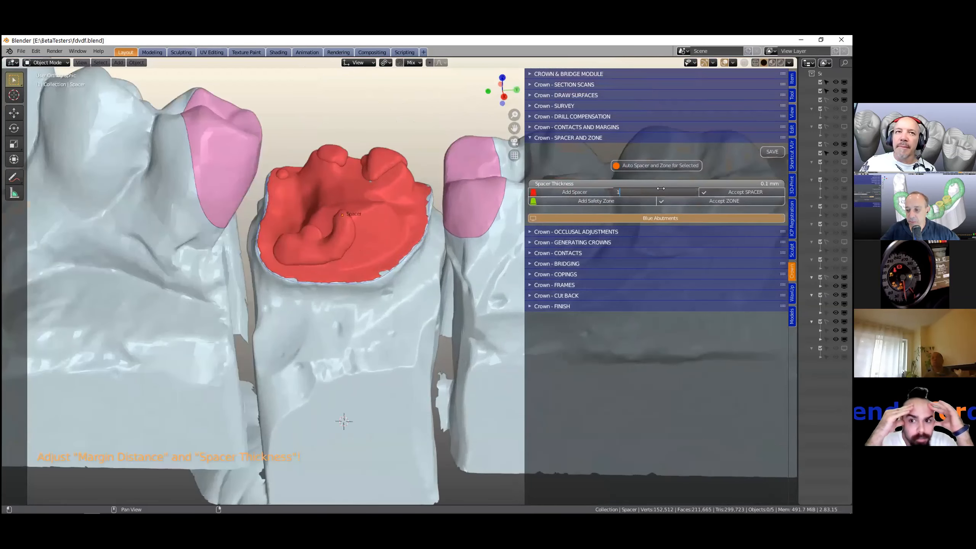
{"action": "key", "text": "Return"}
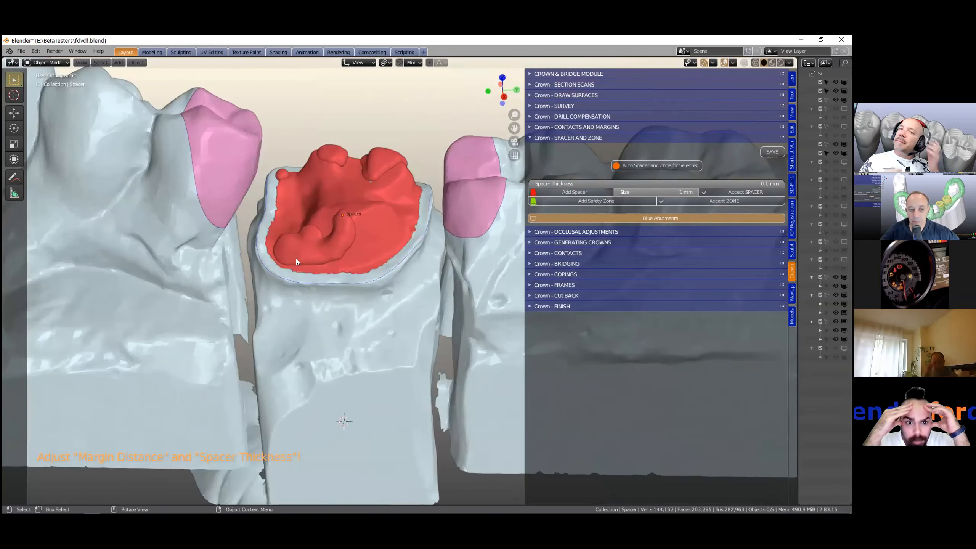
- Draw annotation circles on the abutment below the spacer margin with the Annotate tool
{"action": "scroll", "coordinate": [295, 259], "scroll_direction": "up", "scroll_amount": 2}
{"action": "scroll", "coordinate": [296, 259], "scroll_direction": "up", "scroll_amount": 1}
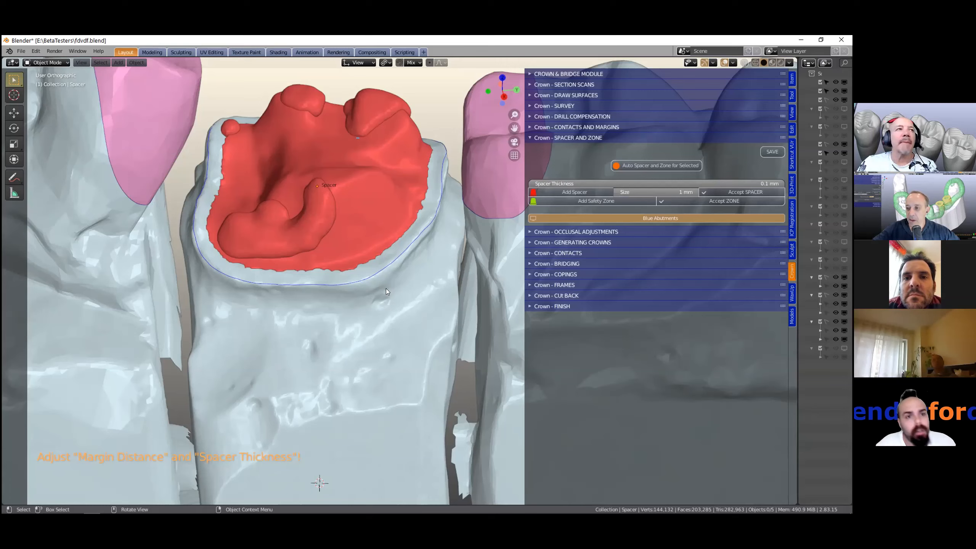
{"action": "left_click", "coordinate": [14, 178]}
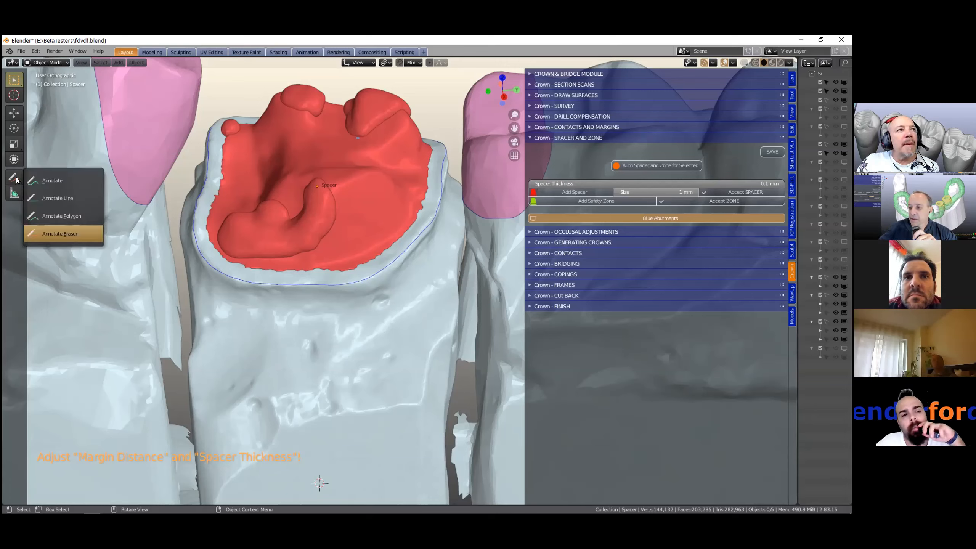
{"action": "left_click", "coordinate": [45, 187]}
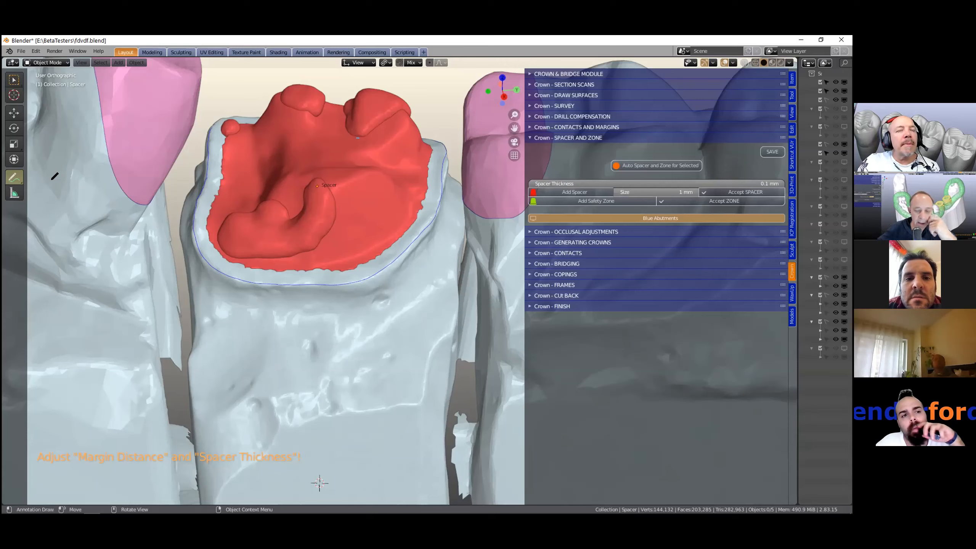
{"action": "left_click", "coordinate": [12, 78]}
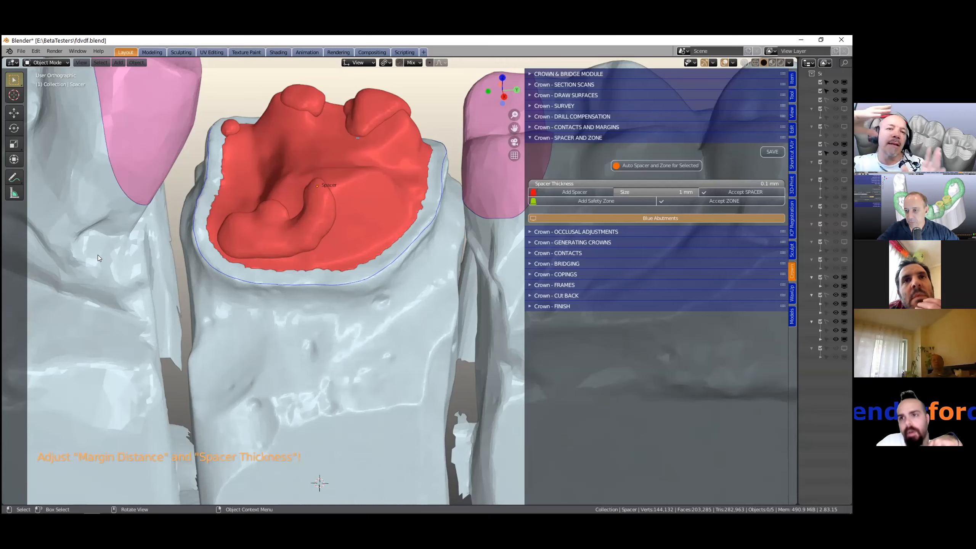
{"action": "left_click", "coordinate": [13, 177]}
{"action": "mouse_move", "coordinate": [358, 346]}
{"action": "left_mouse_down"}
{"action": "mouse_move", "coordinate": [351, 405]}
{"action": "mouse_move", "coordinate": [371, 362]}
{"action": "mouse_move", "coordinate": [361, 342]}
{"action": "mouse_move", "coordinate": [314, 340]}
{"action": "mouse_move", "coordinate": [290, 371]}
{"action": "mouse_move", "coordinate": [304, 413]}
{"action": "mouse_move", "coordinate": [383, 359]}
{"action": "mouse_move", "coordinate": [350, 331]}
{"action": "mouse_move", "coordinate": [316, 359]}
{"action": "mouse_move", "coordinate": [348, 396]}
{"action": "mouse_move", "coordinate": [340, 352]}
{"action": "left_mouse_up"}
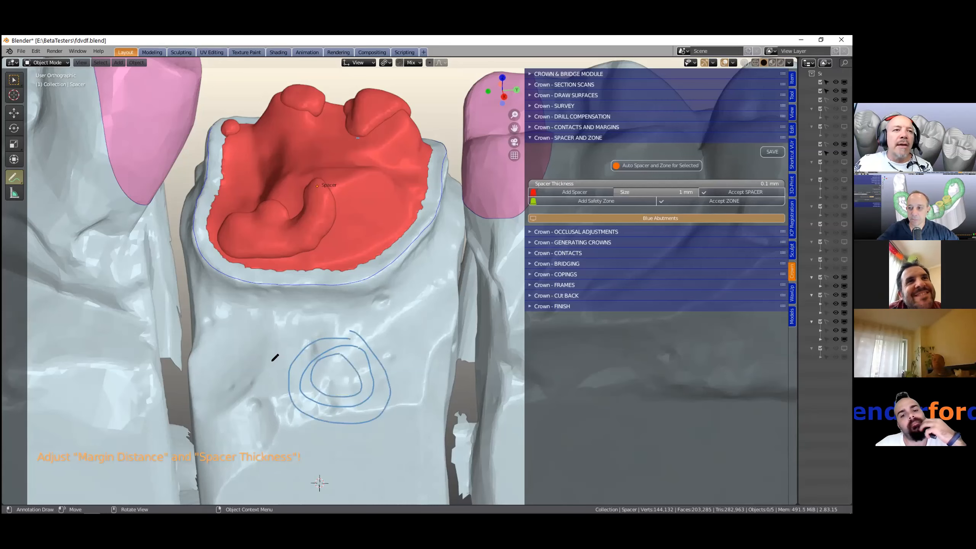
{"action": "middle_click_drag", "start_coordinate": [290, 365], "coordinate": [398, 344]}
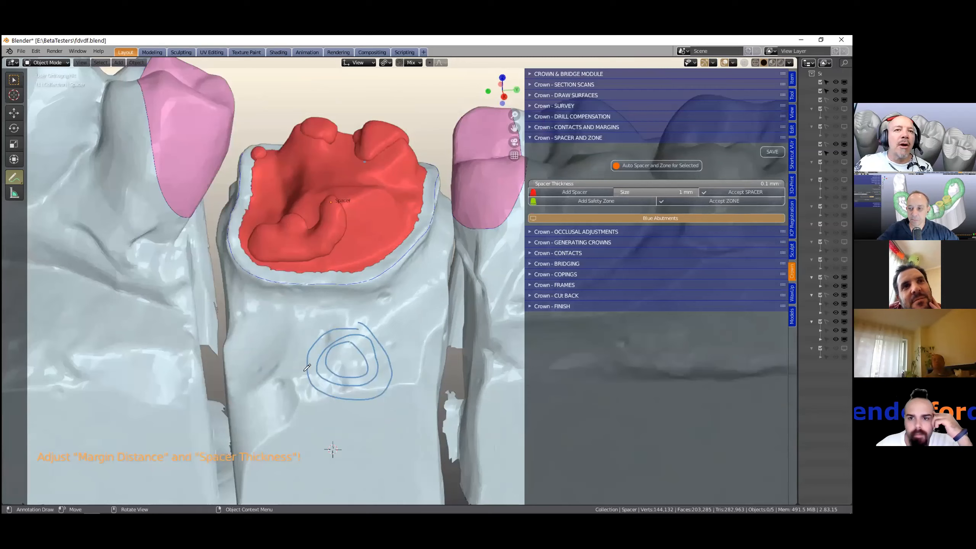
- Sketch more annotation strokes, letters and arcs, on the abutment and the neighbouring tooth with the Annotate tool
{"action": "middle_click_drag", "start_coordinate": [306, 369], "coordinate": [281, 377]}
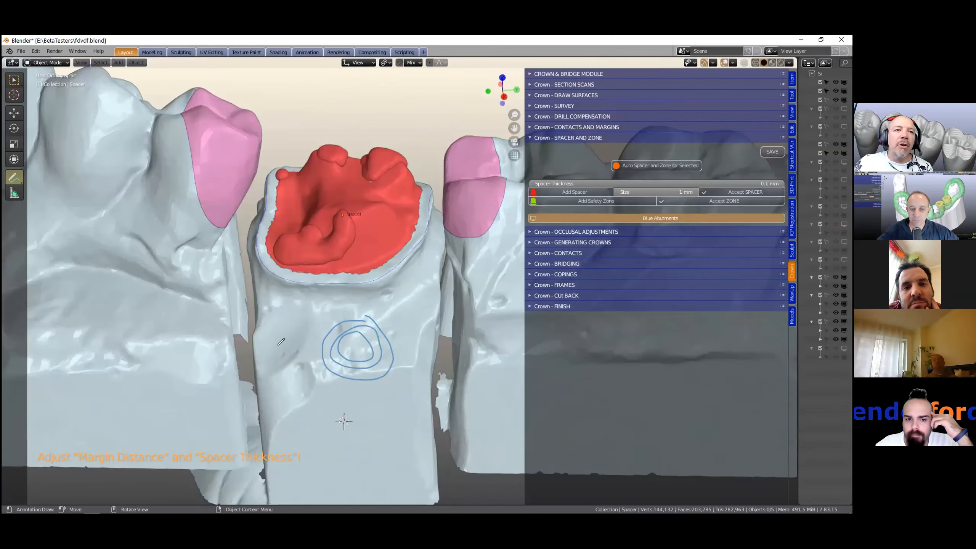
{"action": "mouse_move", "coordinate": [271, 341]}
{"action": "left_mouse_down"}
{"action": "mouse_move", "coordinate": [288, 348]}
{"action": "mouse_move", "coordinate": [278, 397]}
{"action": "mouse_move", "coordinate": [302, 410]}
{"action": "mouse_move", "coordinate": [321, 404]}
{"action": "mouse_move", "coordinate": [305, 365]}
{"action": "mouse_move", "coordinate": [318, 335]}
{"action": "mouse_move", "coordinate": [280, 332]}
{"action": "mouse_move", "coordinate": [265, 343]}
{"action": "mouse_move", "coordinate": [273, 349]}
{"action": "left_mouse_up"}
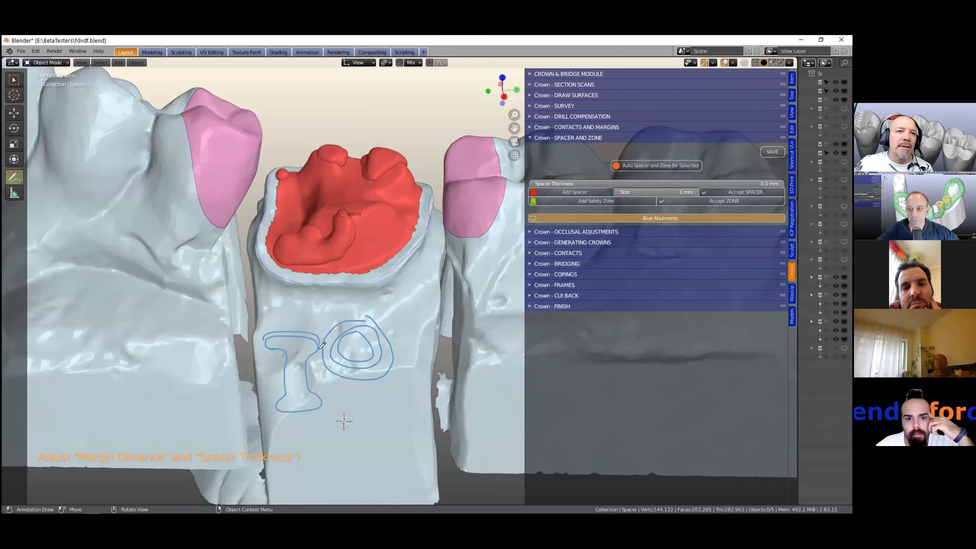
{"action": "left_click_drag", "start_coordinate": [290, 355], "coordinate": [287, 391]}
{"action": "left_click_drag", "start_coordinate": [302, 350], "coordinate": [303, 384]}
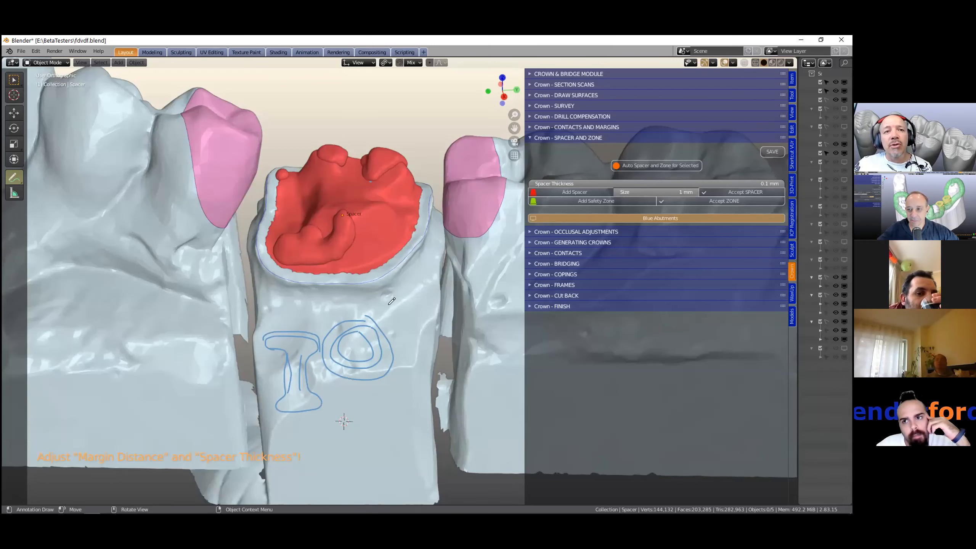
{"action": "scroll", "coordinate": [385, 396], "scroll_direction": "down", "scroll_amount": 2}
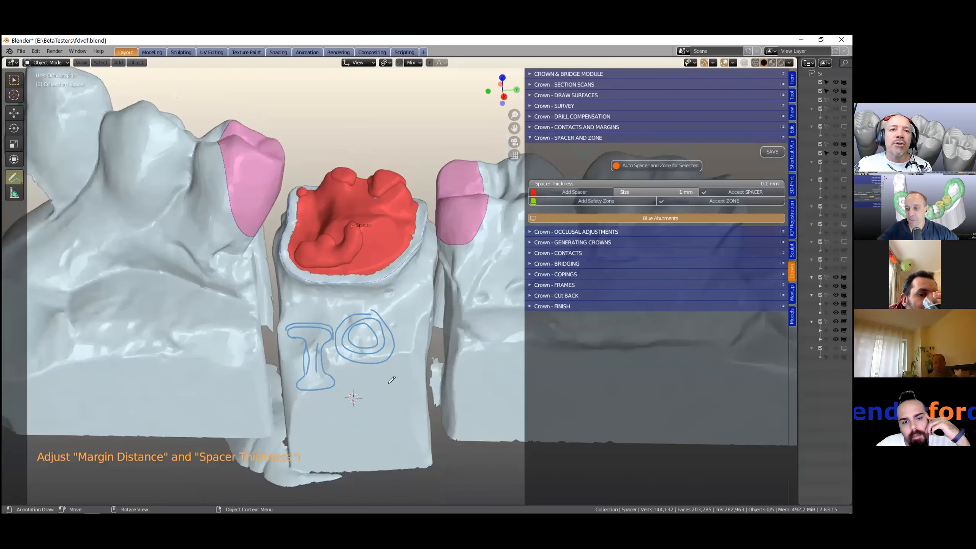
{"action": "mouse_move", "coordinate": [383, 405]}
{"action": "left_mouse_down"}
{"action": "mouse_move", "coordinate": [433, 360]}
{"action": "mouse_move", "coordinate": [452, 414]}
{"action": "mouse_move", "coordinate": [435, 379]}
{"action": "mouse_move", "coordinate": [408, 375]}
{"action": "mouse_move", "coordinate": [385, 407]}
{"action": "mouse_move", "coordinate": [397, 392]}
{"action": "left_mouse_up"}
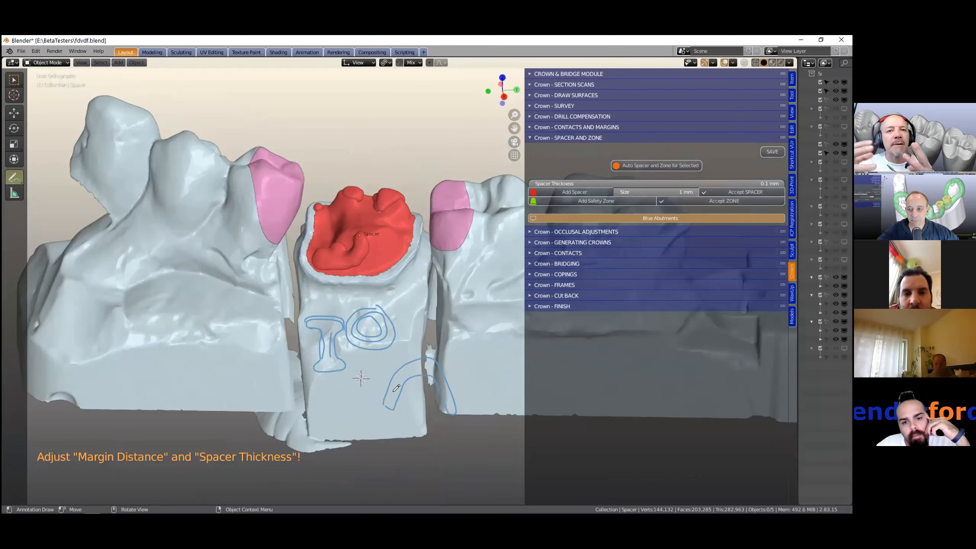
{"action": "mouse_move", "coordinate": [365, 378]}
{"action": "left_mouse_down"}
{"action": "mouse_move", "coordinate": [389, 387]}
{"action": "mouse_move", "coordinate": [390, 357]}
{"action": "mouse_move", "coordinate": [420, 342]}
{"action": "mouse_move", "coordinate": [456, 352]}
{"action": "left_mouse_up"}
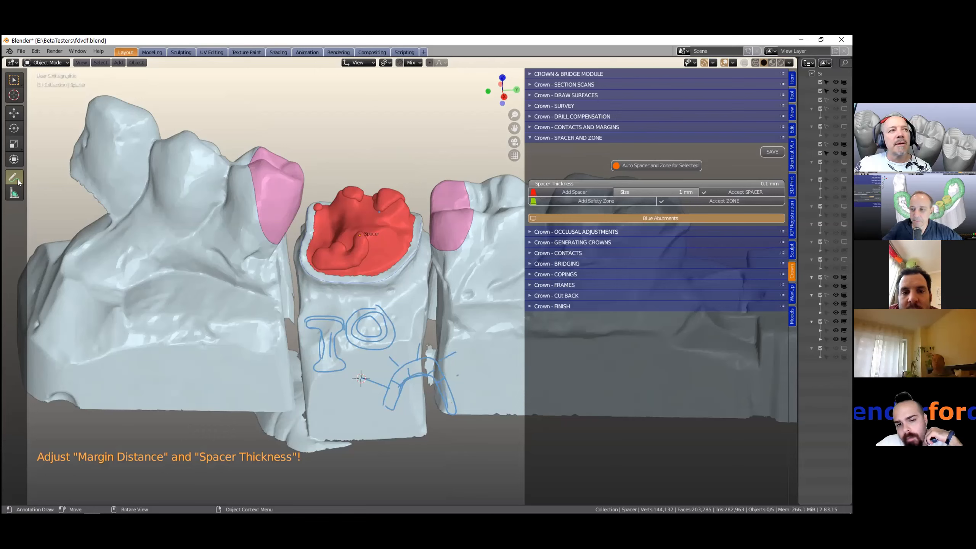
- Switch to the Annotate Eraser and erase the annotation strokes from the model
{"action": "mouse_move", "coordinate": [13, 180]}
{"action": "left_mouse_down"}
{"action": "mouse_move", "coordinate": [49, 199]}
{"action": "mouse_move", "coordinate": [57, 230]}
{"action": "left_mouse_up"}
{"action": "scroll", "coordinate": [424, 348], "scroll_direction": "down", "scroll_amount": 2}
{"action": "mouse_move", "coordinate": [434, 347]}
{"action": "left_mouse_down"}
{"action": "mouse_move", "coordinate": [446, 316]}
{"action": "mouse_move", "coordinate": [392, 340]}
{"action": "mouse_move", "coordinate": [381, 315]}
{"action": "mouse_move", "coordinate": [363, 327]}
{"action": "mouse_move", "coordinate": [362, 311]}
{"action": "mouse_move", "coordinate": [333, 338]}
{"action": "left_mouse_up"}
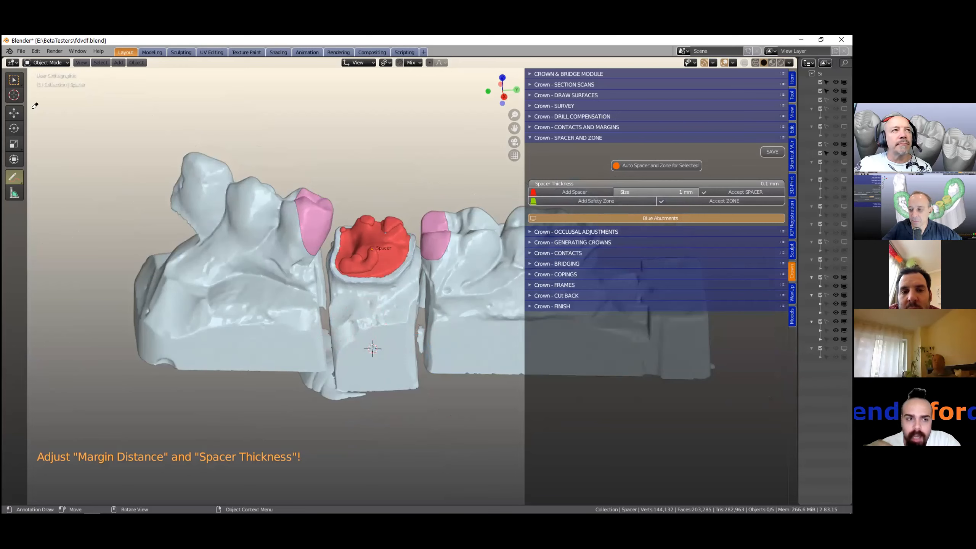
- Switch to the Measure tool to display the ruler measurements on the abutment and neighbouring teeth
{"action": "left_click", "coordinate": [13, 80]}
{"action": "scroll", "coordinate": [299, 298], "scroll_direction": "up", "scroll_amount": 2}
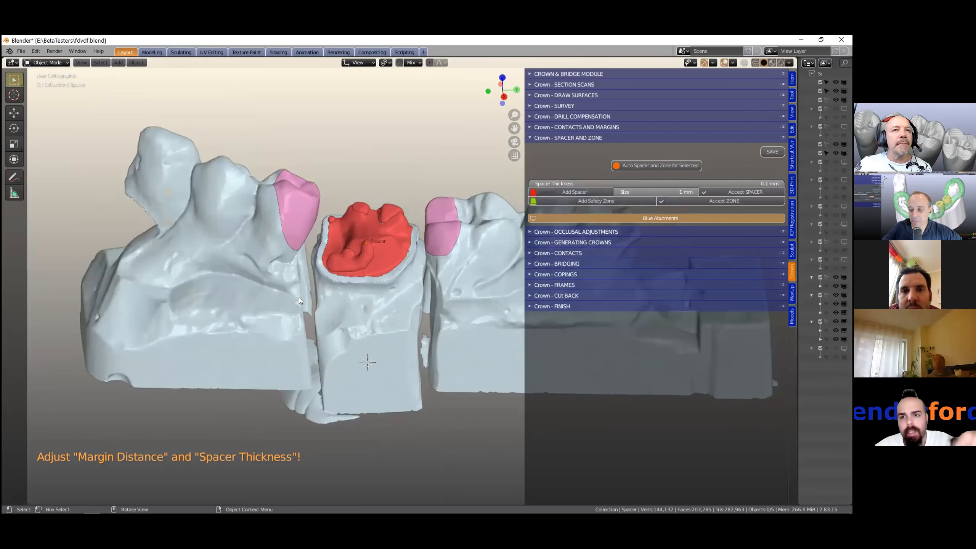
{"action": "scroll", "coordinate": [299, 298], "scroll_direction": "up", "scroll_amount": 1}
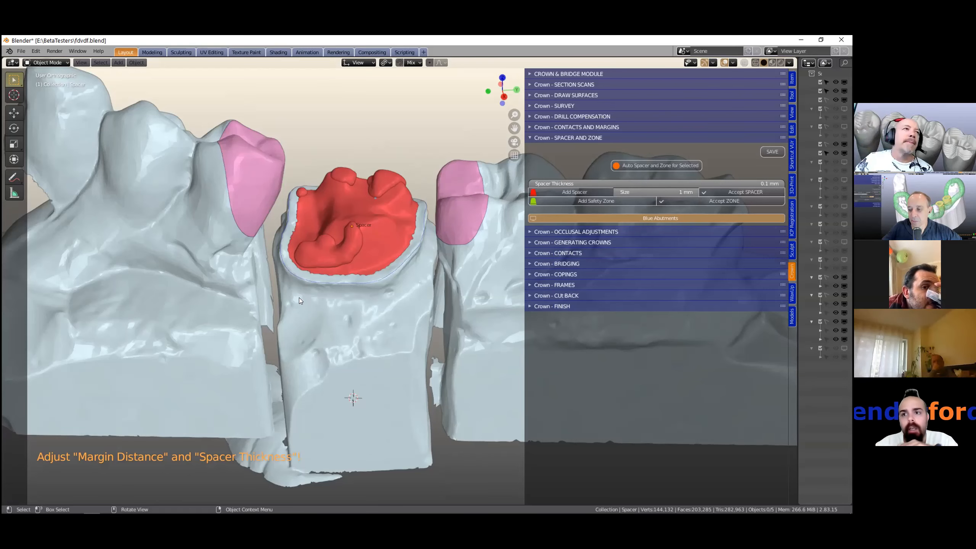
{"action": "left_click", "coordinate": [14, 194]}
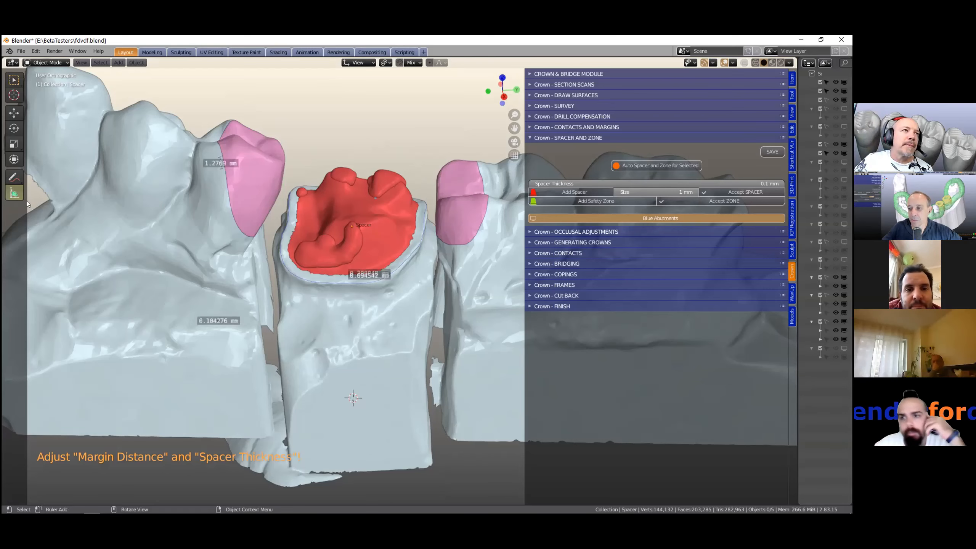
- Switch back to the Annotate tool and draw three stacked circles in the empty space below the model
{"action": "scroll", "coordinate": [384, 353], "scroll_direction": "down", "scroll_amount": 3}
{"action": "left_click", "coordinate": [7, 177]}
{"action": "left_click", "coordinate": [48, 179]}
{"action": "scroll", "coordinate": [278, 259], "scroll_direction": "down", "scroll_amount": 1}
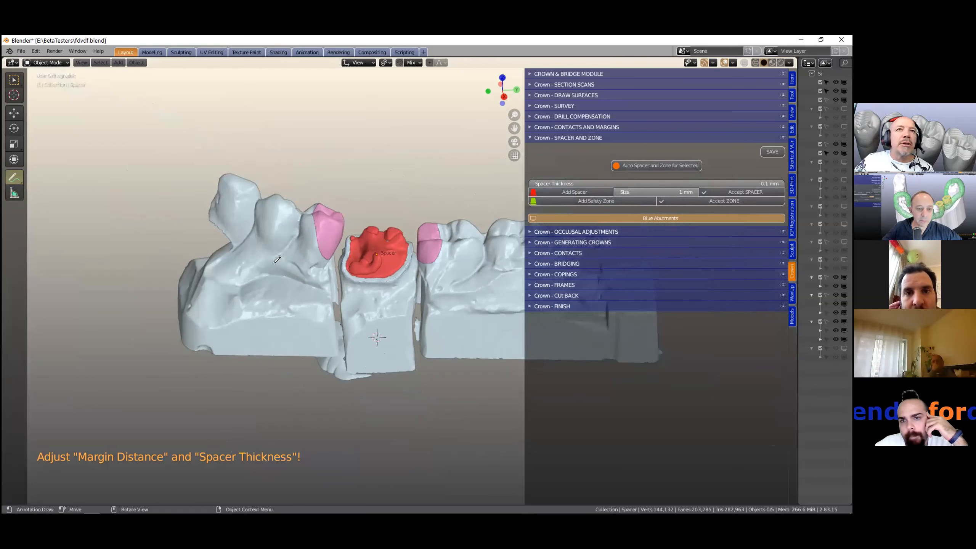
{"action": "scroll", "coordinate": [362, 211], "scroll_direction": "down", "scroll_amount": 3}
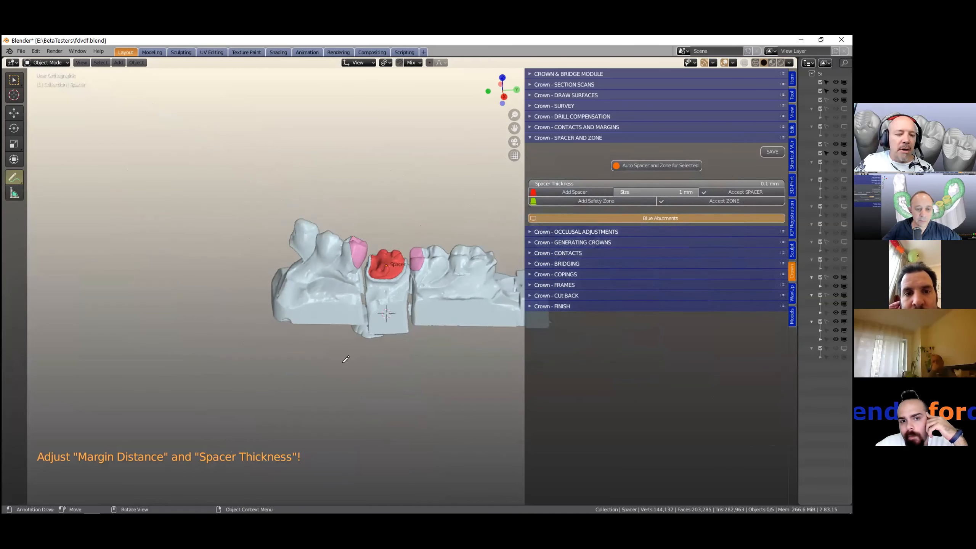
{"action": "scroll", "coordinate": [340, 288], "scroll_direction": "up", "scroll_amount": 4}
{"action": "mouse_move", "coordinate": [364, 252]}
{"action": "left_mouse_down"}
{"action": "mouse_move", "coordinate": [329, 251]}
{"action": "mouse_move", "coordinate": [327, 304]}
{"action": "mouse_move", "coordinate": [373, 251]}
{"action": "left_mouse_up"}
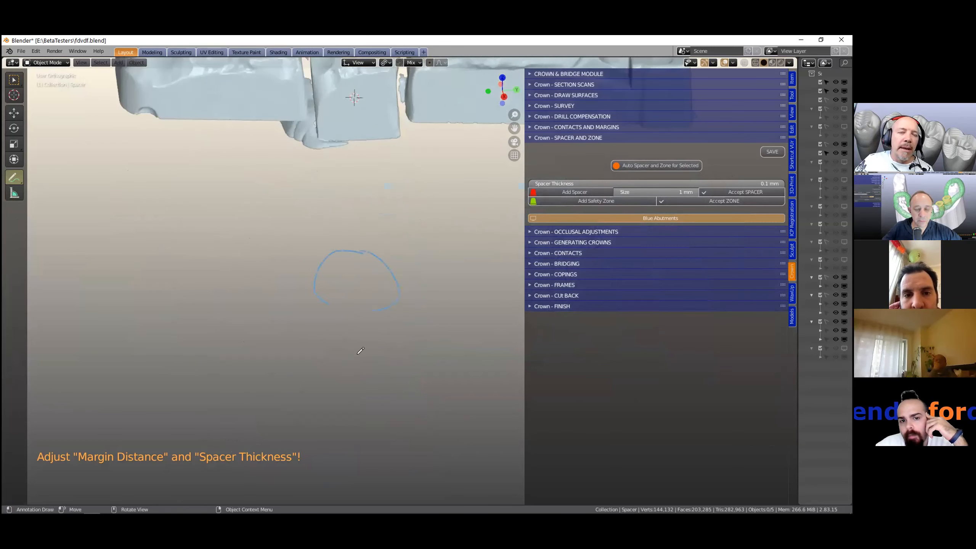
{"action": "left_click_drag", "start_coordinate": [327, 375], "coordinate": [390, 355]}
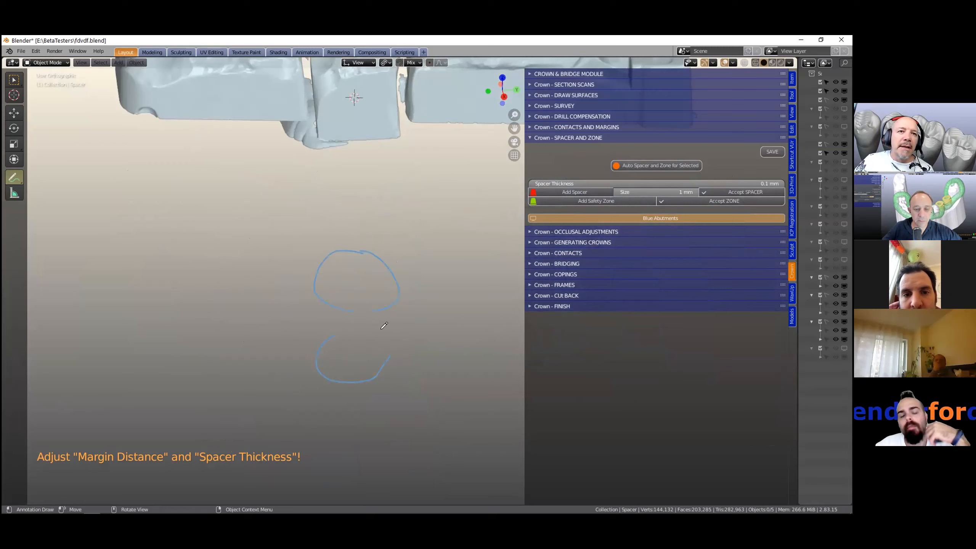
{"action": "mouse_move", "coordinate": [368, 402]}
{"action": "left_mouse_down"}
{"action": "mouse_move", "coordinate": [342, 398]}
{"action": "mouse_move", "coordinate": [307, 453]}
{"action": "mouse_move", "coordinate": [386, 450]}
{"action": "mouse_move", "coordinate": [390, 412]}
{"action": "mouse_move", "coordinate": [361, 399]}
{"action": "left_mouse_up"}
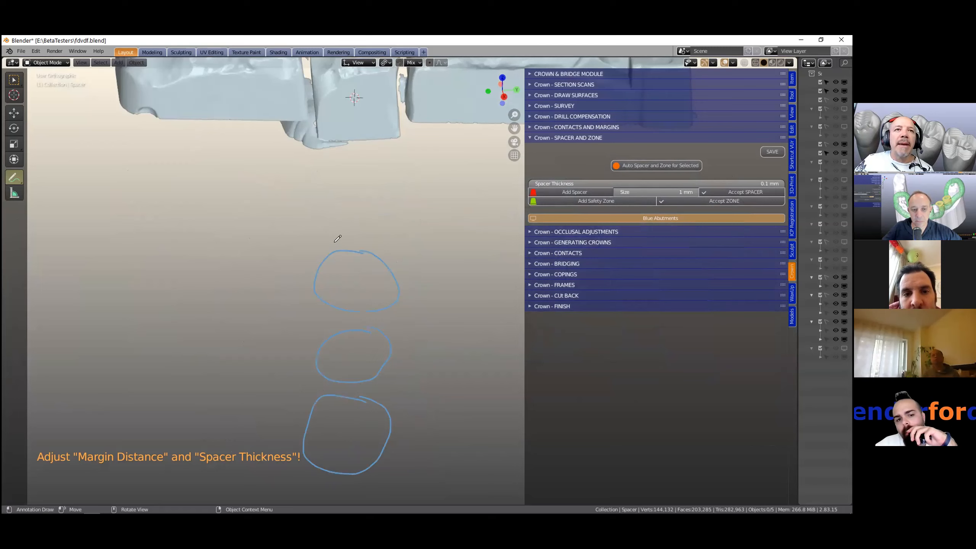
{"action": "mouse_move", "coordinate": [335, 243]}
{"action": "left_mouse_down"}
{"action": "mouse_move", "coordinate": [364, 241]}
{"action": "mouse_move", "coordinate": [399, 257]}
{"action": "mouse_move", "coordinate": [411, 300]}
{"action": "mouse_move", "coordinate": [316, 246]}
{"action": "mouse_move", "coordinate": [304, 298]}
{"action": "left_mouse_up"}
{"action": "mouse_move", "coordinate": [302, 405]}
{"action": "left_mouse_down"}
{"action": "mouse_move", "coordinate": [294, 448]}
{"action": "mouse_move", "coordinate": [344, 485]}
{"action": "mouse_move", "coordinate": [399, 456]}
{"action": "mouse_move", "coordinate": [403, 413]}
{"action": "left_mouse_up"}
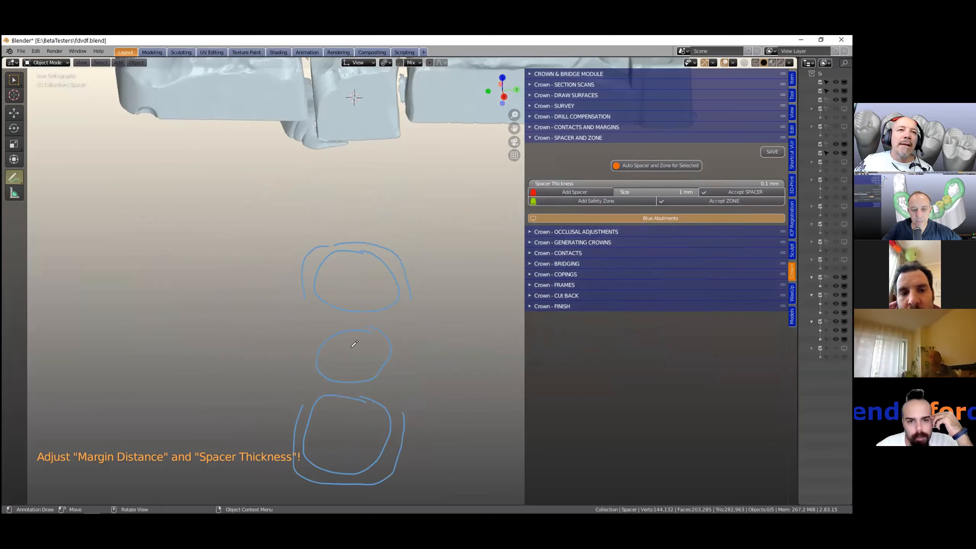
{"action": "left_click_drag", "start_coordinate": [349, 350], "coordinate": [349, 351]}
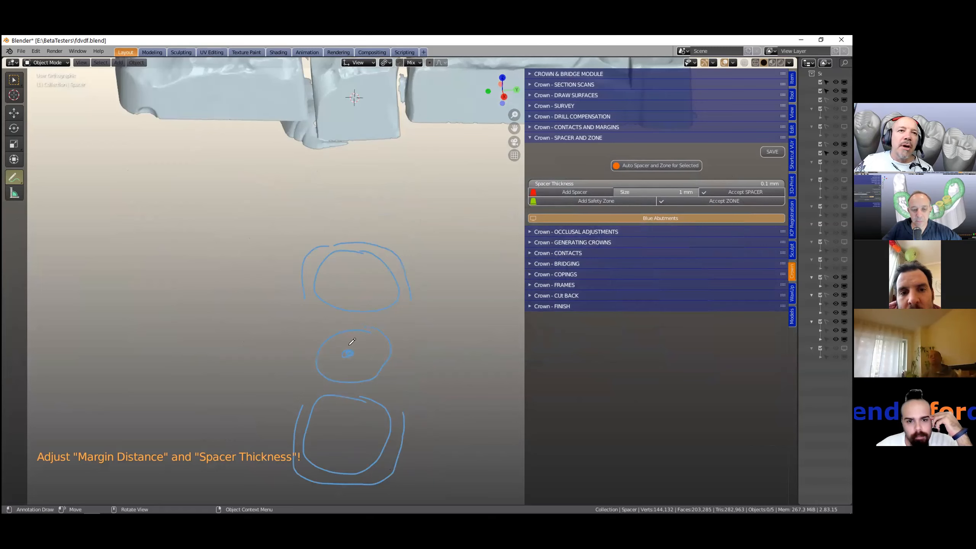
- Add crossing lines, an axis cross with an ellipse, and an oval to the annotation sketches below the model
{"action": "left_click_drag", "start_coordinate": [271, 255], "coordinate": [305, 299]}
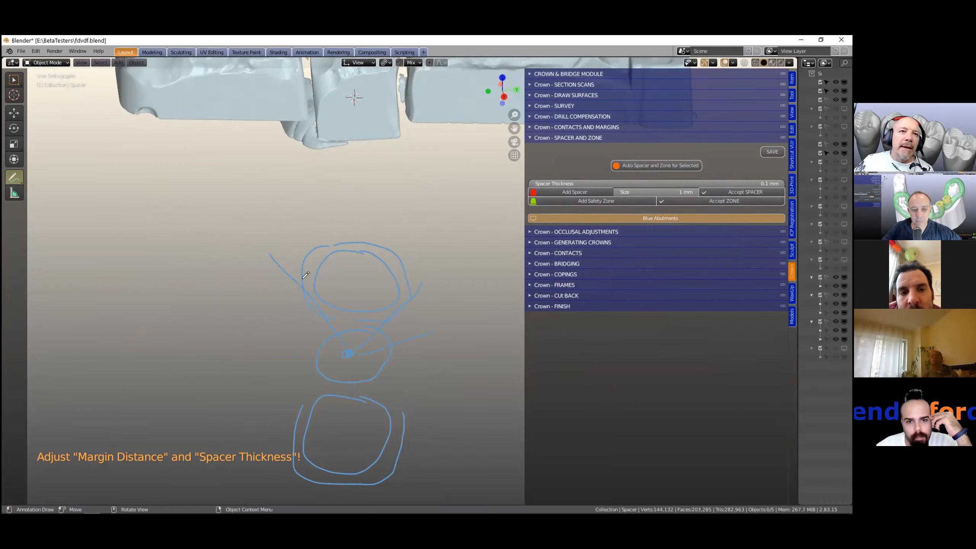
{"action": "mouse_move", "coordinate": [302, 280]}
{"action": "left_mouse_down"}
{"action": "mouse_move", "coordinate": [346, 300]}
{"action": "mouse_move", "coordinate": [382, 300]}
{"action": "left_mouse_up"}
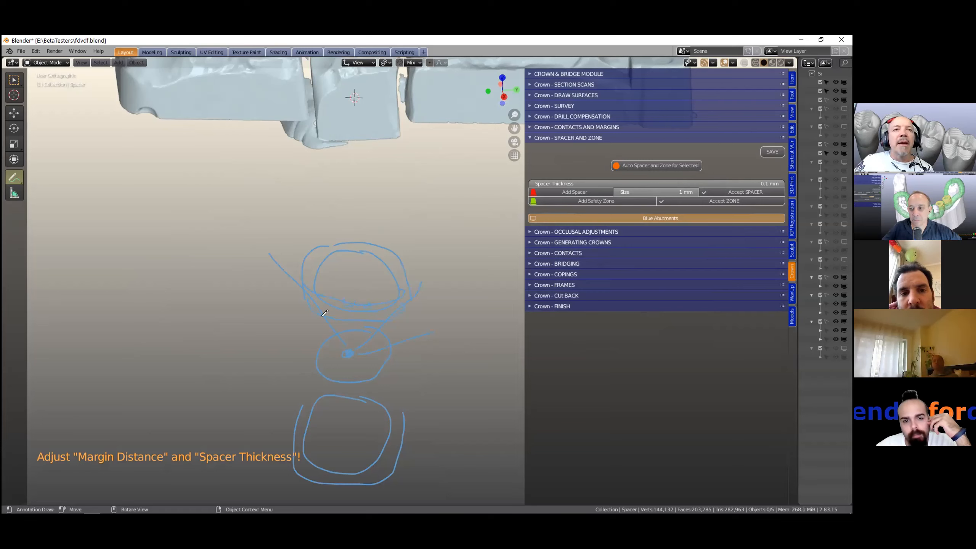
{"action": "scroll", "coordinate": [322, 316], "scroll_direction": "down", "scroll_amount": 1}
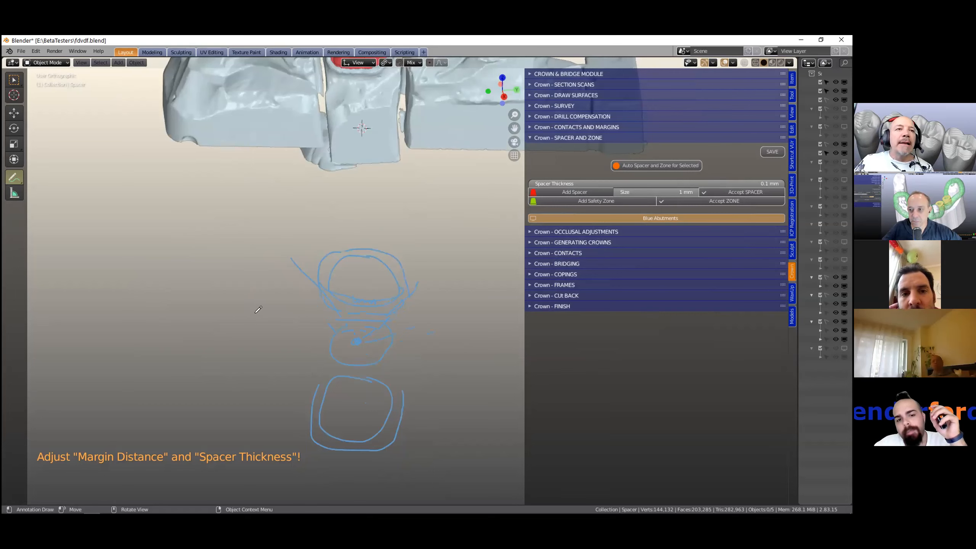
{"action": "middle_click_drag", "start_coordinate": [256, 309], "coordinate": [242, 299]}
{"action": "left_click_drag", "start_coordinate": [238, 302], "coordinate": [200, 300]}
{"action": "mouse_move", "coordinate": [165, 337]}
{"action": "left_mouse_down"}
{"action": "mouse_move", "coordinate": [242, 303]}
{"action": "mouse_move", "coordinate": [227, 302]}
{"action": "left_mouse_up"}
{"action": "left_click_drag", "start_coordinate": [213, 247], "coordinate": [222, 417]}
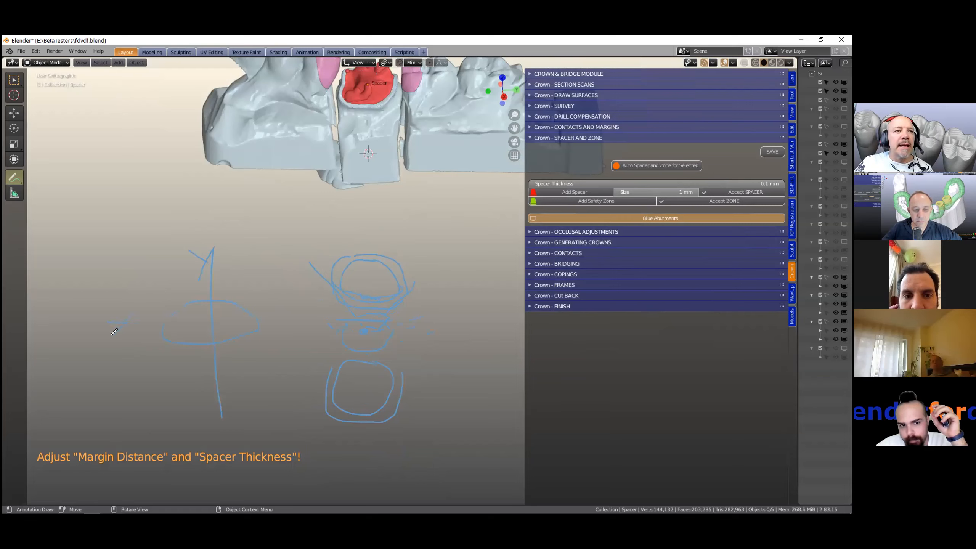
{"action": "scroll", "coordinate": [154, 359], "scroll_direction": "down", "scroll_amount": 2}
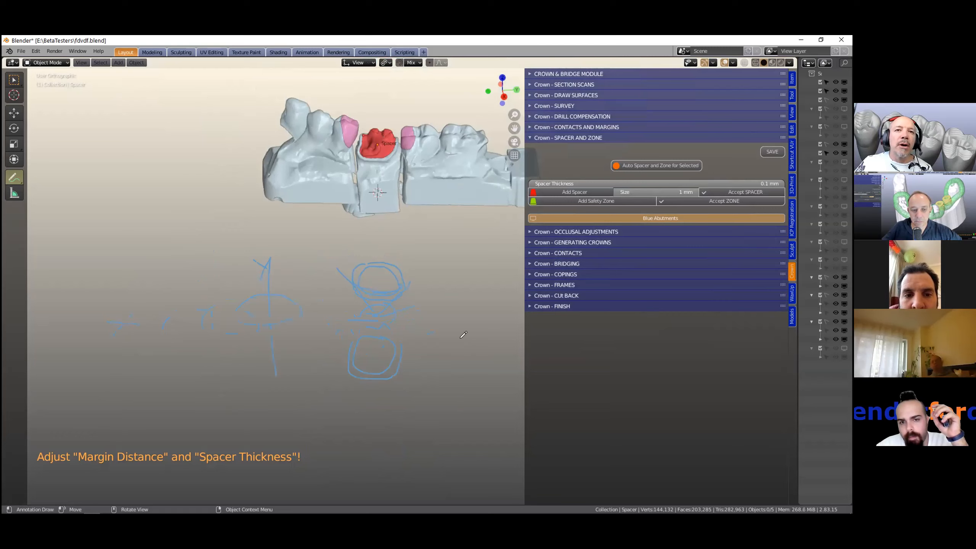
{"action": "mouse_move", "coordinate": [436, 384]}
{"action": "left_mouse_down"}
{"action": "mouse_move", "coordinate": [471, 413]}
{"action": "mouse_move", "coordinate": [475, 351]}
{"action": "left_mouse_up"}
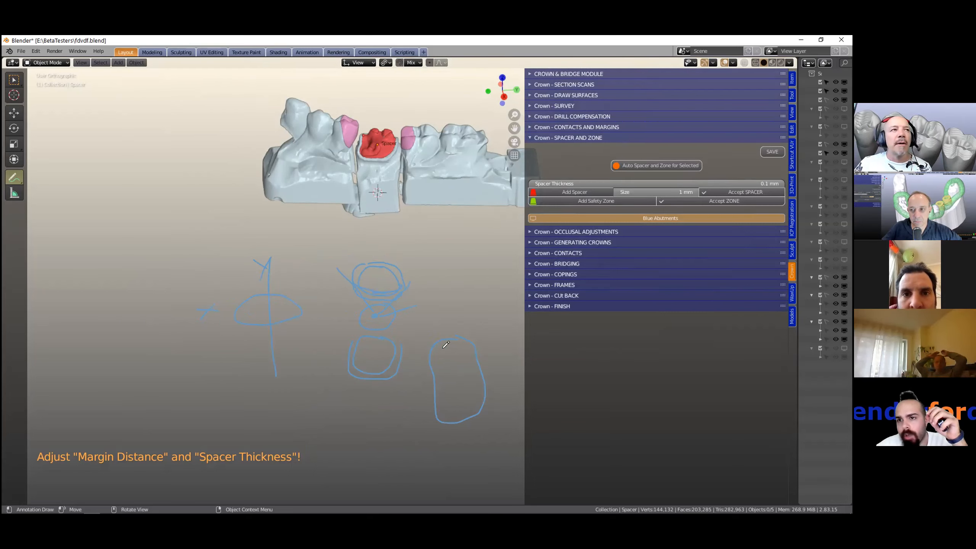
- Switch to the Annotate Eraser and erase the sketches below the model
{"action": "scroll", "coordinate": [445, 369], "scroll_direction": "down", "scroll_amount": 3}
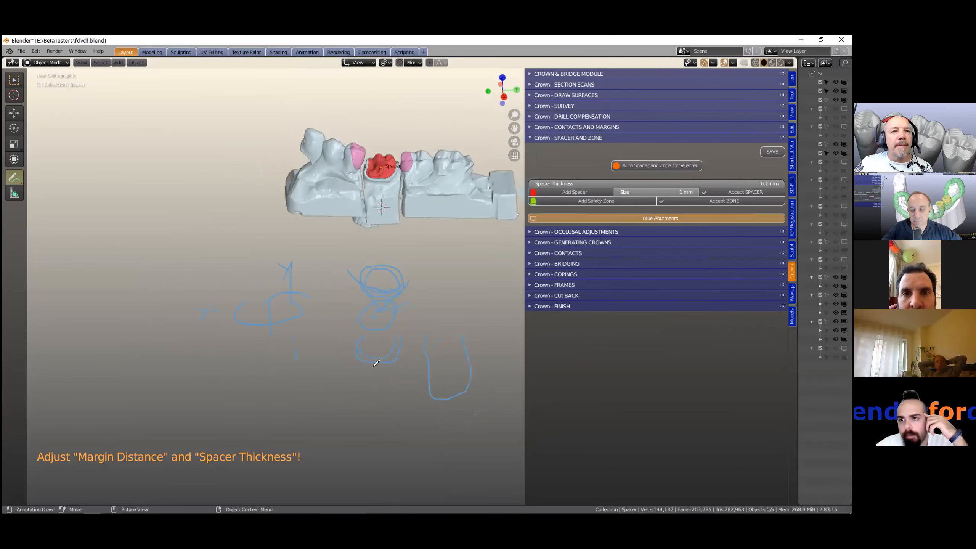
{"action": "left_click", "coordinate": [14, 173]}
{"action": "left_click", "coordinate": [45, 231]}
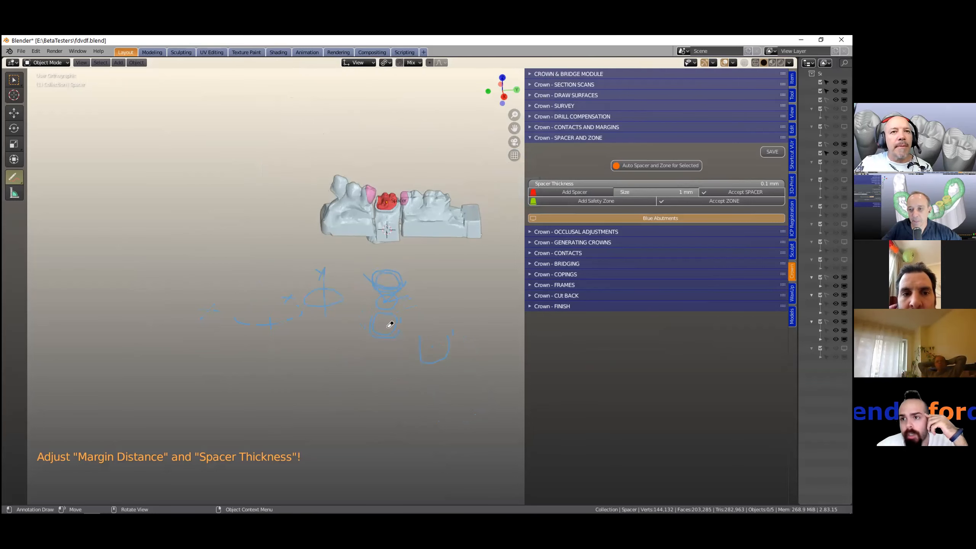
{"action": "scroll", "coordinate": [390, 325], "scroll_direction": "down", "scroll_amount": 2}
{"action": "left_click_drag", "start_coordinate": [419, 351], "coordinate": [388, 317]}
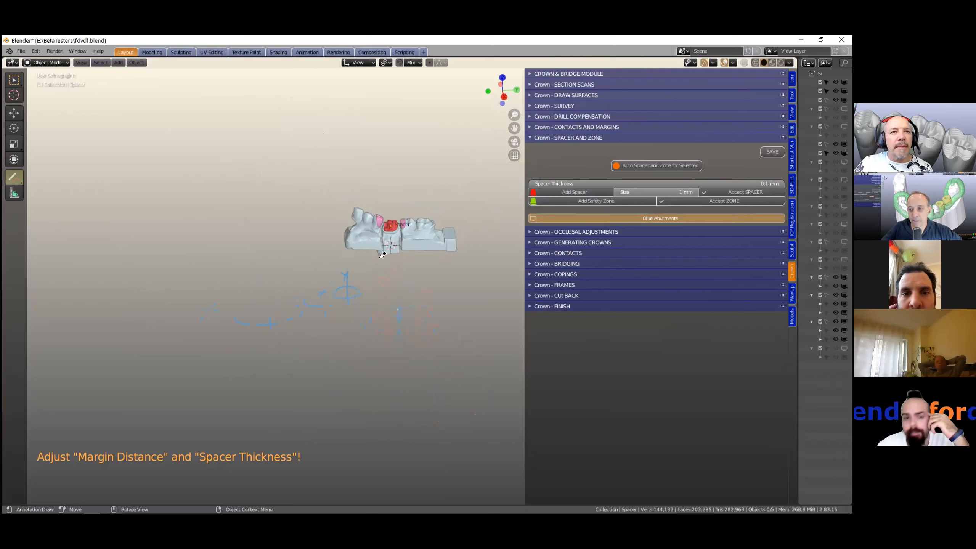
{"action": "left_click_drag", "start_coordinate": [339, 355], "coordinate": [349, 302]}
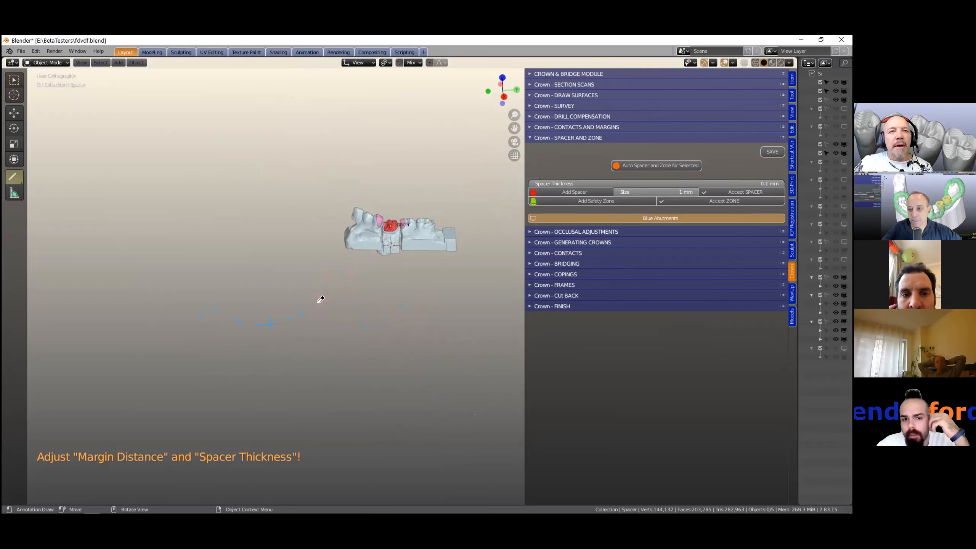
- Switch to the Annotate tool and draw an outline with arrows below the model
{"action": "scroll", "coordinate": [257, 272], "scroll_direction": "up", "scroll_amount": 3}
{"action": "left_click_drag", "start_coordinate": [17, 176], "coordinate": [57, 180]}
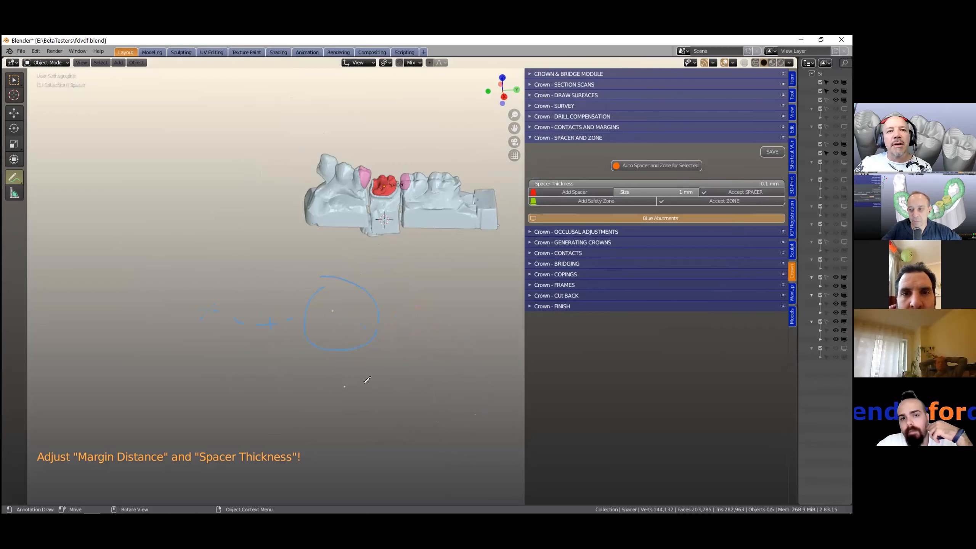
{"action": "mouse_move", "coordinate": [306, 427]}
{"action": "left_mouse_down"}
{"action": "mouse_move", "coordinate": [397, 437]}
{"action": "mouse_move", "coordinate": [344, 419]}
{"action": "left_mouse_up"}
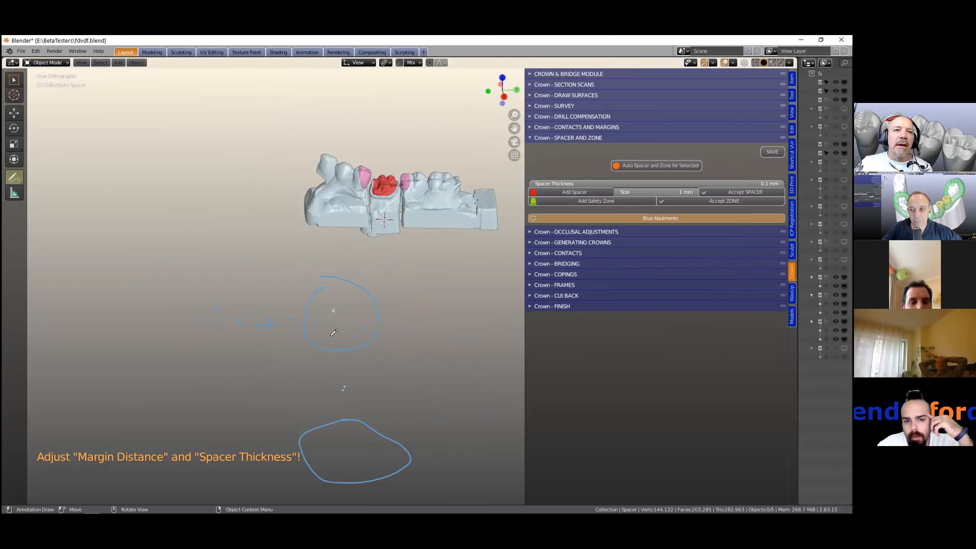
{"action": "mouse_move", "coordinate": [318, 279]}
{"action": "left_mouse_down"}
{"action": "mouse_move", "coordinate": [310, 257]}
{"action": "mouse_move", "coordinate": [359, 248]}
{"action": "left_mouse_up"}
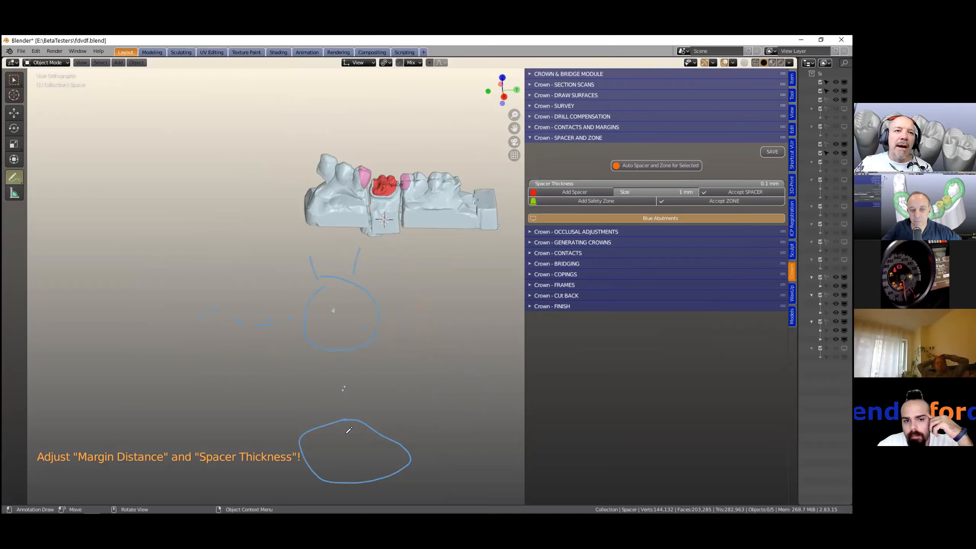
{"action": "left_click_drag", "start_coordinate": [310, 434], "coordinate": [304, 404]}
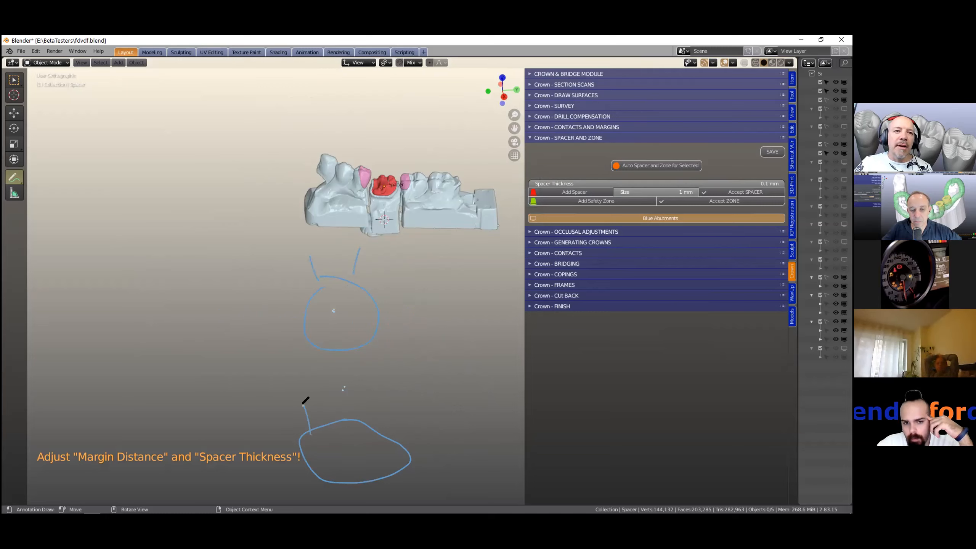
{"action": "mouse_move", "coordinate": [329, 464]}
{"action": "left_mouse_down"}
{"action": "mouse_move", "coordinate": [337, 456]}
{"action": "mouse_move", "coordinate": [389, 458]}
{"action": "left_mouse_up"}
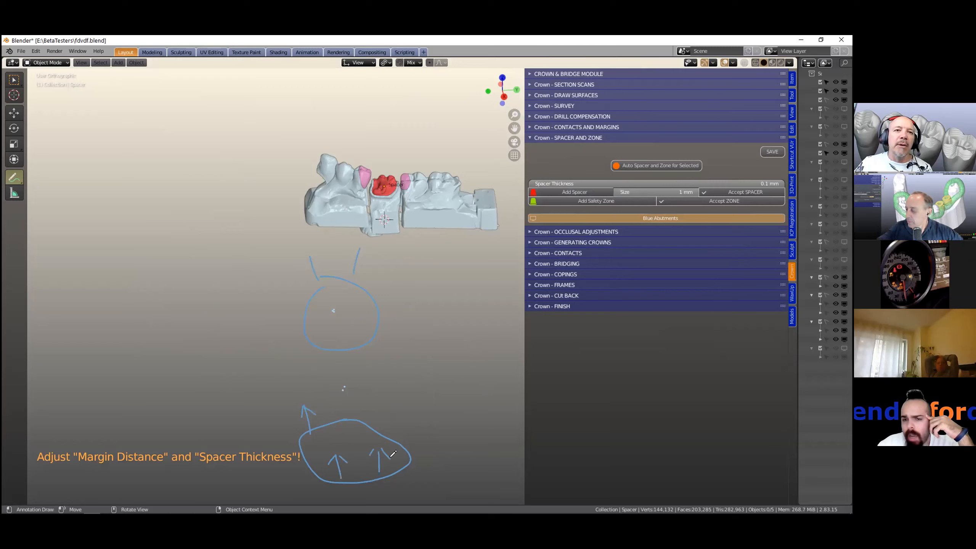
- Switch to the Annotate Eraser and clear the remaining annotation sketches
{"action": "scroll", "coordinate": [384, 454], "scroll_direction": "down", "scroll_amount": 2}
{"action": "left_click", "coordinate": [18, 180]}
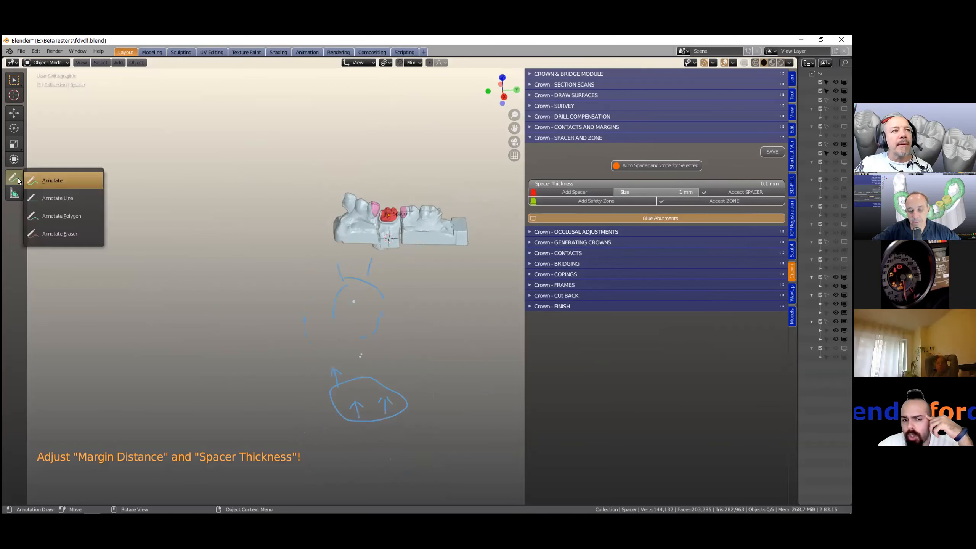
{"action": "left_click", "coordinate": [67, 232]}
{"action": "scroll", "coordinate": [384, 384], "scroll_direction": "down", "scroll_amount": 2}
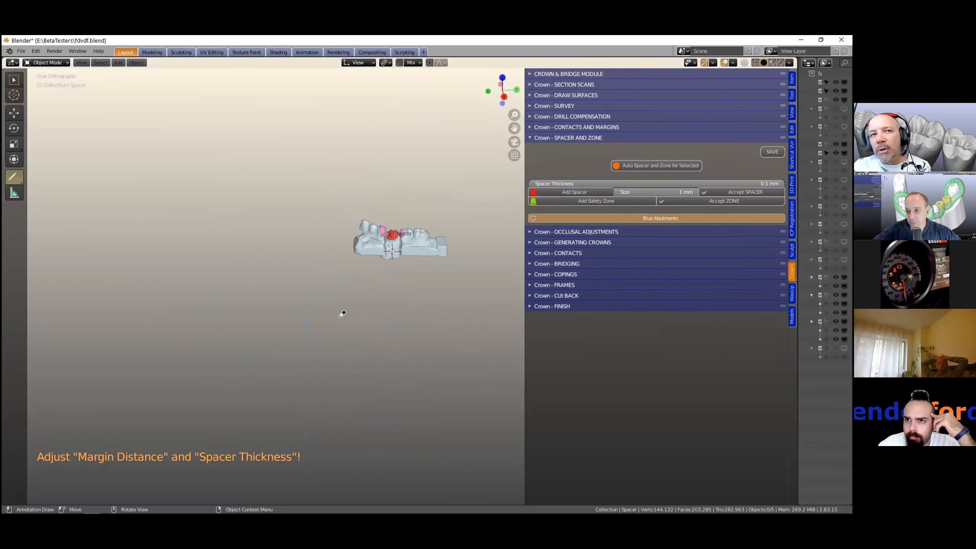
{"action": "scroll", "coordinate": [315, 332], "scroll_direction": "up", "scroll_amount": 5}
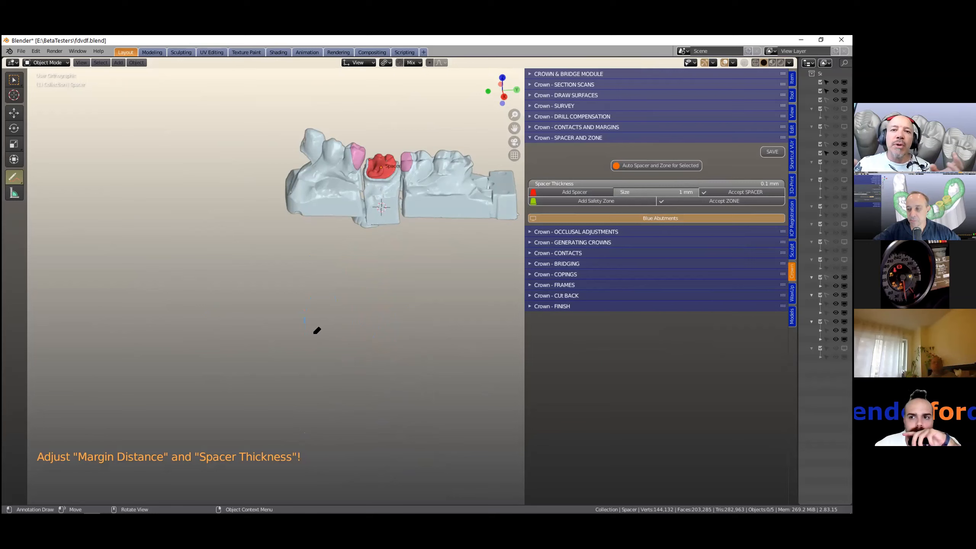
- Draw an annotation outline of a tooth die with a root and horizontal margin lines below the model
{"action": "left_click", "coordinate": [15, 178]}
{"action": "left_click", "coordinate": [48, 180]}
{"action": "mouse_move", "coordinate": [347, 317]}
{"action": "left_mouse_down"}
{"action": "mouse_move", "coordinate": [361, 377]}
{"action": "mouse_move", "coordinate": [363, 321]}
{"action": "mouse_move", "coordinate": [394, 308]}
{"action": "mouse_move", "coordinate": [381, 266]}
{"action": "mouse_move", "coordinate": [356, 248]}
{"action": "mouse_move", "coordinate": [331, 313]}
{"action": "mouse_move", "coordinate": [349, 315]}
{"action": "left_mouse_up"}
{"action": "scroll", "coordinate": [369, 369], "scroll_direction": "up", "scroll_amount": 1}
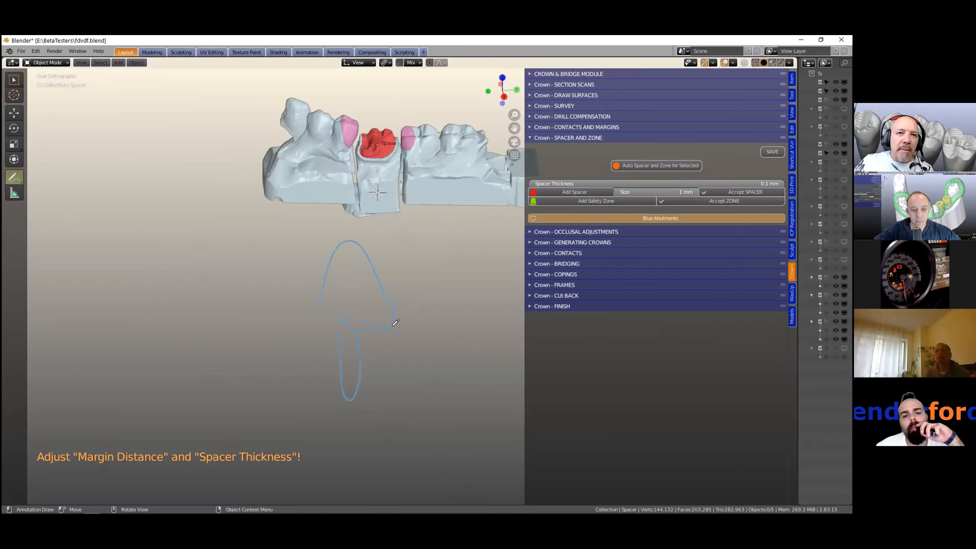
{"action": "left_click_drag", "start_coordinate": [336, 330], "coordinate": [316, 318]}
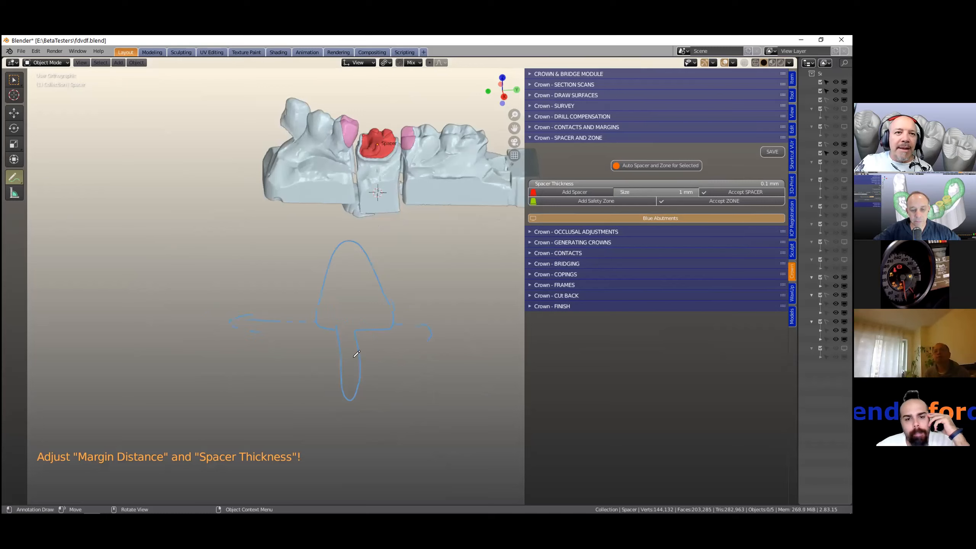
{"action": "left_click_drag", "start_coordinate": [355, 362], "coordinate": [326, 363]}
{"action": "middle_click_drag", "start_coordinate": [335, 364], "coordinate": [298, 295]}
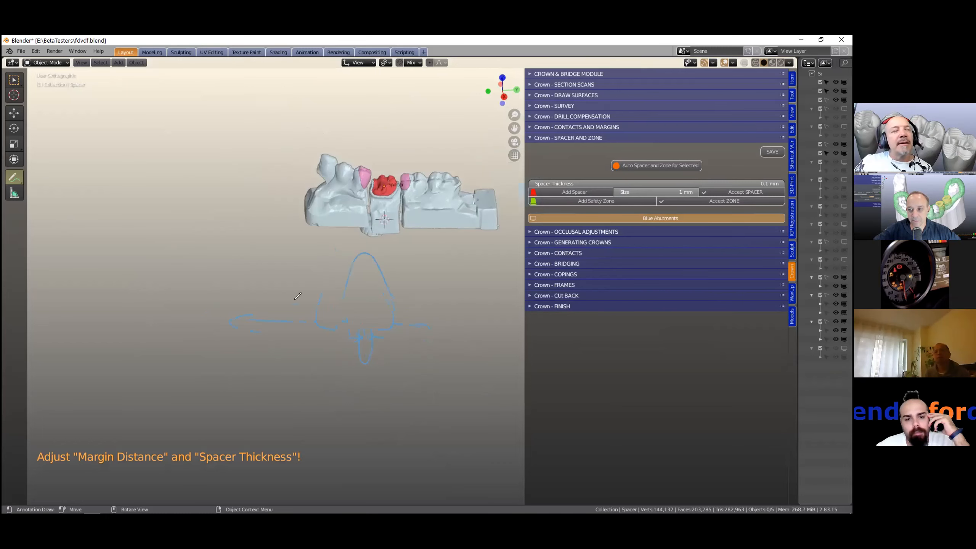
- Switch to the Annotate Eraser, erase the die sketch, and return to the Select tool
{"action": "left_click_drag", "start_coordinate": [21, 179], "coordinate": [33, 234]}
{"action": "mouse_move", "coordinate": [362, 344]}
{"action": "left_mouse_down"}
{"action": "mouse_move", "coordinate": [369, 281]}
{"action": "mouse_move", "coordinate": [286, 319]}
{"action": "mouse_move", "coordinate": [344, 306]}
{"action": "mouse_move", "coordinate": [379, 246]}
{"action": "mouse_move", "coordinate": [362, 331]}
{"action": "mouse_move", "coordinate": [427, 294]}
{"action": "mouse_move", "coordinate": [370, 346]}
{"action": "left_mouse_up"}
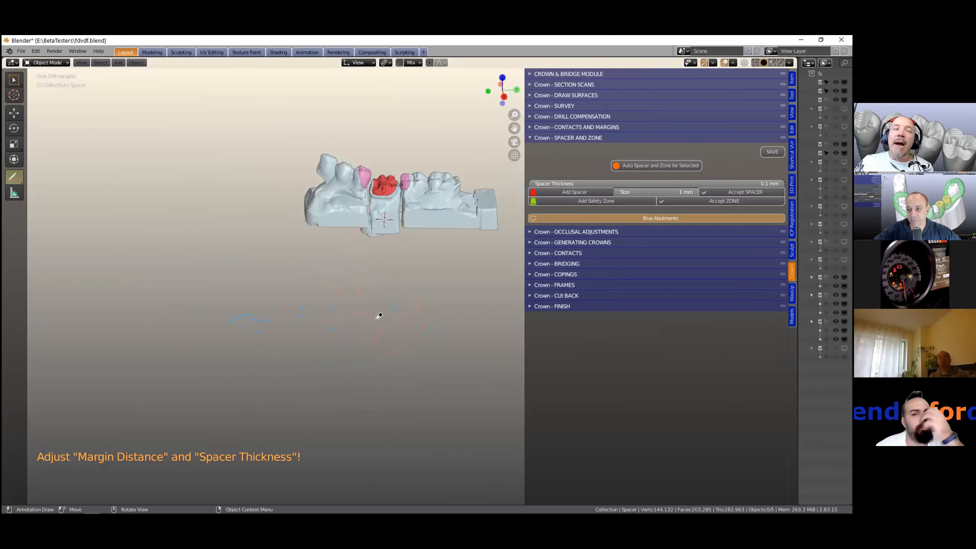
{"action": "left_click", "coordinate": [13, 80]}
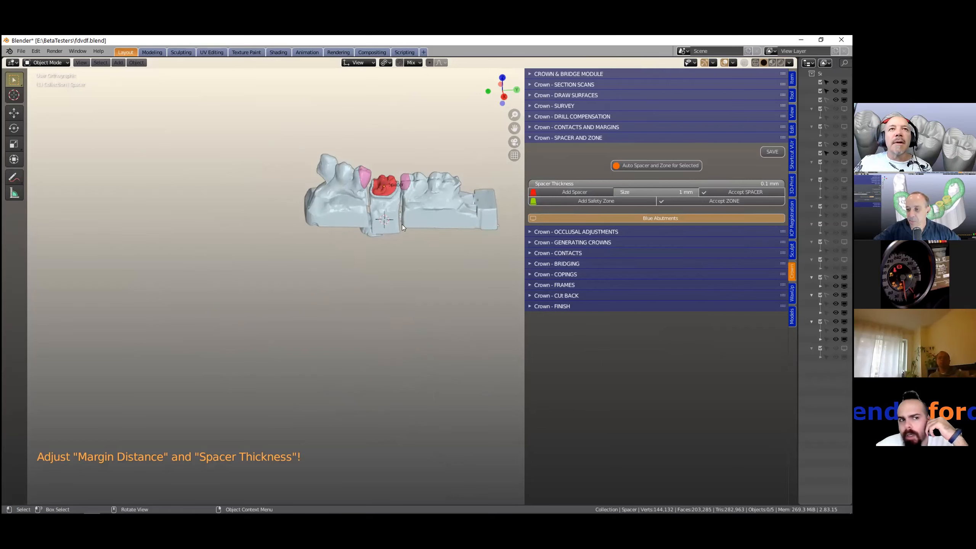
- Zoom in to examine the prepared tooth and its red spacer up close
{"action": "scroll", "coordinate": [408, 224], "scroll_direction": "up", "scroll_amount": 3}
{"action": "middle_click_drag", "start_coordinate": [410, 211], "coordinate": [371, 310], "text": "shift"}
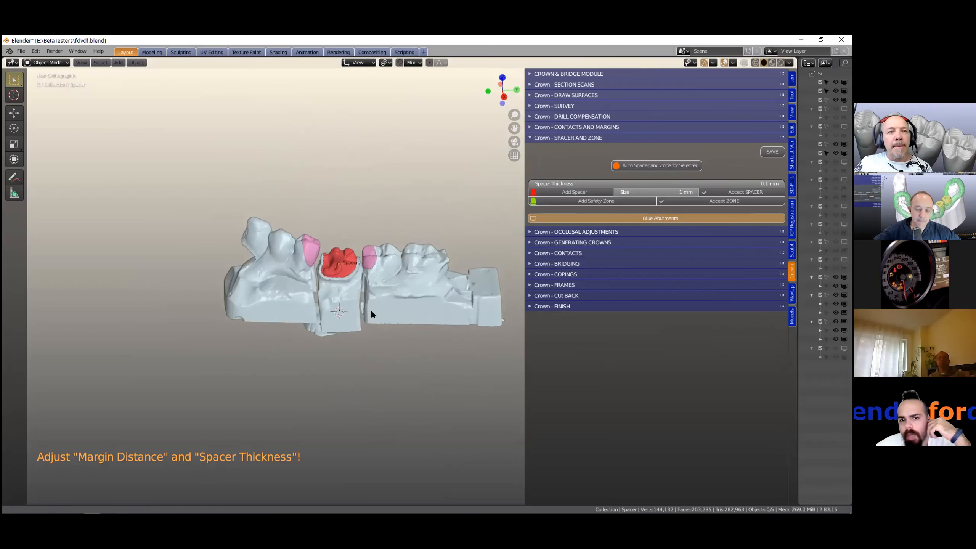
{"action": "scroll", "coordinate": [364, 300], "scroll_direction": "up", "scroll_amount": 4}
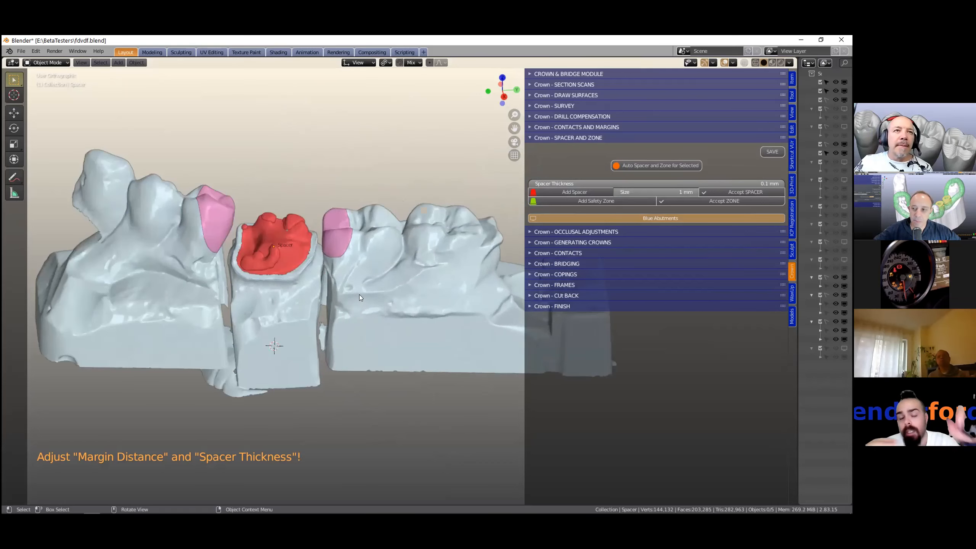
{"action": "left_click_drag", "start_coordinate": [20, 176], "coordinate": [32, 185]}
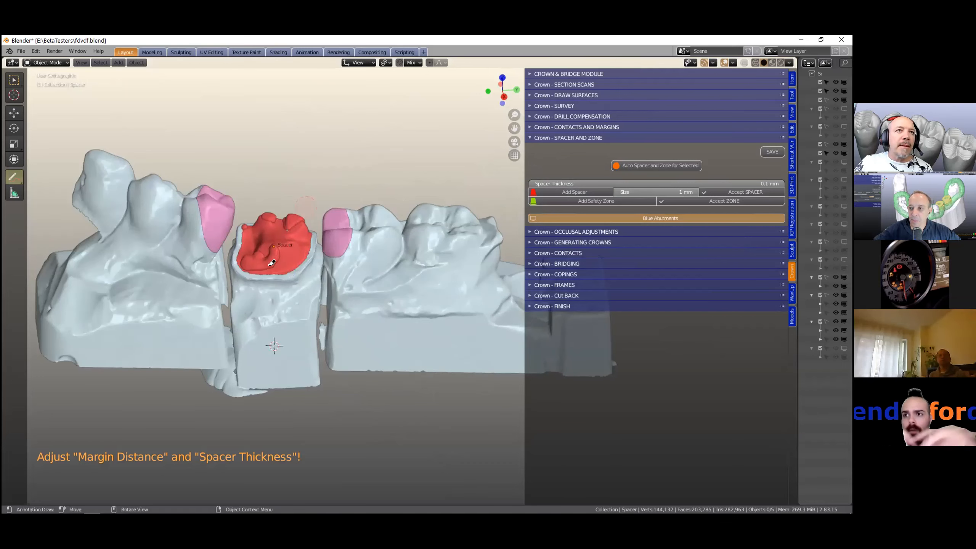
{"action": "left_click", "coordinate": [15, 82]}
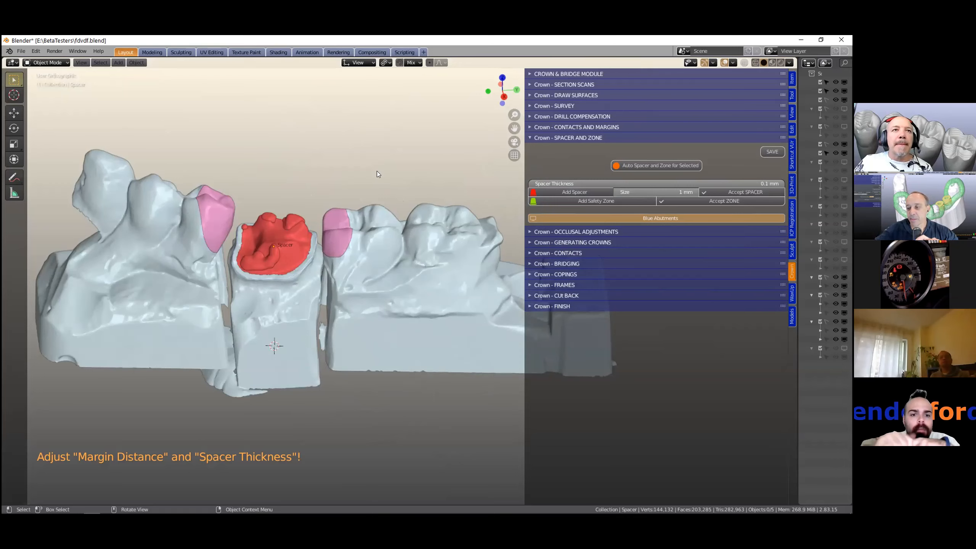
- Widen the outliner and make the Dies collection visible
{"action": "middle_click_drag", "start_coordinate": [339, 277], "coordinate": [430, 280], "text": "shift"}
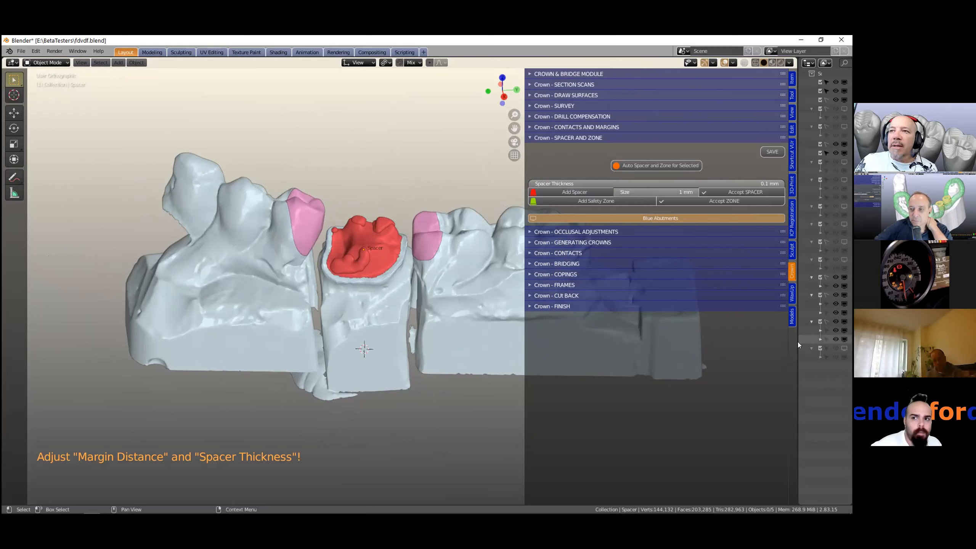
{"action": "left_click_drag", "start_coordinate": [797, 342], "coordinate": [638, 254]}
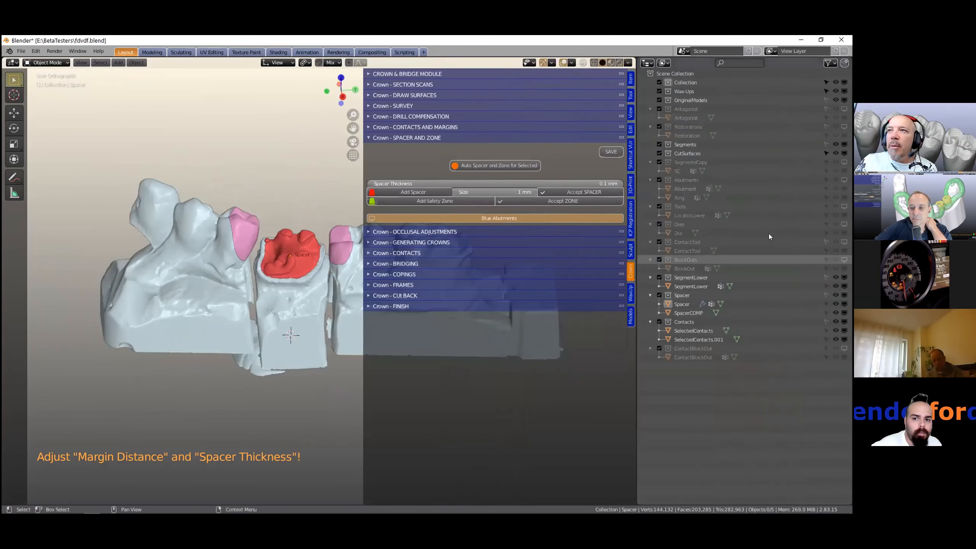
{"action": "left_click", "coordinate": [844, 224]}
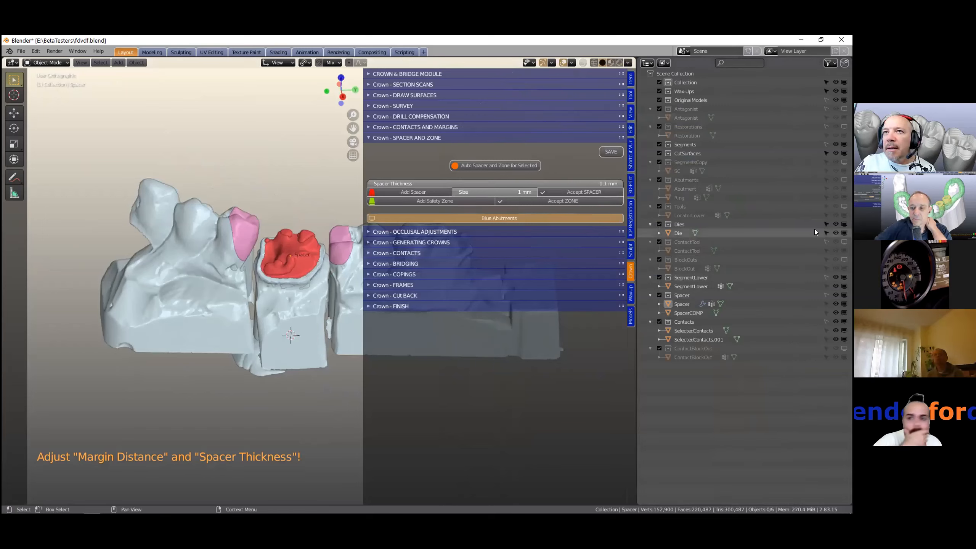
- Select the die beneath the prepared tooth in the viewport
{"action": "left_click", "coordinate": [253, 329]}
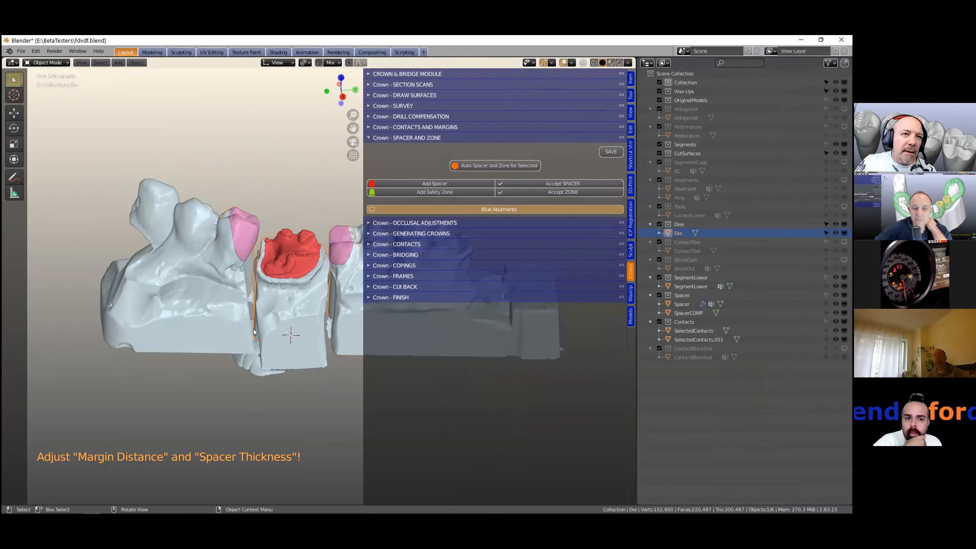
{"action": "key", "text": "alt+a"}
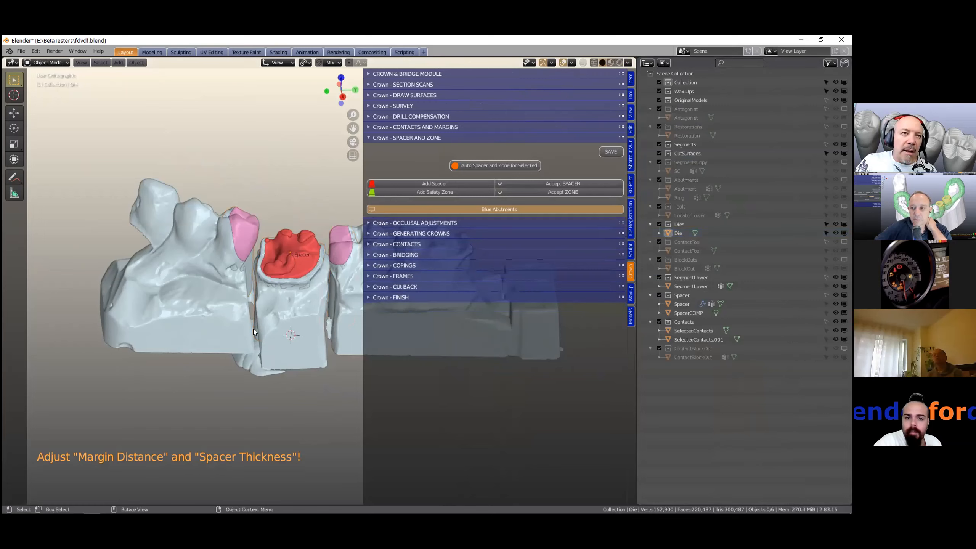
{"action": "left_click", "coordinate": [253, 321]}
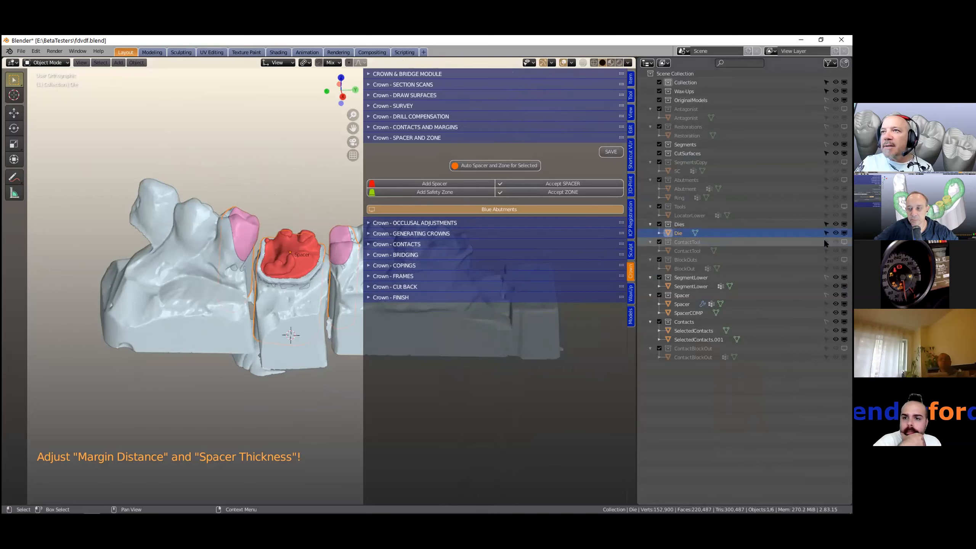
- Toggle visibility of the lower collections and the Segments collection in the outliner
{"action": "left_click_drag", "start_coordinate": [825, 278], "coordinate": [826, 339]}
{"action": "left_click", "coordinate": [821, 143]}
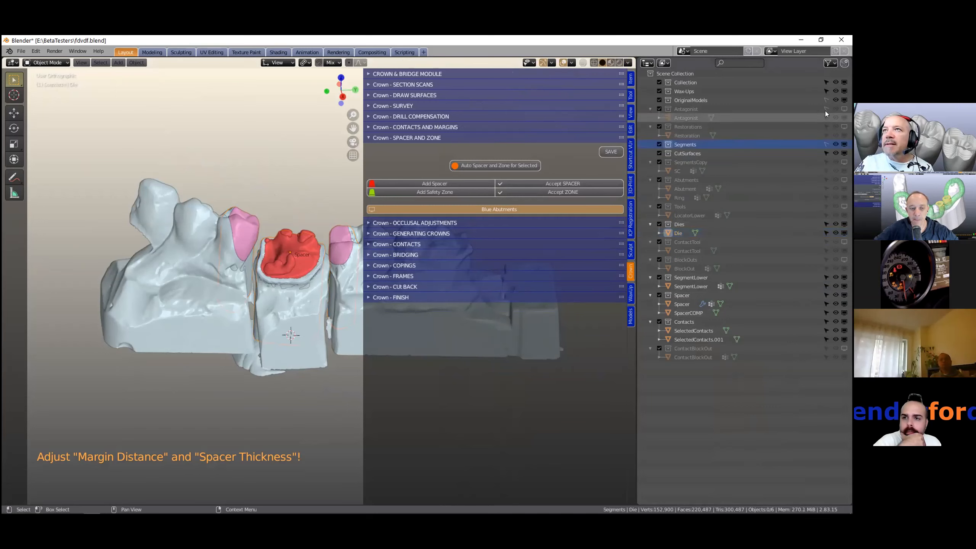
{"action": "left_click", "coordinate": [826, 144]}
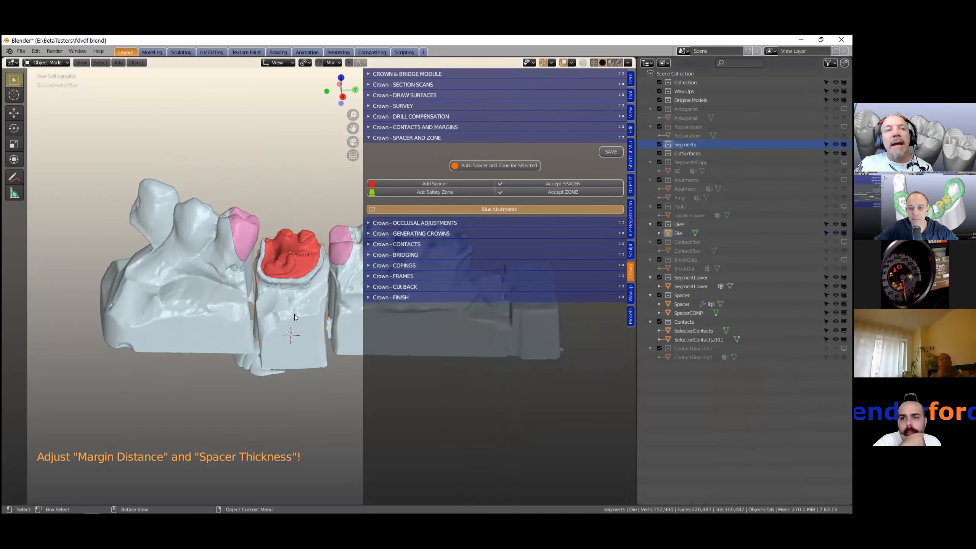
- Select the lower segment model, invert the selection and hide it to isolate the die and tooth segments
{"action": "left_click", "coordinate": [255, 332]}
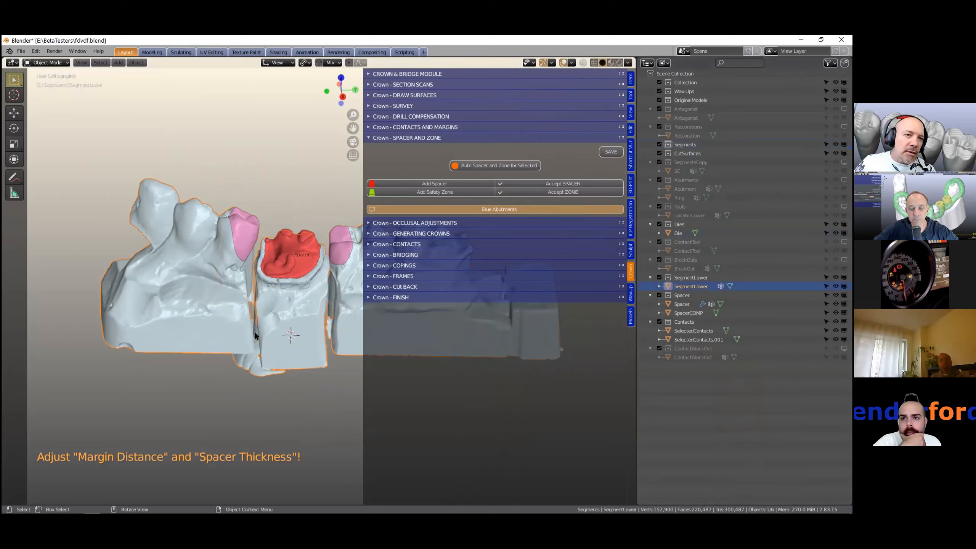
{"action": "key", "text": "ctrl+i"}
{"action": "key", "text": "h"}
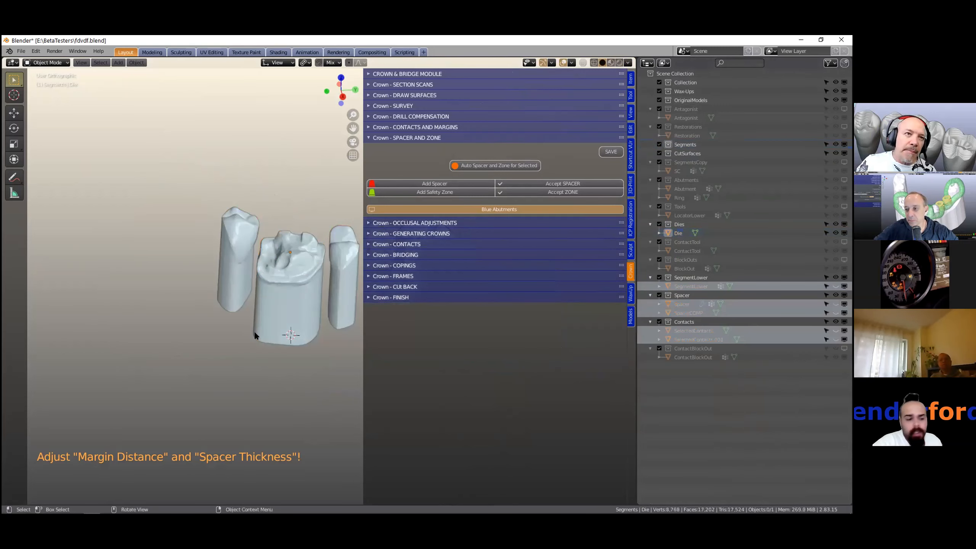
- Select the die and inspect it closely from different angles
{"action": "left_click", "coordinate": [255, 332]}
{"action": "scroll", "coordinate": [254, 331], "scroll_direction": "up", "scroll_amount": 5}
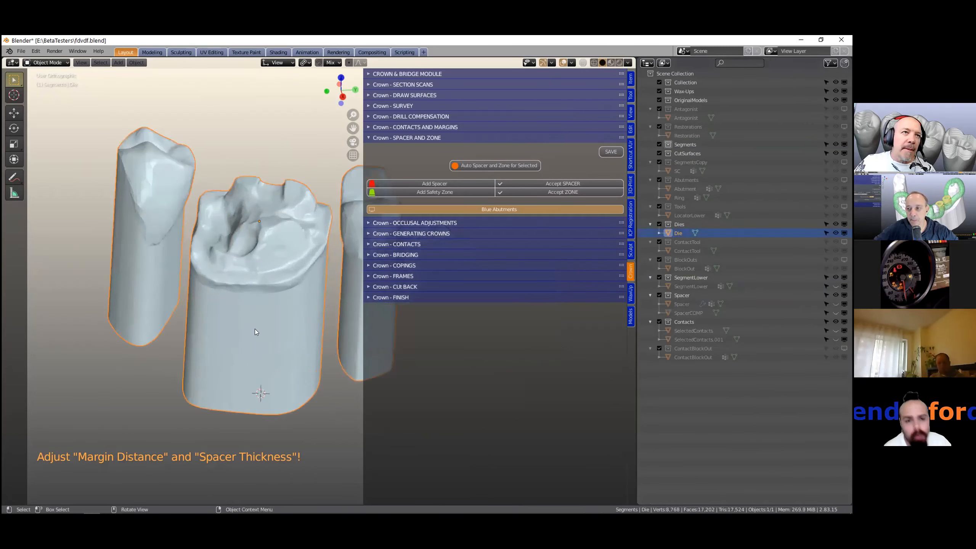
{"action": "middle_click_drag", "start_coordinate": [254, 329], "coordinate": [248, 356], "text": "shift"}
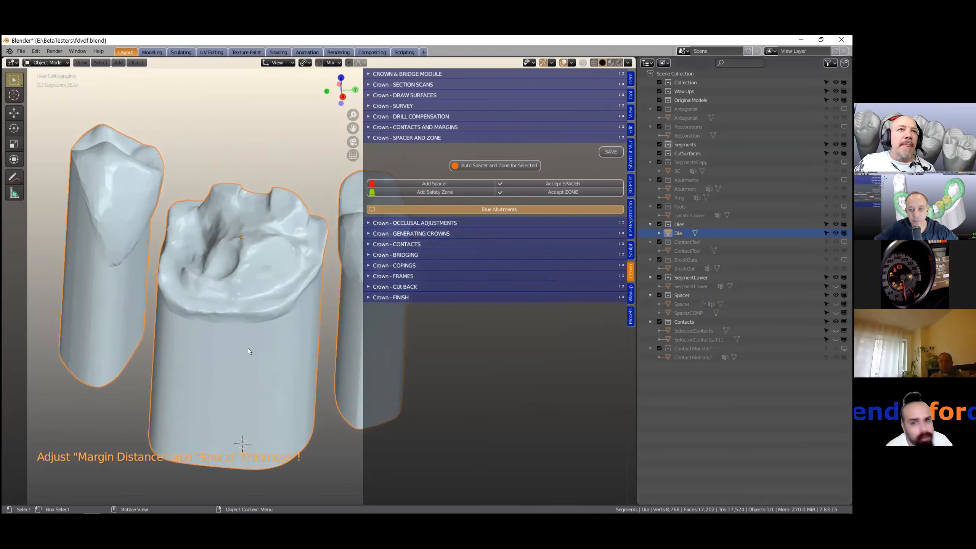
{"action": "mouse_move", "coordinate": [248, 349]}
{"action": "middle_mouse_down"}
{"action": "mouse_move", "coordinate": [274, 310]}
{"action": "mouse_move", "coordinate": [247, 352]}
{"action": "middle_mouse_up"}
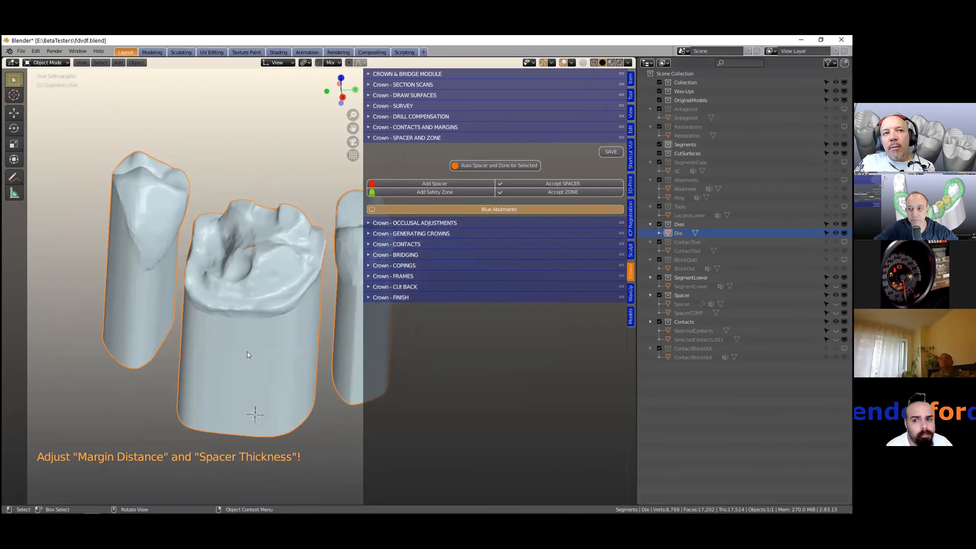
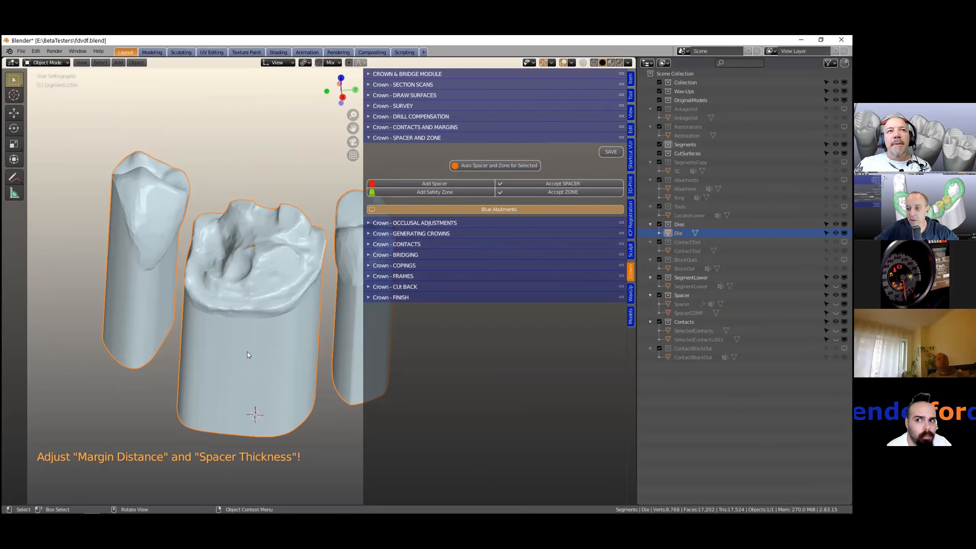
- Widen the add-on panel area and select the lower segment model
{"action": "left_click_drag", "start_coordinate": [634, 360], "coordinate": [730, 371]}
{"action": "scroll", "coordinate": [466, 266], "scroll_direction": "down", "scroll_amount": 4}
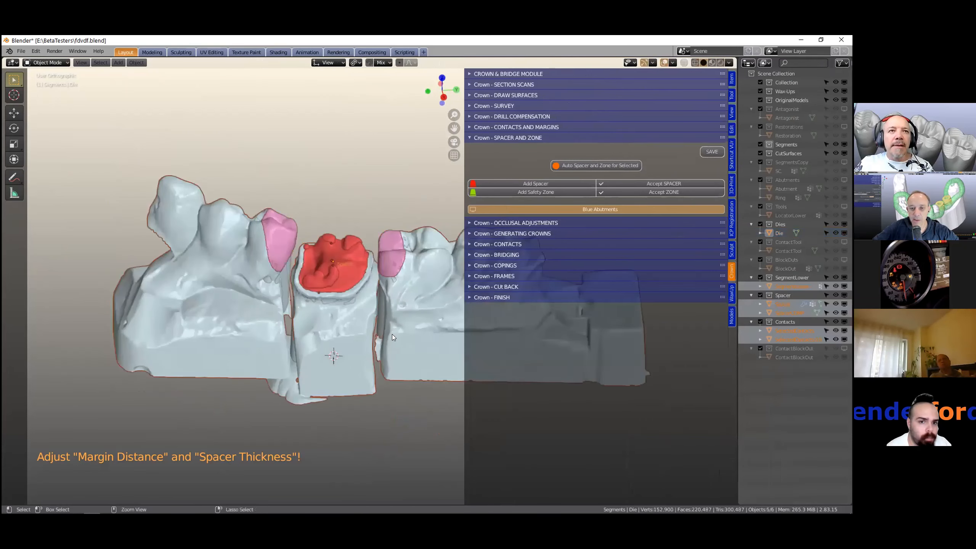
{"action": "left_click", "coordinate": [392, 334]}
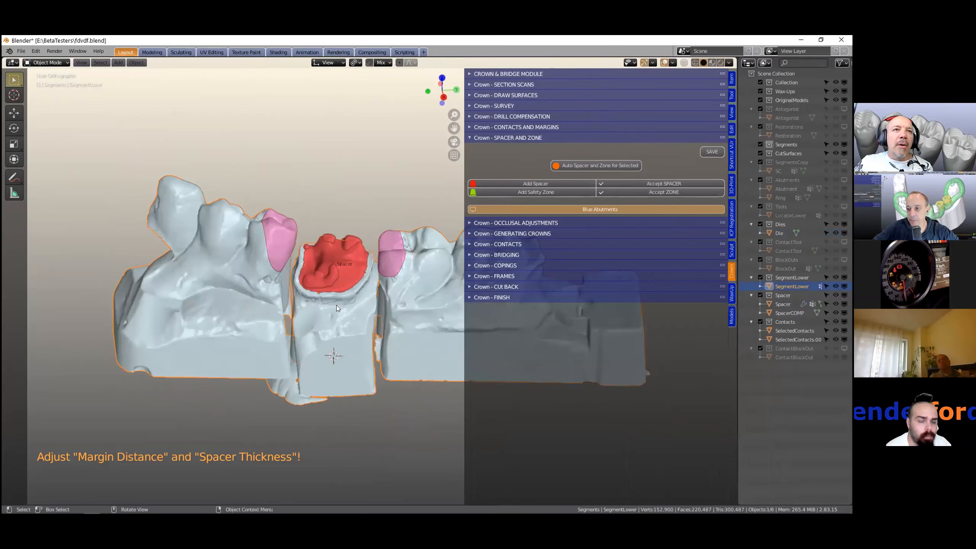
- Undo four steps to return to the spacer-adding stage on the die
{"action": "scroll", "coordinate": [336, 306], "scroll_direction": "up", "scroll_amount": 4}
{"action": "left_click", "coordinate": [335, 271], "text": "ctrl"}
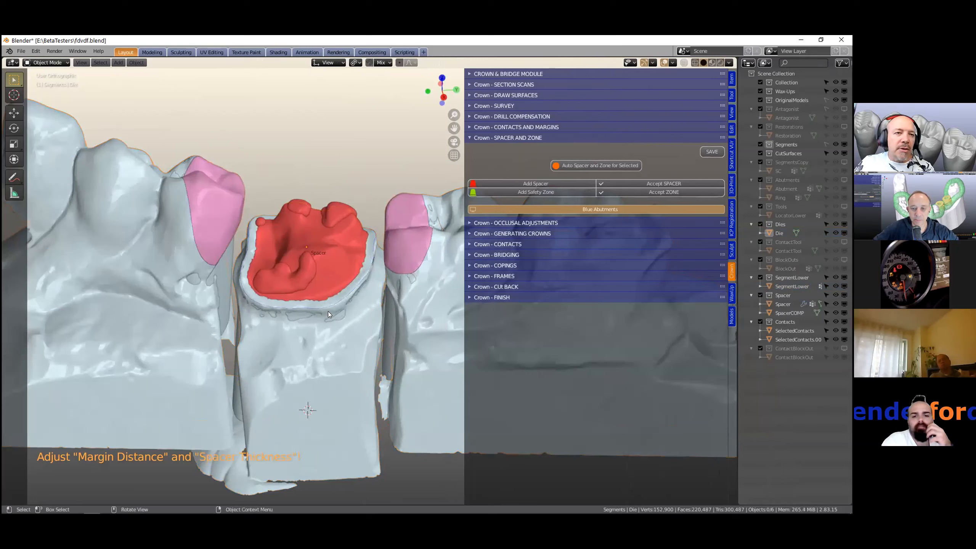
{"action": "scroll", "coordinate": [328, 312], "scroll_direction": "down", "scroll_amount": 3}
{"action": "left_click", "coordinate": [344, 280]}
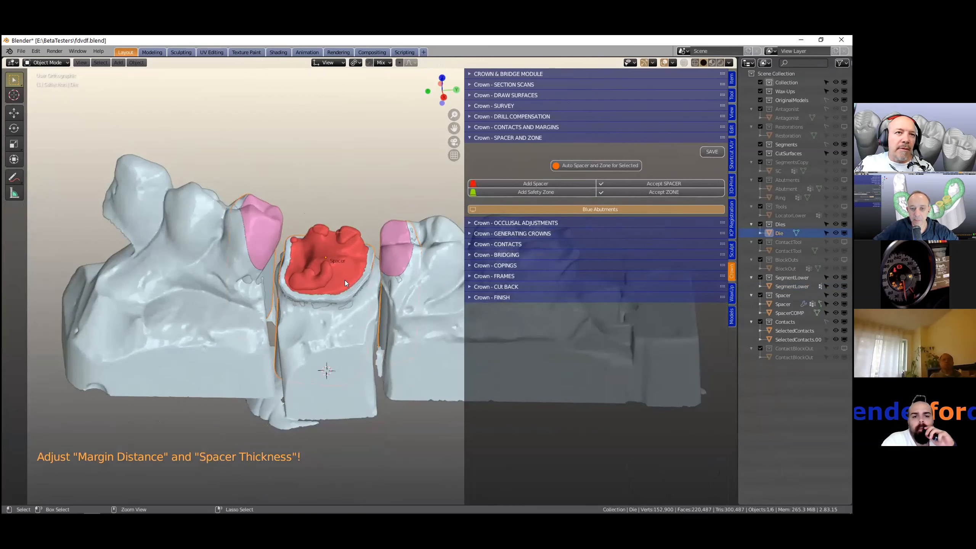
{"action": "key", "text": "ctrl+z"}
{"action": "key", "text": "ctrl+z"}
{"action": "key", "text": "ctrl+z"}
{"action": "key", "text": "ctrl+z"}
{"action": "key", "text": "ctrl+z"}
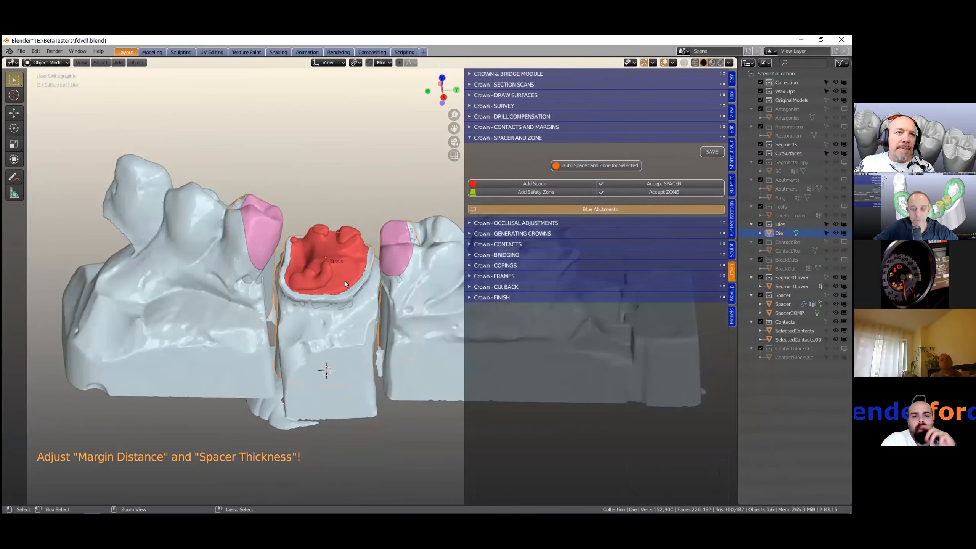
{"action": "key", "text": "ctrl+z"}
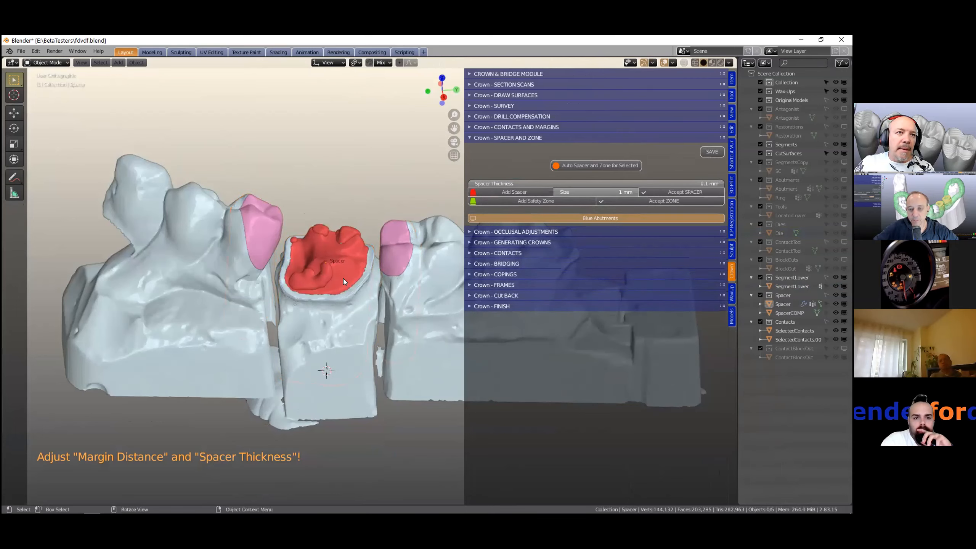
- Reopen the recent file fdvdf.blend
{"action": "scroll", "coordinate": [338, 273], "scroll_direction": "down", "scroll_amount": 2}
{"action": "scroll", "coordinate": [339, 277], "scroll_direction": "up", "scroll_amount": 2}
{"action": "scroll", "coordinate": [335, 274], "scroll_direction": "up", "scroll_amount": 2}
{"action": "scroll", "coordinate": [337, 277], "scroll_direction": "down", "scroll_amount": 1}
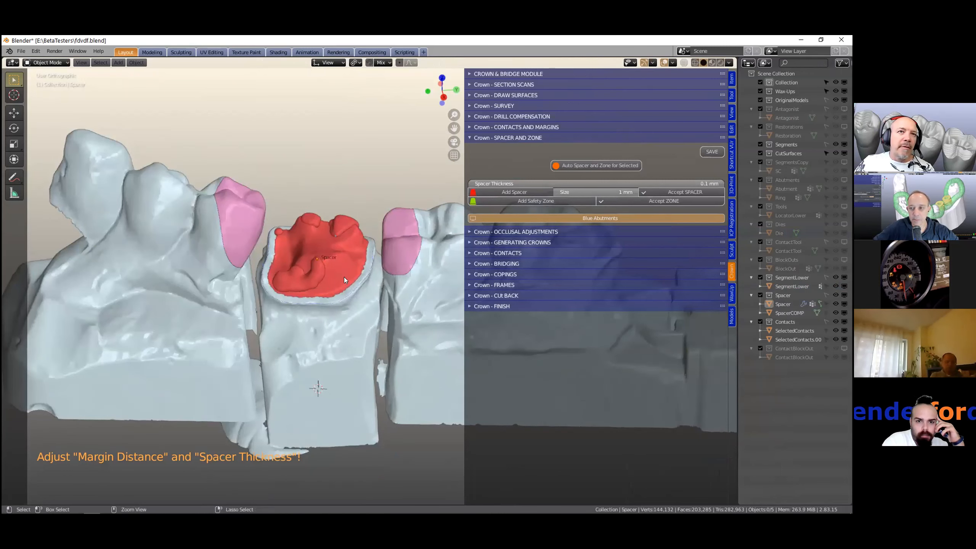
{"action": "scroll", "coordinate": [337, 260], "scroll_direction": "down", "scroll_amount": 3}
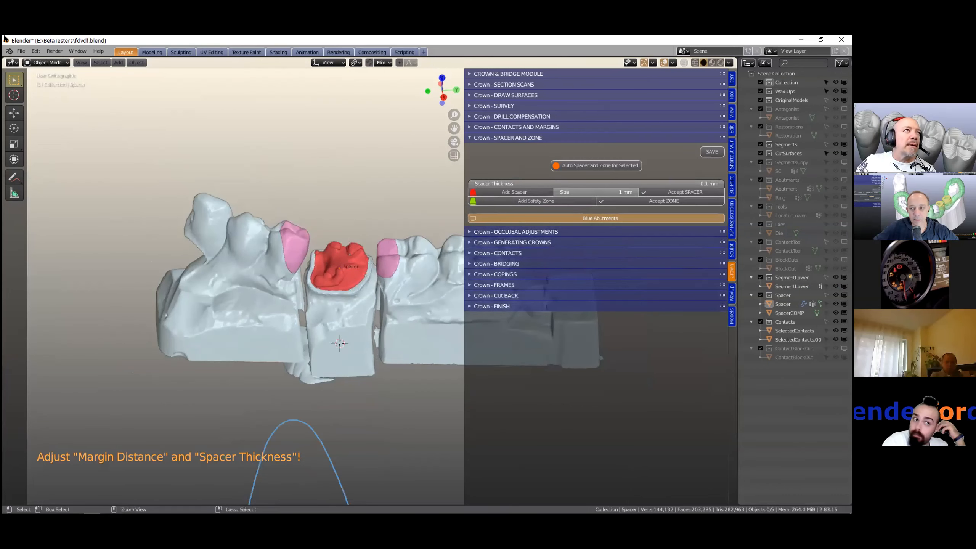
{"action": "left_click", "coordinate": [21, 52]}
{"action": "mouse_move", "coordinate": [42, 78]}
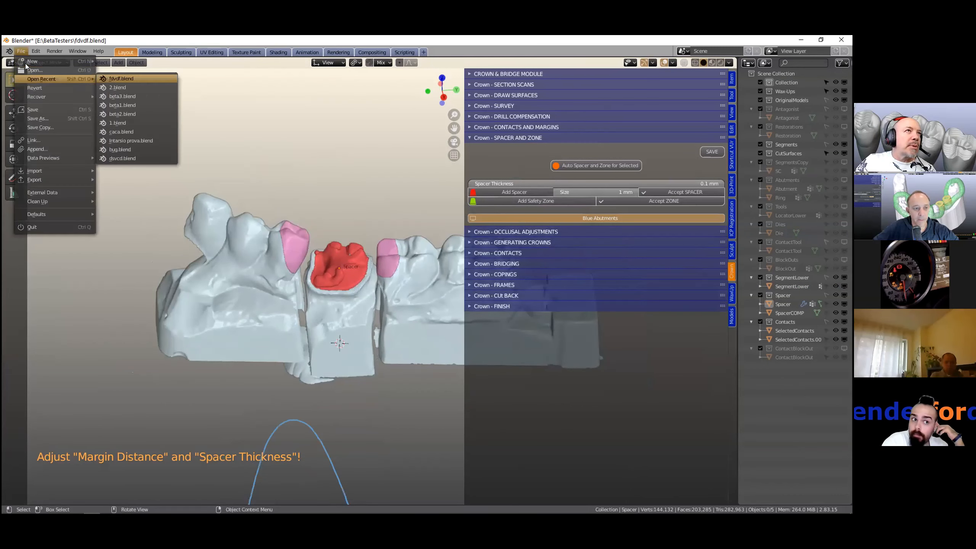
{"action": "left_click", "coordinate": [115, 78]}
{"action": "left_click", "coordinate": [442, 295]}
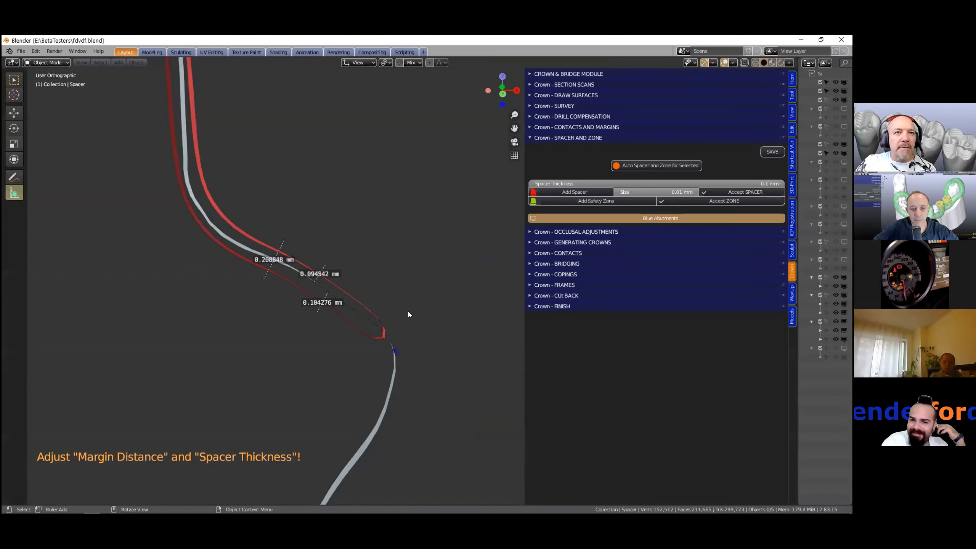
- Clear the clipping region and examine the ruler measurements around the prepared tooth
{"action": "key", "text": "alt+b"}
{"action": "scroll", "coordinate": [280, 337], "scroll_direction": "down", "scroll_amount": 2}
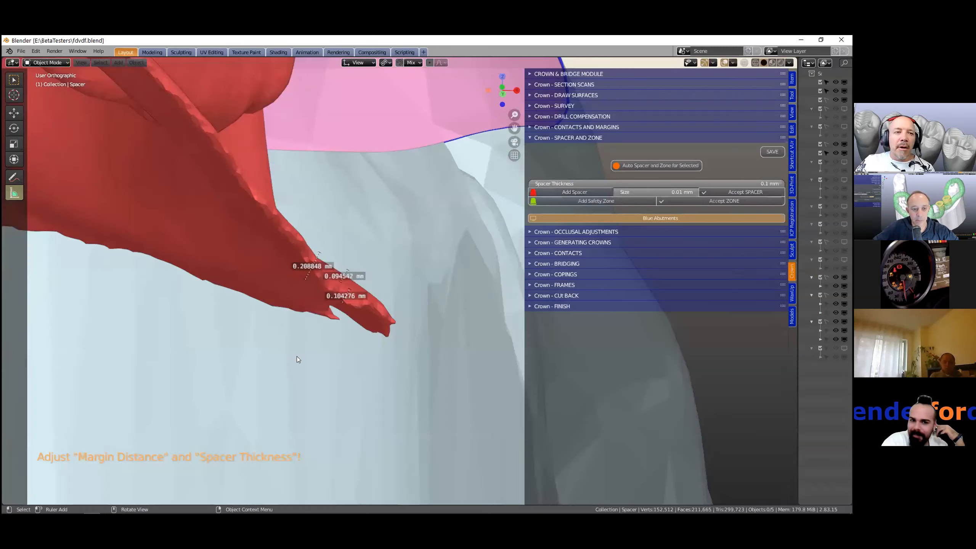
{"action": "scroll", "coordinate": [297, 356], "scroll_direction": "down", "scroll_amount": 1}
{"action": "scroll", "coordinate": [436, 291], "scroll_direction": "down", "scroll_amount": 10}
{"action": "middle_click_drag", "start_coordinate": [436, 291], "coordinate": [222, 337]}
{"action": "scroll", "coordinate": [281, 337], "scroll_direction": "down", "scroll_amount": 3}
{"action": "middle_click_drag", "start_coordinate": [483, 269], "coordinate": [286, 335], "text": "shift"}
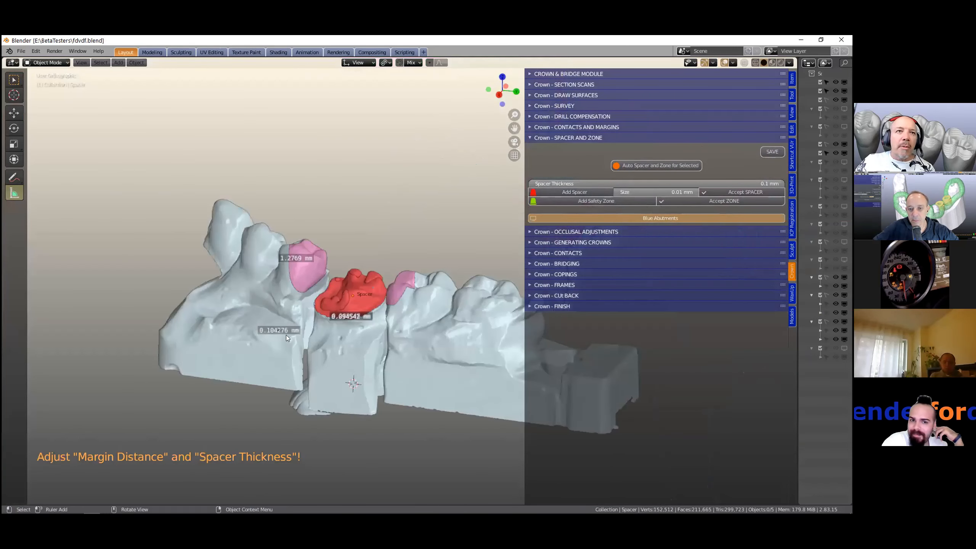
{"action": "scroll", "coordinate": [306, 317], "scroll_direction": "up", "scroll_amount": 4}
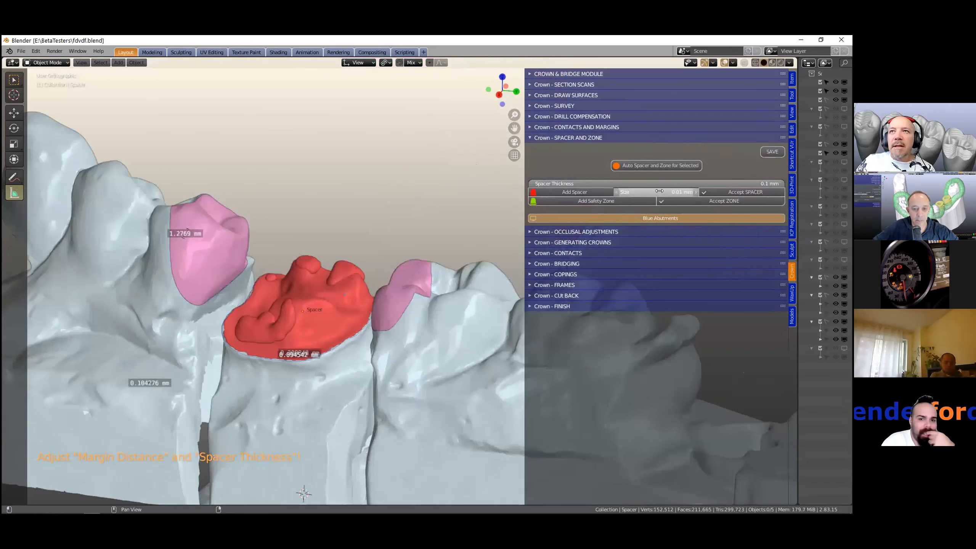
- Set the spacer size to 1 mm and accept the spacer
{"action": "left_click", "coordinate": [661, 191]}
{"action": "type", "text": "1"}
{"action": "key", "text": "Return"}
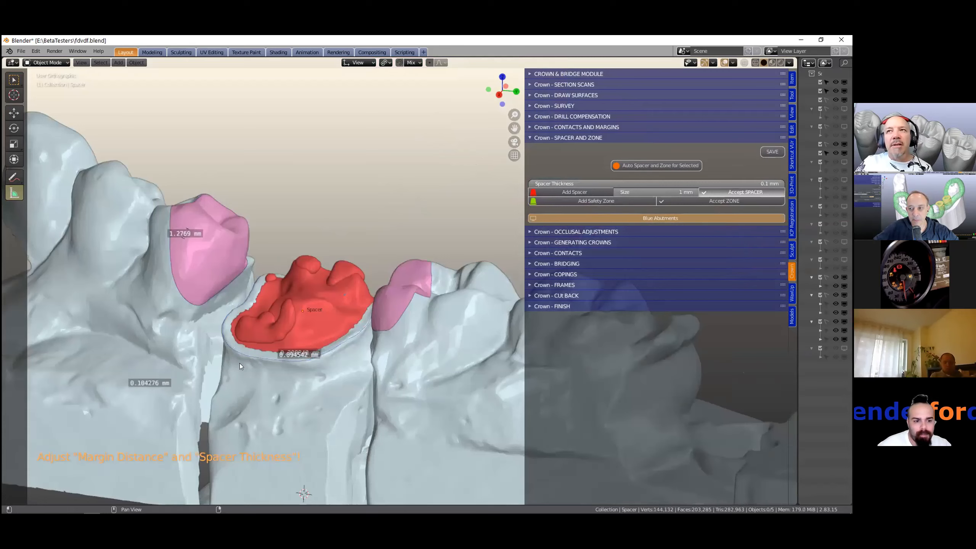
{"action": "middle_click_drag", "start_coordinate": [240, 363], "coordinate": [265, 384]}
{"action": "scroll", "coordinate": [263, 370], "scroll_direction": "up", "scroll_amount": 2}
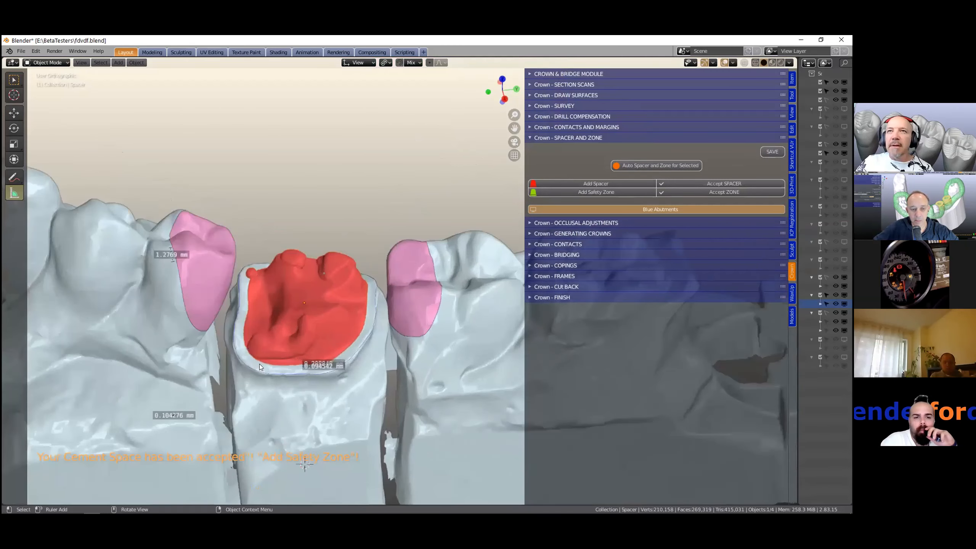
- Add the safety zone on the prepared tooth and accept it
{"action": "middle_click_drag", "start_coordinate": [326, 310], "coordinate": [321, 296]}
{"action": "scroll", "coordinate": [427, 265], "scroll_direction": "down", "scroll_amount": 2}
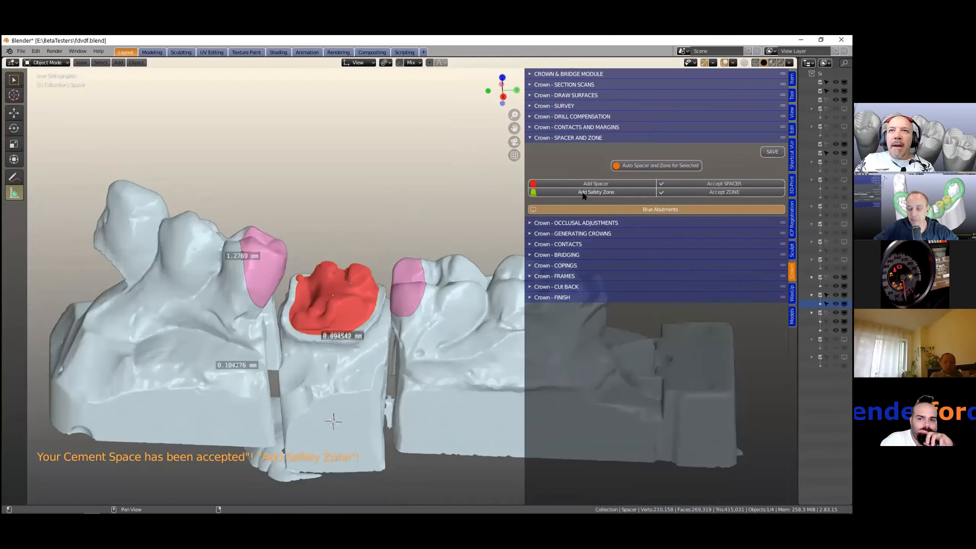
{"action": "left_click", "coordinate": [614, 193]}
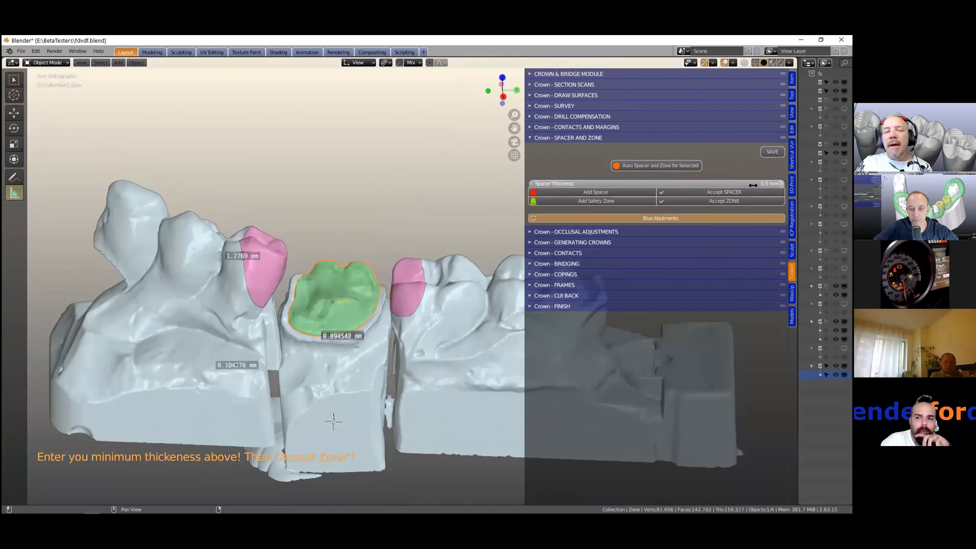
{"action": "left_click", "coordinate": [721, 201]}
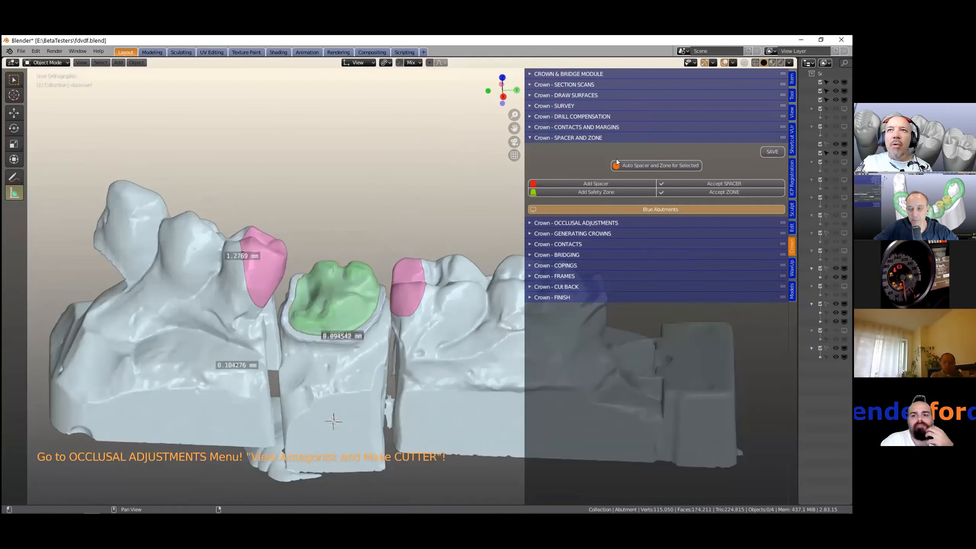
- Open the Occlusal Adjustments section and display the antagonist
{"action": "scroll", "coordinate": [403, 325], "scroll_direction": "down", "scroll_amount": 1}
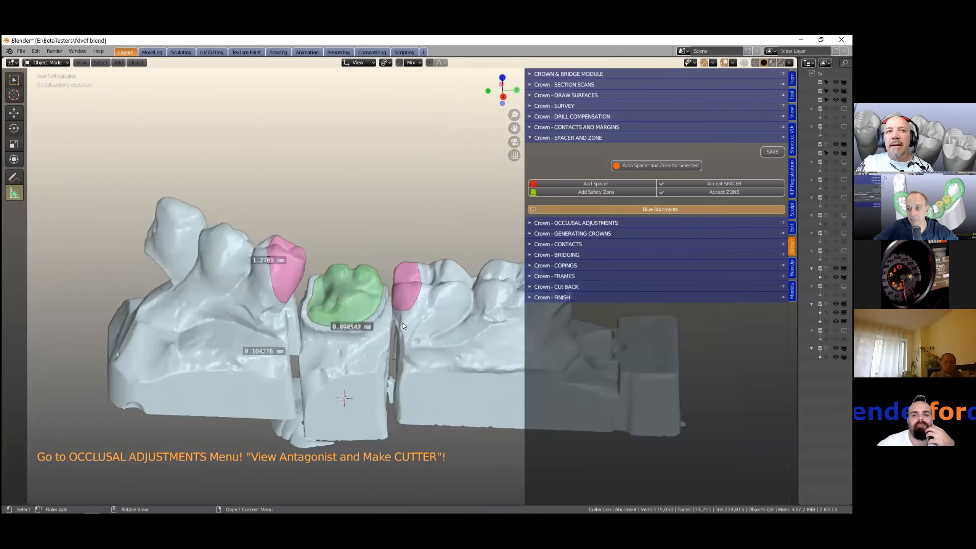
{"action": "left_click", "coordinate": [530, 222]}
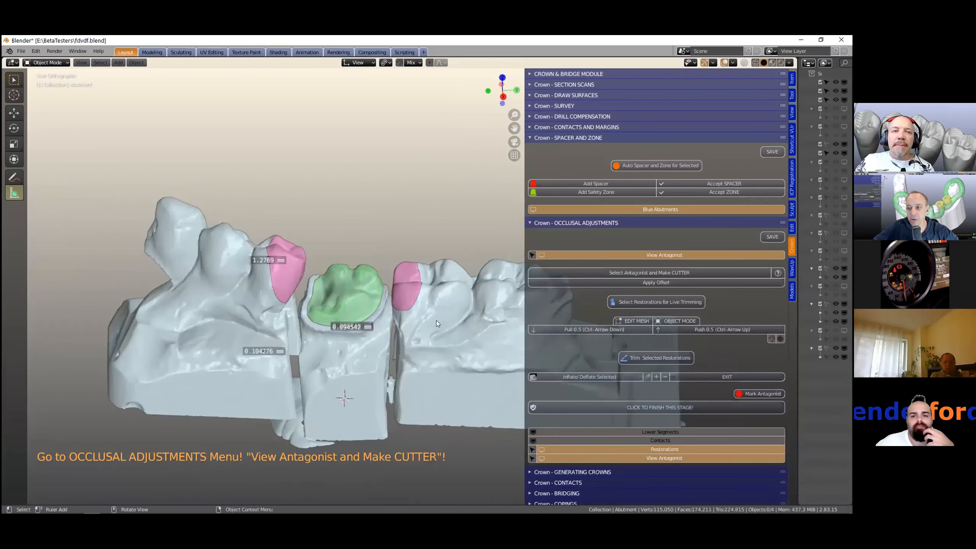
{"action": "scroll", "coordinate": [428, 331], "scroll_direction": "down", "scroll_amount": 1}
{"action": "middle_click_drag", "start_coordinate": [427, 330], "coordinate": [438, 292], "text": "shift"}
{"action": "scroll", "coordinate": [435, 304], "scroll_direction": "up", "scroll_amount": 1}
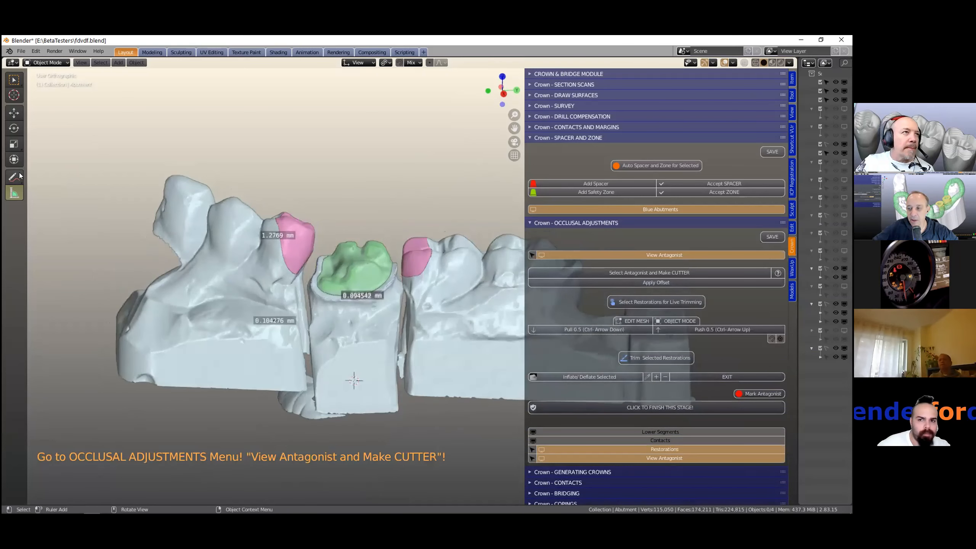
{"action": "left_click", "coordinate": [13, 80]}
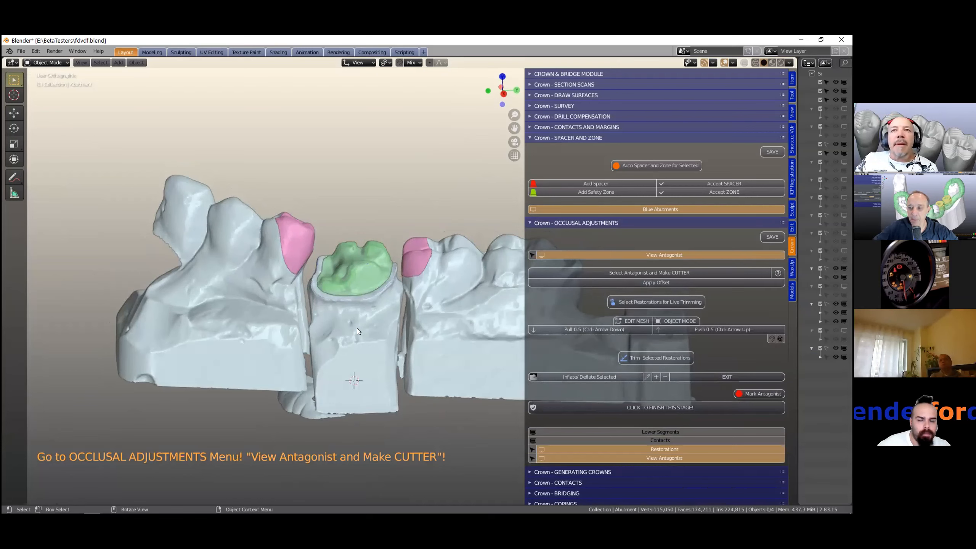
{"action": "left_click", "coordinate": [602, 222], "text": "ctrl"}
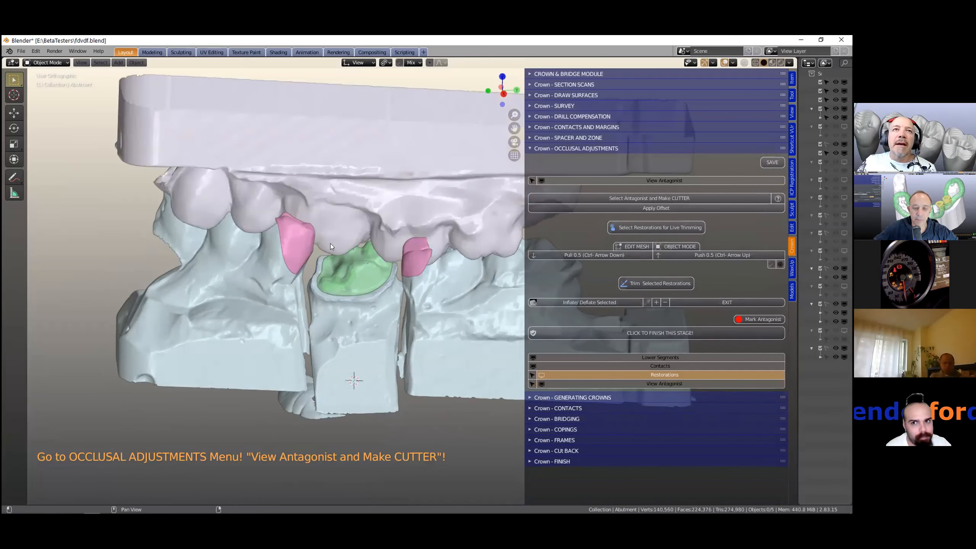
- Select the antagonist and make the cutter from it
{"action": "scroll", "coordinate": [349, 220], "scroll_direction": "down", "scroll_amount": 2}
{"action": "scroll", "coordinate": [350, 221], "scroll_direction": "up", "scroll_amount": 1}
{"action": "left_click", "coordinate": [350, 243]}
{"action": "middle_click_drag", "start_coordinate": [350, 243], "coordinate": [351, 239]}
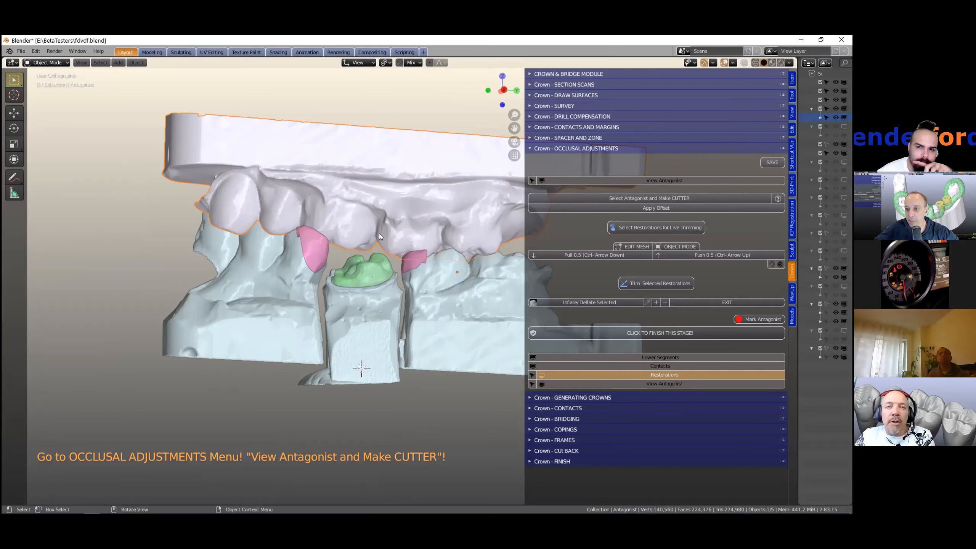
{"action": "middle_click_drag", "start_coordinate": [376, 222], "coordinate": [429, 186]}
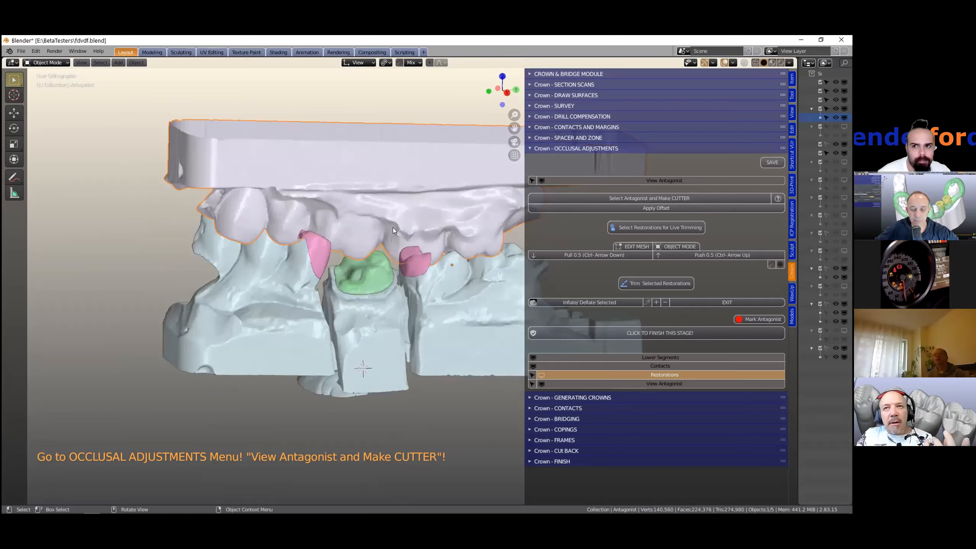
{"action": "middle_click_drag", "start_coordinate": [395, 221], "coordinate": [395, 216]}
{"action": "left_click", "coordinate": [614, 197]}
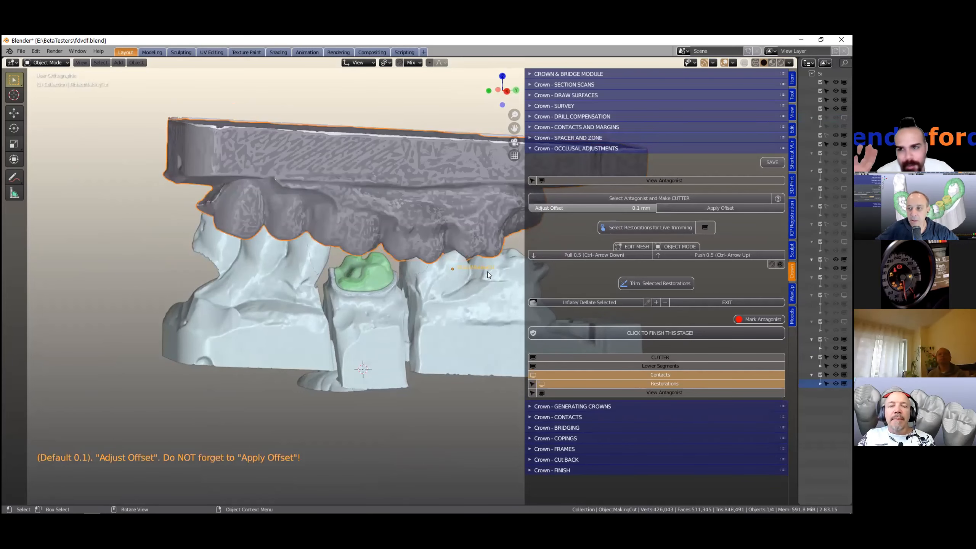
- Expand the Spacer and Zone section again and inspect the cutter over the prepared tooth
{"action": "middle_click_drag", "start_coordinate": [488, 249], "coordinate": [488, 249]}
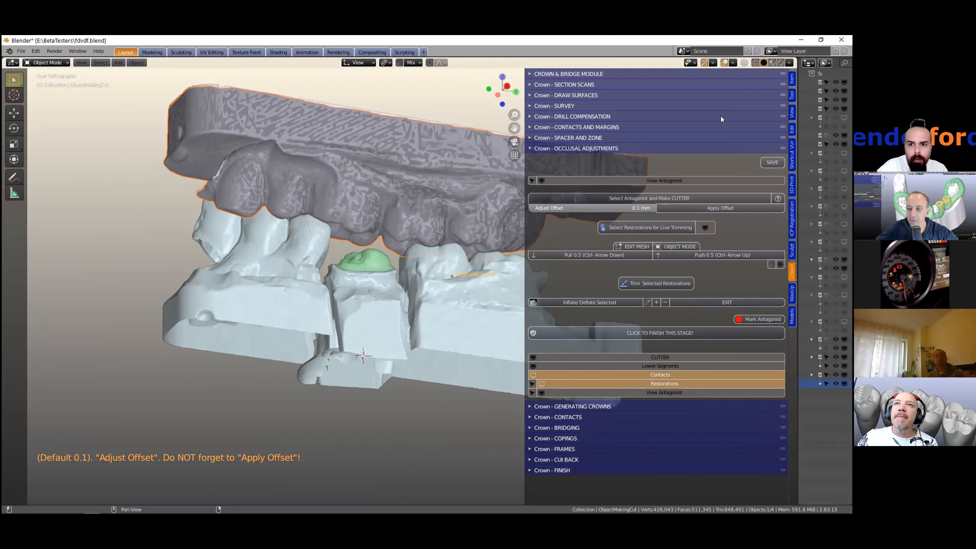
{"action": "left_click", "coordinate": [642, 138]}
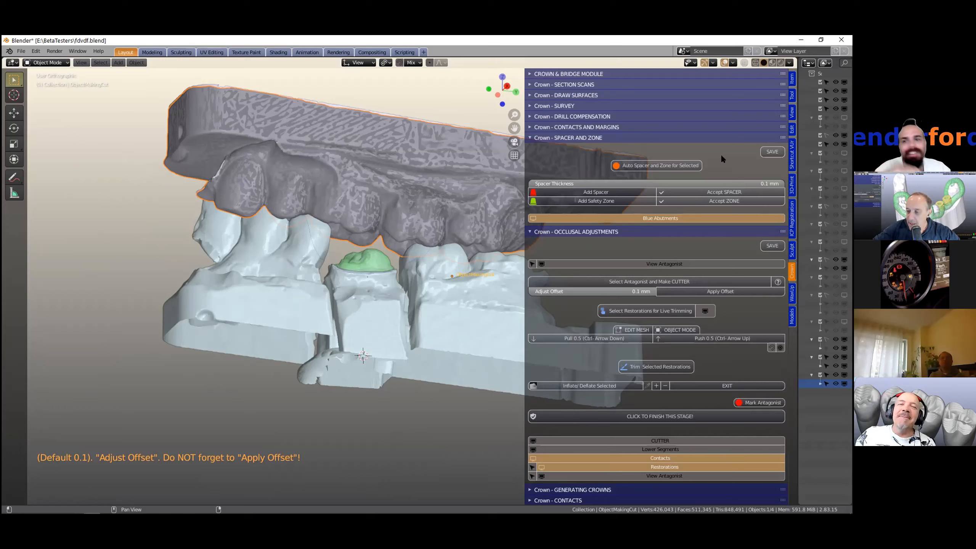
{"action": "scroll", "coordinate": [321, 269], "scroll_direction": "down", "scroll_amount": 2}
{"action": "middle_click_drag", "start_coordinate": [321, 281], "coordinate": [330, 302]}
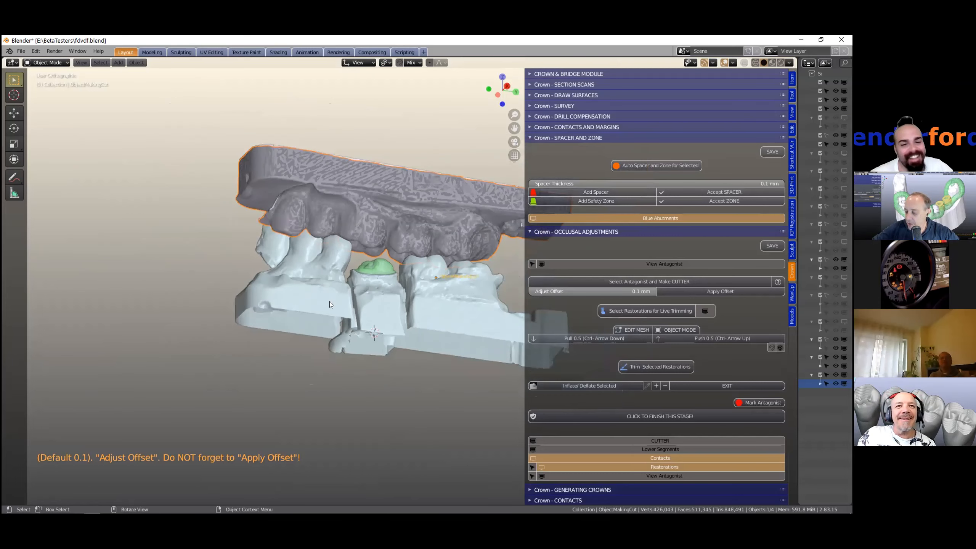
{"action": "scroll", "coordinate": [338, 300], "scroll_direction": "up", "scroll_amount": 1}
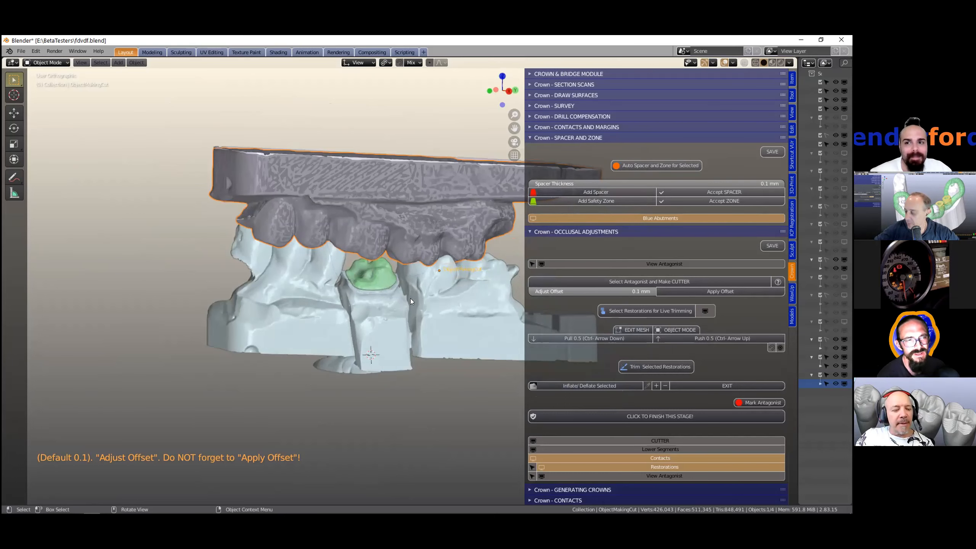
{"action": "scroll", "coordinate": [410, 298], "scroll_direction": "up", "scroll_amount": 2}
{"action": "scroll", "coordinate": [410, 298], "scroll_direction": "up", "scroll_amount": 2}
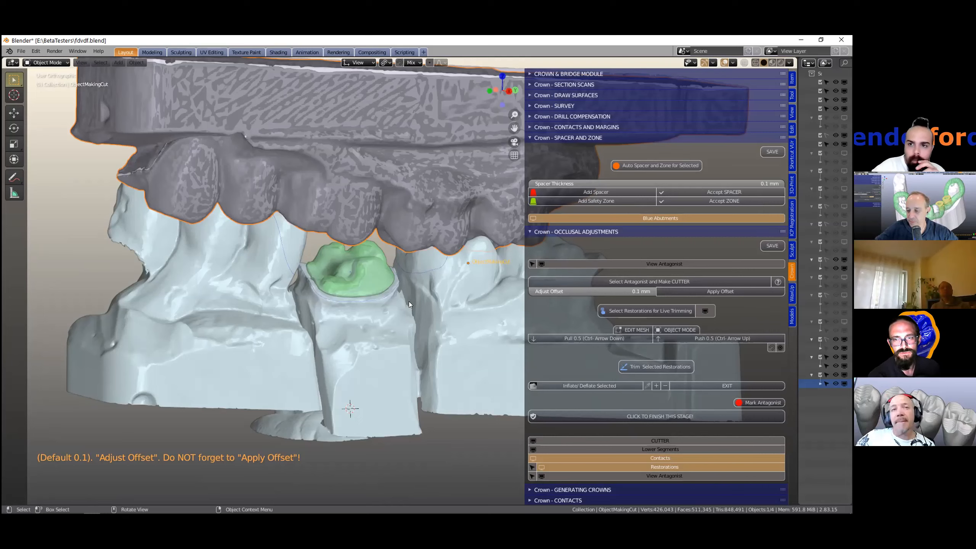
- Set the cutter's adjust offset to 0.2 mm
{"action": "scroll", "coordinate": [558, 291], "scroll_direction": "down", "scroll_amount": 3}
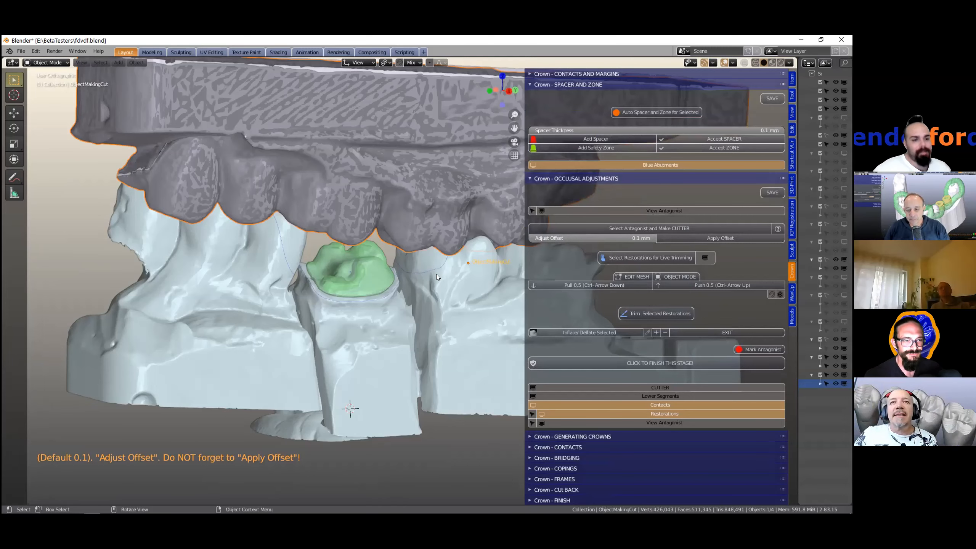
{"action": "scroll", "coordinate": [450, 241], "scroll_direction": "up", "scroll_amount": 2}
{"action": "middle_click_drag", "start_coordinate": [449, 256], "coordinate": [446, 264]}
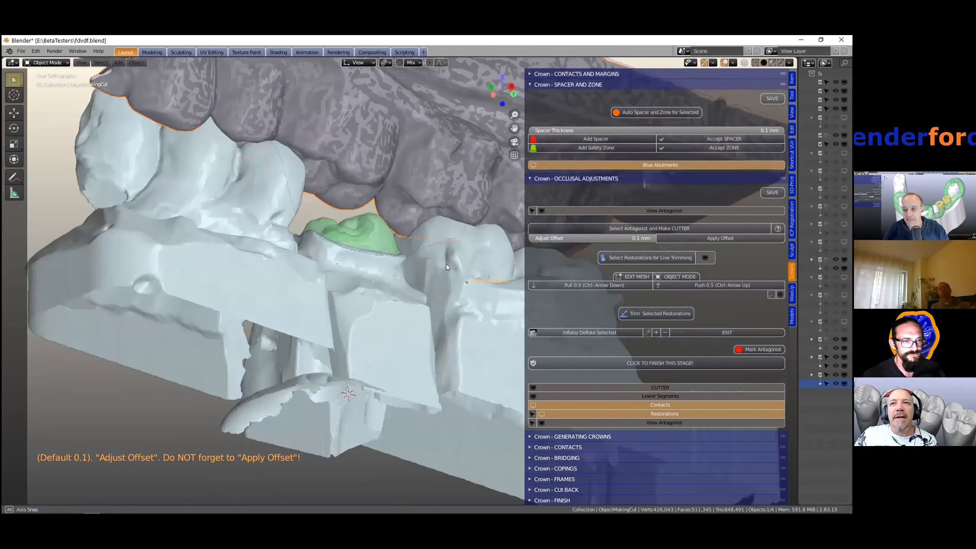
{"action": "middle_click_drag", "start_coordinate": [574, 238], "coordinate": [615, 238]}
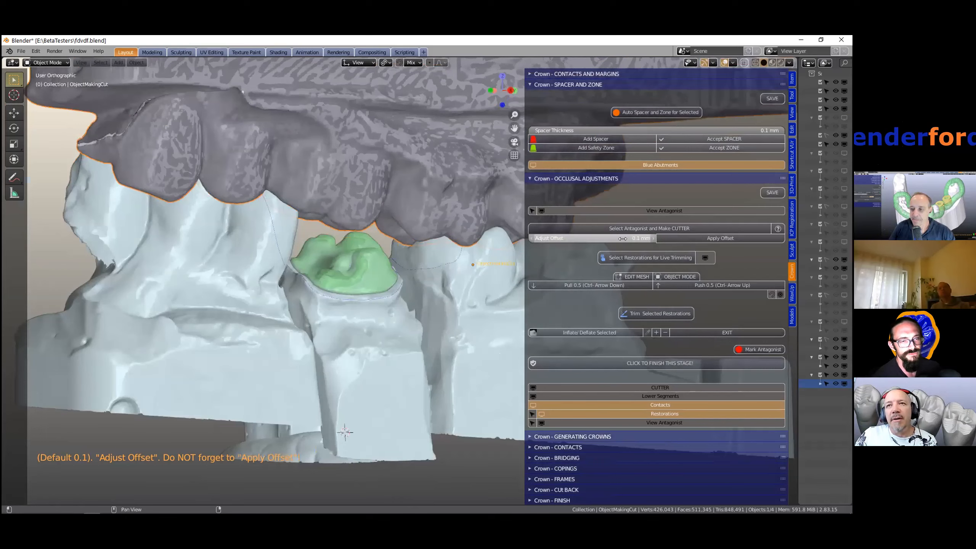
{"action": "left_click", "coordinate": [623, 238]}
{"action": "type", "text": "0.2"}
{"action": "key", "text": "Return"}
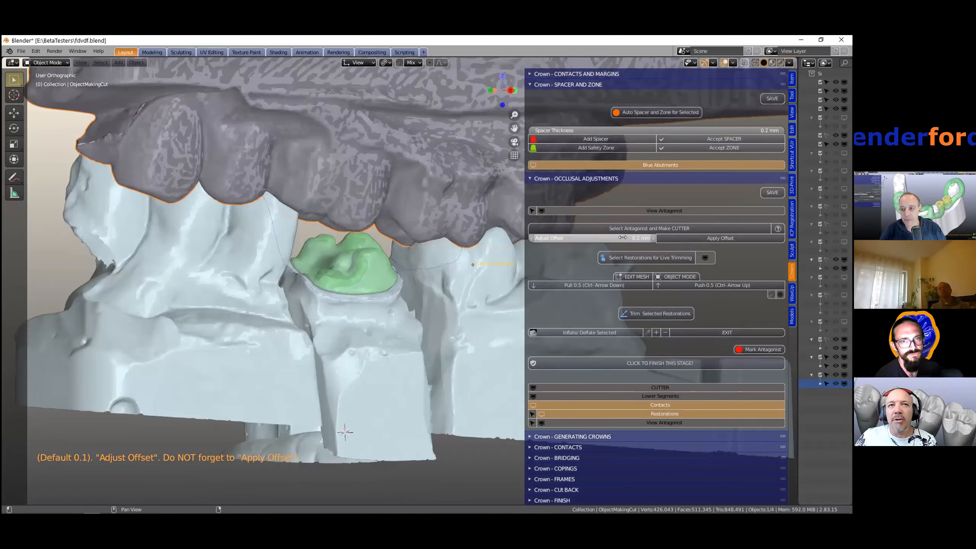
- Set the cutter's adjust offset to 0.1 mm and apply the offset
{"action": "left_click", "coordinate": [623, 238]}
{"action": "type", "text": "0.1"}
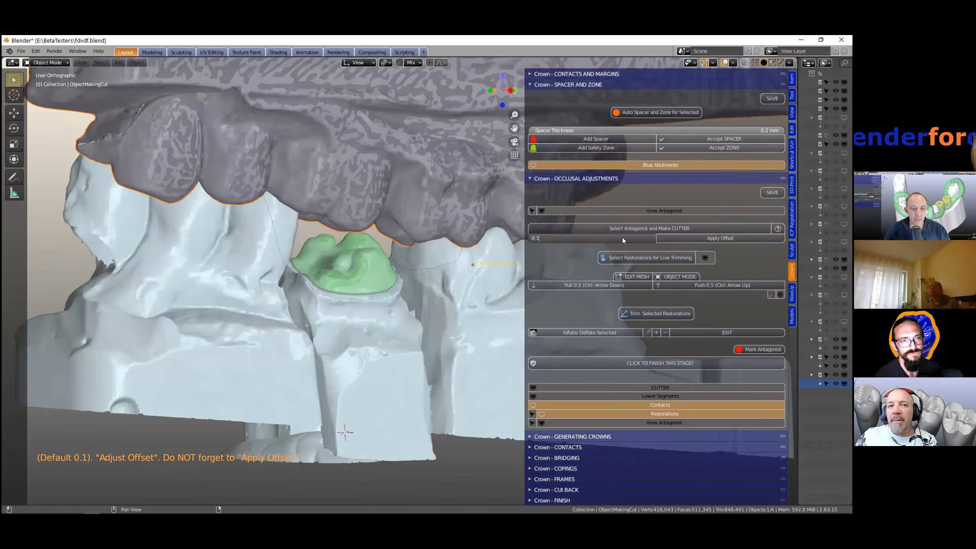
{"action": "key", "text": "Return"}
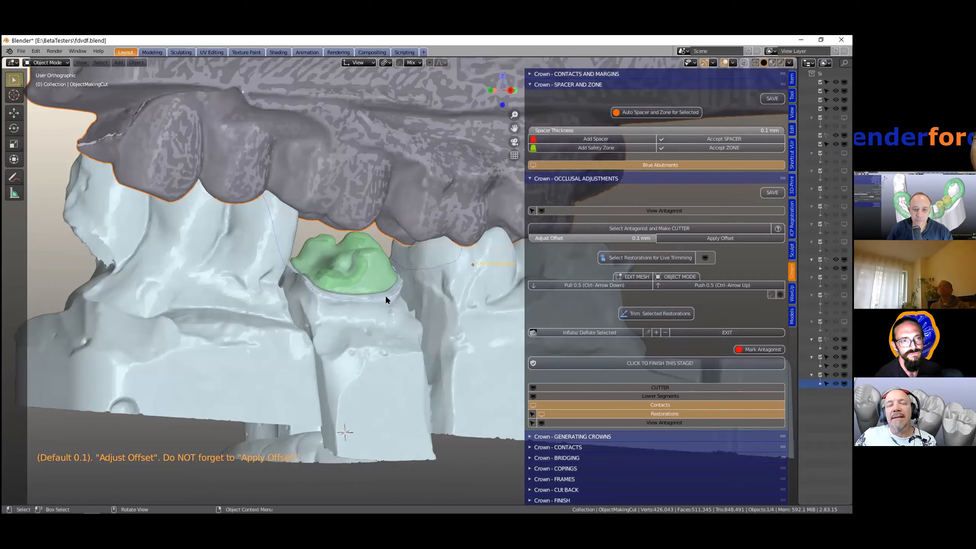
{"action": "left_click", "coordinate": [690, 238]}
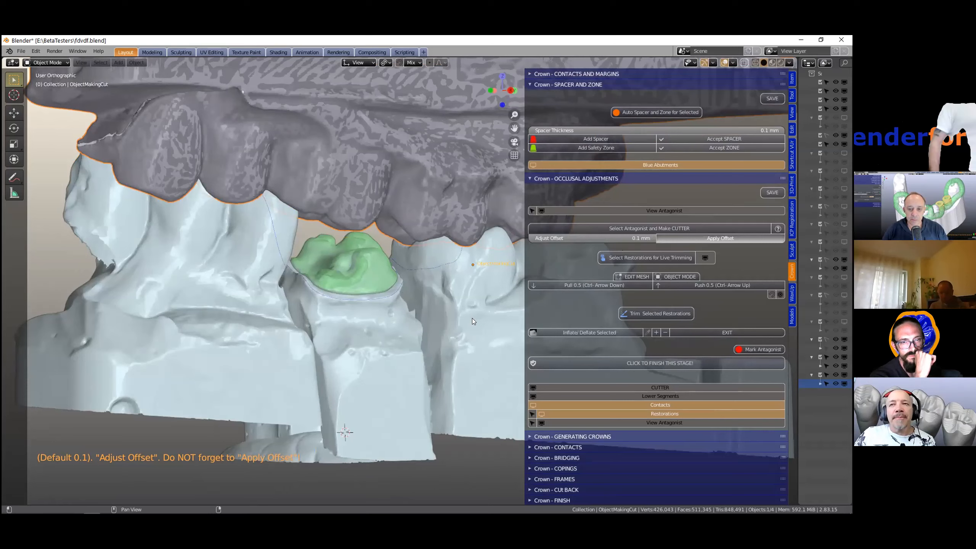
{"action": "middle_click_drag", "start_coordinate": [423, 309], "coordinate": [386, 317]}
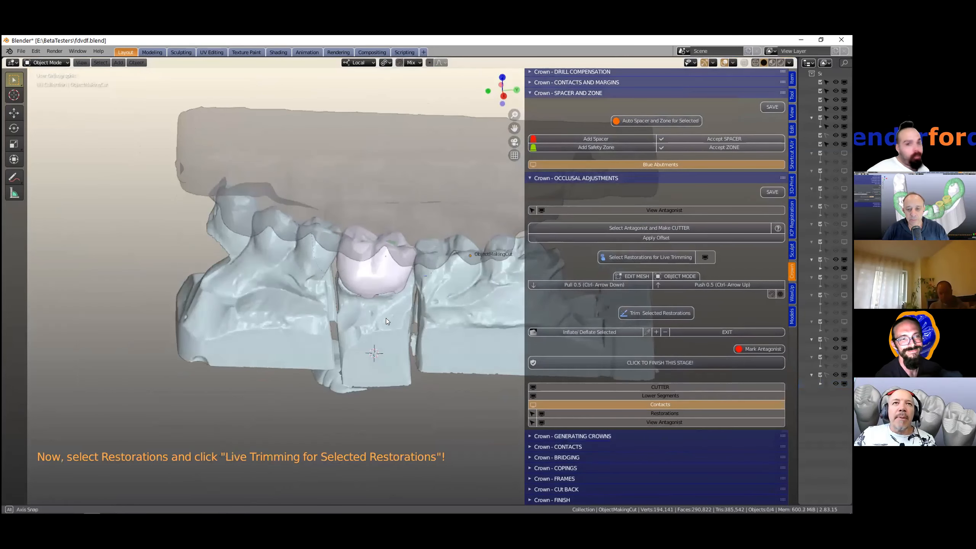
- Select the restoration crown over the prepared tooth and start live trimming for it
{"action": "scroll", "coordinate": [386, 318], "scroll_direction": "up", "scroll_amount": 2}
{"action": "scroll", "coordinate": [385, 315], "scroll_direction": "down", "scroll_amount": 3}
{"action": "middle_click_drag", "start_coordinate": [381, 365], "coordinate": [389, 334]}
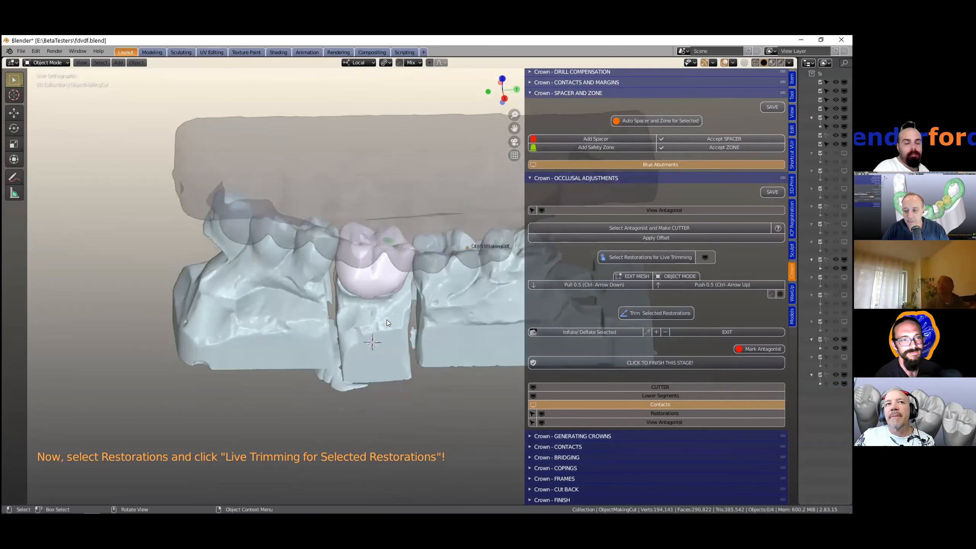
{"action": "middle_click_drag", "start_coordinate": [389, 291], "coordinate": [381, 334]}
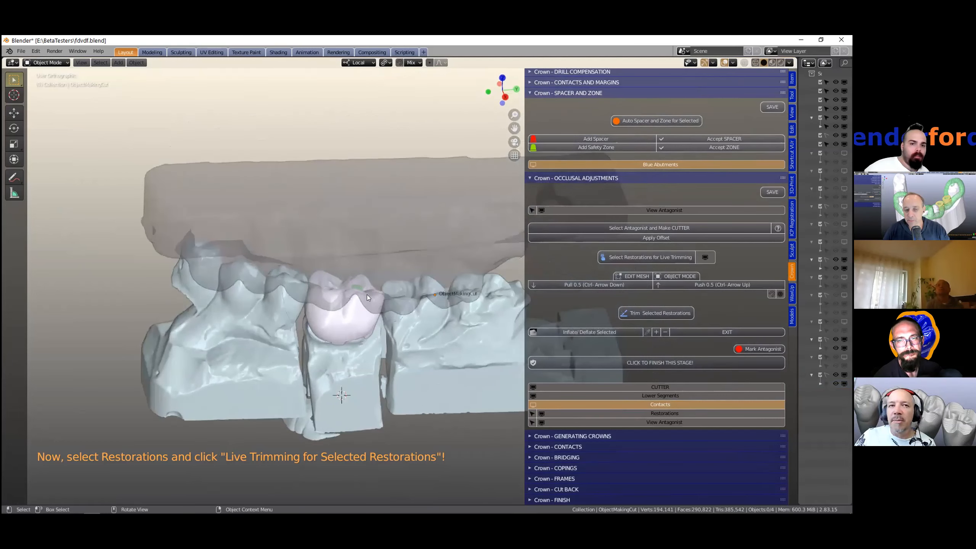
{"action": "middle_click_drag", "start_coordinate": [364, 281], "coordinate": [381, 242]}
{"action": "scroll", "coordinate": [370, 203], "scroll_direction": "up", "scroll_amount": 1}
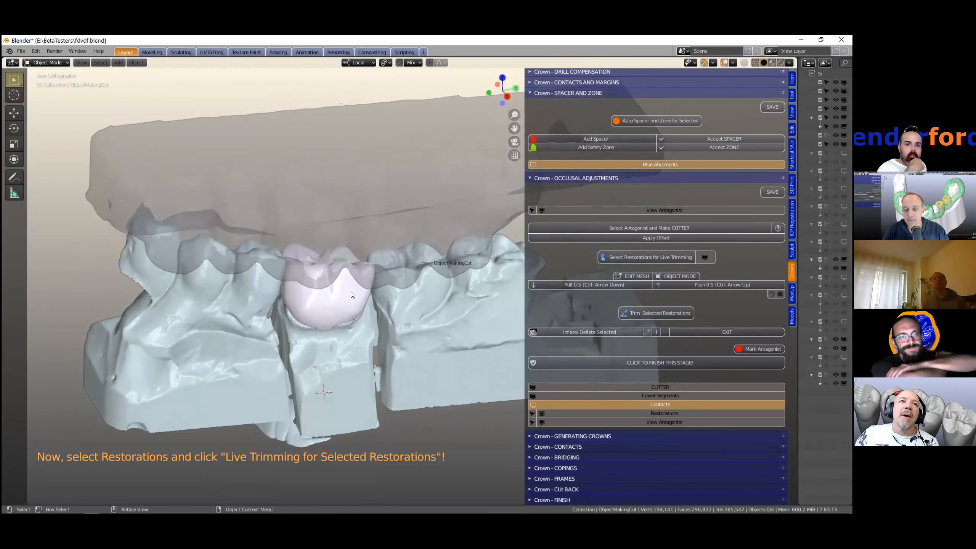
{"action": "left_click", "coordinate": [342, 302]}
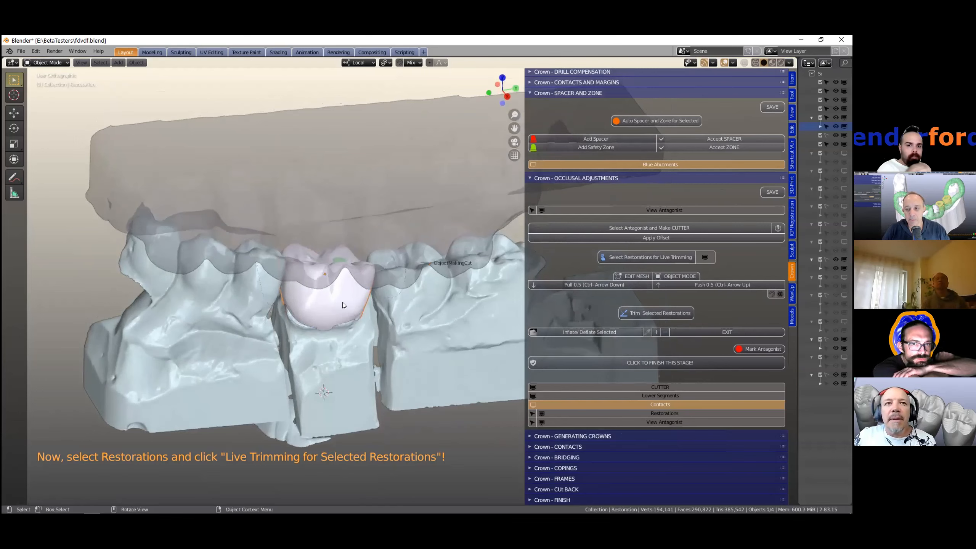
{"action": "left_click", "coordinate": [629, 256]}
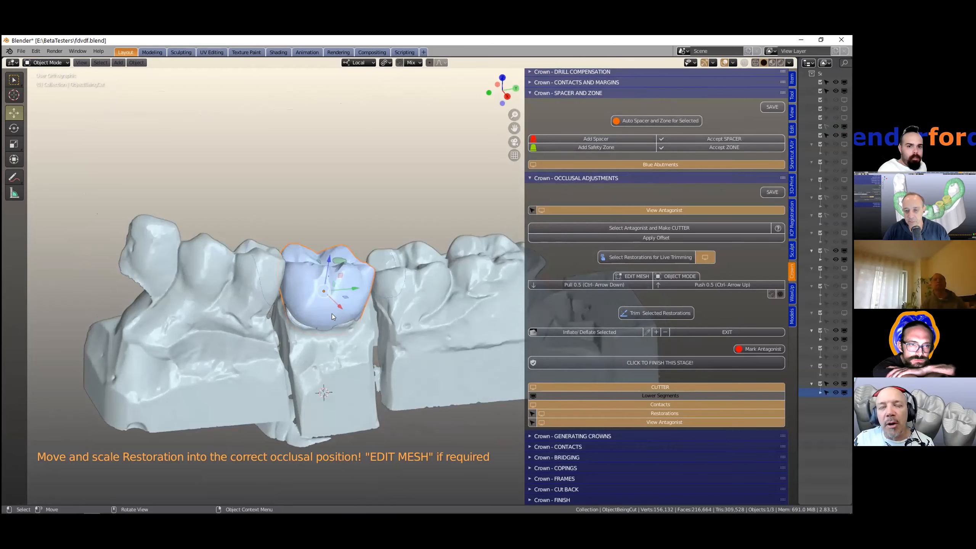
- Move the restoration crown into the correct occlusal position over the prepared tooth
{"action": "mouse_move", "coordinate": [330, 313]}
{"action": "middle_mouse_down"}
{"action": "mouse_move", "coordinate": [317, 295]}
{"action": "mouse_move", "coordinate": [316, 324]}
{"action": "middle_mouse_up"}
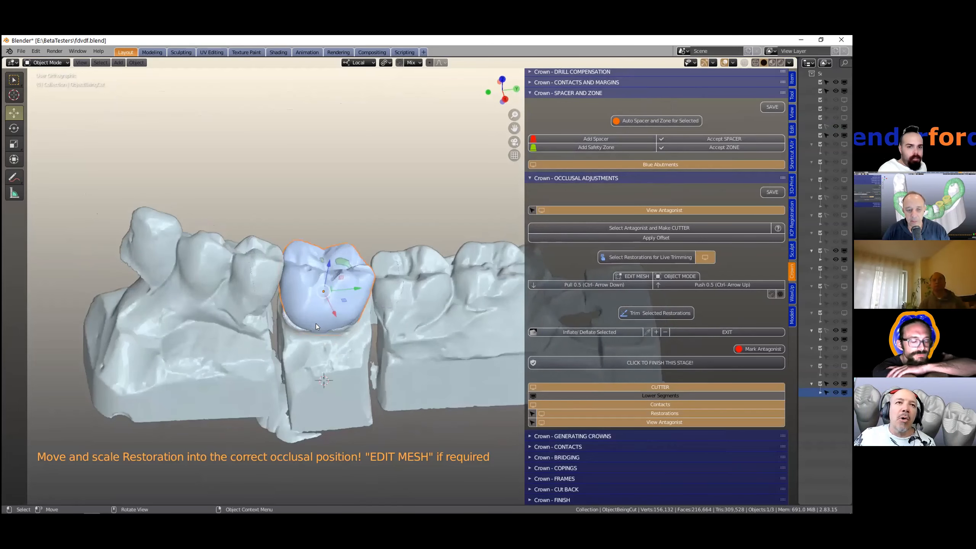
{"action": "scroll", "coordinate": [311, 314], "scroll_direction": "up", "scroll_amount": 2}
{"action": "scroll", "coordinate": [297, 294], "scroll_direction": "up", "scroll_amount": 1}
{"action": "middle_click_drag", "start_coordinate": [289, 293], "coordinate": [272, 270]}
{"action": "scroll", "coordinate": [272, 269], "scroll_direction": "up", "scroll_amount": 1}
{"action": "left_click_drag", "start_coordinate": [271, 269], "coordinate": [269, 263]}
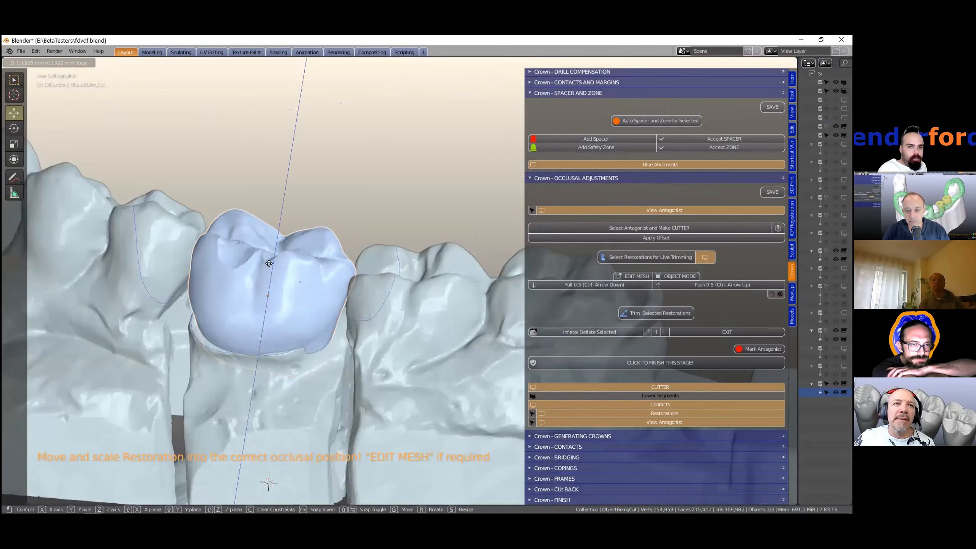
{"action": "left_click", "coordinate": [289, 295]}
{"action": "middle_click_drag", "start_coordinate": [182, 318], "coordinate": [191, 294]}
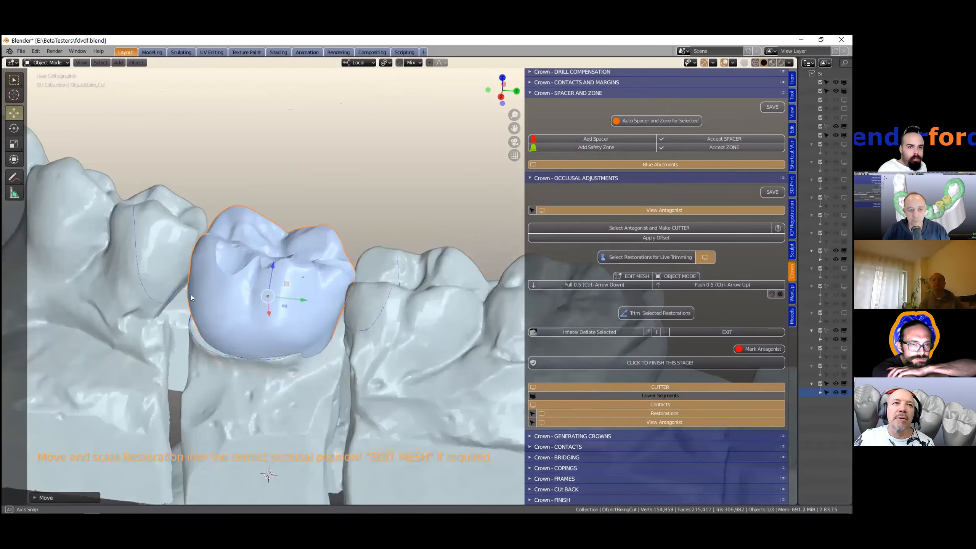
{"action": "middle_click_drag", "start_coordinate": [317, 252], "coordinate": [247, 250]}
{"action": "mouse_move", "coordinate": [247, 251]}
{"action": "left_mouse_down"}
{"action": "mouse_move", "coordinate": [253, 217]}
{"action": "mouse_move", "coordinate": [250, 265]}
{"action": "left_mouse_up"}
{"action": "middle_click_drag", "start_coordinate": [246, 294], "coordinate": [203, 327]}
{"action": "middle_click_drag", "start_coordinate": [232, 291], "coordinate": [382, 279]}
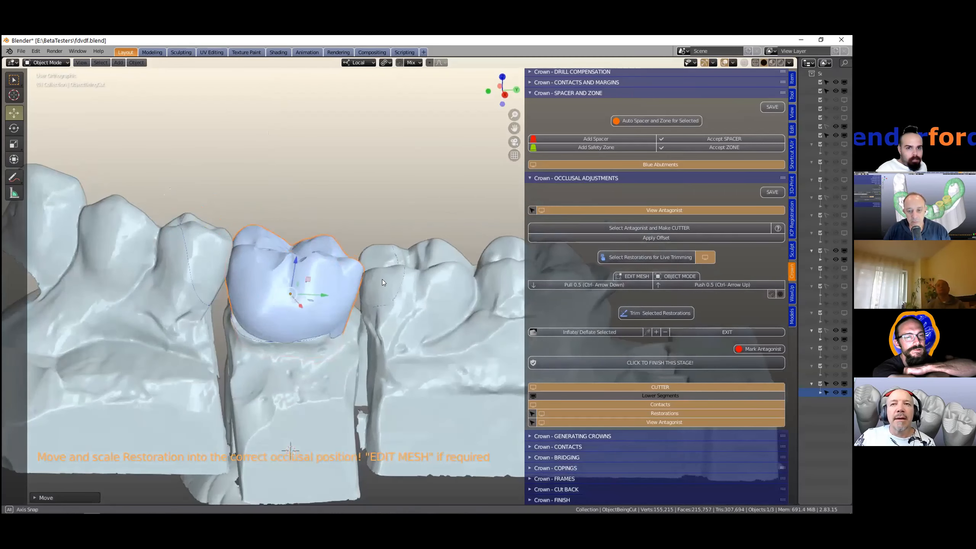
- In Edit Mesh, select faces at the restoration's lower margin and stretch them down with proportional editing, then return to object mode
{"action": "left_click", "coordinate": [638, 275]}
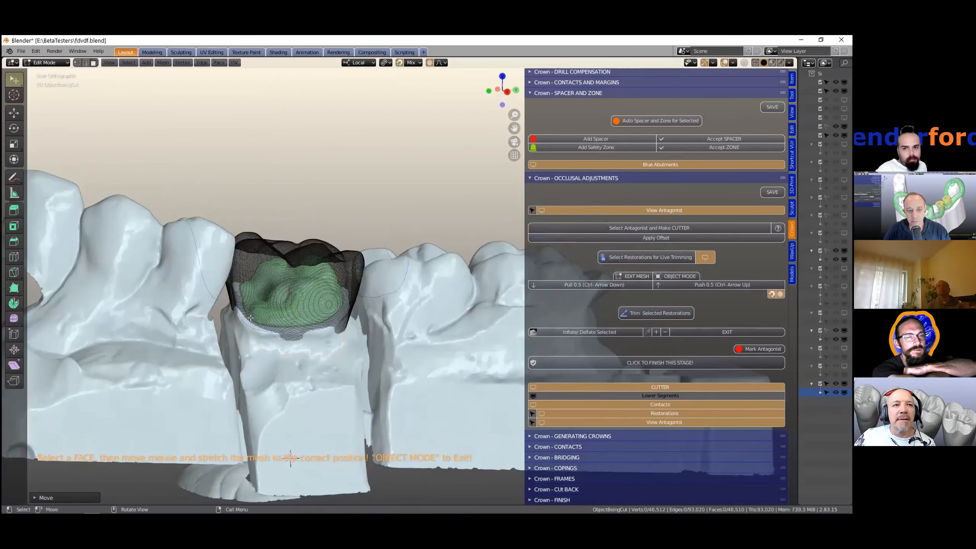
{"action": "middle_click_drag", "start_coordinate": [251, 319], "coordinate": [248, 320]}
{"action": "key", "text": "c"}
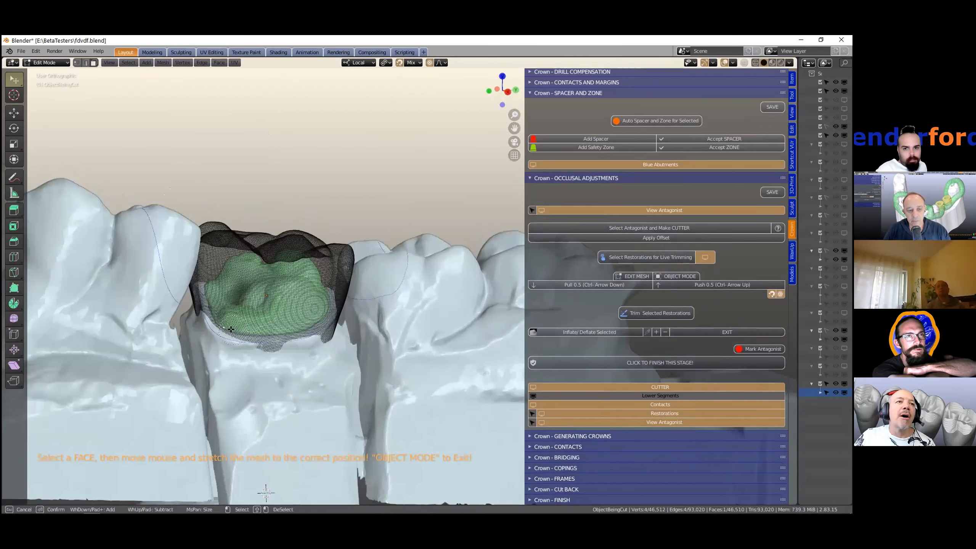
{"action": "key", "text": "Escape"}
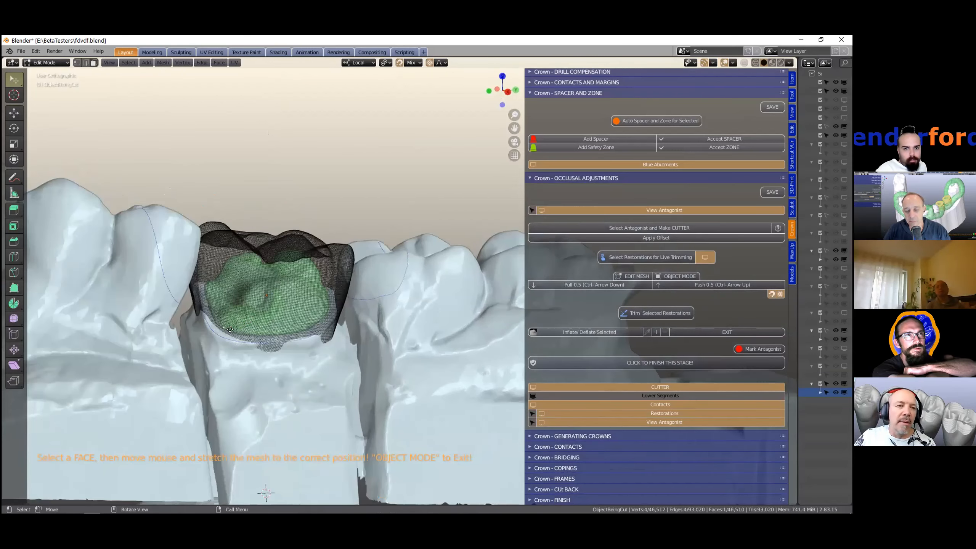
{"action": "key", "text": "g"}
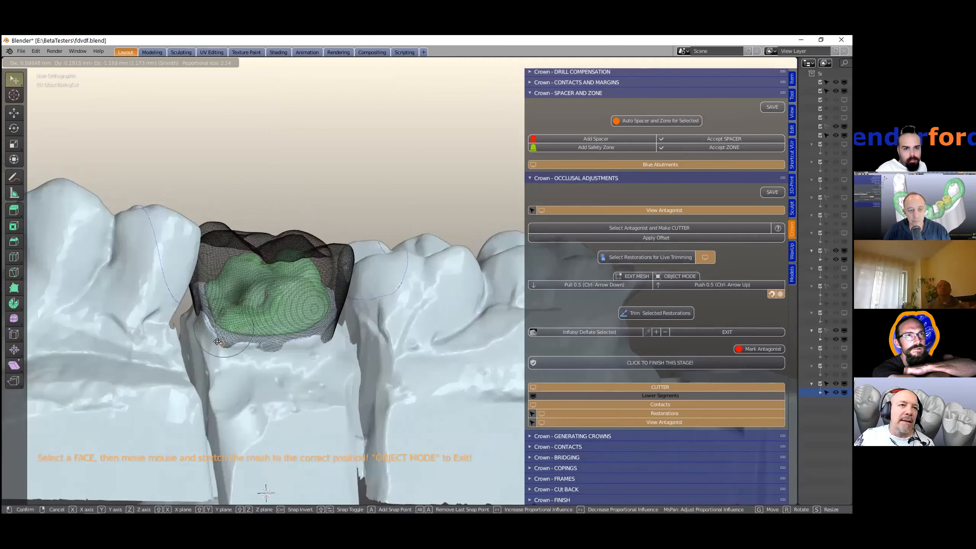
{"action": "scroll", "coordinate": [304, 345], "scroll_direction": "down", "scroll_amount": 3}
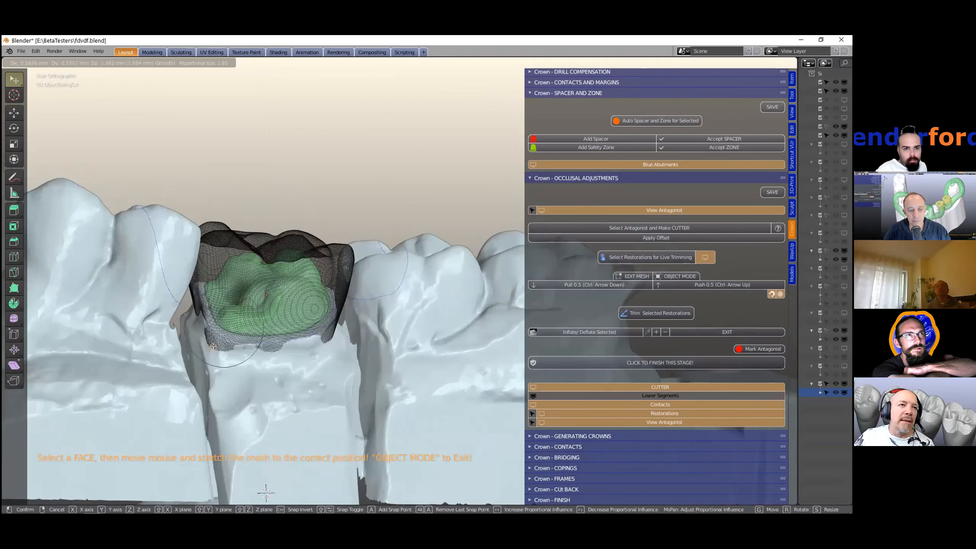
{"action": "left_click", "coordinate": [304, 346]}
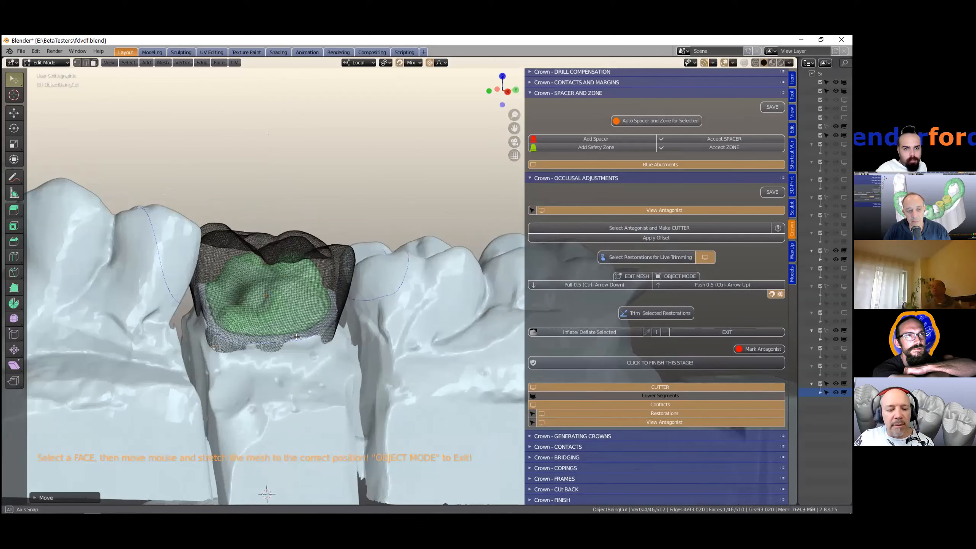
{"action": "left_click", "coordinate": [254, 340]}
{"action": "key", "text": "g"}
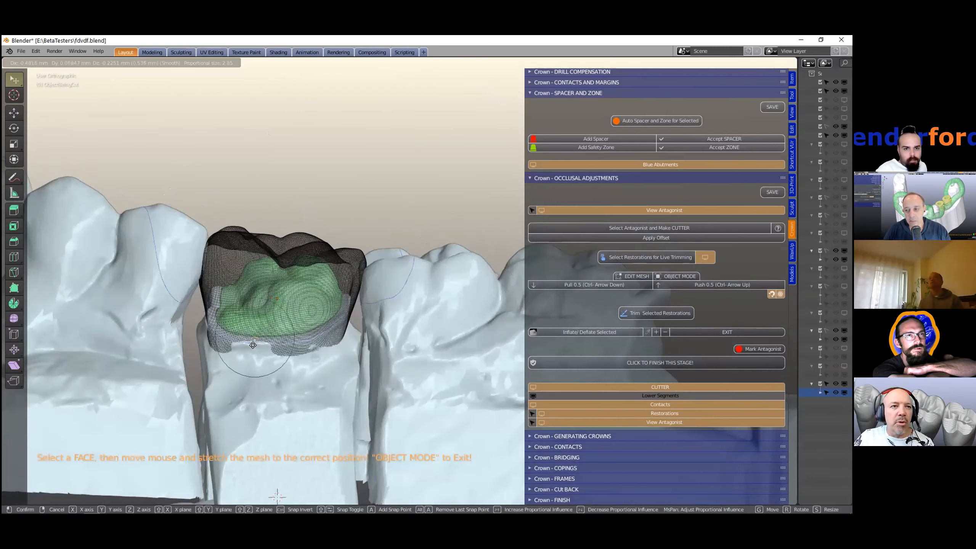
{"action": "left_click", "coordinate": [235, 343]}
{"action": "middle_click_drag", "start_coordinate": [158, 324], "coordinate": [185, 335]}
{"action": "middle_click_drag", "start_coordinate": [296, 346], "coordinate": [178, 321]}
{"action": "left_click_drag", "start_coordinate": [179, 321], "coordinate": [148, 334]}
{"action": "scroll", "coordinate": [149, 334], "scroll_direction": "down", "scroll_amount": 2}
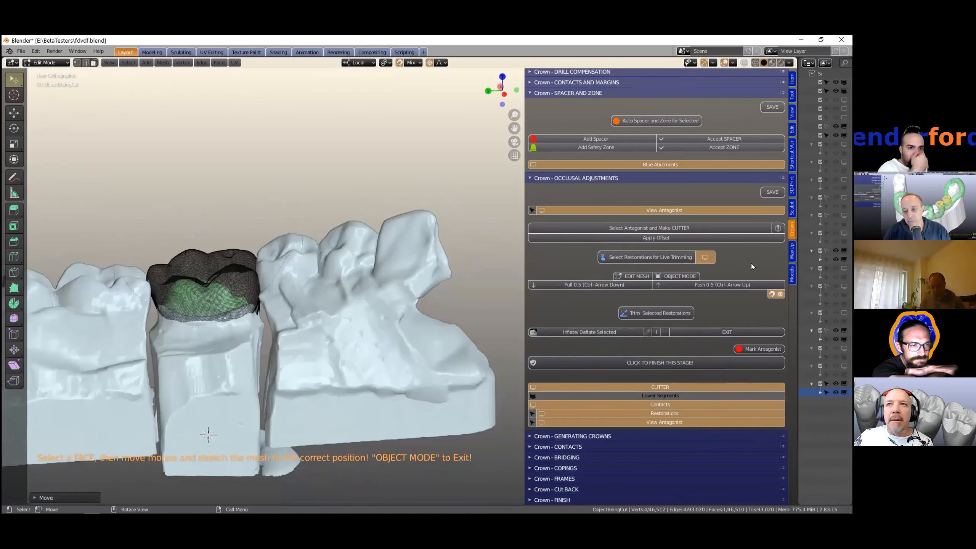
{"action": "middle_click_drag", "start_coordinate": [752, 267], "coordinate": [694, 276]}
{"action": "left_click", "coordinate": [693, 277]}
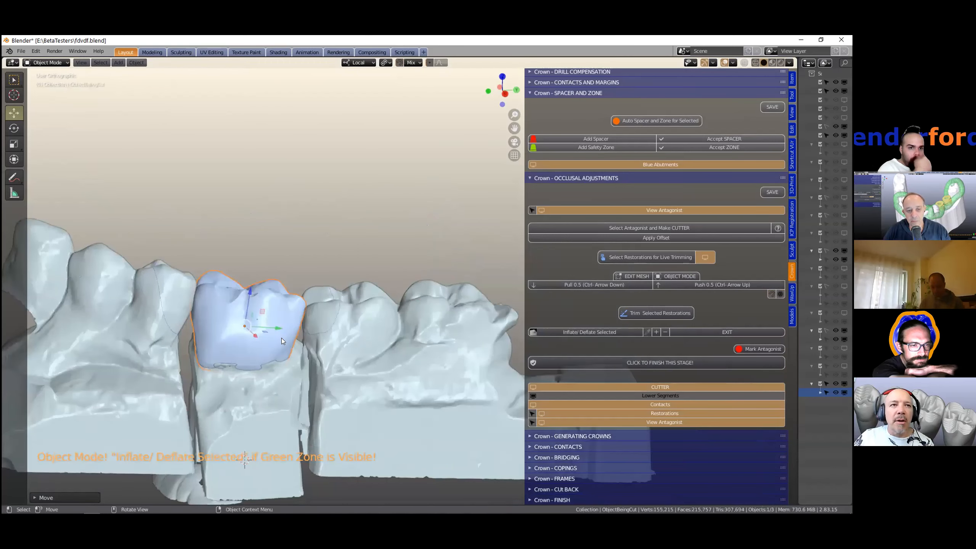
- Trim the selected restoration against the antagonist cutter
{"action": "middle_click_drag", "start_coordinate": [387, 314], "coordinate": [466, 313]}
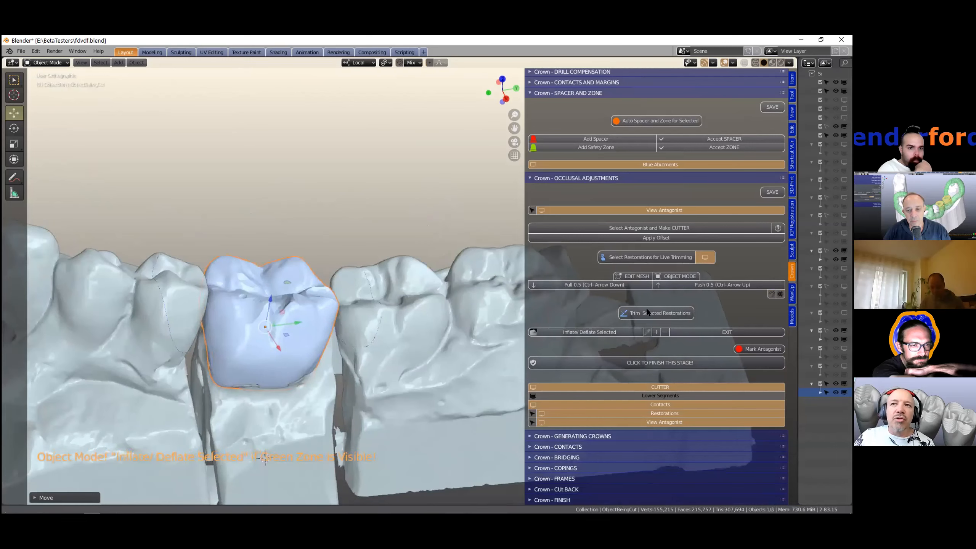
{"action": "scroll", "coordinate": [465, 313], "scroll_direction": "up", "scroll_amount": 1}
{"action": "left_click", "coordinate": [653, 311]}
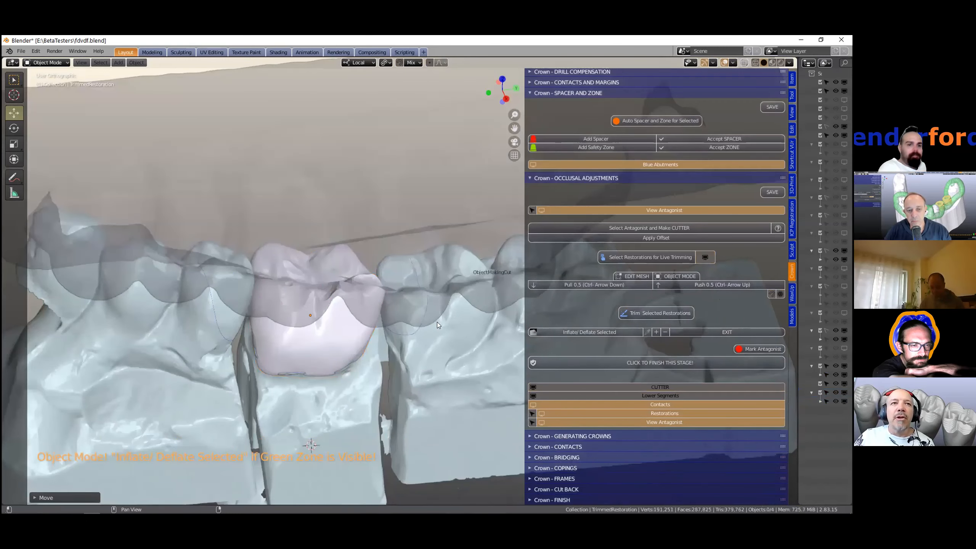
- Select the trimmed restoration, apply Inflate/Deflate to it, and exit the tool
{"action": "middle_click_drag", "start_coordinate": [440, 296], "coordinate": [535, 314]}
{"action": "left_click", "coordinate": [362, 308]}
{"action": "left_click", "coordinate": [580, 333]}
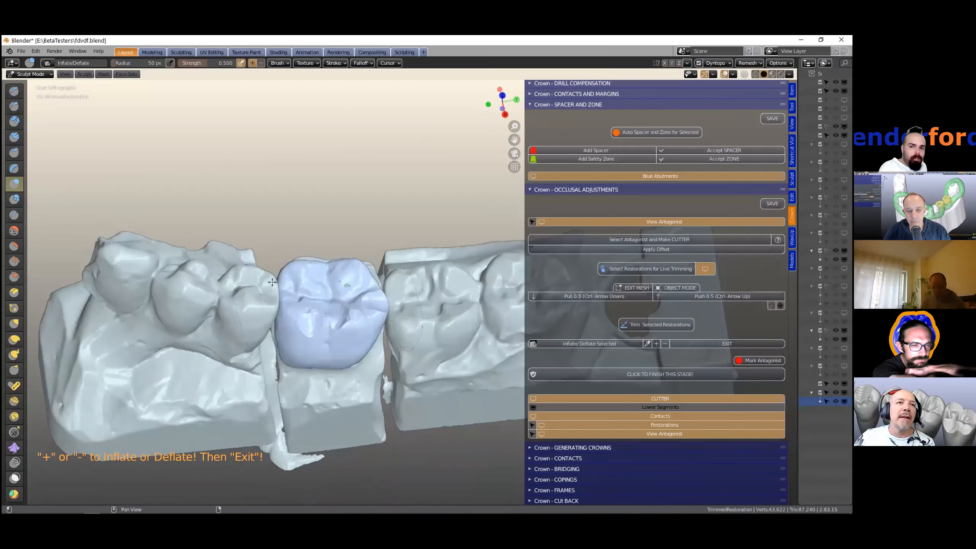
{"action": "scroll", "coordinate": [255, 268], "scroll_direction": "up", "scroll_amount": 5}
{"action": "left_click_drag", "start_coordinate": [255, 269], "coordinate": [274, 292]}
{"action": "scroll", "coordinate": [194, 177], "scroll_direction": "down", "scroll_amount": 1}
{"action": "scroll", "coordinate": [271, 263], "scroll_direction": "down", "scroll_amount": 3}
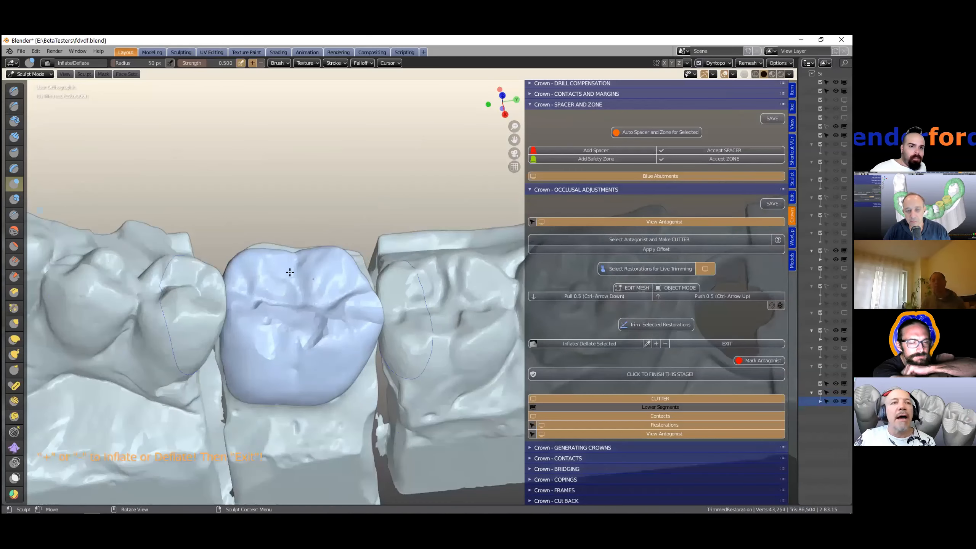
{"action": "scroll", "coordinate": [304, 240], "scroll_direction": "down", "scroll_amount": 1}
{"action": "middle_click_drag", "start_coordinate": [304, 240], "coordinate": [251, 414]}
{"action": "scroll", "coordinate": [252, 414], "scroll_direction": "up", "scroll_amount": 5}
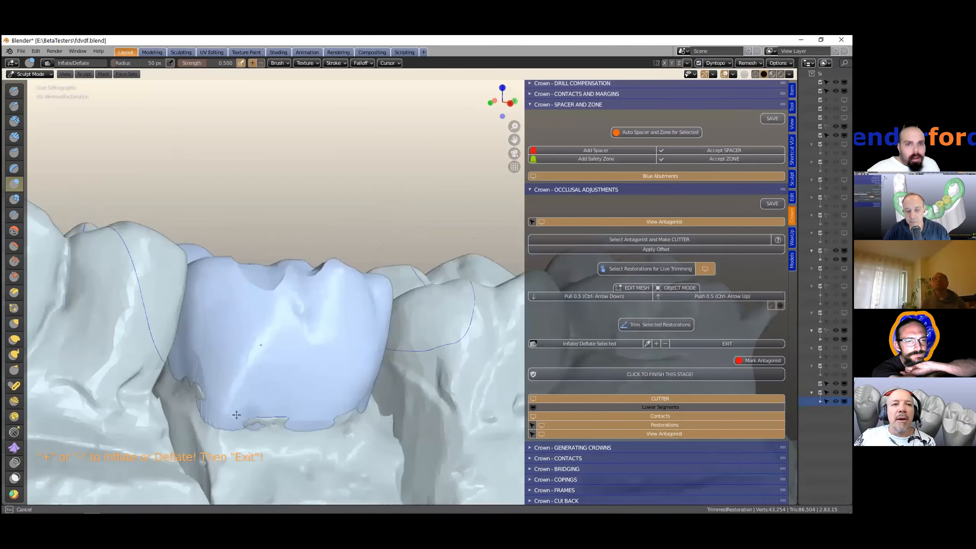
{"action": "mouse_move", "coordinate": [202, 381]}
{"action": "left_mouse_down"}
{"action": "mouse_move", "coordinate": [194, 377]}
{"action": "mouse_move", "coordinate": [253, 400]}
{"action": "left_mouse_up"}
{"action": "scroll", "coordinate": [363, 384], "scroll_direction": "down", "scroll_amount": 1}
{"action": "middle_click_drag", "start_coordinate": [327, 382], "coordinate": [338, 404]}
{"action": "mouse_move", "coordinate": [376, 306]}
{"action": "middle_mouse_down"}
{"action": "mouse_move", "coordinate": [384, 427]}
{"action": "mouse_move", "coordinate": [377, 464]}
{"action": "mouse_move", "coordinate": [378, 296]}
{"action": "middle_mouse_up"}
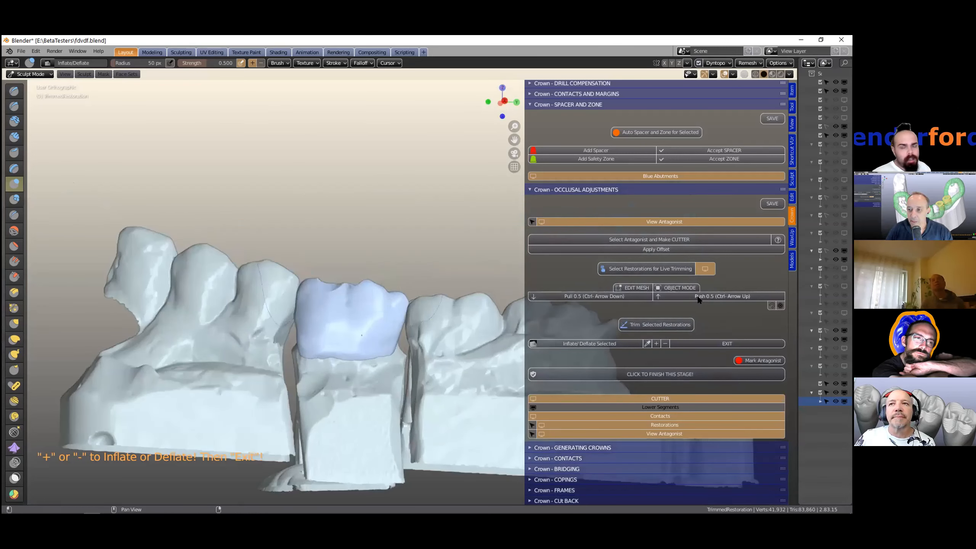
{"action": "left_click", "coordinate": [719, 341]}
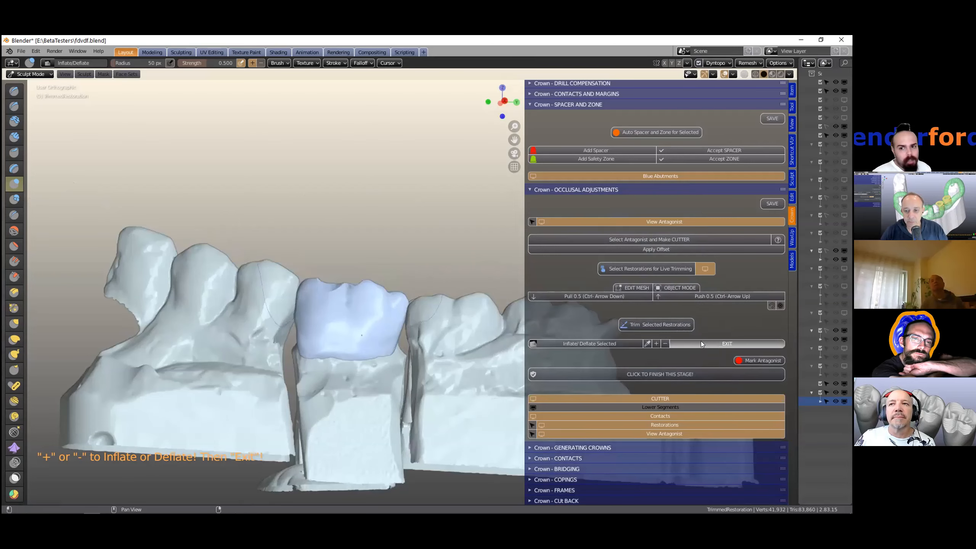
- Inspect the trimmed restoration and finish the occlusal adjustments stage
{"action": "middle_click_drag", "start_coordinate": [415, 386], "coordinate": [416, 327]}
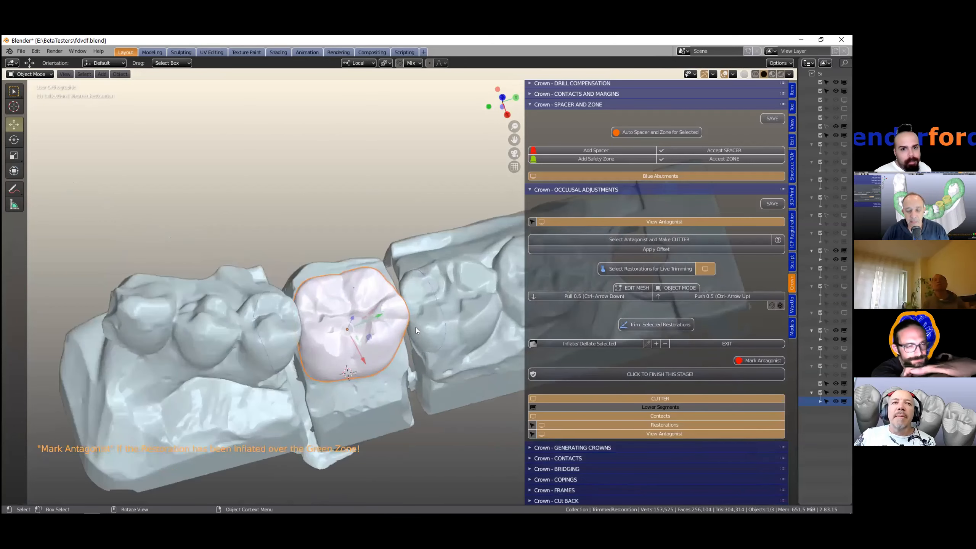
{"action": "scroll", "coordinate": [744, 364], "scroll_direction": "down", "scroll_amount": 1}
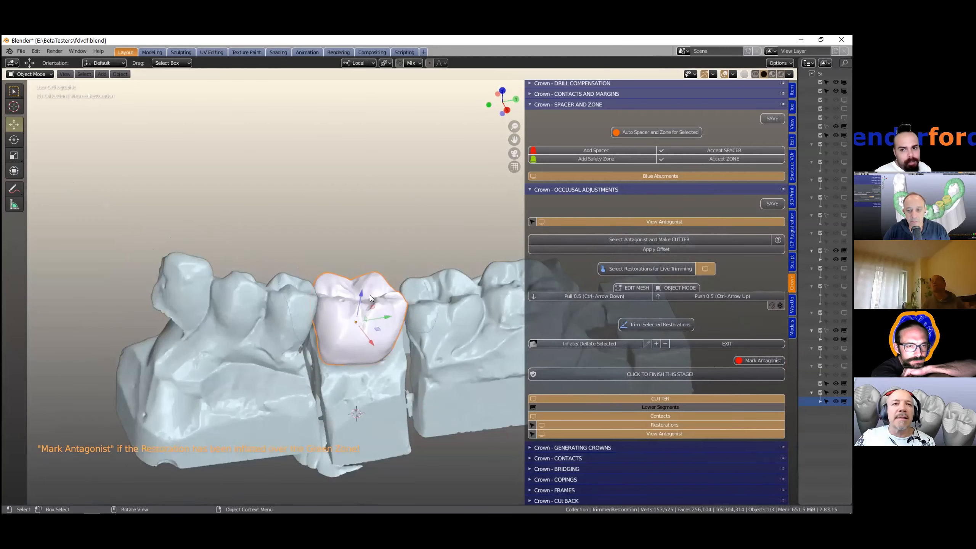
{"action": "middle_click_drag", "start_coordinate": [365, 322], "coordinate": [364, 300]}
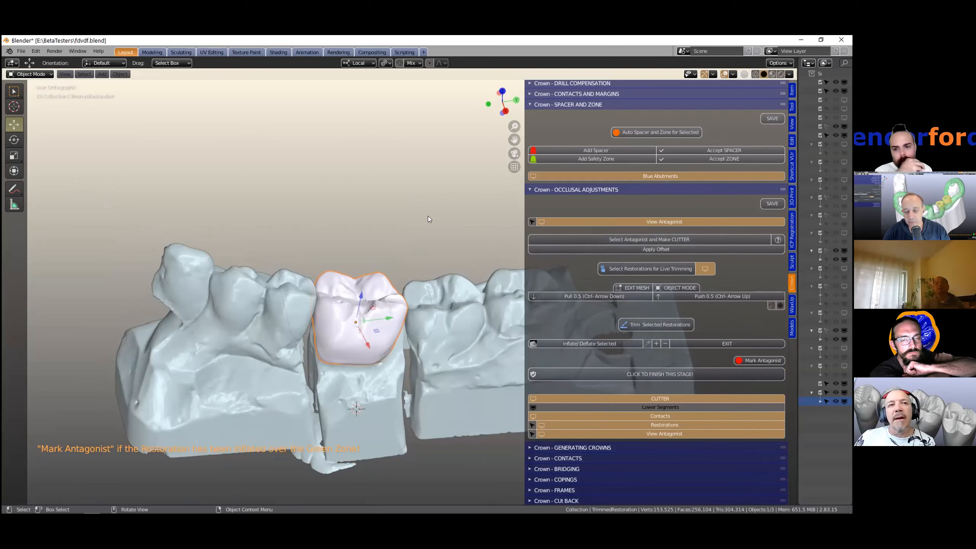
{"action": "middle_click_drag", "start_coordinate": [399, 255], "coordinate": [399, 257]}
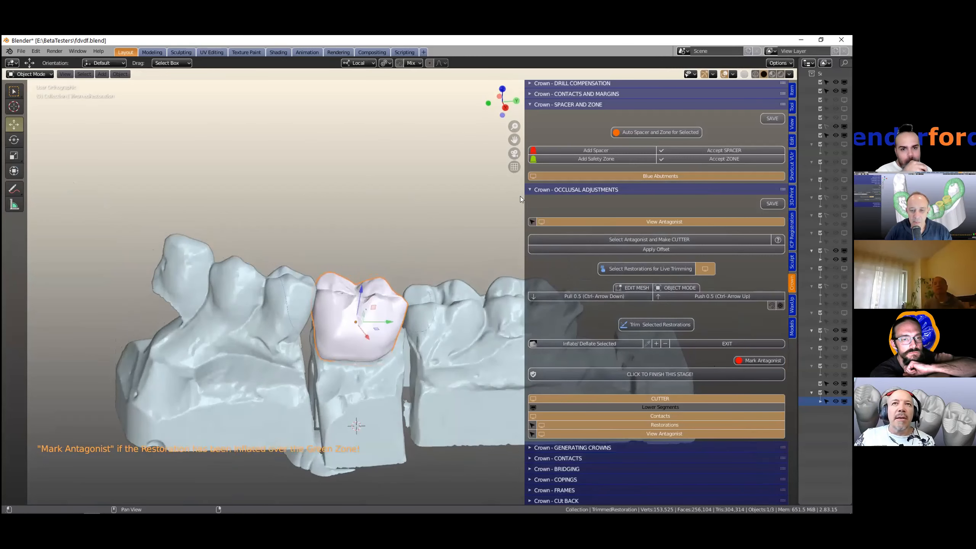
{"action": "left_click_drag", "start_coordinate": [523, 197], "coordinate": [511, 204]}
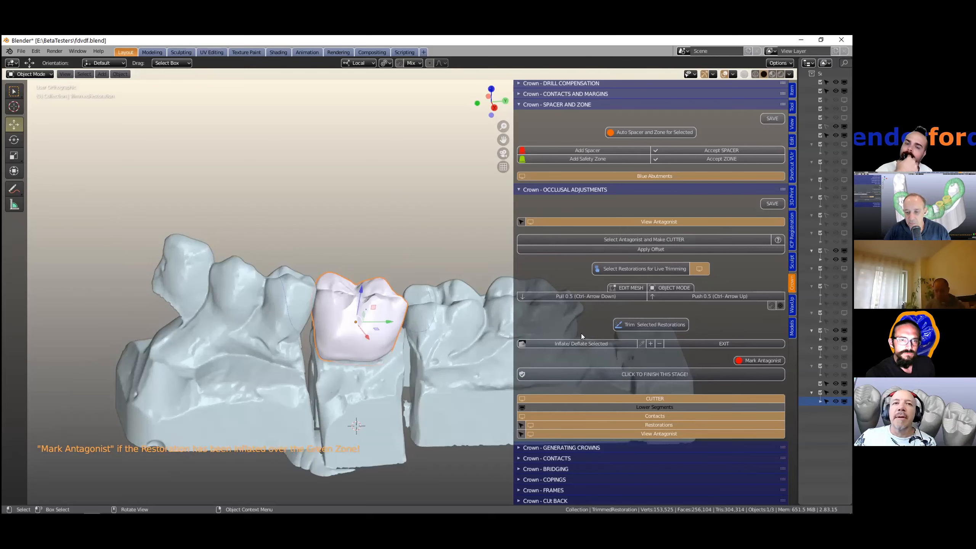
{"action": "left_click", "coordinate": [639, 398]}
{"action": "left_click", "coordinate": [640, 398]}
{"action": "left_click", "coordinate": [639, 398]}
{"action": "left_click", "coordinate": [640, 398]}
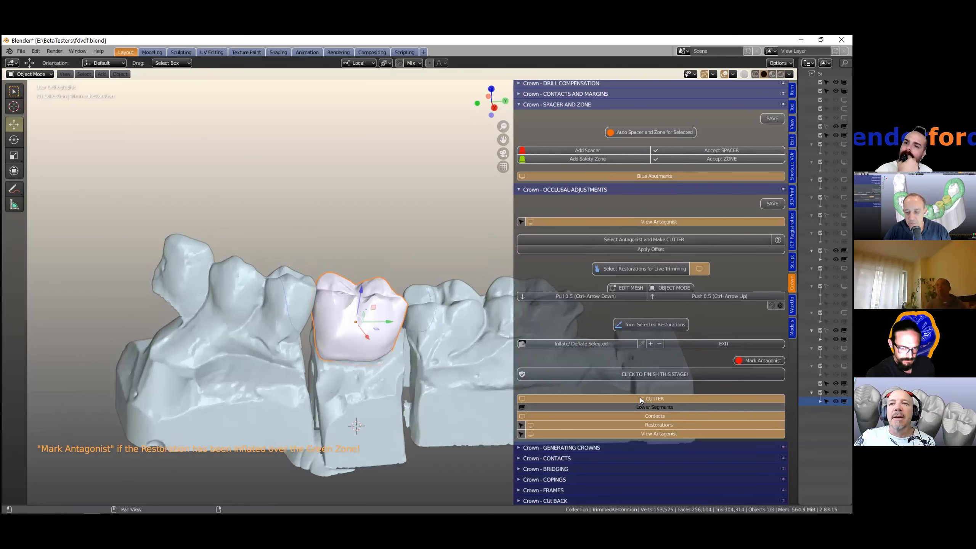
- Finish the occlusal adjustments stage and expand the Generating Crowns section
{"action": "left_click", "coordinate": [660, 375]}
{"action": "scroll", "coordinate": [349, 341], "scroll_direction": "down", "scroll_amount": 2}
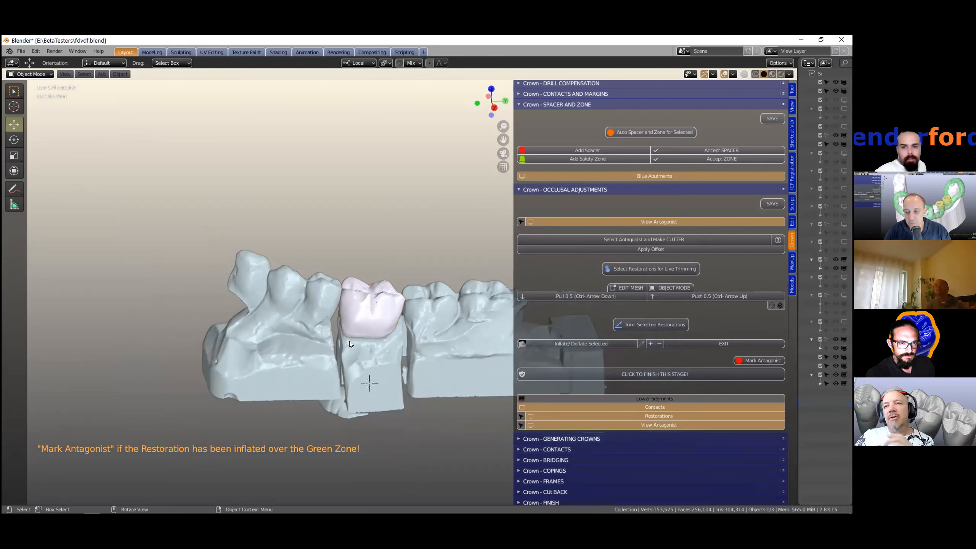
{"action": "middle_click_drag", "start_coordinate": [502, 349], "coordinate": [521, 440]}
{"action": "left_click", "coordinate": [521, 439]}
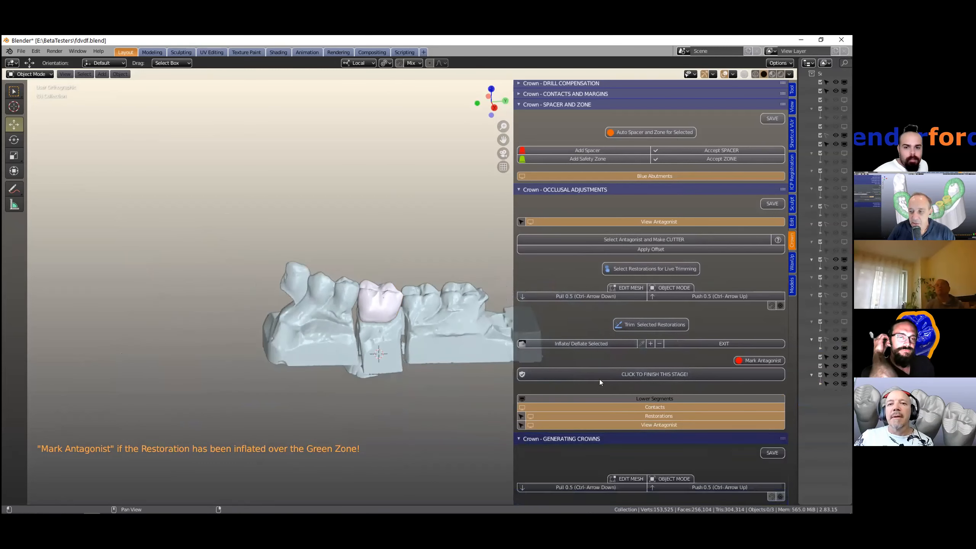
- Collapse the other crown sections so only Generating Crowns stays open
{"action": "scroll", "coordinate": [705, 311], "scroll_direction": "down", "scroll_amount": 4}
{"action": "scroll", "coordinate": [705, 310], "scroll_direction": "down", "scroll_amount": 5}
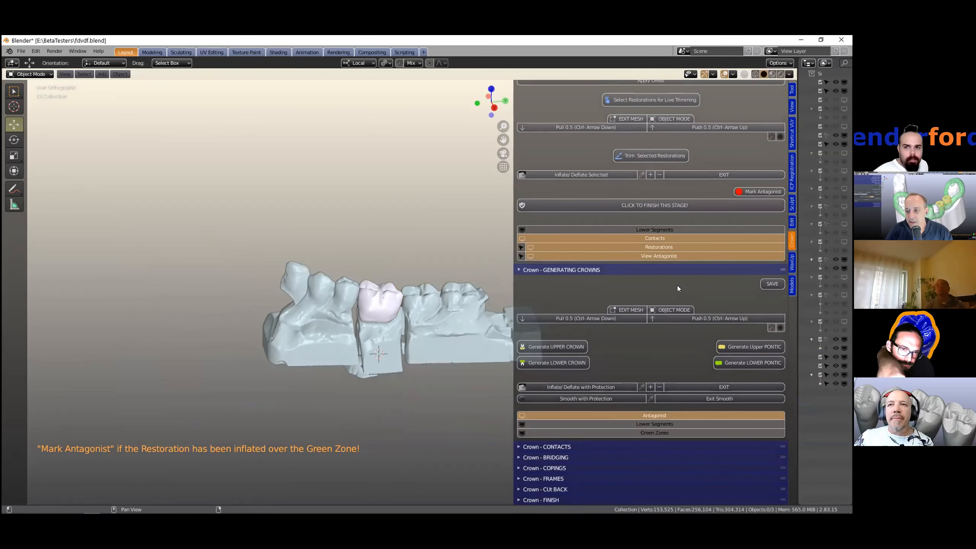
{"action": "left_click", "coordinate": [670, 268], "text": "ctrl"}
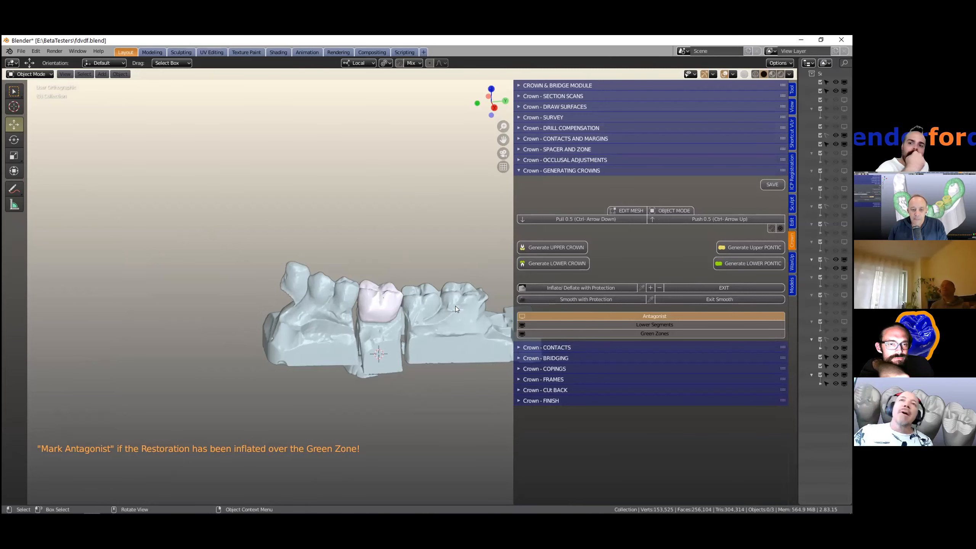
- Select the trimmed restoration and generate a lower crown from it
{"action": "scroll", "coordinate": [367, 342], "scroll_direction": "up", "scroll_amount": 3}
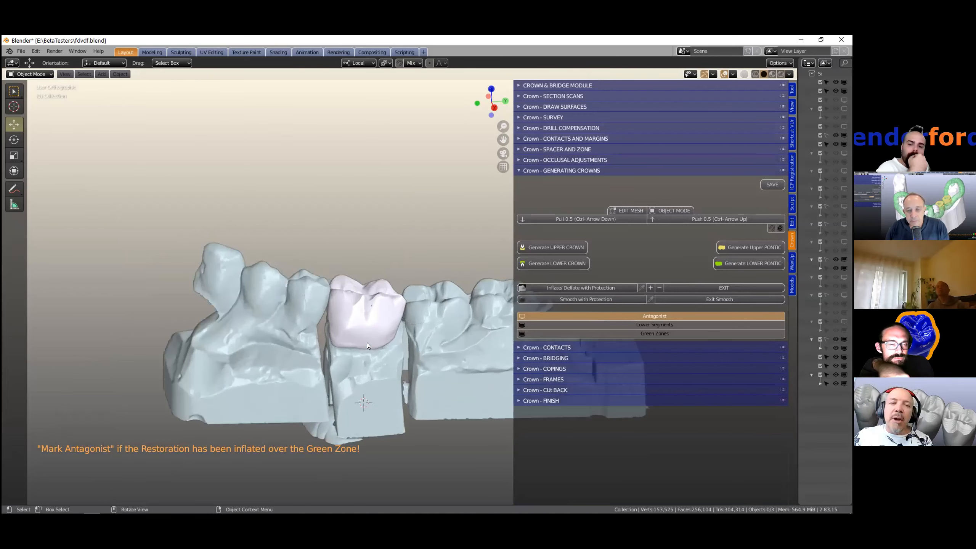
{"action": "middle_click_drag", "start_coordinate": [366, 343], "coordinate": [355, 324], "text": "shift"}
{"action": "left_click", "coordinate": [352, 297]}
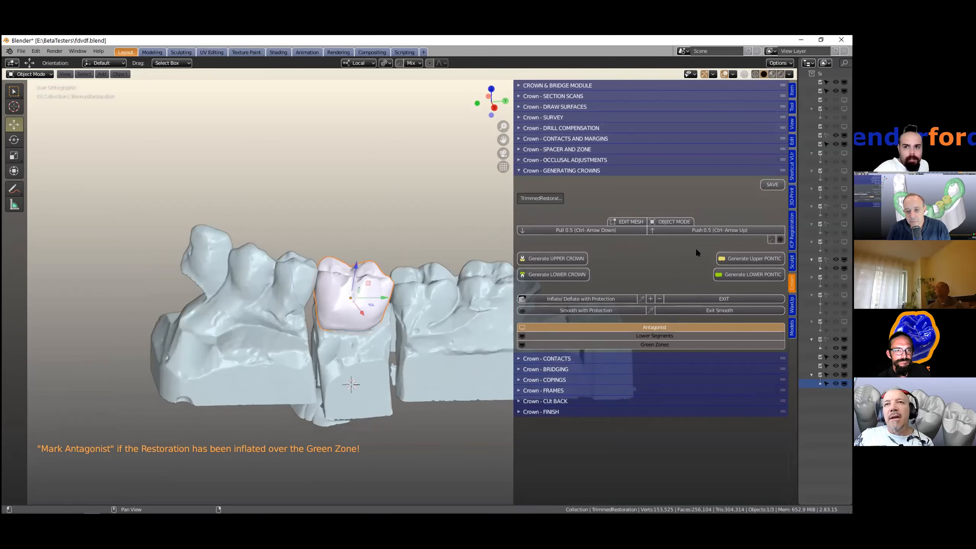
{"action": "left_click", "coordinate": [516, 158]}
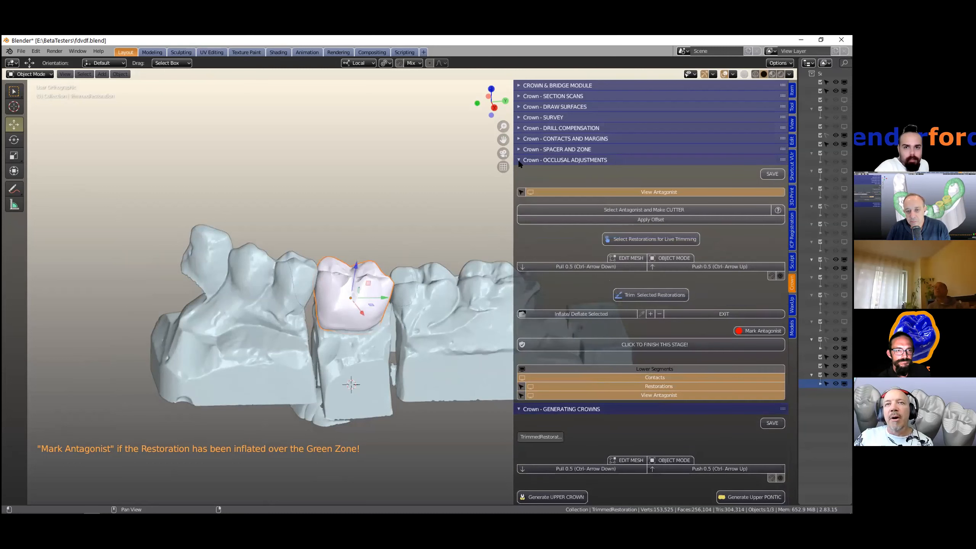
{"action": "left_click", "coordinate": [517, 159]}
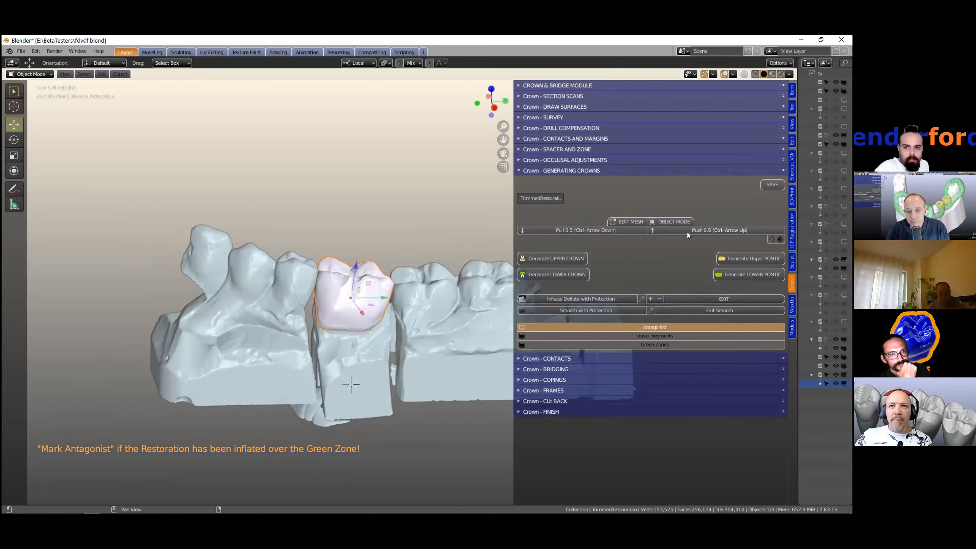
{"action": "mouse_move", "coordinate": [426, 298]}
{"action": "middle_mouse_down"}
{"action": "mouse_move", "coordinate": [422, 279]}
{"action": "mouse_move", "coordinate": [425, 290]}
{"action": "middle_mouse_up"}
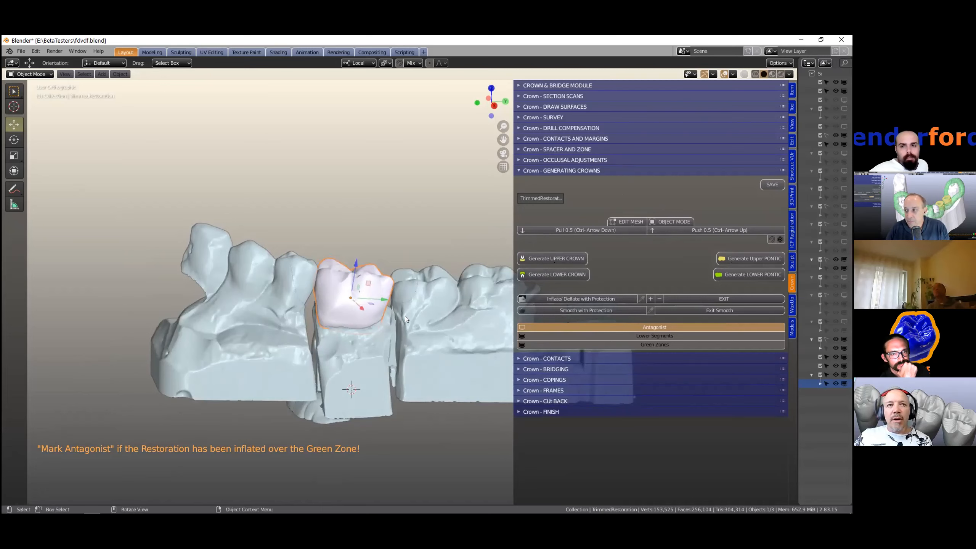
{"action": "scroll", "coordinate": [405, 317], "scroll_direction": "up", "scroll_amount": 2}
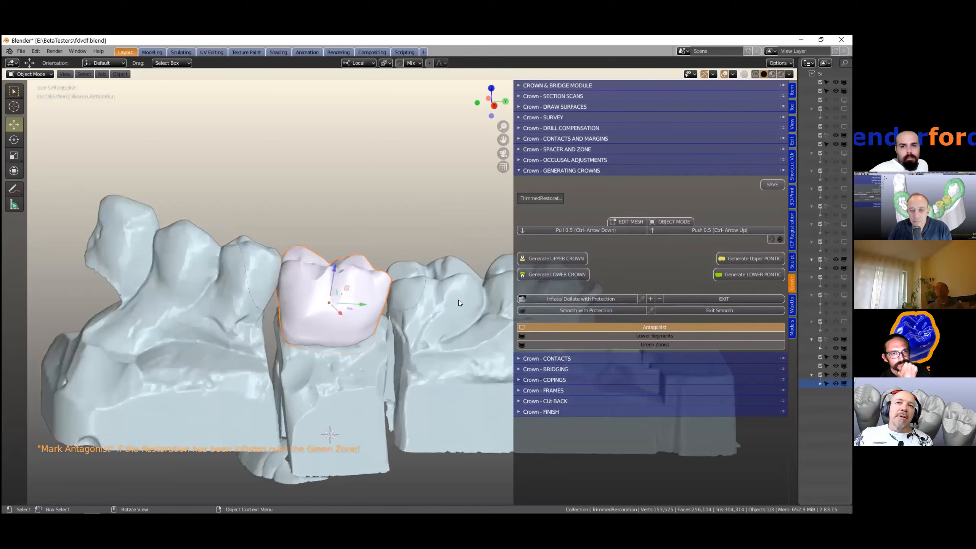
{"action": "left_click", "coordinate": [564, 276]}
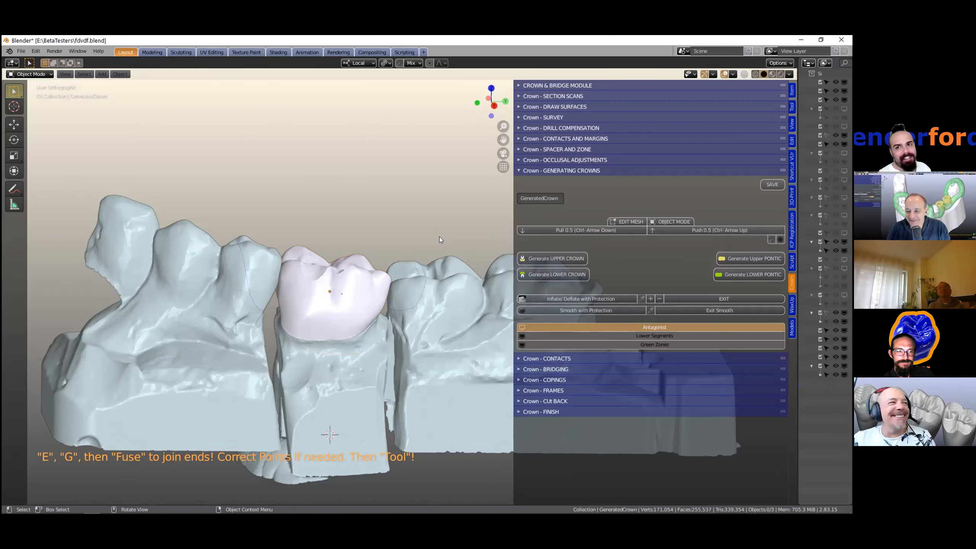
- Select the generated crown in the viewport
{"action": "middle_click_drag", "start_coordinate": [321, 304], "coordinate": [302, 331]}
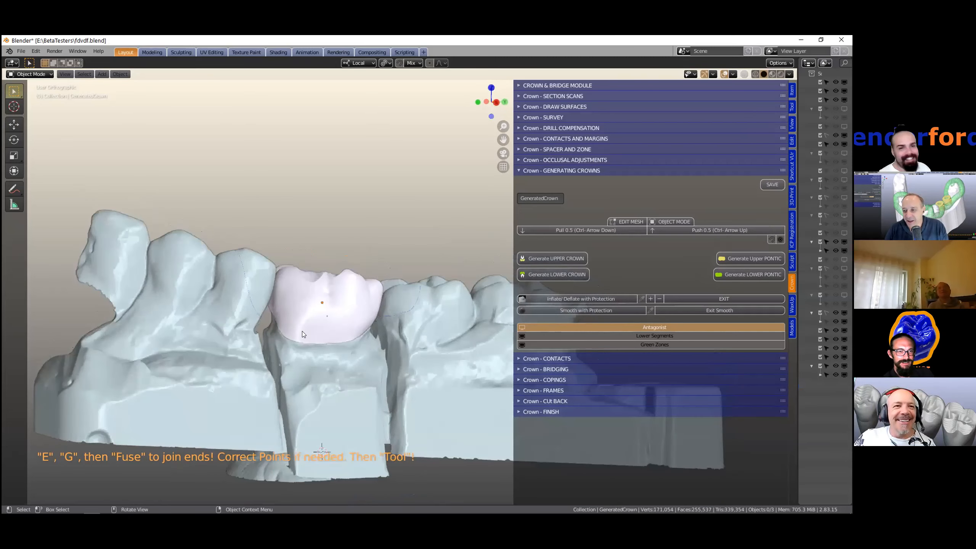
{"action": "scroll", "coordinate": [389, 190], "scroll_direction": "up", "scroll_amount": 4}
{"action": "scroll", "coordinate": [389, 190], "scroll_direction": "up", "scroll_amount": 3}
{"action": "middle_click_drag", "start_coordinate": [249, 350], "coordinate": [329, 227], "text": "shift"}
{"action": "scroll", "coordinate": [331, 267], "scroll_direction": "down", "scroll_amount": 1}
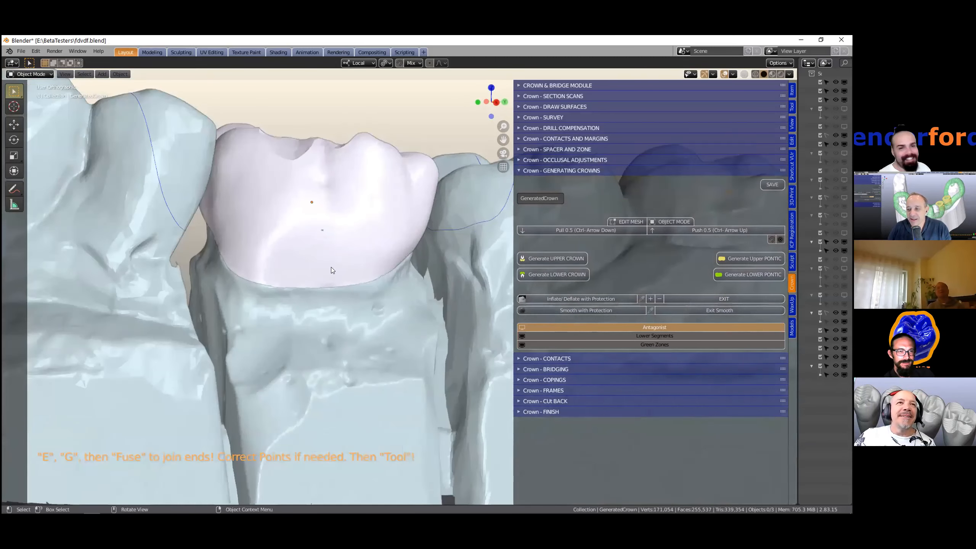
{"action": "middle_click_drag", "start_coordinate": [374, 272], "coordinate": [375, 284]}
{"action": "middle_click_drag", "start_coordinate": [466, 251], "coordinate": [319, 234]}
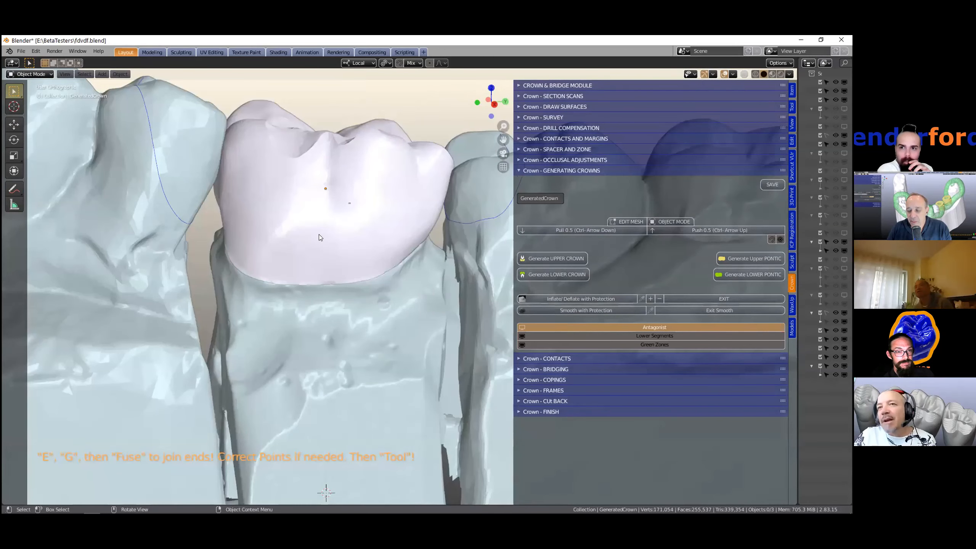
{"action": "middle_click_drag", "start_coordinate": [319, 237], "coordinate": [339, 218]}
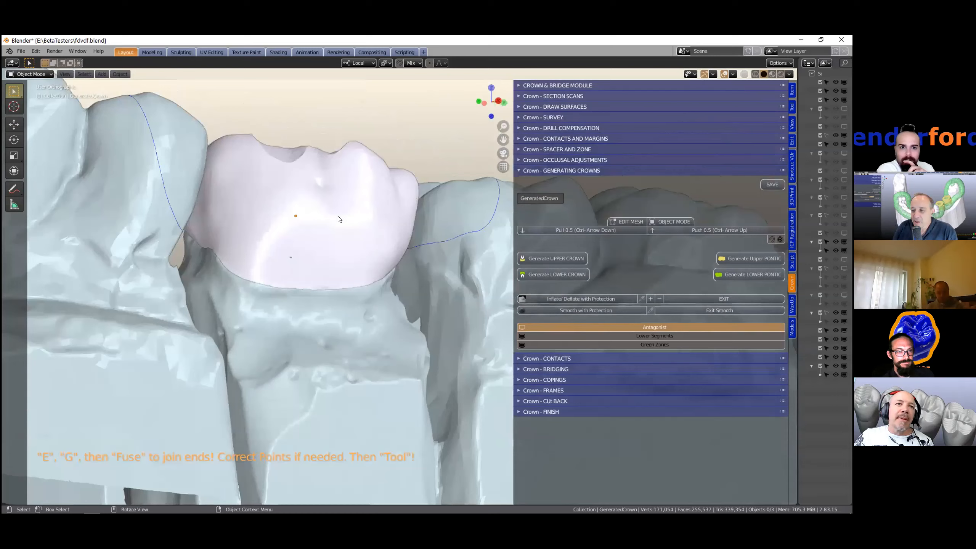
{"action": "left_click", "coordinate": [339, 219]}
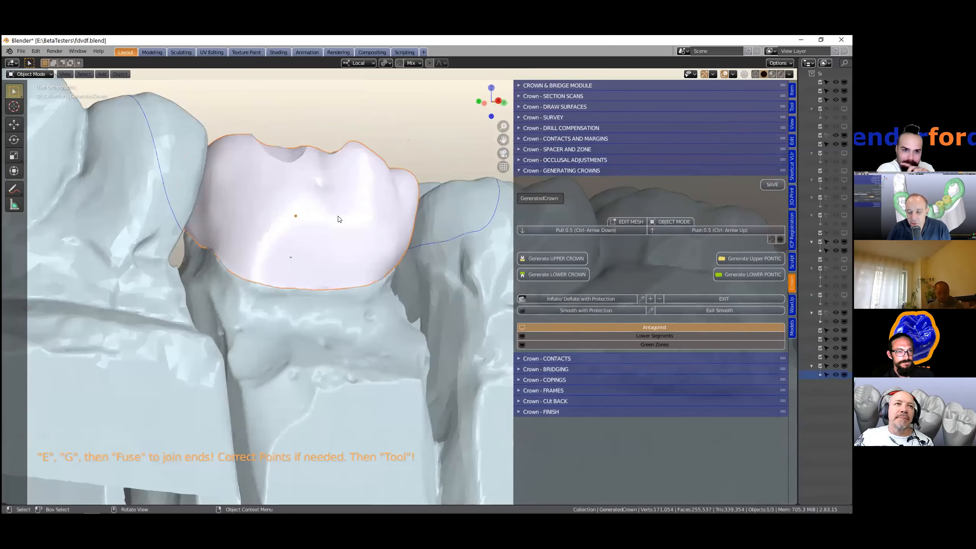
{"action": "middle_click_drag", "start_coordinate": [339, 220], "coordinate": [348, 216]}
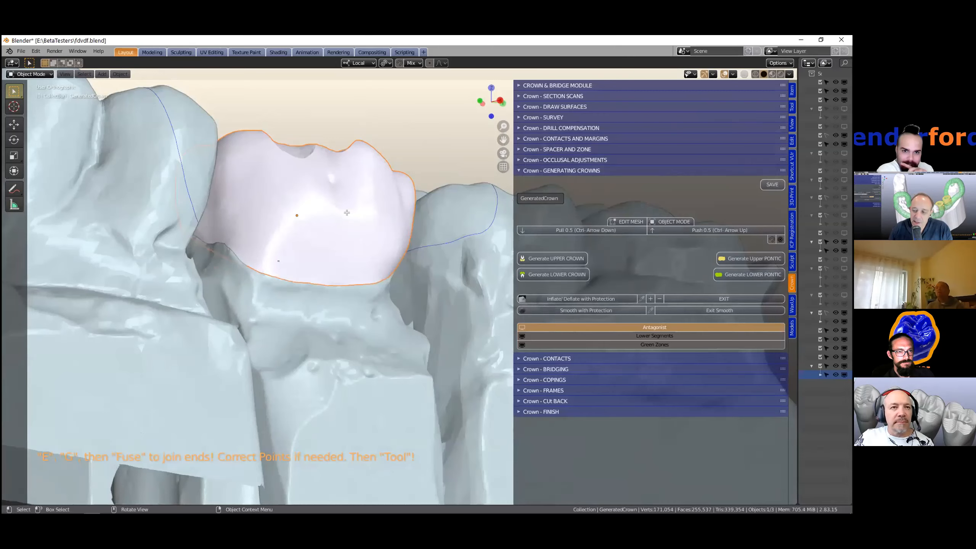
- Inspect the generated crown's mesh in Edit Mode, then return to Object Mode
{"action": "key", "text": "Tab"}
{"action": "scroll", "coordinate": [281, 231], "scroll_direction": "up", "scroll_amount": 2}
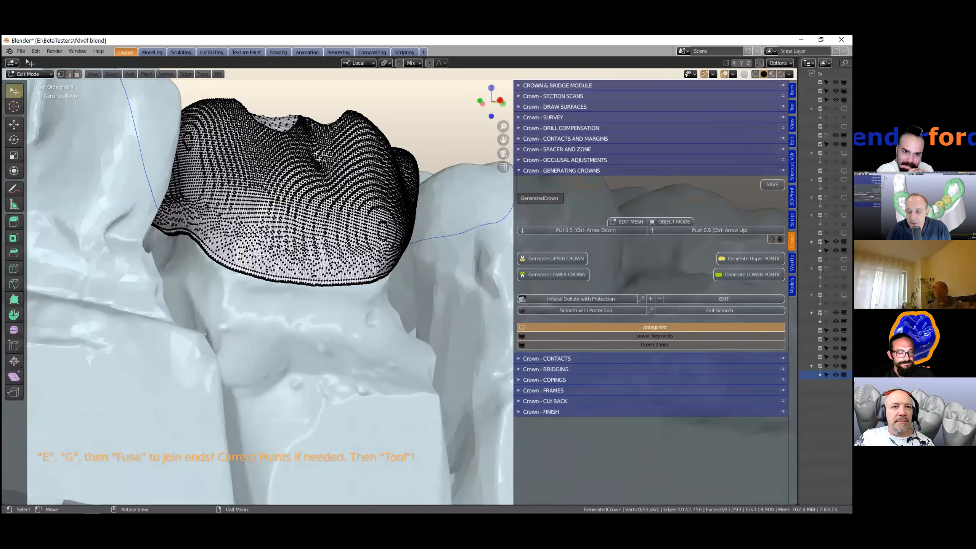
{"action": "scroll", "coordinate": [252, 211], "scroll_direction": "up", "scroll_amount": 2}
{"action": "middle_click_drag", "start_coordinate": [254, 206], "coordinate": [373, 196]}
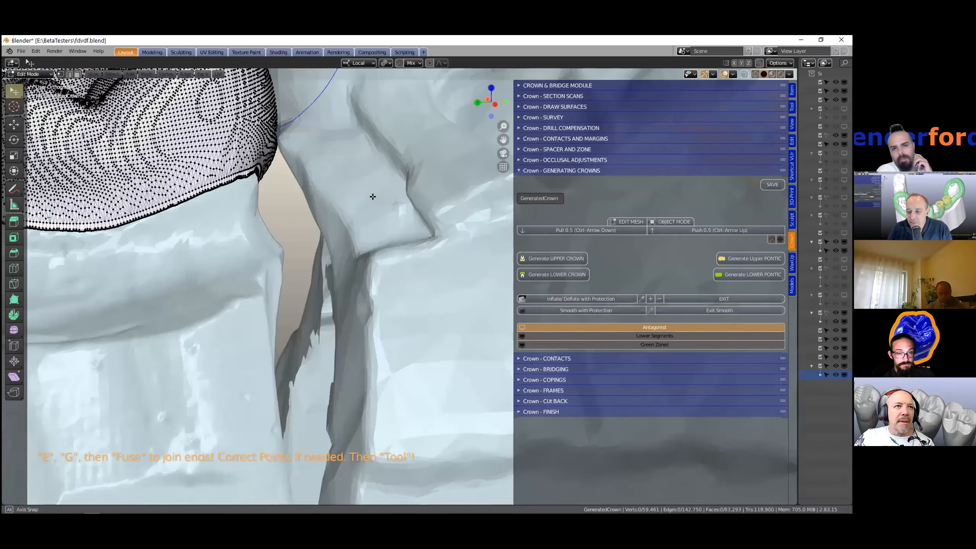
{"action": "middle_click_drag", "start_coordinate": [158, 208], "coordinate": [458, 211], "text": "shift"}
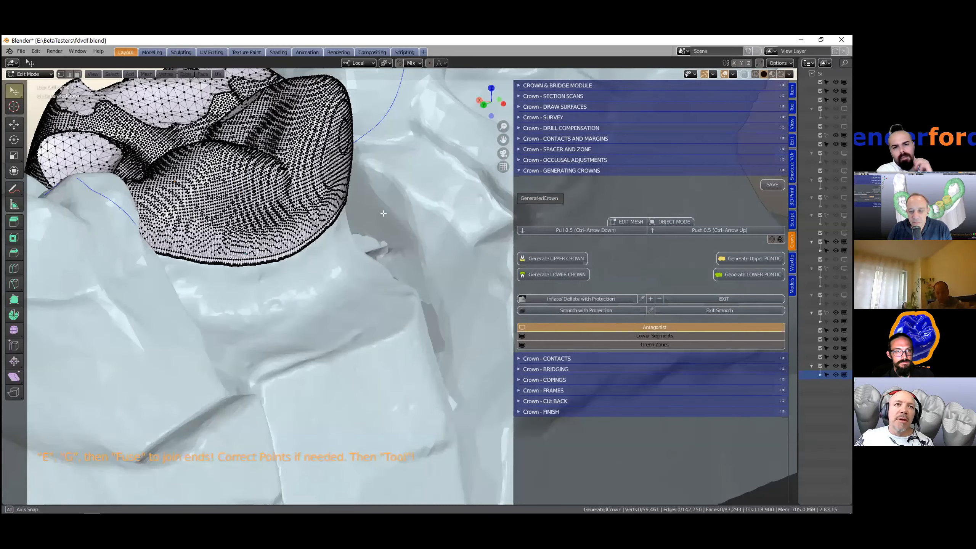
{"action": "middle_click_drag", "start_coordinate": [363, 161], "coordinate": [318, 227]}
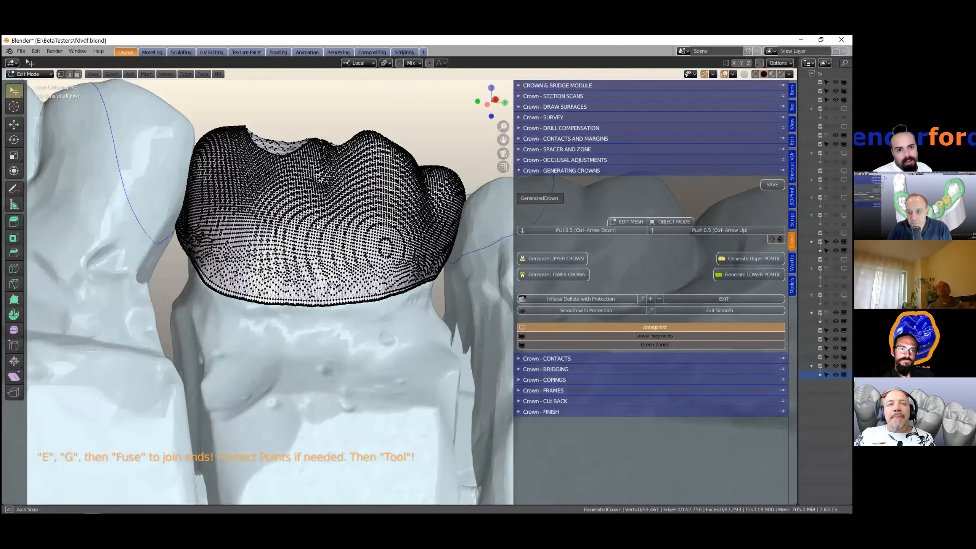
{"action": "key", "text": "Tab"}
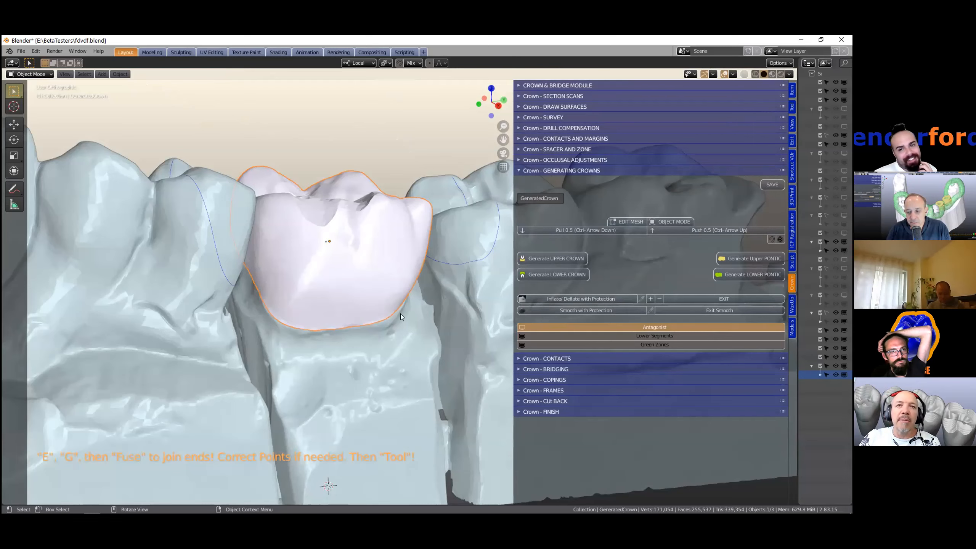
- Start Smooth with Protection on the generated crown
{"action": "scroll", "coordinate": [397, 311], "scroll_direction": "up", "scroll_amount": 2}
{"action": "scroll", "coordinate": [350, 288], "scroll_direction": "up", "scroll_amount": 1}
{"action": "middle_click_drag", "start_coordinate": [367, 304], "coordinate": [584, 322]}
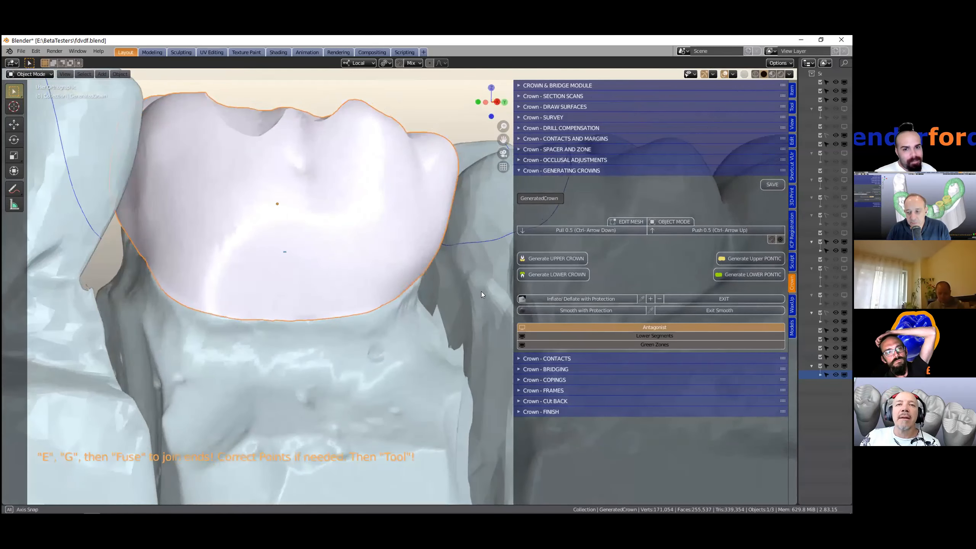
{"action": "middle_click_drag", "start_coordinate": [481, 291], "coordinate": [434, 288]}
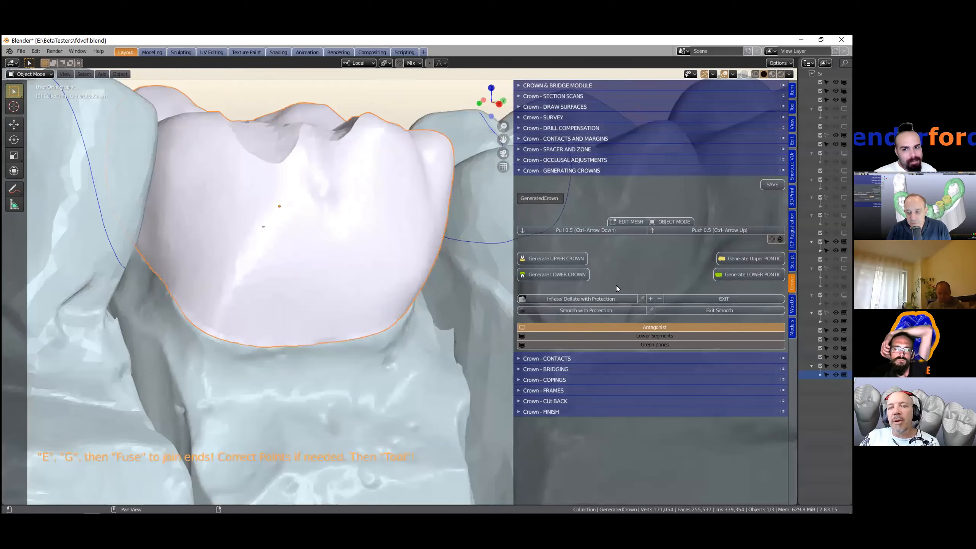
{"action": "middle_click_drag", "start_coordinate": [459, 273], "coordinate": [394, 277]}
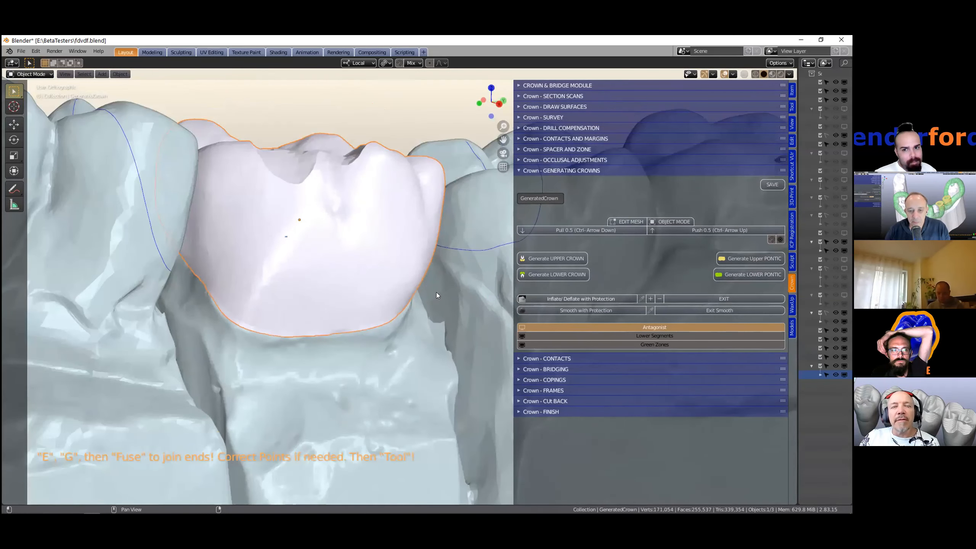
{"action": "middle_click_drag", "start_coordinate": [402, 287], "coordinate": [389, 295]}
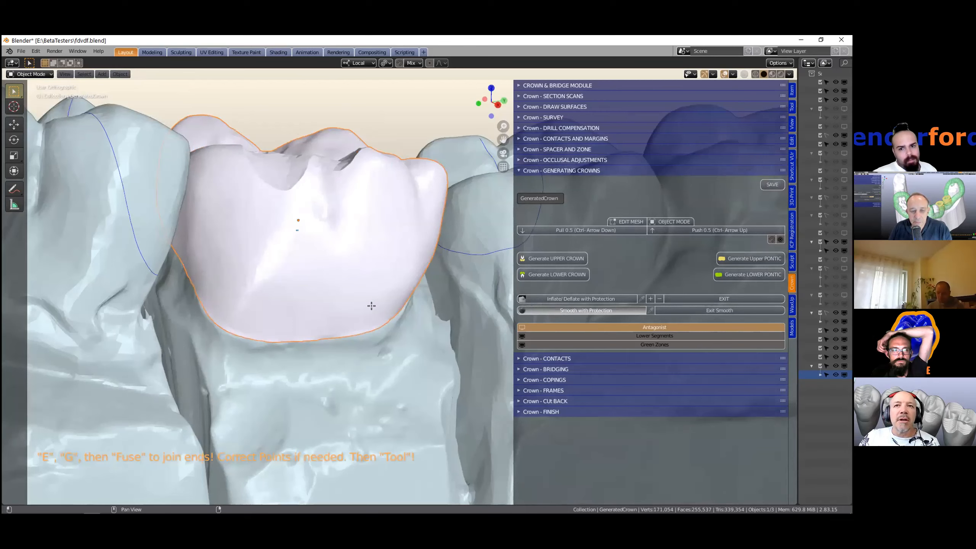
{"action": "middle_click_drag", "start_coordinate": [372, 307], "coordinate": [371, 277]}
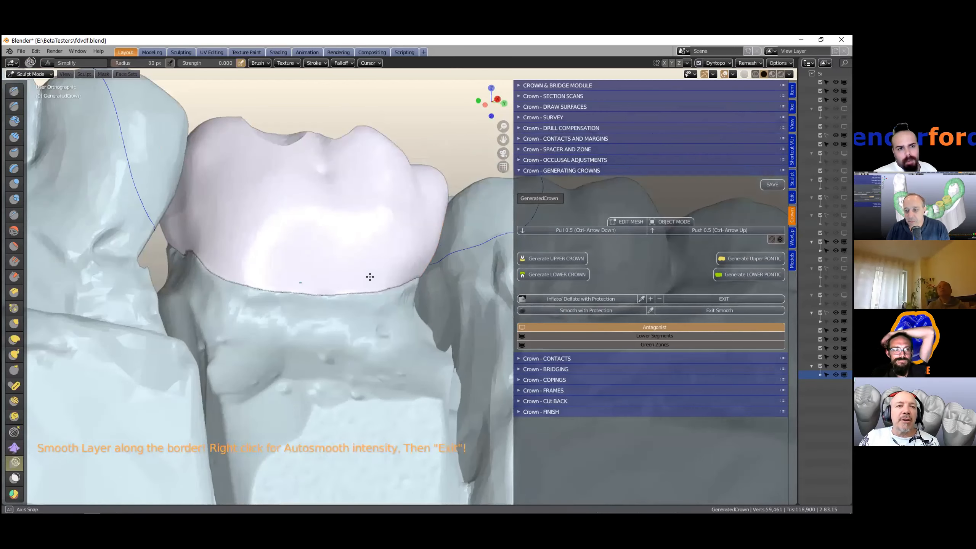
- Smooth the generated crown's margin with strokes along its border, then exit the Smooth tool
{"action": "scroll", "coordinate": [371, 278], "scroll_direction": "up", "scroll_amount": 1}
{"action": "scroll", "coordinate": [378, 272], "scroll_direction": "up", "scroll_amount": 3}
{"action": "scroll", "coordinate": [378, 272], "scroll_direction": "down", "scroll_amount": 2}
{"action": "mouse_move", "coordinate": [378, 273]}
{"action": "left_mouse_down"}
{"action": "mouse_move", "coordinate": [205, 279]}
{"action": "mouse_move", "coordinate": [115, 235]}
{"action": "mouse_move", "coordinate": [150, 254]}
{"action": "mouse_move", "coordinate": [385, 274]}
{"action": "mouse_move", "coordinate": [447, 264]}
{"action": "left_mouse_up"}
{"action": "middle_click_drag", "start_coordinate": [448, 264], "coordinate": [402, 268]}
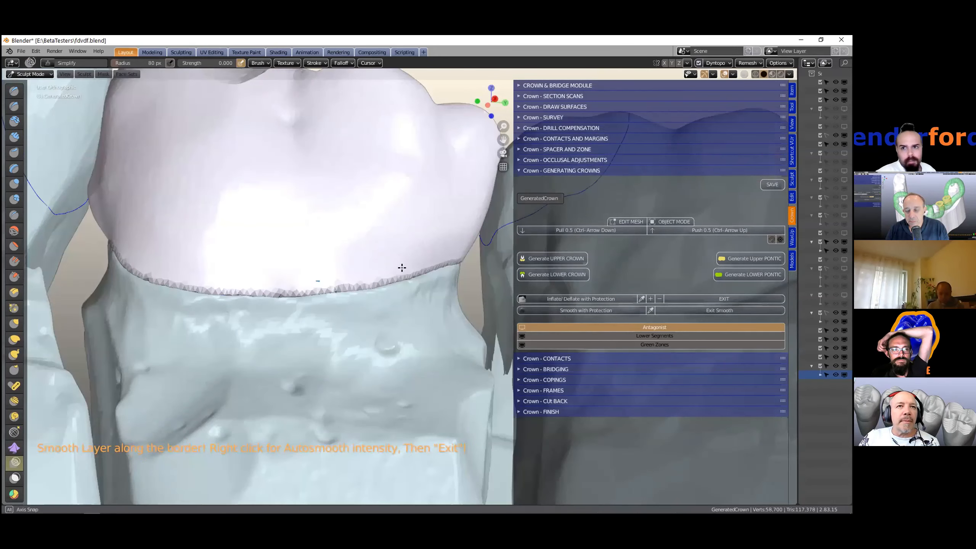
{"action": "middle_click_drag", "start_coordinate": [474, 282], "coordinate": [200, 253]}
{"action": "middle_click_drag", "start_coordinate": [319, 275], "coordinate": [120, 291]}
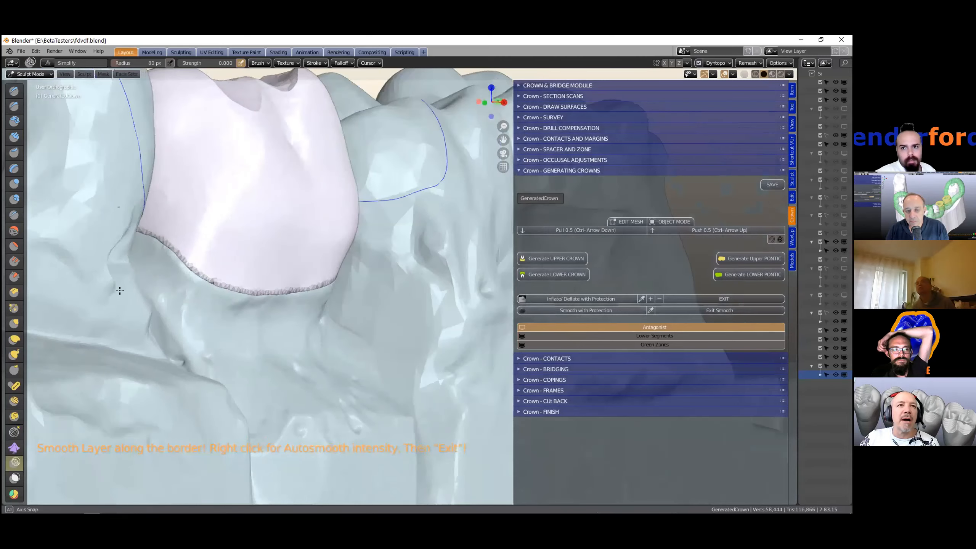
{"action": "mouse_move", "coordinate": [209, 277]}
{"action": "middle_mouse_down"}
{"action": "mouse_move", "coordinate": [159, 293]}
{"action": "mouse_move", "coordinate": [227, 273]}
{"action": "middle_mouse_up"}
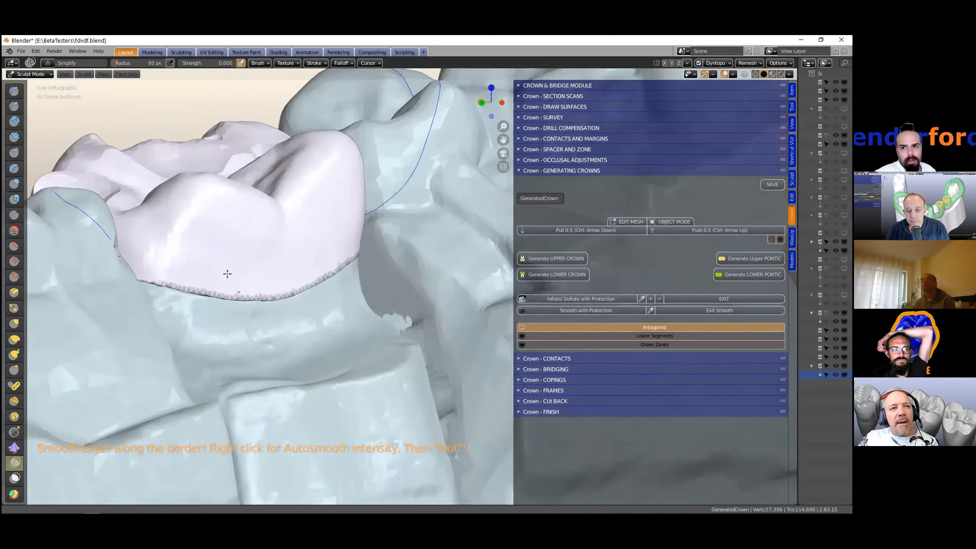
{"action": "mouse_move", "coordinate": [310, 284]}
{"action": "middle_mouse_down"}
{"action": "mouse_move", "coordinate": [369, 292]}
{"action": "mouse_move", "coordinate": [298, 273]}
{"action": "middle_mouse_up"}
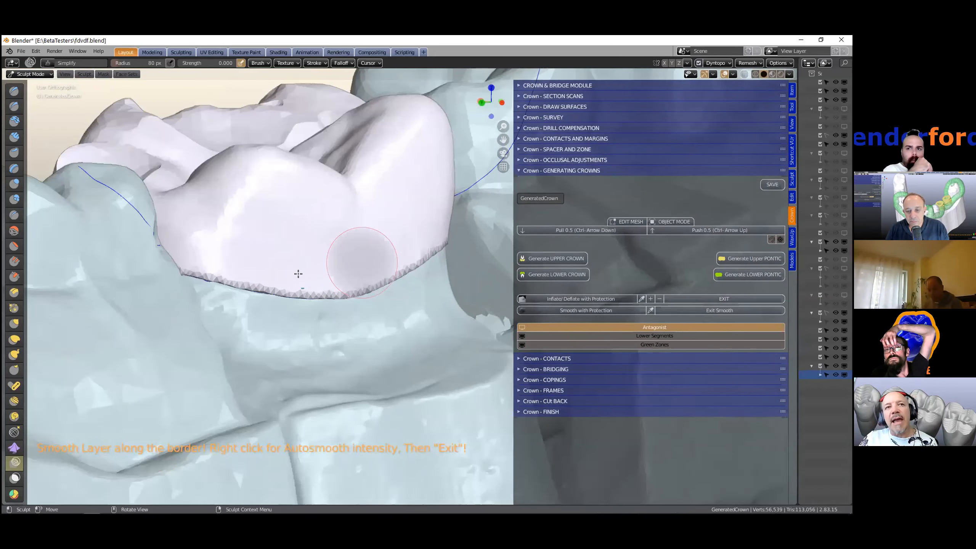
{"action": "mouse_move", "coordinate": [446, 274]}
{"action": "middle_mouse_down"}
{"action": "mouse_move", "coordinate": [445, 297]}
{"action": "mouse_move", "coordinate": [427, 286]}
{"action": "middle_mouse_up"}
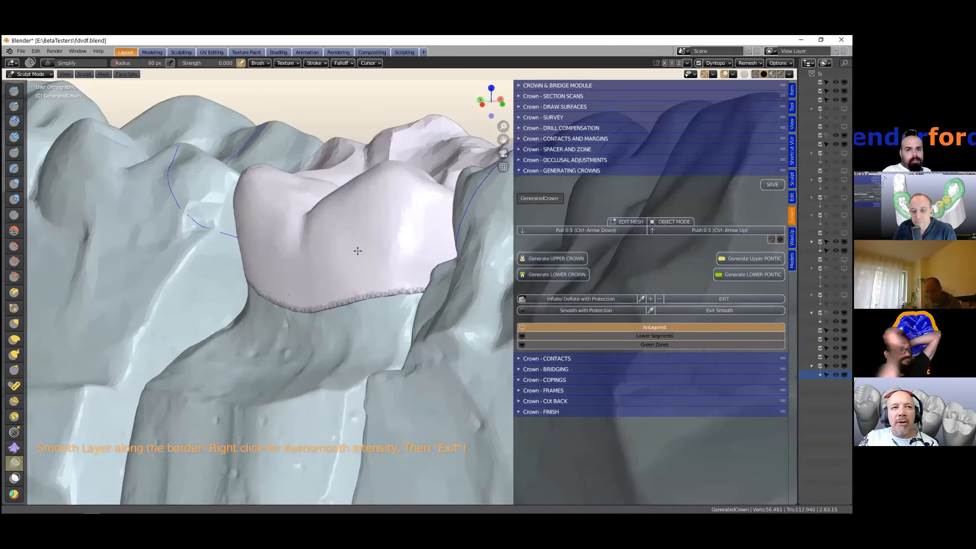
{"action": "middle_click_drag", "start_coordinate": [357, 251], "coordinate": [340, 227]}
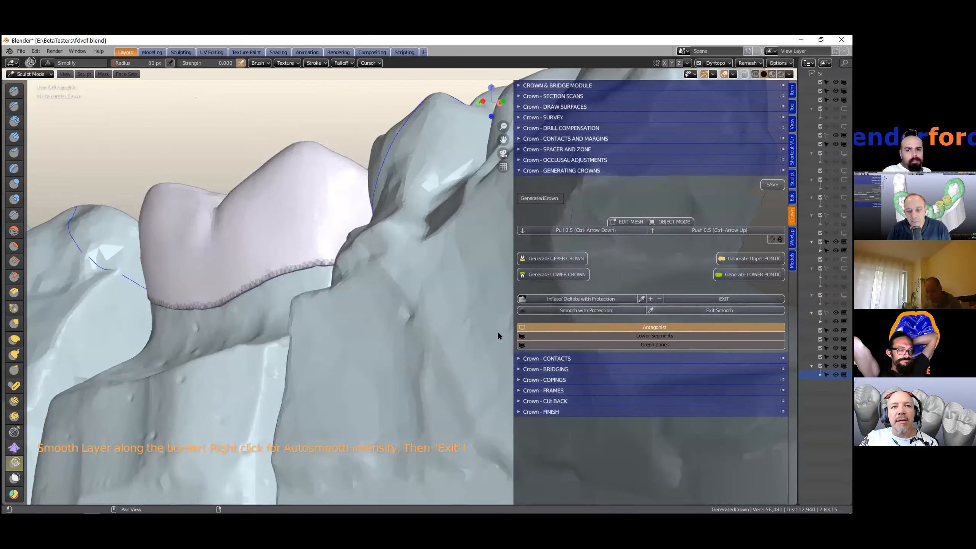
{"action": "middle_click_drag", "start_coordinate": [389, 283], "coordinate": [485, 291]}
{"action": "mouse_move", "coordinate": [421, 277]}
{"action": "middle_mouse_down"}
{"action": "mouse_move", "coordinate": [220, 264]}
{"action": "mouse_move", "coordinate": [346, 289]}
{"action": "mouse_move", "coordinate": [505, 281]}
{"action": "middle_mouse_up"}
{"action": "middle_click_drag", "start_coordinate": [307, 302], "coordinate": [271, 329]}
{"action": "scroll", "coordinate": [270, 329], "scroll_direction": "up", "scroll_amount": 3}
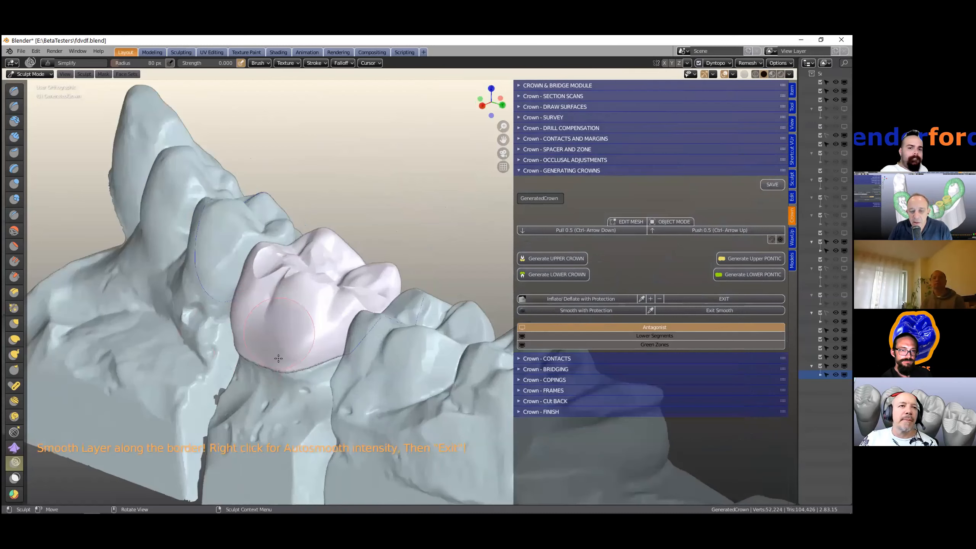
{"action": "scroll", "coordinate": [214, 353], "scroll_direction": "up", "scroll_amount": 5}
{"action": "mouse_move", "coordinate": [102, 337]}
{"action": "left_mouse_down"}
{"action": "mouse_move", "coordinate": [198, 403]}
{"action": "mouse_move", "coordinate": [280, 340]}
{"action": "mouse_move", "coordinate": [127, 275]}
{"action": "mouse_move", "coordinate": [121, 285]}
{"action": "mouse_move", "coordinate": [493, 337]}
{"action": "mouse_move", "coordinate": [481, 387]}
{"action": "mouse_move", "coordinate": [297, 339]}
{"action": "mouse_move", "coordinate": [91, 317]}
{"action": "mouse_move", "coordinate": [213, 434]}
{"action": "mouse_move", "coordinate": [312, 371]}
{"action": "mouse_move", "coordinate": [353, 372]}
{"action": "left_mouse_up"}
{"action": "scroll", "coordinate": [353, 372], "scroll_direction": "down", "scroll_amount": 1}
{"action": "scroll", "coordinate": [356, 337], "scroll_direction": "down", "scroll_amount": 2}
{"action": "scroll", "coordinate": [397, 379], "scroll_direction": "down", "scroll_amount": 2}
{"action": "middle_click_drag", "start_coordinate": [391, 422], "coordinate": [293, 376]}
{"action": "left_click_drag", "start_coordinate": [294, 376], "coordinate": [363, 365]}
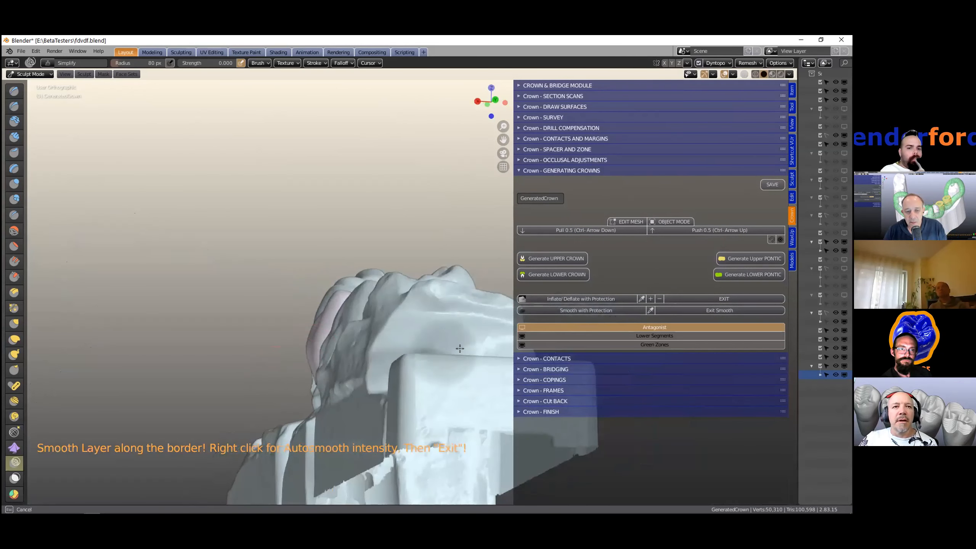
{"action": "middle_click_drag", "start_coordinate": [223, 359], "coordinate": [329, 377]}
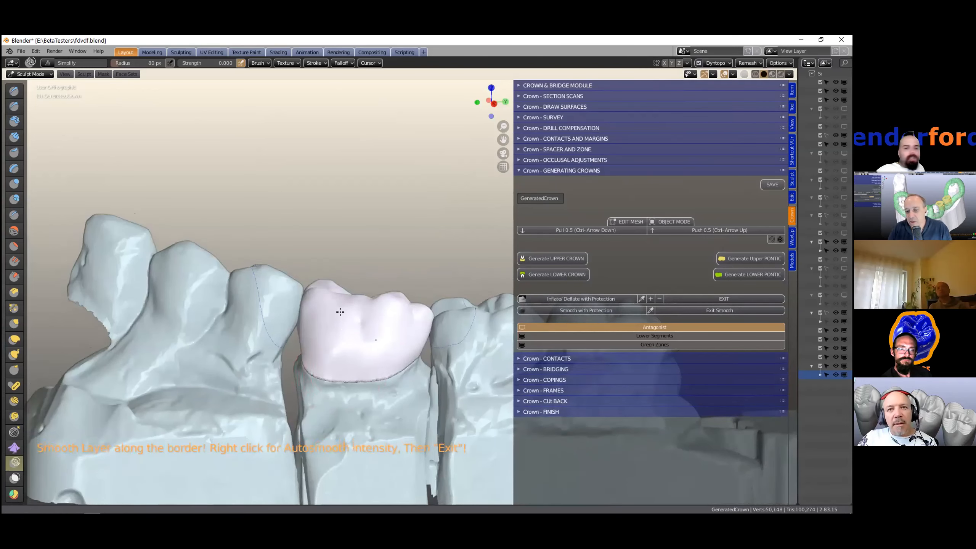
{"action": "middle_click_drag", "start_coordinate": [340, 312], "coordinate": [329, 262], "text": "shift"}
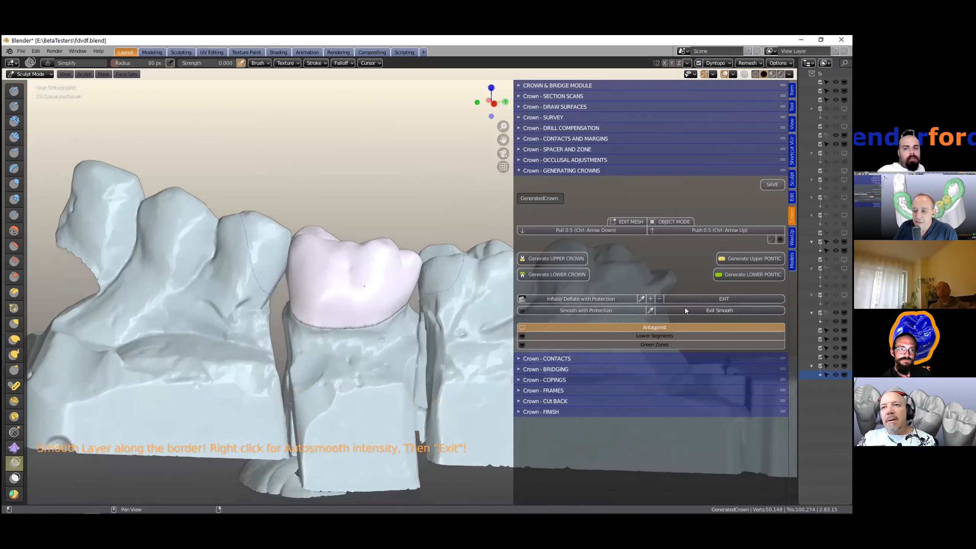
{"action": "left_click", "coordinate": [700, 310]}
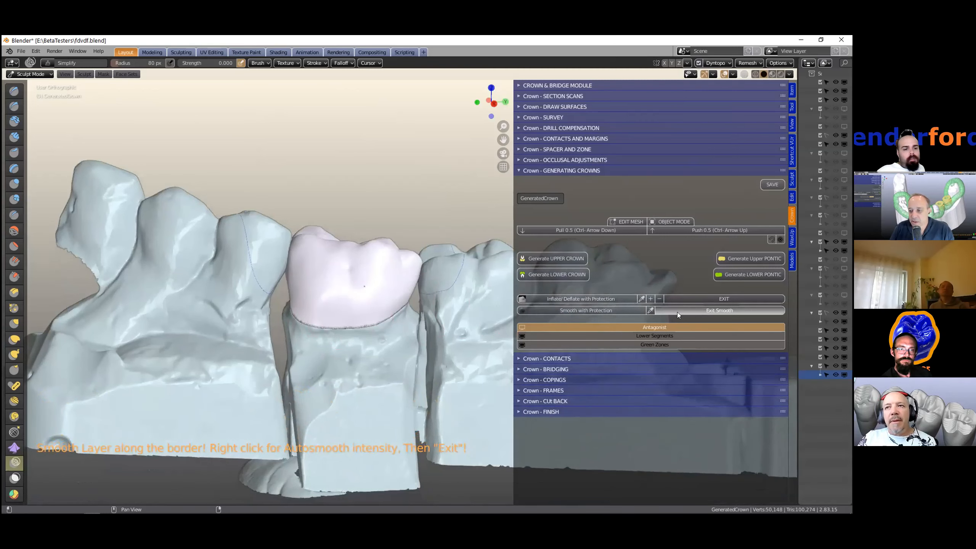
{"action": "scroll", "coordinate": [378, 335], "scroll_direction": "up", "scroll_amount": 1}
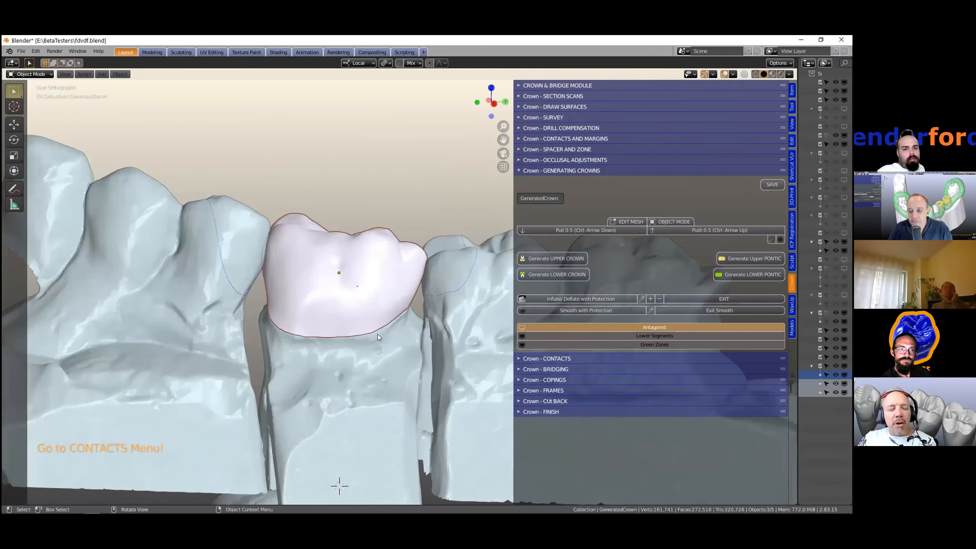
- Re-check the smoothed crown's mesh in Edit Mode, then return to Object Mode
{"action": "key", "text": "Tab"}
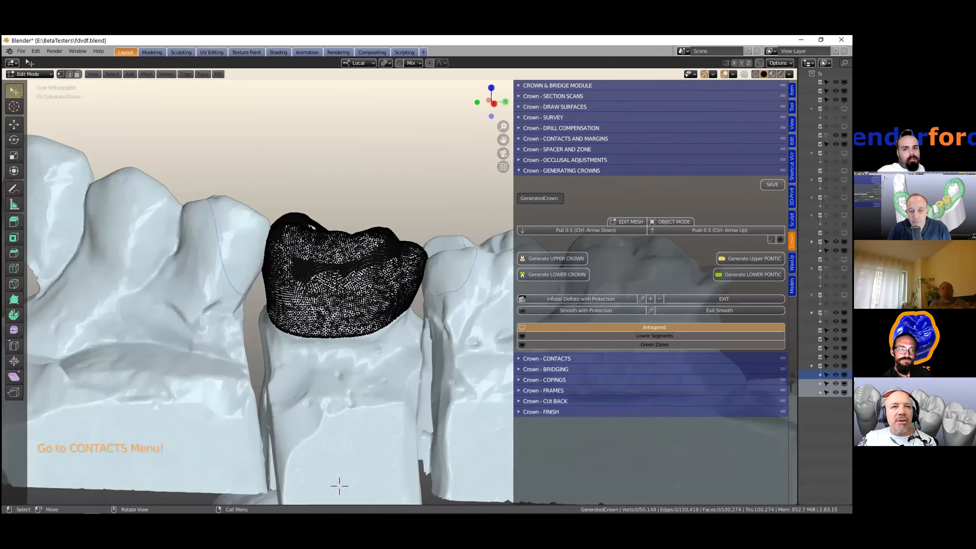
{"action": "scroll", "coordinate": [427, 294], "scroll_direction": "up", "scroll_amount": 3}
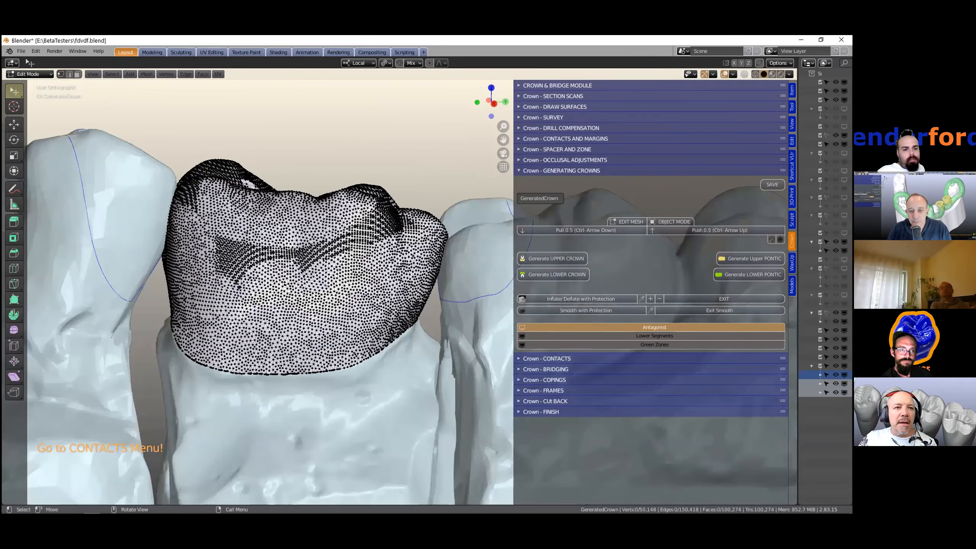
{"action": "scroll", "coordinate": [402, 284], "scroll_direction": "up", "scroll_amount": 2}
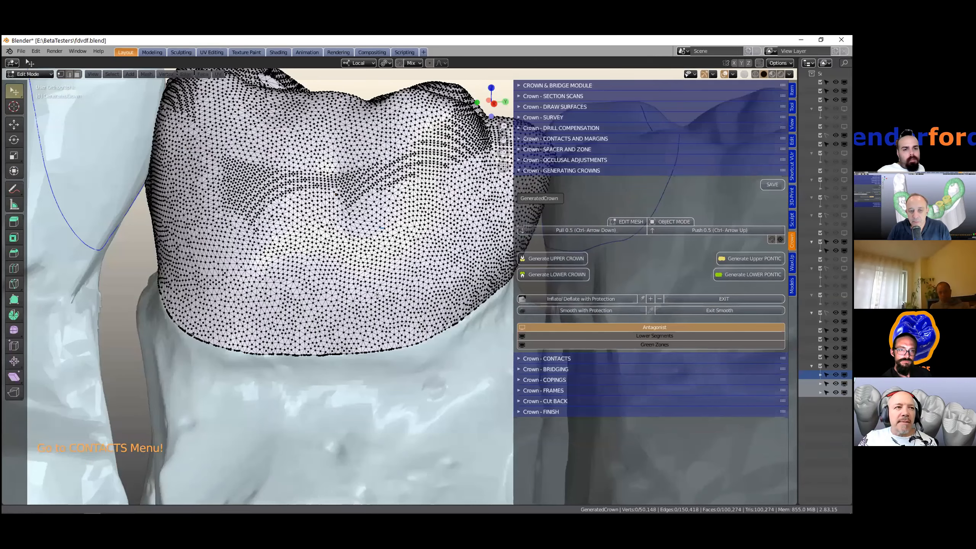
{"action": "middle_click_drag", "start_coordinate": [350, 316], "coordinate": [368, 354]}
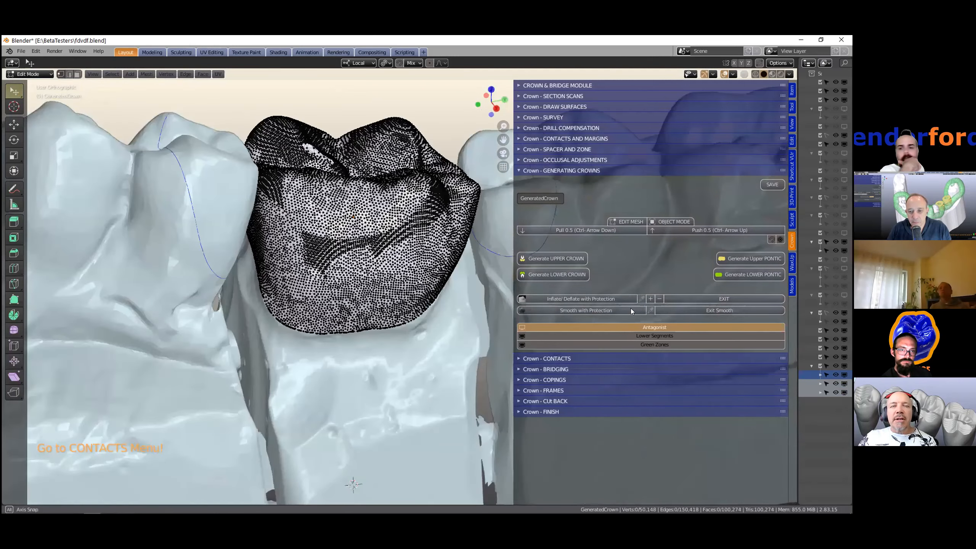
{"action": "middle_click_drag", "start_coordinate": [410, 279], "coordinate": [427, 289]}
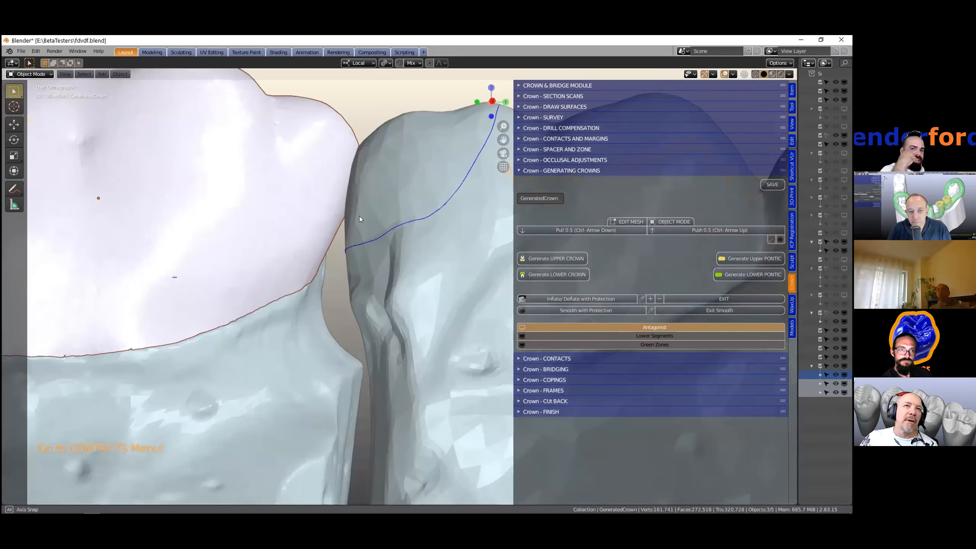
{"action": "middle_click_drag", "start_coordinate": [359, 216], "coordinate": [350, 264]}
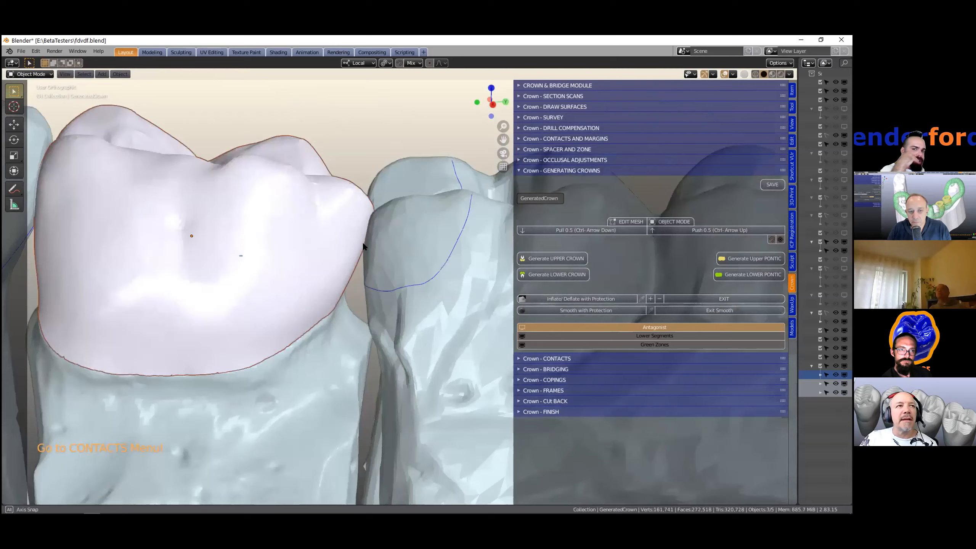
{"action": "middle_click_drag", "start_coordinate": [362, 241], "coordinate": [316, 218]}
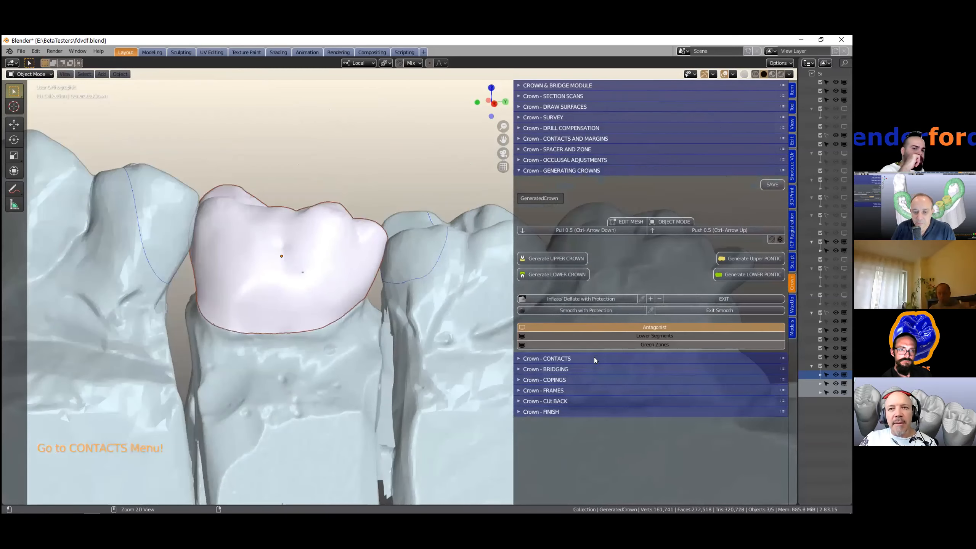
- Open the Crown - CONTACTS section, display the pink contacts, and select the left contact
{"action": "left_click", "coordinate": [594, 358], "text": "ctrl"}
{"action": "middle_click_drag", "start_coordinate": [328, 292], "coordinate": [388, 278], "text": "shift"}
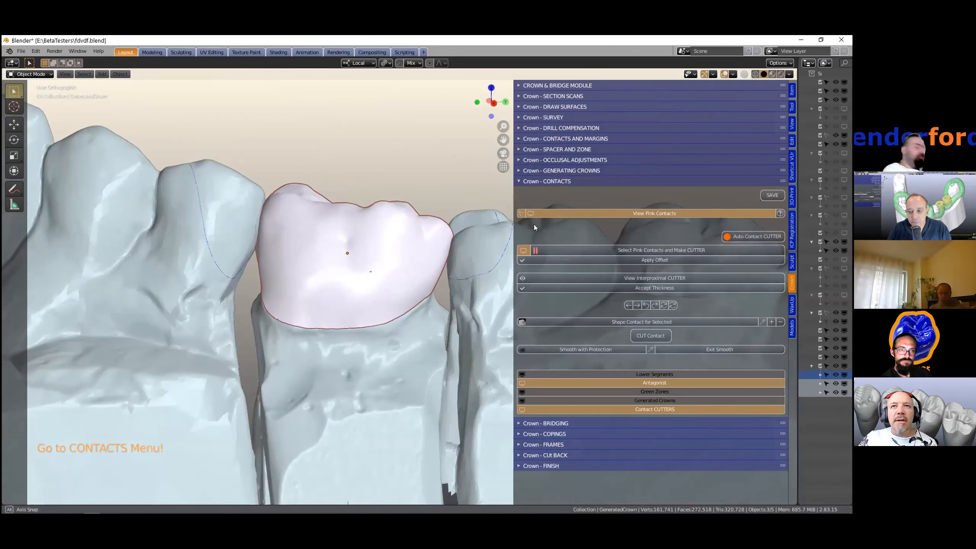
{"action": "left_click", "coordinate": [643, 213]}
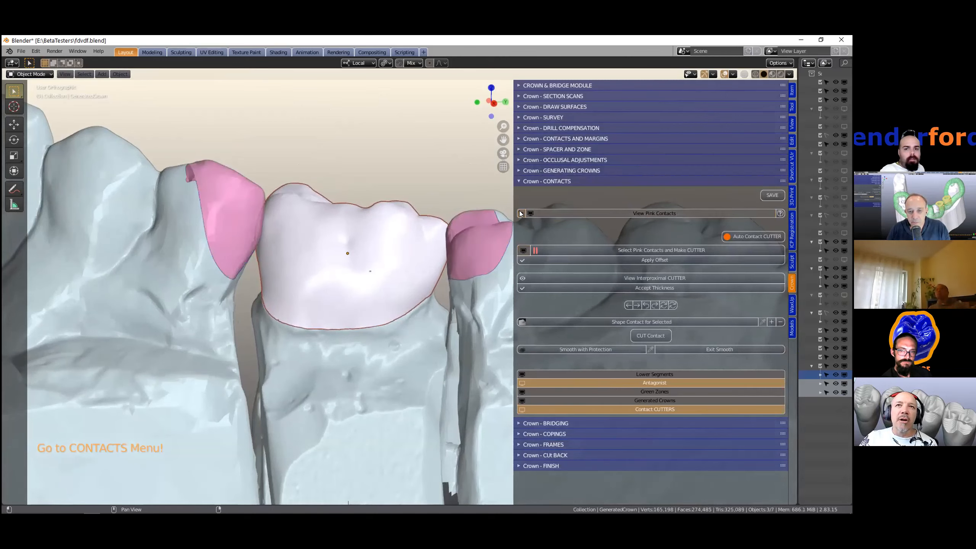
{"action": "left_click", "coordinate": [234, 207]}
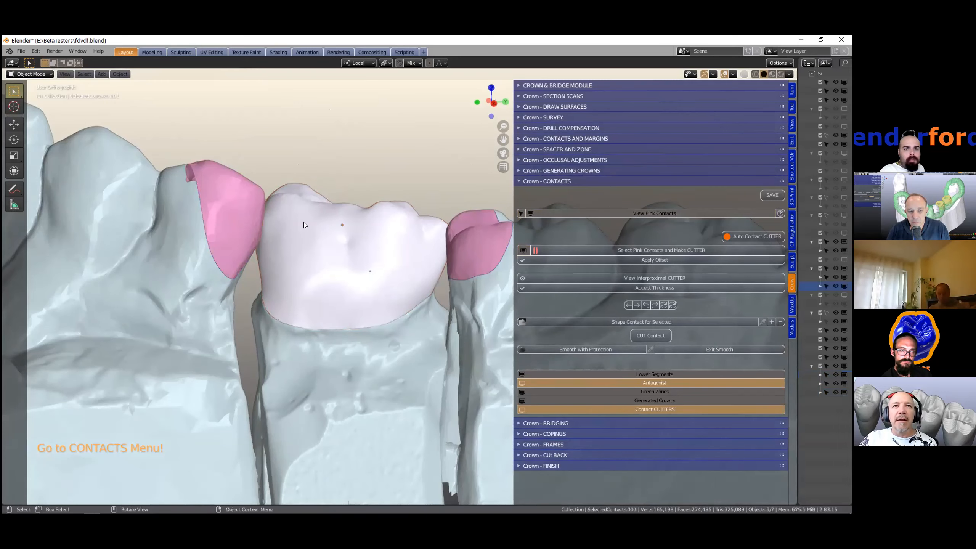
{"action": "middle_click_drag", "start_coordinate": [215, 233], "coordinate": [215, 230]}
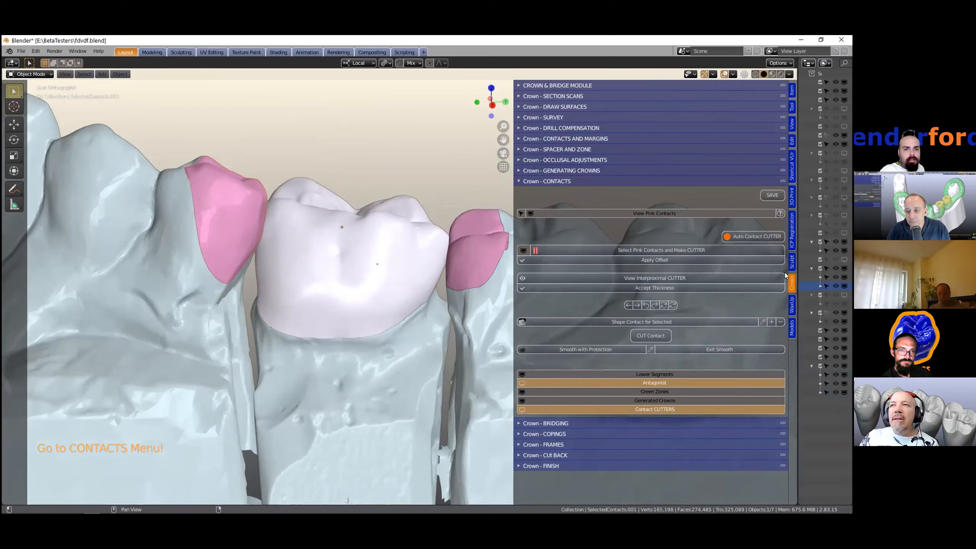
- Temporarily show the ContactTool collection in the viewport to inspect it, then hide it again
{"action": "left_click_drag", "start_coordinate": [793, 272], "coordinate": [649, 289]}
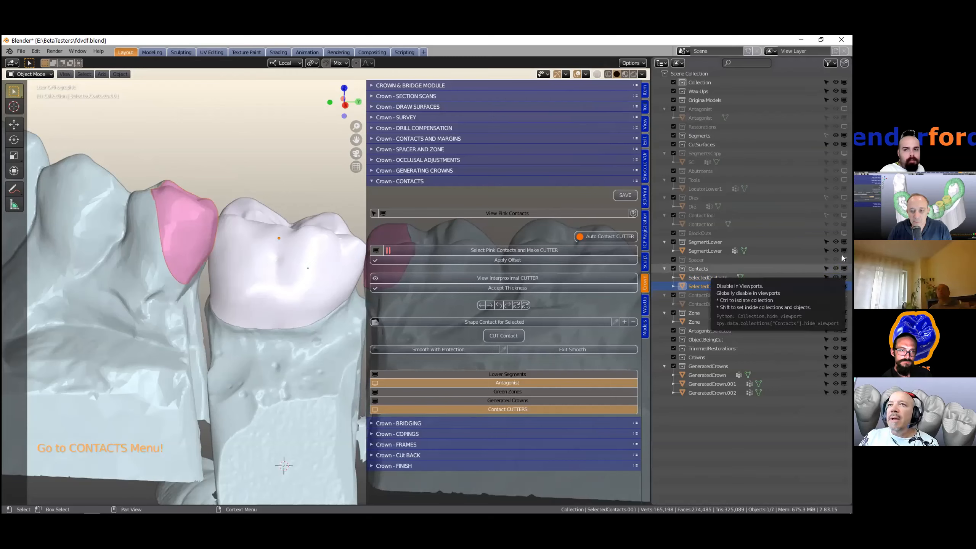
{"action": "left_click", "coordinate": [844, 224]}
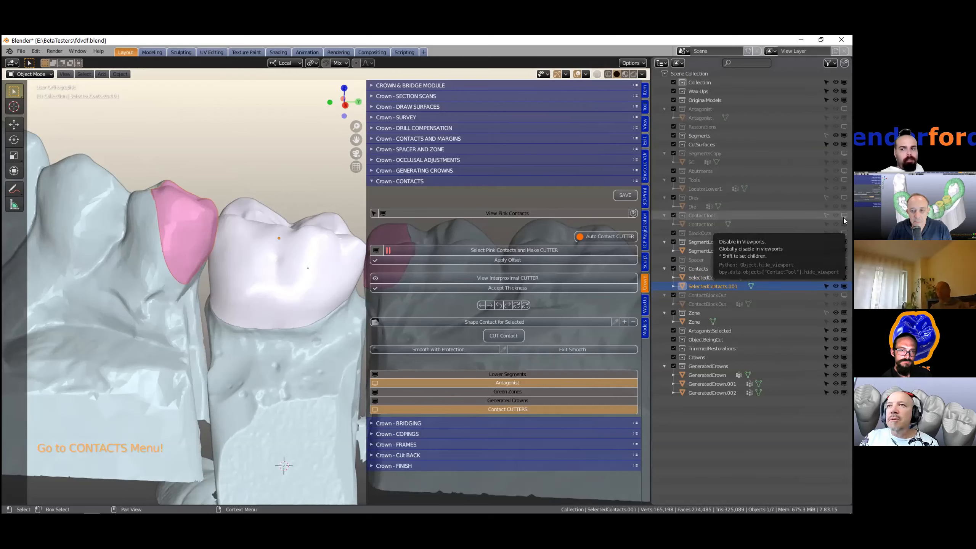
{"action": "left_click", "coordinate": [844, 216]}
{"action": "middle_click_drag", "start_coordinate": [257, 323], "coordinate": [281, 307]}
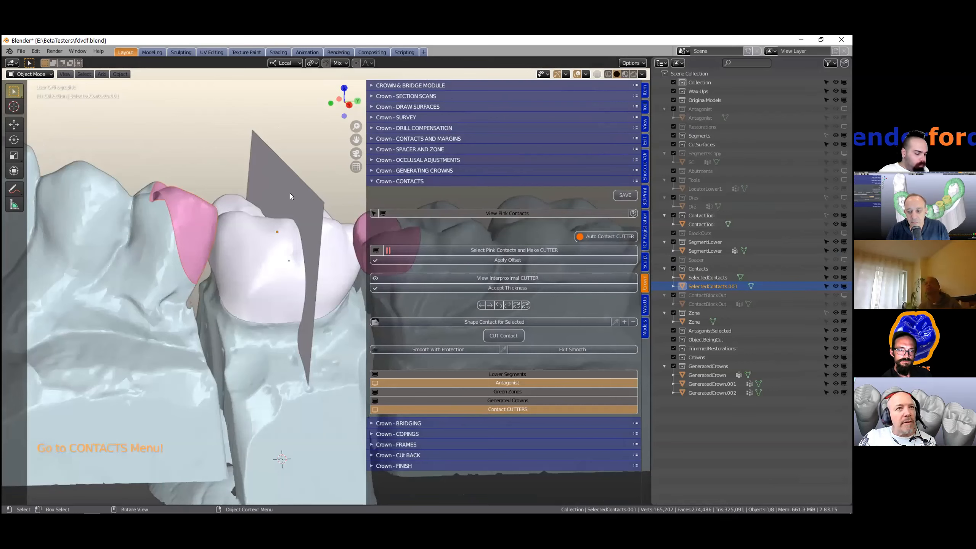
{"action": "middle_click_drag", "start_coordinate": [259, 165], "coordinate": [330, 216]}
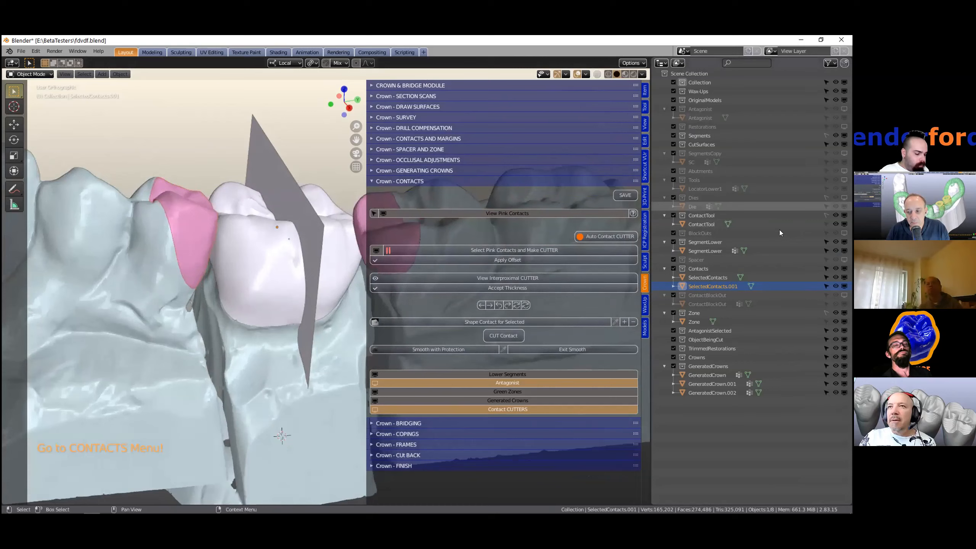
{"action": "left_click", "coordinate": [843, 216]}
{"action": "middle_click_drag", "start_coordinate": [334, 262], "coordinate": [307, 260]}
{"action": "scroll", "coordinate": [307, 259], "scroll_direction": "down", "scroll_amount": 1}
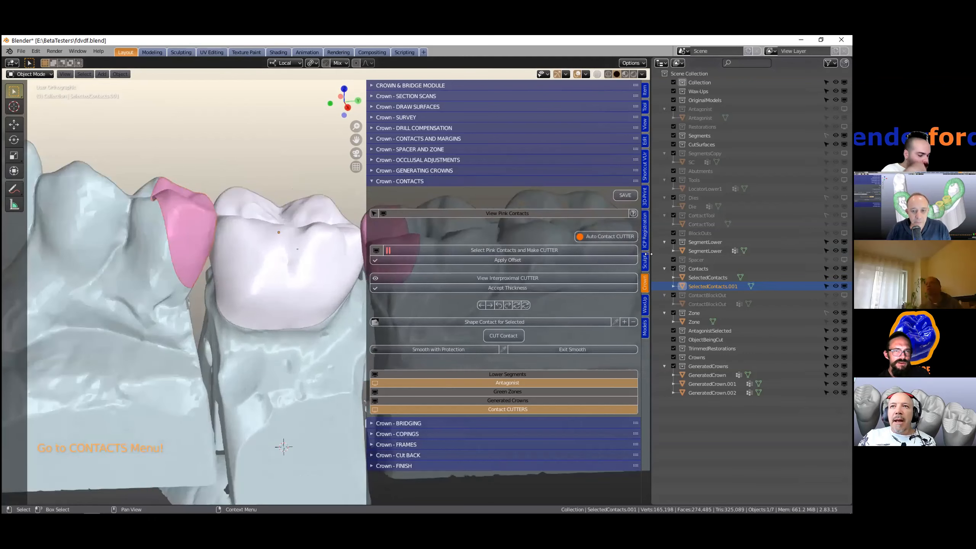
{"action": "left_click_drag", "start_coordinate": [652, 250], "coordinate": [804, 245]}
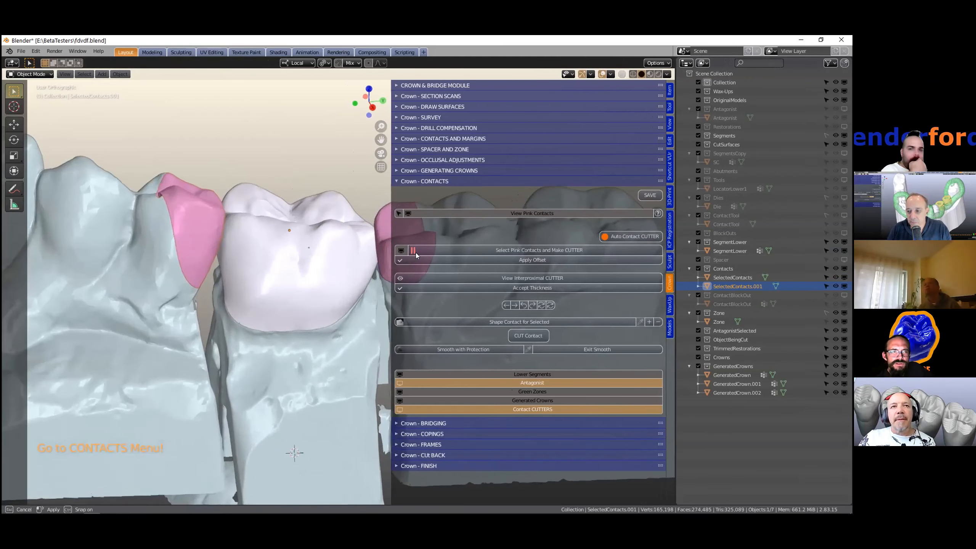
{"action": "scroll", "coordinate": [32, 208], "scroll_direction": "down", "scroll_amount": 2}
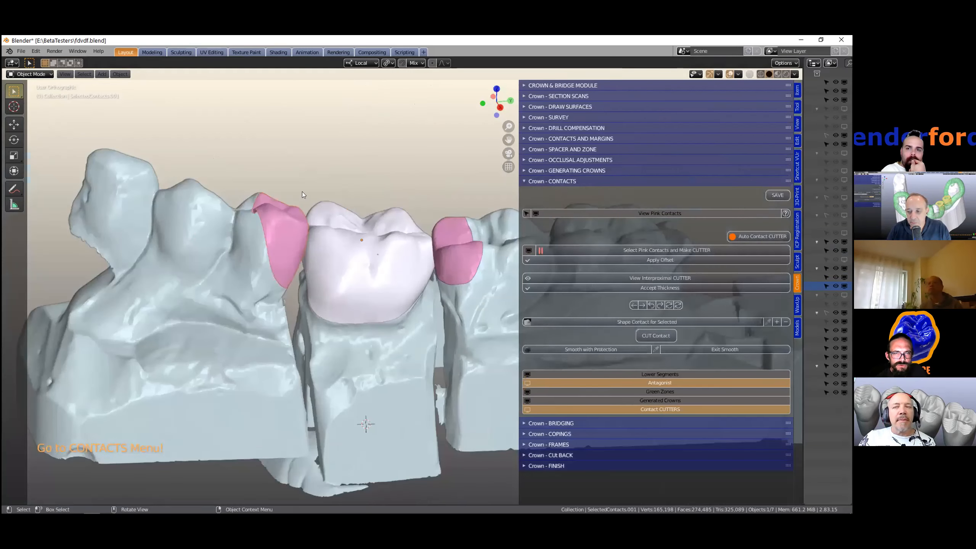
{"action": "left_click_drag", "start_coordinate": [803, 226], "coordinate": [670, 248]}
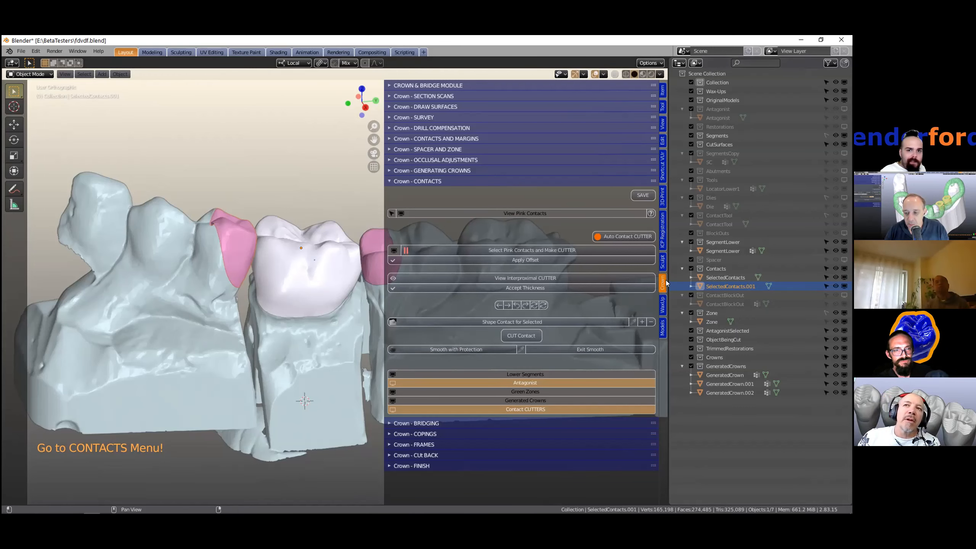
{"action": "left_click_drag", "start_coordinate": [670, 283], "coordinate": [731, 281]}
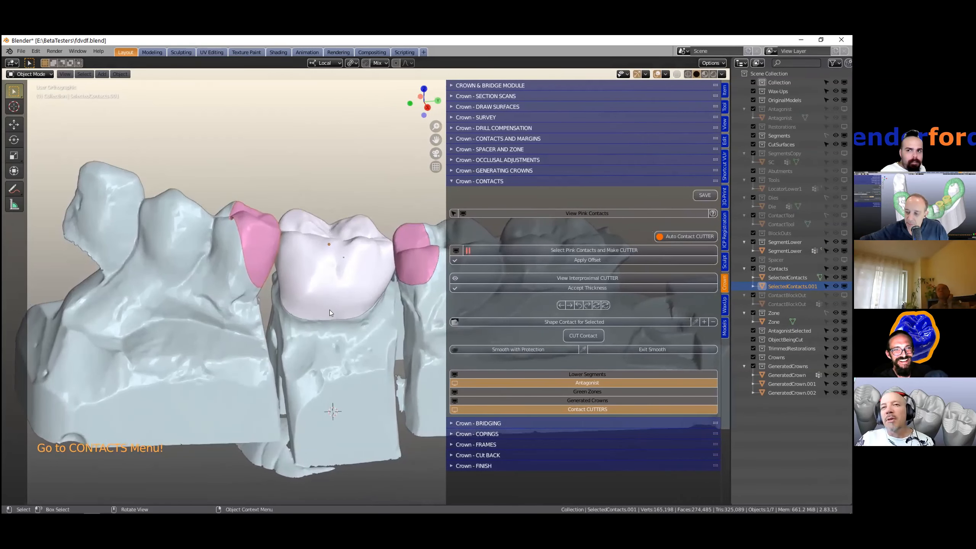
- Select the pink contact objects on both sides of the crown in turn
{"action": "middle_click_drag", "start_coordinate": [329, 310], "coordinate": [252, 236]}
{"action": "left_click", "coordinate": [251, 236]}
{"action": "left_click", "coordinate": [252, 224]}
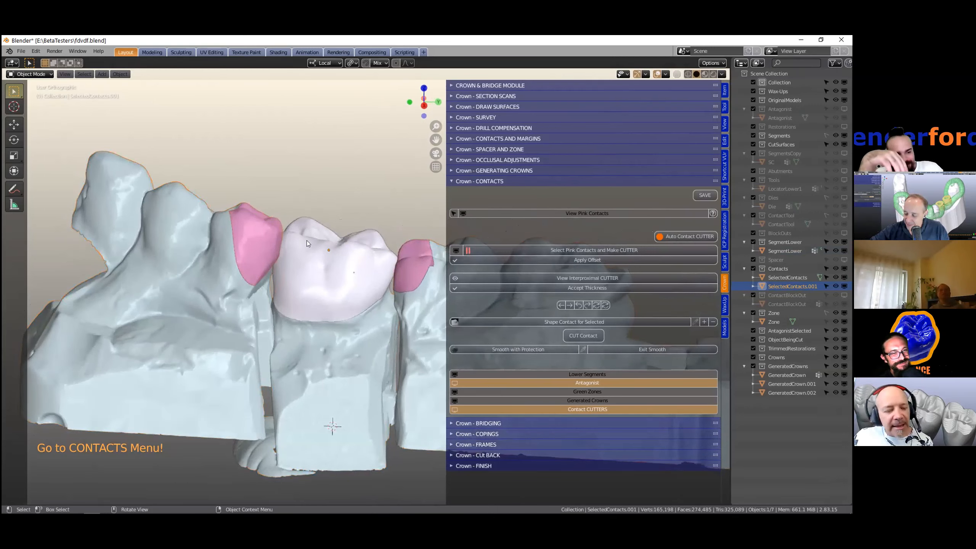
{"action": "left_click", "coordinate": [251, 242], "text": "shift"}
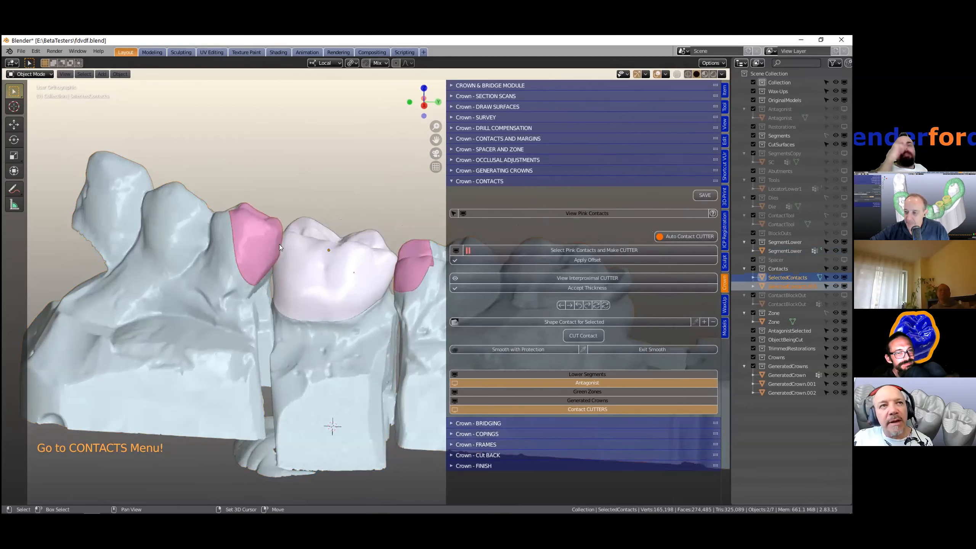
{"action": "left_click", "coordinate": [408, 256], "text": "shift"}
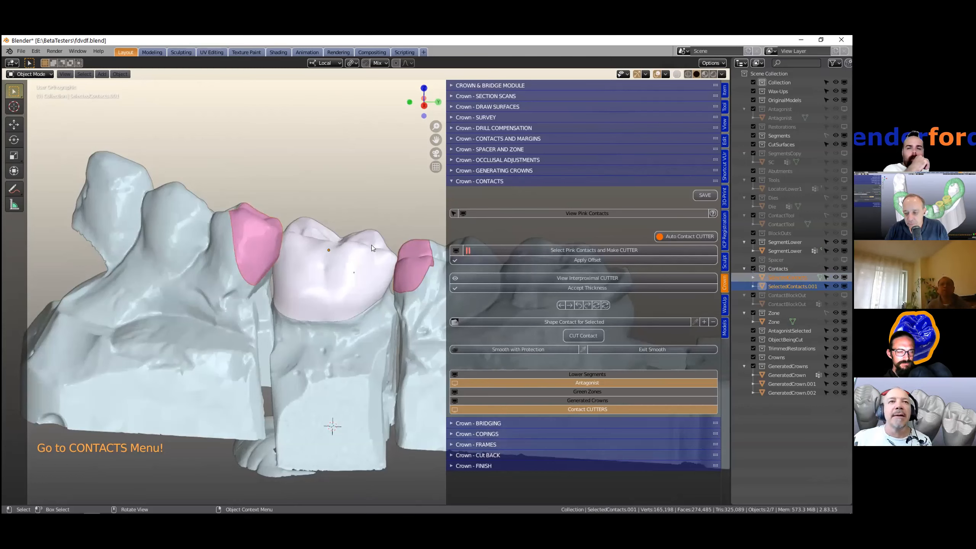
{"action": "middle_click_drag", "start_coordinate": [322, 250], "coordinate": [304, 241]}
{"action": "left_click", "coordinate": [409, 252]}
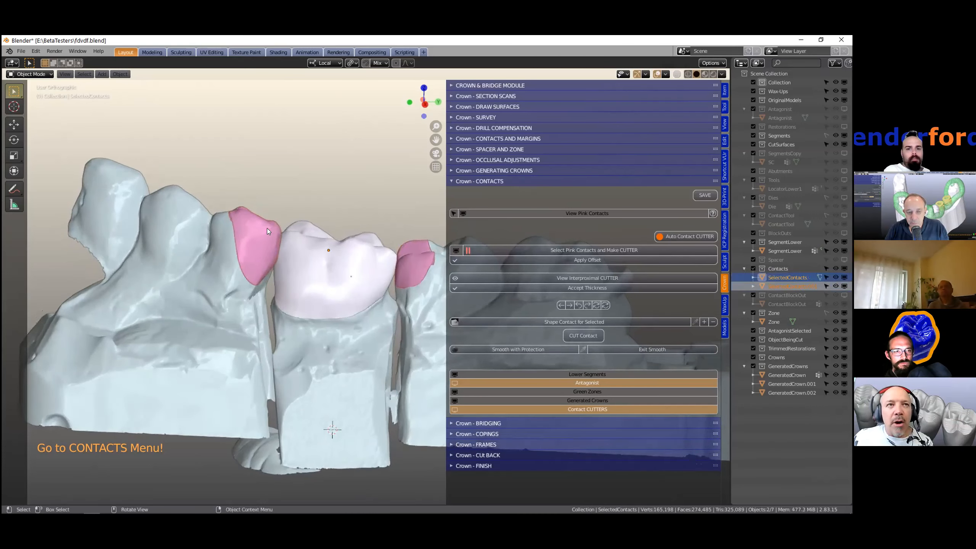
- Select the right pink contact and make the contact cutter from it
{"action": "left_click", "coordinate": [422, 251], "text": "shift"}
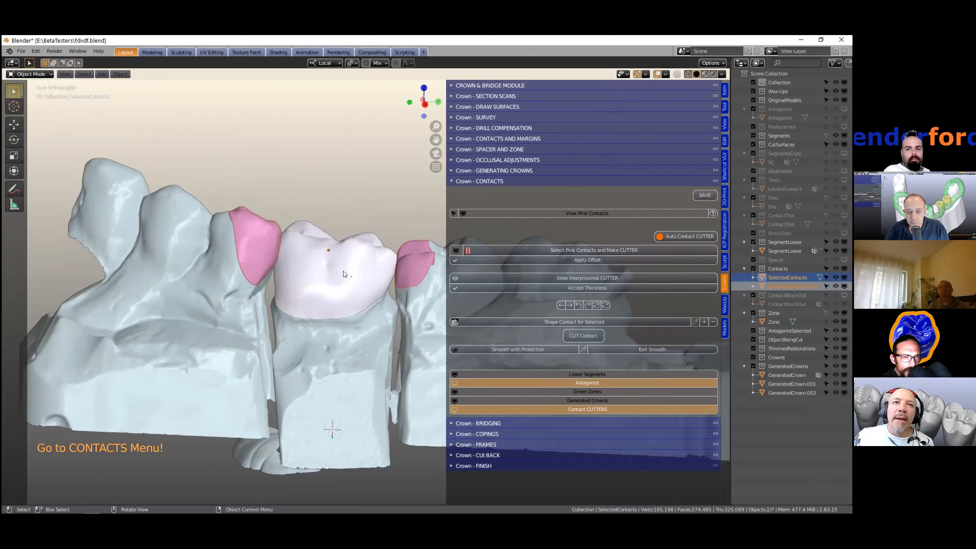
{"action": "left_click", "coordinate": [537, 249]}
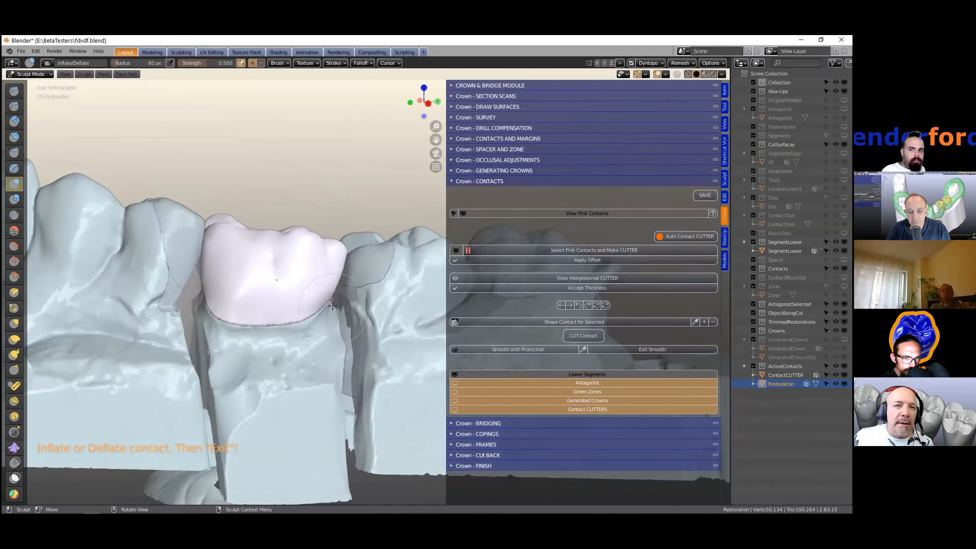
- Hide the lower segments and inflate the crown's contact area against the contact cutter
{"action": "left_click", "coordinate": [557, 373]}
{"action": "scroll", "coordinate": [281, 314], "scroll_direction": "up", "scroll_amount": 3}
{"action": "middle_click_drag", "start_coordinate": [281, 311], "coordinate": [138, 254]}
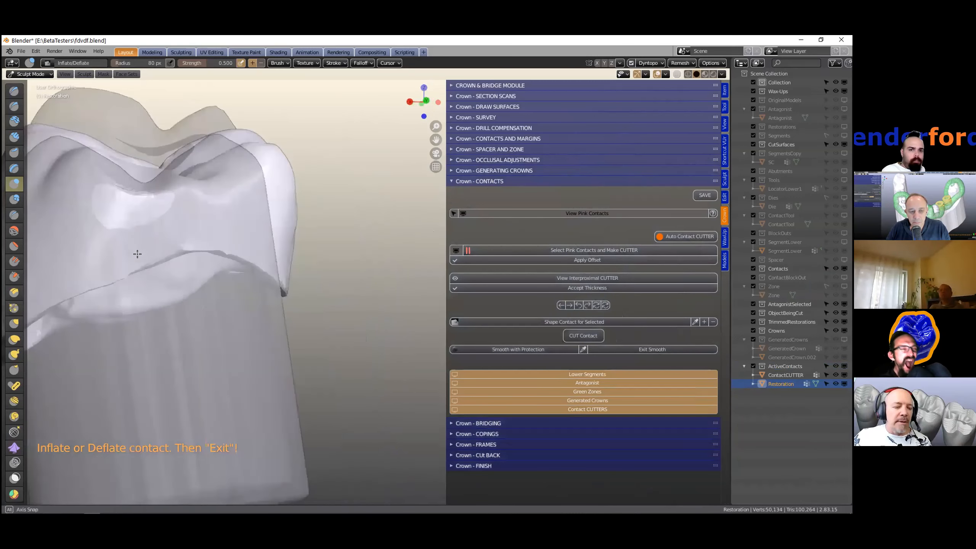
{"action": "middle_click_drag", "start_coordinate": [317, 314], "coordinate": [275, 285], "text": "shift"}
{"action": "scroll", "coordinate": [341, 278], "scroll_direction": "up", "scroll_amount": 3}
{"action": "mouse_move", "coordinate": [340, 278]}
{"action": "left_mouse_down"}
{"action": "mouse_move", "coordinate": [184, 332]}
{"action": "mouse_move", "coordinate": [240, 231]}
{"action": "mouse_move", "coordinate": [264, 323]}
{"action": "mouse_move", "coordinate": [374, 262]}
{"action": "mouse_move", "coordinate": [323, 238]}
{"action": "mouse_move", "coordinate": [360, 273]}
{"action": "mouse_move", "coordinate": [398, 274]}
{"action": "mouse_move", "coordinate": [303, 283]}
{"action": "mouse_move", "coordinate": [327, 294]}
{"action": "mouse_move", "coordinate": [257, 283]}
{"action": "mouse_move", "coordinate": [261, 255]}
{"action": "mouse_move", "coordinate": [265, 313]}
{"action": "mouse_move", "coordinate": [411, 292]}
{"action": "mouse_move", "coordinate": [400, 254]}
{"action": "mouse_move", "coordinate": [279, 283]}
{"action": "mouse_move", "coordinate": [244, 331]}
{"action": "mouse_move", "coordinate": [226, 302]}
{"action": "left_mouse_up"}
{"action": "scroll", "coordinate": [398, 275], "scroll_direction": "down", "scroll_amount": 2}
{"action": "mouse_move", "coordinate": [226, 302]}
{"action": "middle_mouse_down"}
{"action": "mouse_move", "coordinate": [298, 283]}
{"action": "mouse_move", "coordinate": [323, 299]}
{"action": "mouse_move", "coordinate": [311, 273]}
{"action": "mouse_move", "coordinate": [294, 268]}
{"action": "mouse_move", "coordinate": [149, 319]}
{"action": "mouse_move", "coordinate": [187, 331]}
{"action": "mouse_move", "coordinate": [94, 344]}
{"action": "middle_mouse_up"}
{"action": "mouse_move", "coordinate": [215, 322]}
{"action": "left_mouse_down"}
{"action": "mouse_move", "coordinate": [349, 312]}
{"action": "mouse_move", "coordinate": [83, 337]}
{"action": "mouse_move", "coordinate": [279, 315]}
{"action": "left_mouse_up"}
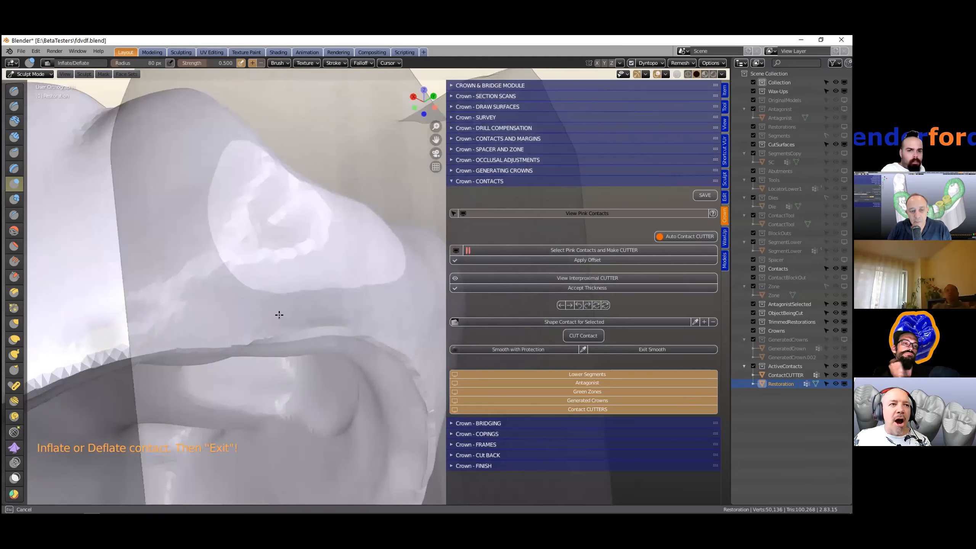
{"action": "mouse_move", "coordinate": [335, 305]}
{"action": "left_mouse_down"}
{"action": "mouse_move", "coordinate": [150, 317]}
{"action": "mouse_move", "coordinate": [225, 320]}
{"action": "mouse_move", "coordinate": [204, 326]}
{"action": "mouse_move", "coordinate": [277, 319]}
{"action": "left_mouse_up"}
{"action": "mouse_move", "coordinate": [278, 318]}
{"action": "middle_mouse_down"}
{"action": "mouse_move", "coordinate": [365, 286]}
{"action": "mouse_move", "coordinate": [318, 292]}
{"action": "mouse_move", "coordinate": [409, 236]}
{"action": "mouse_move", "coordinate": [314, 285]}
{"action": "middle_mouse_up"}
{"action": "mouse_move", "coordinate": [314, 284]}
{"action": "left_mouse_down"}
{"action": "mouse_move", "coordinate": [377, 251]}
{"action": "mouse_move", "coordinate": [348, 275]}
{"action": "left_mouse_up"}
{"action": "mouse_move", "coordinate": [348, 275]}
{"action": "middle_mouse_down"}
{"action": "mouse_move", "coordinate": [310, 327]}
{"action": "mouse_move", "coordinate": [338, 340]}
{"action": "mouse_move", "coordinate": [311, 333]}
{"action": "mouse_move", "coordinate": [311, 284]}
{"action": "mouse_move", "coordinate": [361, 281]}
{"action": "mouse_move", "coordinate": [364, 306]}
{"action": "middle_mouse_up"}
- Show the lower segments to inspect the crown's contact with the neighbouring tooth, then hide them again
{"action": "left_click", "coordinate": [592, 372]}
{"action": "scroll", "coordinate": [362, 278], "scroll_direction": "down", "scroll_amount": 2}
{"action": "scroll", "coordinate": [364, 305], "scroll_direction": "down", "scroll_amount": 1}
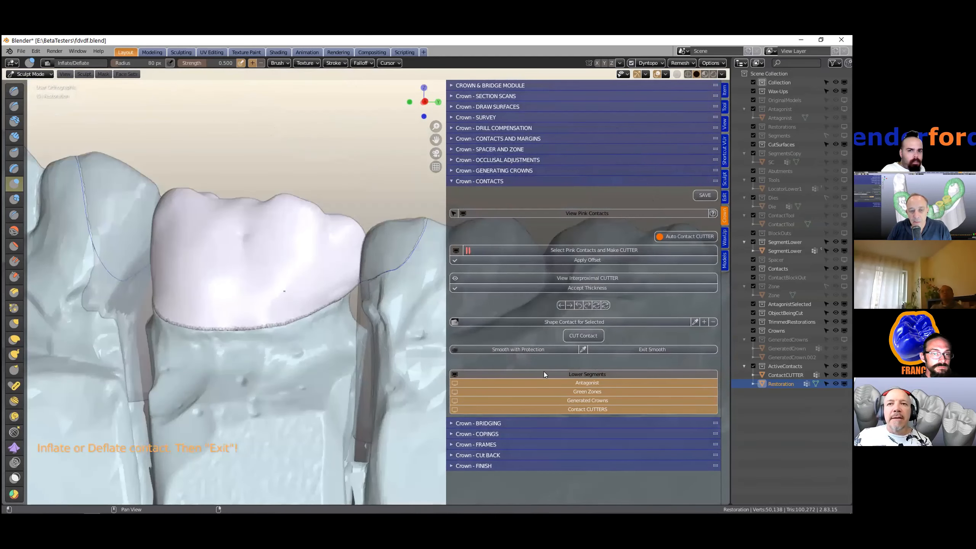
{"action": "middle_click_drag", "start_coordinate": [244, 305], "coordinate": [258, 288]}
{"action": "scroll", "coordinate": [254, 288], "scroll_direction": "up", "scroll_amount": 2}
{"action": "middle_click_drag", "start_coordinate": [185, 283], "coordinate": [368, 306], "text": "shift"}
{"action": "mouse_move", "coordinate": [265, 285]}
{"action": "middle_mouse_down"}
{"action": "mouse_move", "coordinate": [260, 274]}
{"action": "mouse_move", "coordinate": [265, 304]}
{"action": "middle_mouse_up"}
{"action": "scroll", "coordinate": [283, 288], "scroll_direction": "up", "scroll_amount": 1}
{"action": "scroll", "coordinate": [319, 288], "scroll_direction": "up", "scroll_amount": 1}
{"action": "middle_click_drag", "start_coordinate": [321, 286], "coordinate": [327, 280]}
{"action": "scroll", "coordinate": [327, 280], "scroll_direction": "up", "scroll_amount": 1}
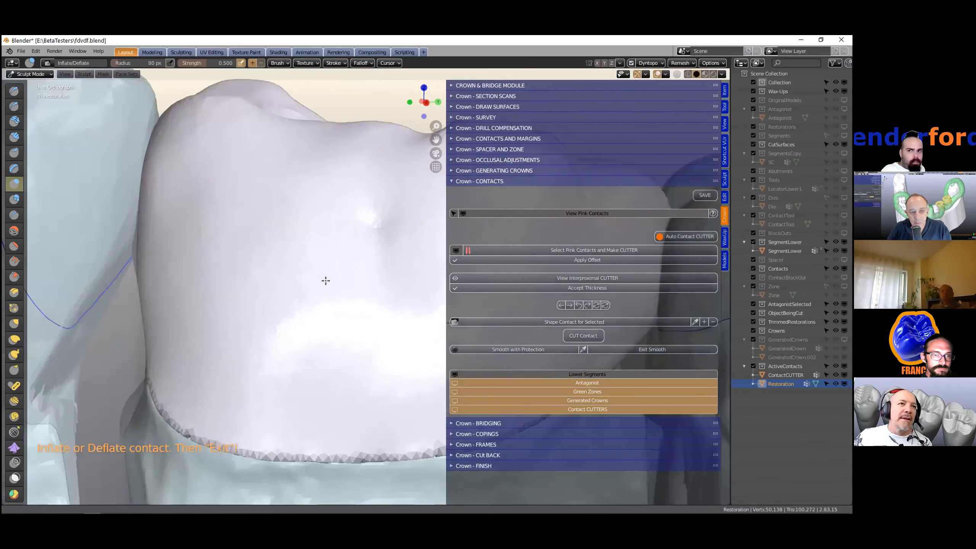
{"action": "middle_click_drag", "start_coordinate": [155, 323], "coordinate": [248, 331], "text": "shift"}
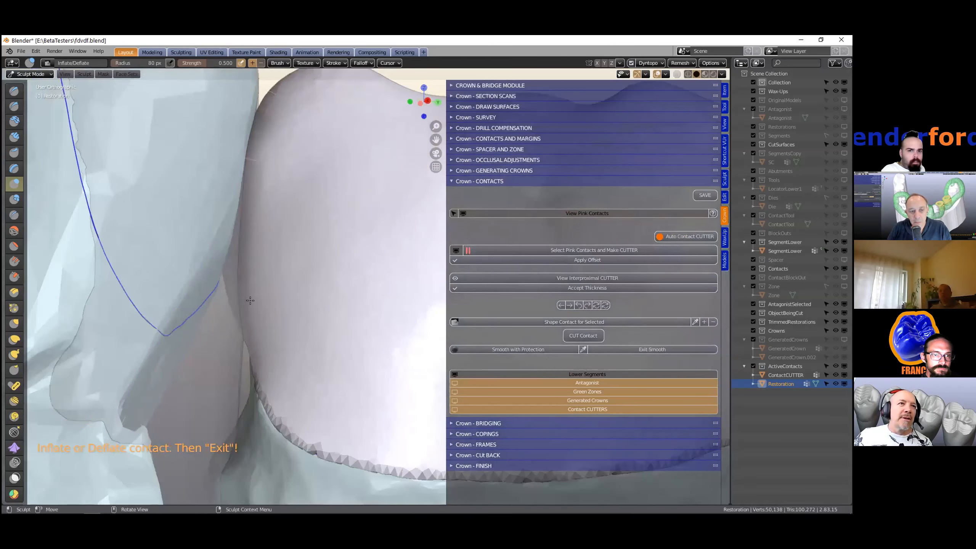
{"action": "scroll", "coordinate": [329, 289], "scroll_direction": "down", "scroll_amount": 1}
{"action": "middle_click_drag", "start_coordinate": [329, 289], "coordinate": [288, 289]}
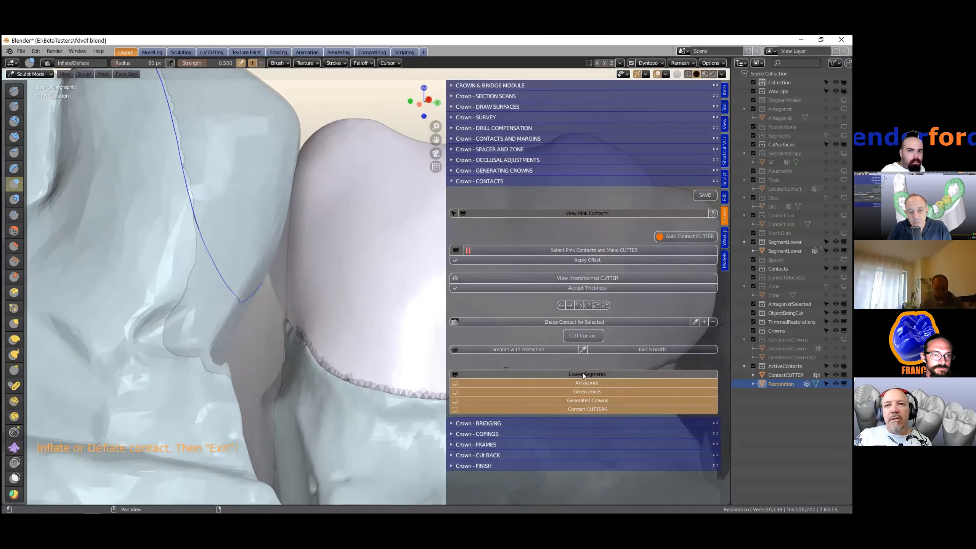
{"action": "left_click", "coordinate": [577, 374]}
{"action": "mouse_move", "coordinate": [217, 312]}
{"action": "middle_mouse_down"}
{"action": "mouse_move", "coordinate": [289, 325]}
{"action": "mouse_move", "coordinate": [205, 289]}
{"action": "mouse_move", "coordinate": [212, 311]}
{"action": "middle_mouse_up"}
{"action": "scroll", "coordinate": [212, 310], "scroll_direction": "up", "scroll_amount": 6}
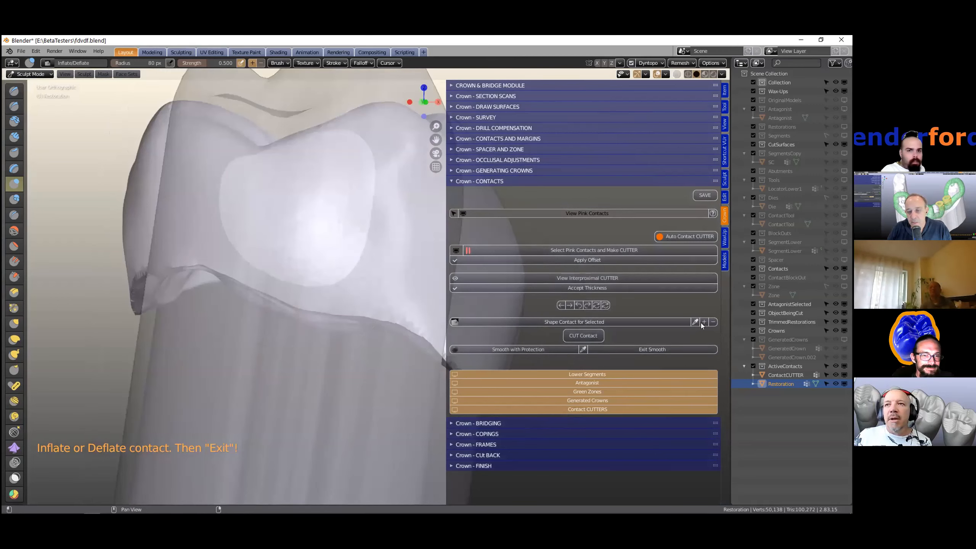
- Switch contact shaping to deflate and deflate the crown surface where it meets the cutter
{"action": "left_click", "coordinate": [713, 322]}
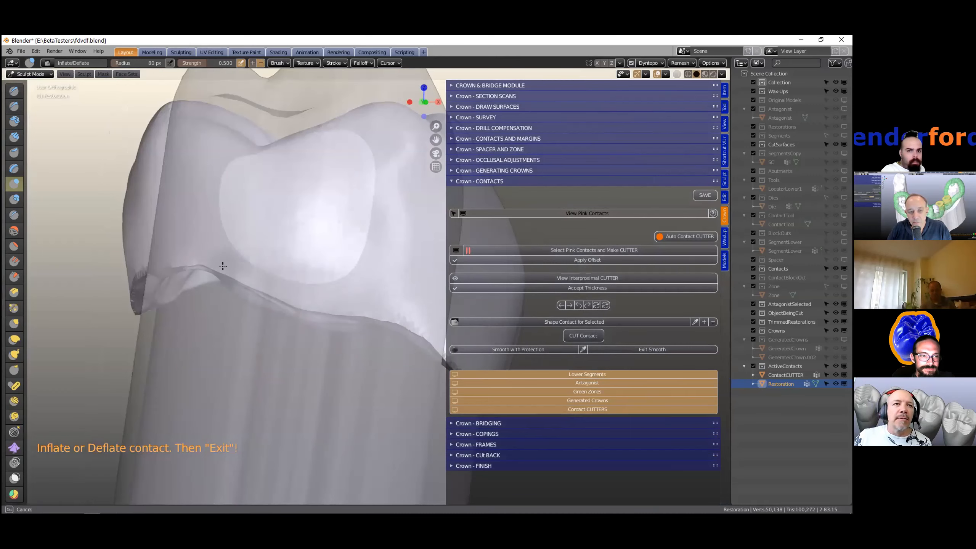
{"action": "mouse_move", "coordinate": [350, 292]}
{"action": "middle_mouse_down"}
{"action": "mouse_move", "coordinate": [359, 284]}
{"action": "mouse_move", "coordinate": [263, 289]}
{"action": "middle_mouse_up"}
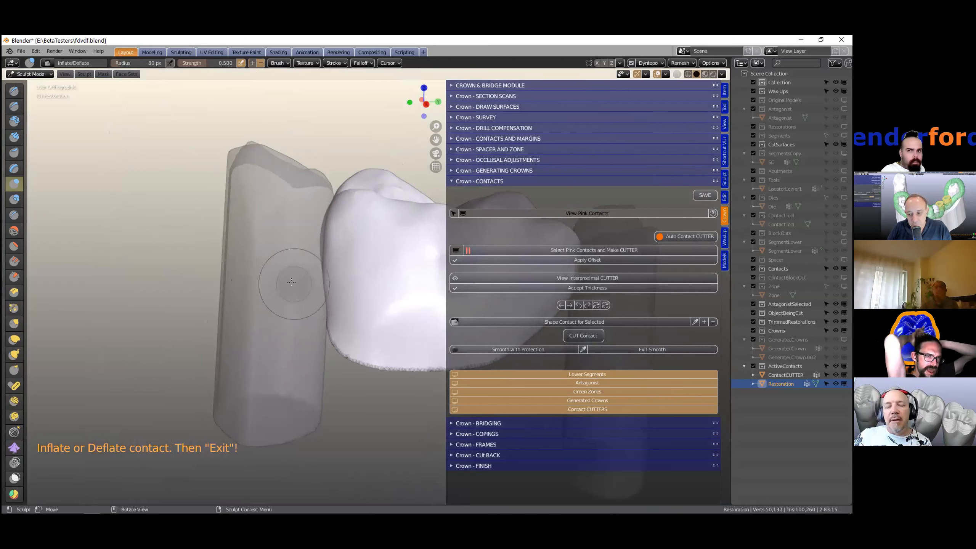
{"action": "middle_click_drag", "start_coordinate": [254, 259], "coordinate": [212, 262], "text": "shift"}
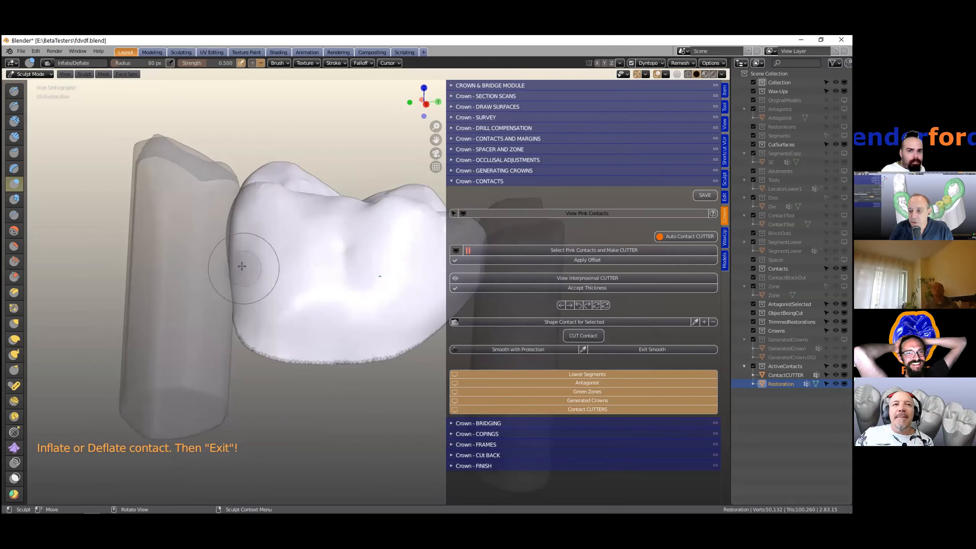
{"action": "mouse_move", "coordinate": [246, 270]}
{"action": "middle_mouse_down"}
{"action": "mouse_move", "coordinate": [303, 253]}
{"action": "mouse_move", "coordinate": [243, 273]}
{"action": "mouse_move", "coordinate": [255, 221]}
{"action": "mouse_move", "coordinate": [235, 235]}
{"action": "mouse_move", "coordinate": [264, 227]}
{"action": "mouse_move", "coordinate": [263, 240]}
{"action": "middle_mouse_up"}
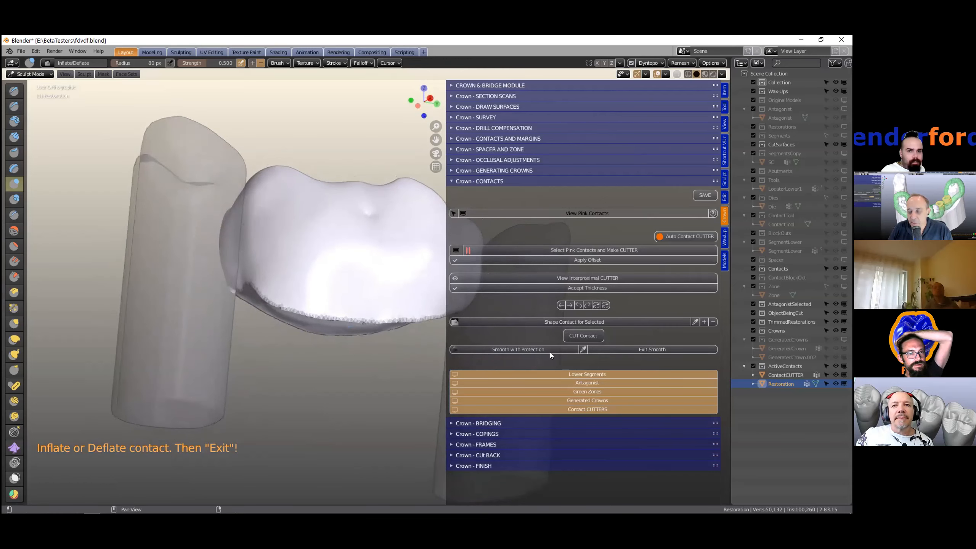
- Cut the contact from the crown with the contact cutter
{"action": "scroll", "coordinate": [314, 332], "scroll_direction": "up", "scroll_amount": 2}
{"action": "middle_click_drag", "start_coordinate": [332, 339], "coordinate": [385, 334]}
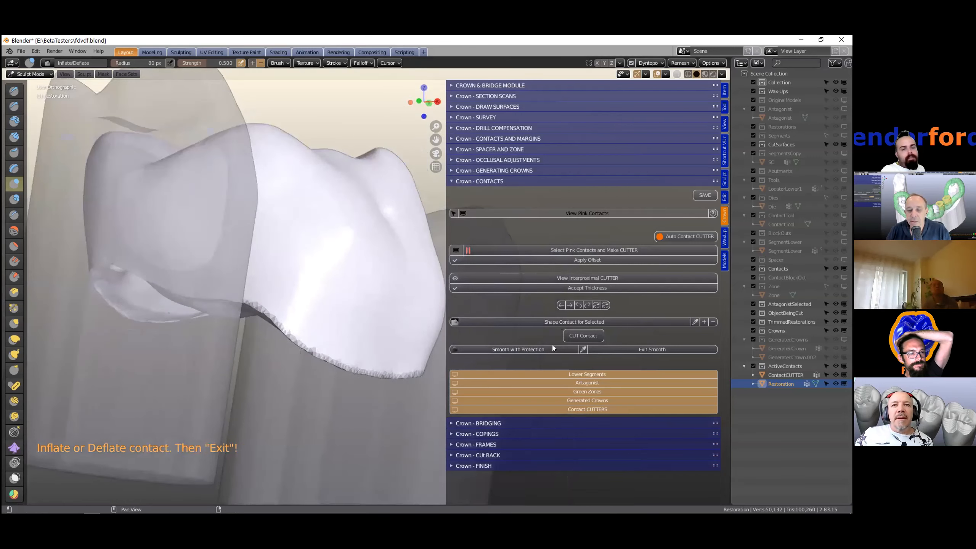
{"action": "left_click", "coordinate": [583, 335]}
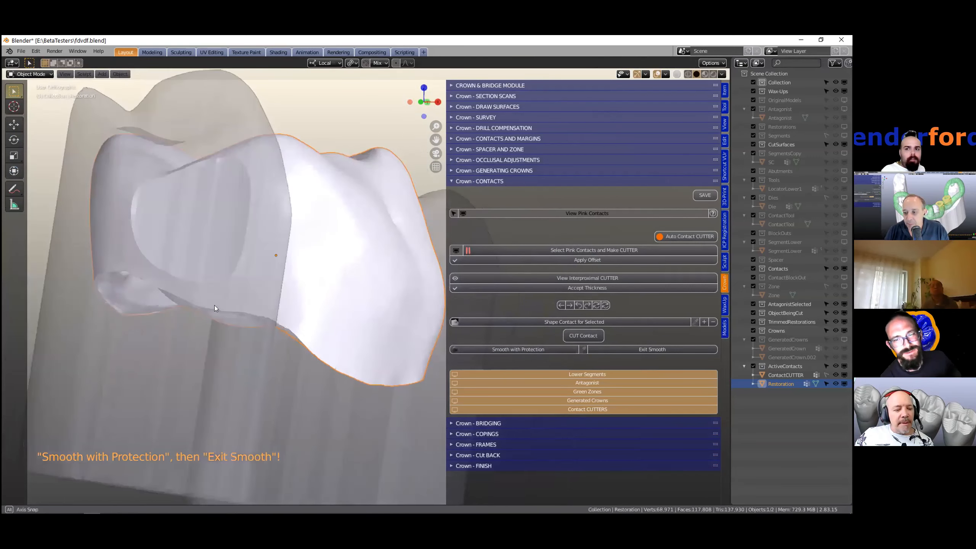
- Inspect the cut contact surface on the crown from several angles
{"action": "scroll", "coordinate": [217, 306], "scroll_direction": "up", "scroll_amount": 1}
{"action": "middle_click_drag", "start_coordinate": [217, 306], "coordinate": [311, 365], "text": "shift"}
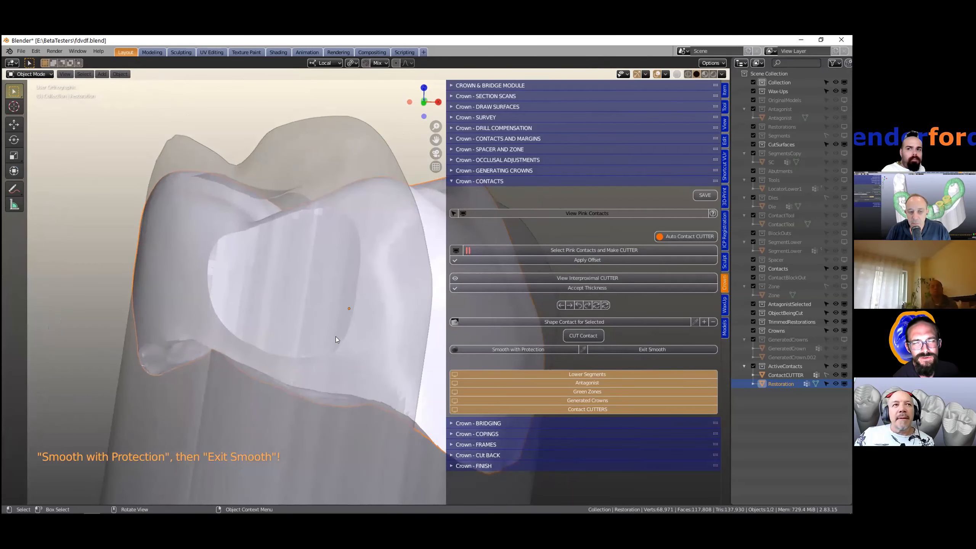
{"action": "middle_click_drag", "start_coordinate": [367, 323], "coordinate": [346, 305]}
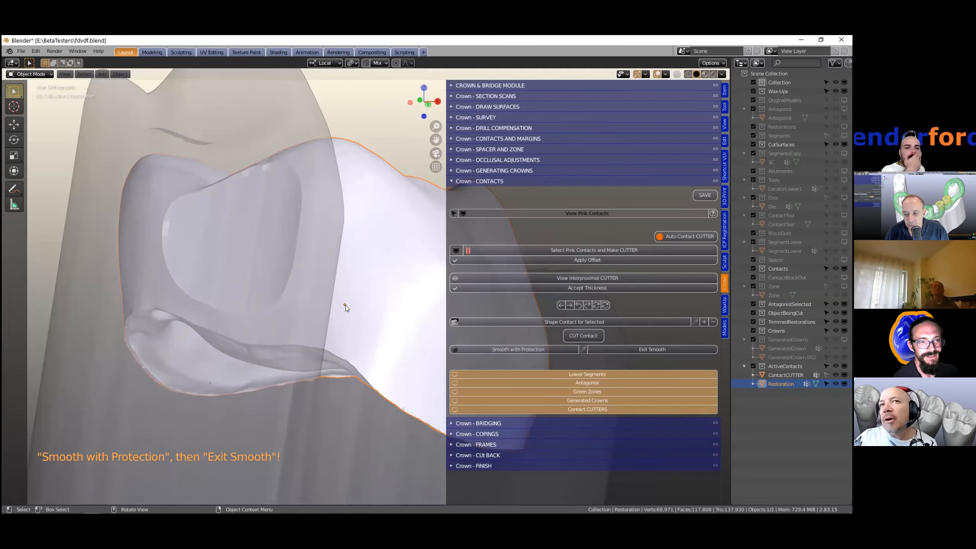
{"action": "scroll", "coordinate": [332, 291], "scroll_direction": "down", "scroll_amount": 1}
{"action": "scroll", "coordinate": [321, 287], "scroll_direction": "down", "scroll_amount": 1}
{"action": "mouse_move", "coordinate": [322, 287]}
{"action": "middle_mouse_down"}
{"action": "mouse_move", "coordinate": [331, 301]}
{"action": "mouse_move", "coordinate": [284, 290]}
{"action": "mouse_move", "coordinate": [262, 299]}
{"action": "mouse_move", "coordinate": [249, 348]}
{"action": "mouse_move", "coordinate": [286, 358]}
{"action": "mouse_move", "coordinate": [327, 295]}
{"action": "middle_mouse_up"}
{"action": "scroll", "coordinate": [332, 301], "scroll_direction": "up", "scroll_amount": 1}
{"action": "scroll", "coordinate": [331, 301], "scroll_direction": "up", "scroll_amount": 2}
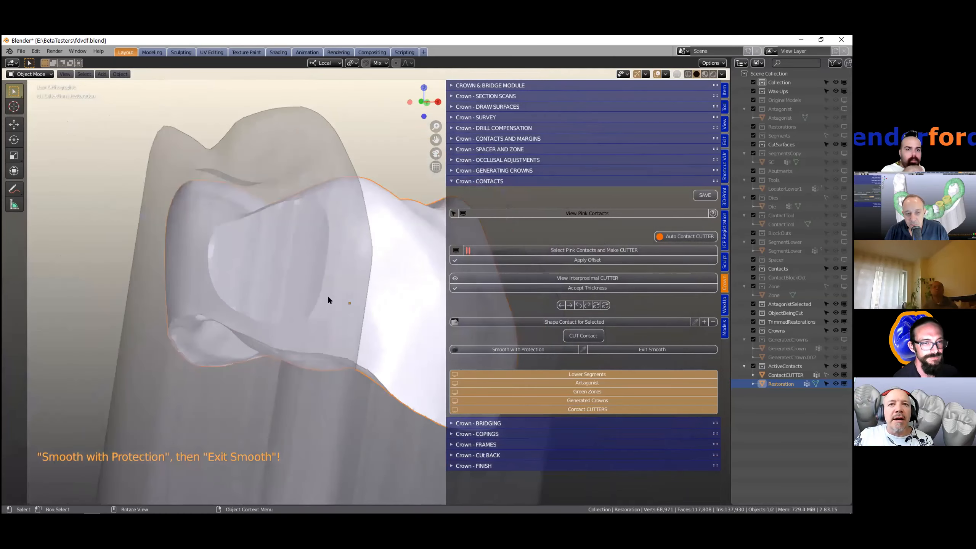
- Start Smooth with Protection and sample the detail size from the crown mesh
{"action": "left_click", "coordinate": [530, 351]}
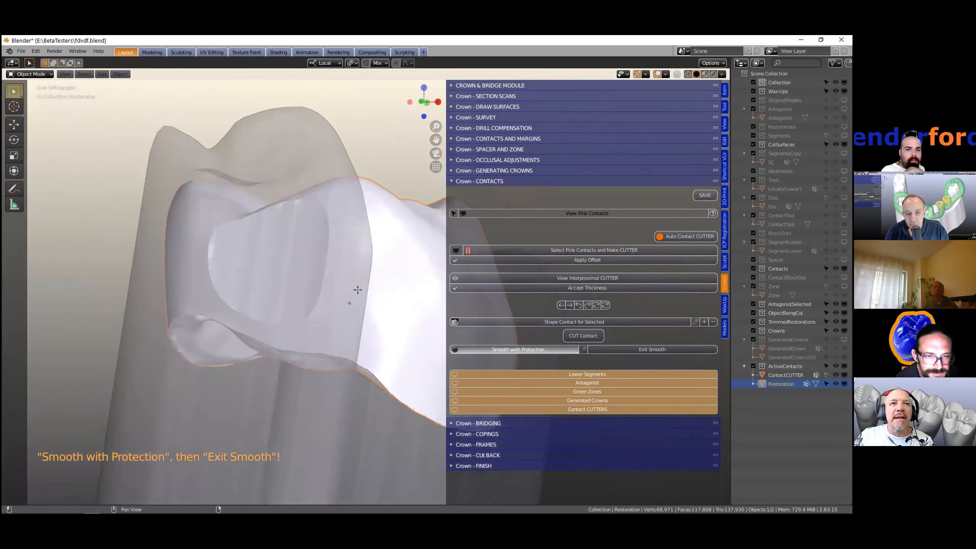
{"action": "left_click", "coordinate": [584, 348]}
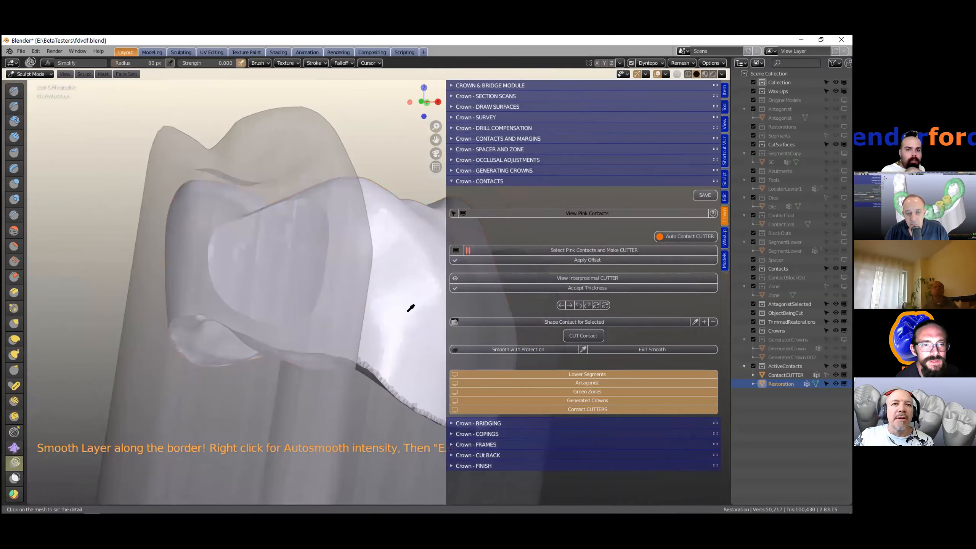
{"action": "left_click", "coordinate": [410, 308]}
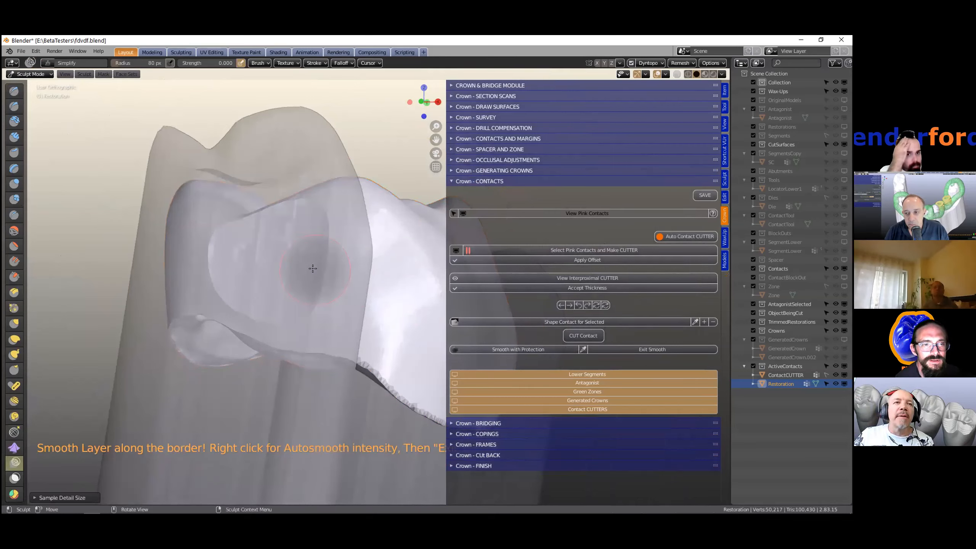
- Smooth the crown along the border of the cut contact area
{"action": "scroll", "coordinate": [247, 112], "scroll_direction": "up", "scroll_amount": 3}
{"action": "scroll", "coordinate": [250, 114], "scroll_direction": "up", "scroll_amount": 1}
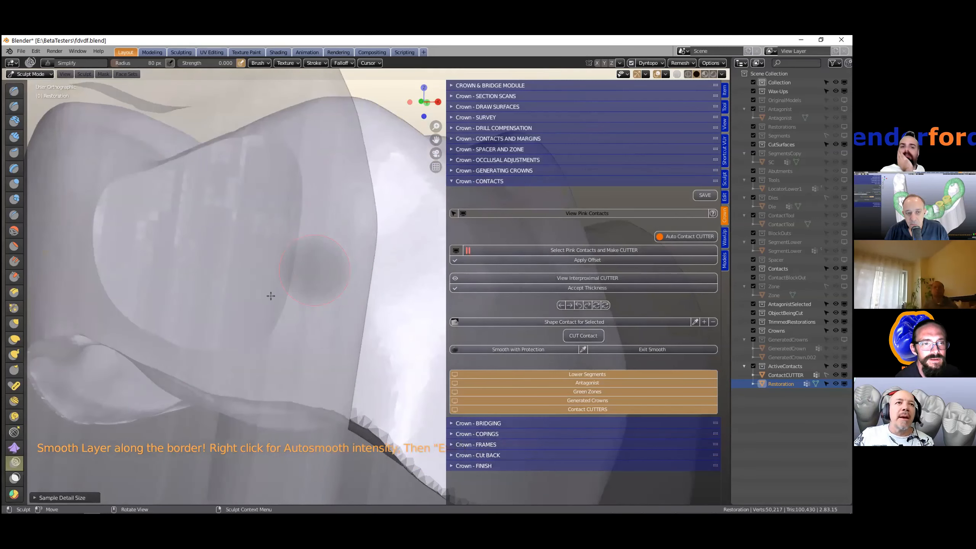
{"action": "scroll", "coordinate": [229, 350], "scroll_direction": "up", "scroll_amount": 1}
{"action": "mouse_move", "coordinate": [227, 353]}
{"action": "left_mouse_down"}
{"action": "mouse_move", "coordinate": [276, 134]}
{"action": "mouse_move", "coordinate": [255, 330]}
{"action": "left_mouse_up"}
{"action": "middle_click_drag", "start_coordinate": [306, 295], "coordinate": [300, 277]}
{"action": "mouse_move", "coordinate": [223, 252]}
{"action": "middle_mouse_down"}
{"action": "mouse_move", "coordinate": [174, 191]}
{"action": "mouse_move", "coordinate": [119, 243]}
{"action": "middle_mouse_up"}
{"action": "mouse_move", "coordinate": [119, 243]}
{"action": "left_mouse_down"}
{"action": "mouse_move", "coordinate": [163, 299]}
{"action": "mouse_move", "coordinate": [249, 320]}
{"action": "mouse_move", "coordinate": [302, 236]}
{"action": "mouse_move", "coordinate": [298, 211]}
{"action": "left_mouse_up"}
{"action": "mouse_move", "coordinate": [298, 211]}
{"action": "middle_mouse_down"}
{"action": "mouse_move", "coordinate": [220, 267]}
{"action": "mouse_move", "coordinate": [225, 208]}
{"action": "middle_mouse_up"}
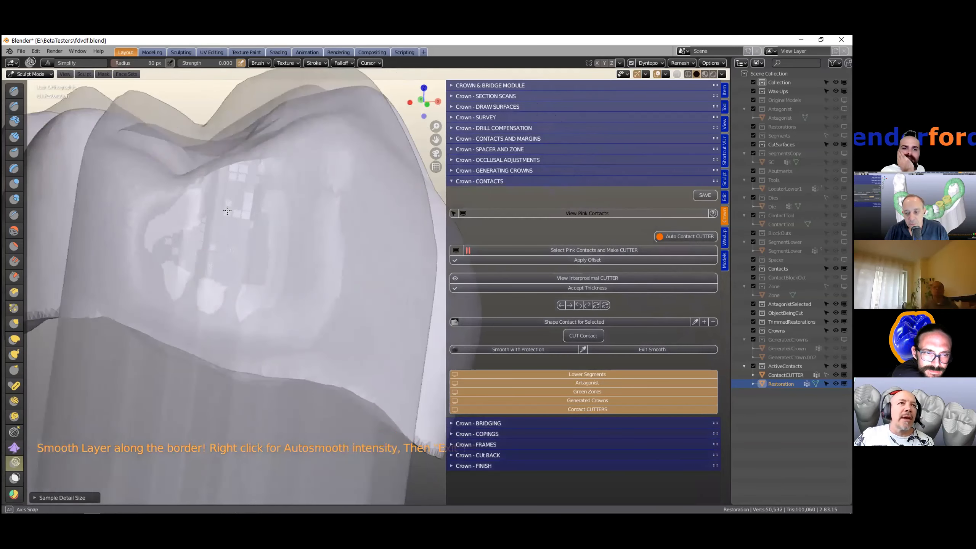
{"action": "middle_click_drag", "start_coordinate": [255, 246], "coordinate": [238, 246]}
{"action": "mouse_move", "coordinate": [285, 306]}
{"action": "middle_mouse_down"}
{"action": "mouse_move", "coordinate": [319, 237]}
{"action": "mouse_move", "coordinate": [330, 299]}
{"action": "mouse_move", "coordinate": [344, 250]}
{"action": "middle_mouse_up"}
{"action": "left_click_drag", "start_coordinate": [344, 249], "coordinate": [331, 313]}
{"action": "mouse_move", "coordinate": [331, 313]}
{"action": "middle_mouse_down"}
{"action": "mouse_move", "coordinate": [270, 304]}
{"action": "mouse_move", "coordinate": [163, 313]}
{"action": "mouse_move", "coordinate": [283, 286]}
{"action": "mouse_move", "coordinate": [248, 281]}
{"action": "middle_mouse_up"}
{"action": "middle_click_drag", "start_coordinate": [207, 221], "coordinate": [263, 339]}
{"action": "middle_click_drag", "start_coordinate": [419, 288], "coordinate": [313, 296], "text": "shift"}
{"action": "mouse_move", "coordinate": [369, 265]}
{"action": "left_mouse_down"}
{"action": "mouse_move", "coordinate": [316, 264]}
{"action": "mouse_move", "coordinate": [270, 247]}
{"action": "mouse_move", "coordinate": [239, 255]}
{"action": "left_mouse_up"}
{"action": "mouse_move", "coordinate": [240, 255]}
{"action": "middle_mouse_down"}
{"action": "mouse_move", "coordinate": [369, 244]}
{"action": "mouse_move", "coordinate": [218, 305]}
{"action": "mouse_move", "coordinate": [207, 290]}
{"action": "middle_mouse_up"}
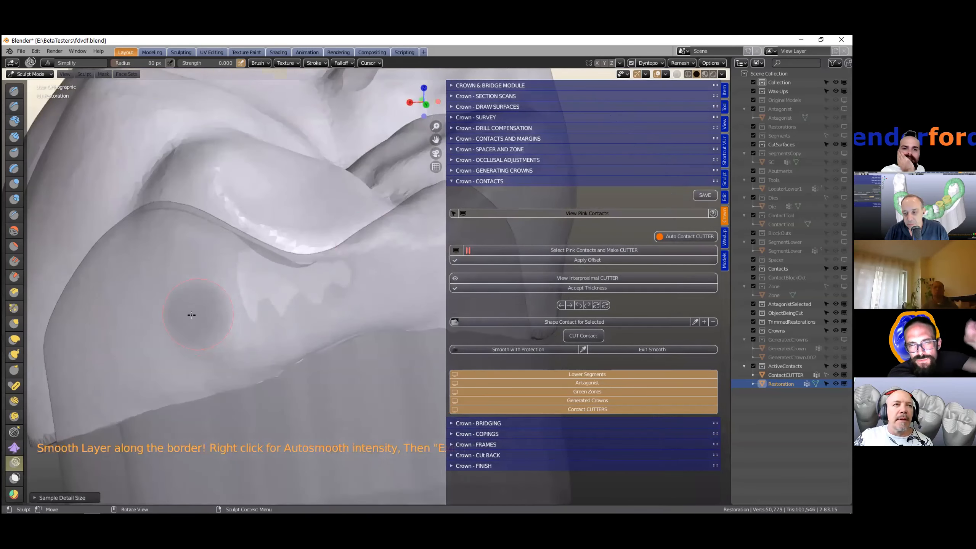
{"action": "scroll", "coordinate": [194, 316], "scroll_direction": "down", "scroll_amount": 3}
{"action": "mouse_move", "coordinate": [234, 268]}
{"action": "middle_mouse_down"}
{"action": "mouse_move", "coordinate": [242, 281]}
{"action": "mouse_move", "coordinate": [184, 319]}
{"action": "mouse_move", "coordinate": [328, 255]}
{"action": "mouse_move", "coordinate": [288, 253]}
{"action": "mouse_move", "coordinate": [331, 254]}
{"action": "middle_mouse_up"}
{"action": "left_click_drag", "start_coordinate": [331, 255], "coordinate": [311, 255]}
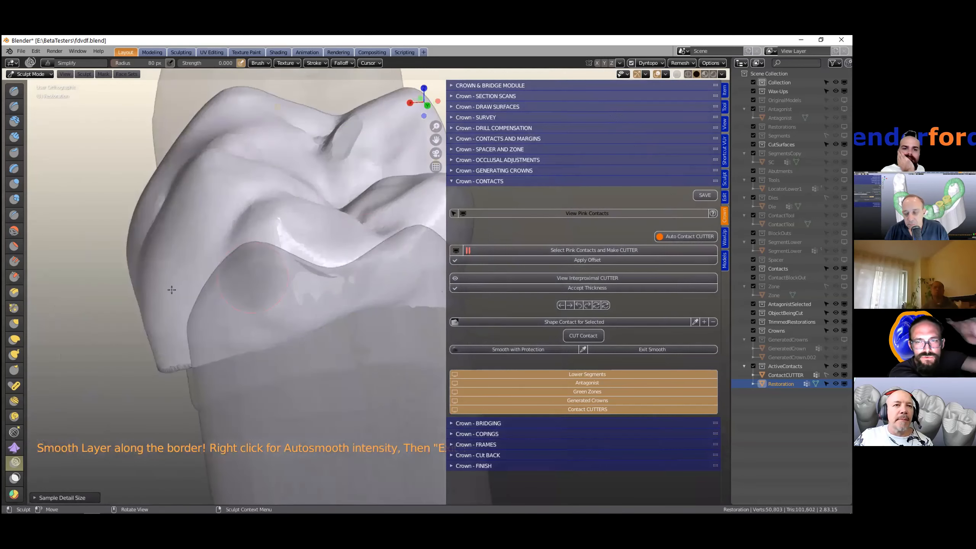
{"action": "mouse_move", "coordinate": [249, 255]}
{"action": "middle_mouse_down"}
{"action": "mouse_move", "coordinate": [215, 274]}
{"action": "mouse_move", "coordinate": [334, 249]}
{"action": "middle_mouse_up"}
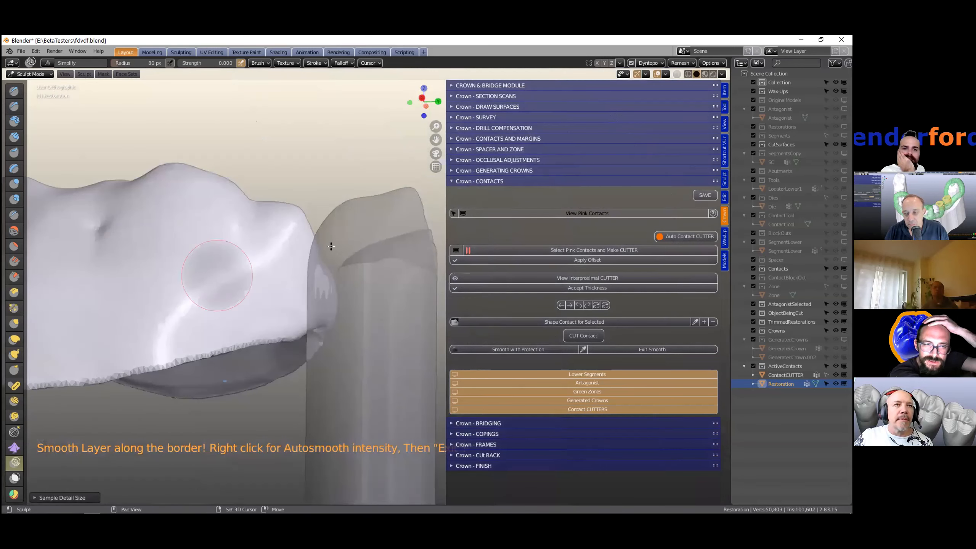
{"action": "middle_click_drag", "start_coordinate": [217, 275], "coordinate": [331, 249]}
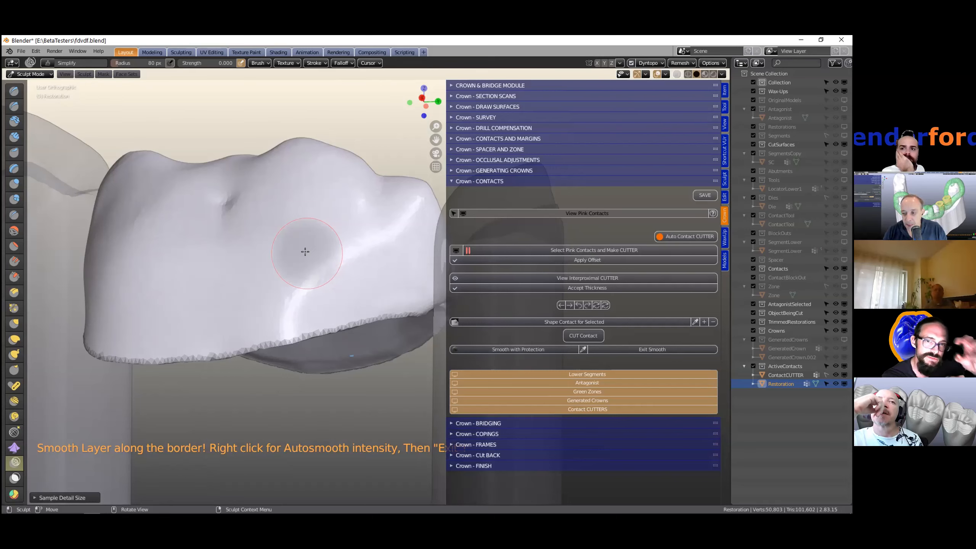
- Smooth the contact side facing the neighbouring tooth and exit smoothing
{"action": "scroll", "coordinate": [305, 252], "scroll_direction": "up", "scroll_amount": 2}
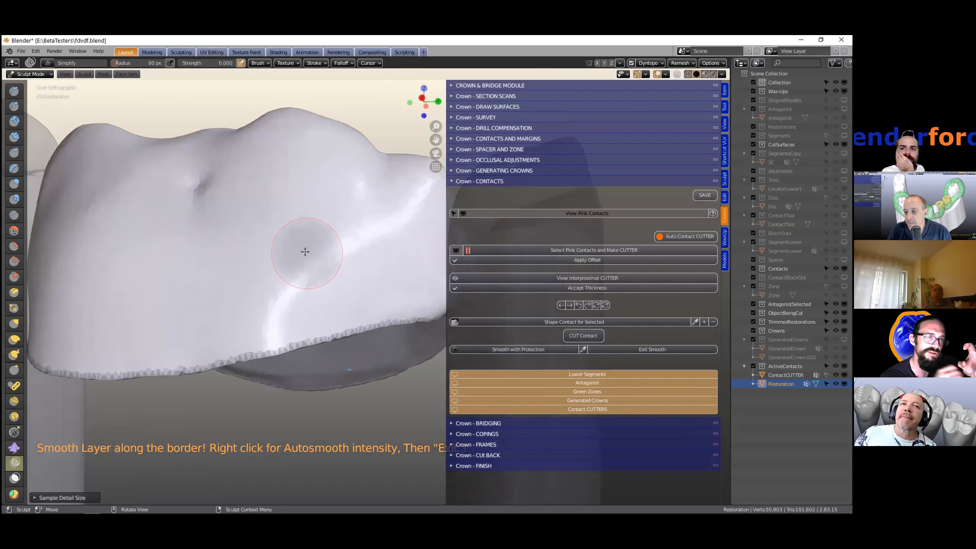
{"action": "scroll", "coordinate": [305, 252], "scroll_direction": "down", "scroll_amount": 2}
{"action": "mouse_move", "coordinate": [272, 256]}
{"action": "middle_mouse_down"}
{"action": "mouse_move", "coordinate": [211, 274]}
{"action": "mouse_move", "coordinate": [224, 326]}
{"action": "mouse_move", "coordinate": [257, 342]}
{"action": "mouse_move", "coordinate": [272, 305]}
{"action": "mouse_move", "coordinate": [405, 277]}
{"action": "mouse_move", "coordinate": [390, 267]}
{"action": "middle_mouse_up"}
{"action": "scroll", "coordinate": [384, 256], "scroll_direction": "up", "scroll_amount": 3}
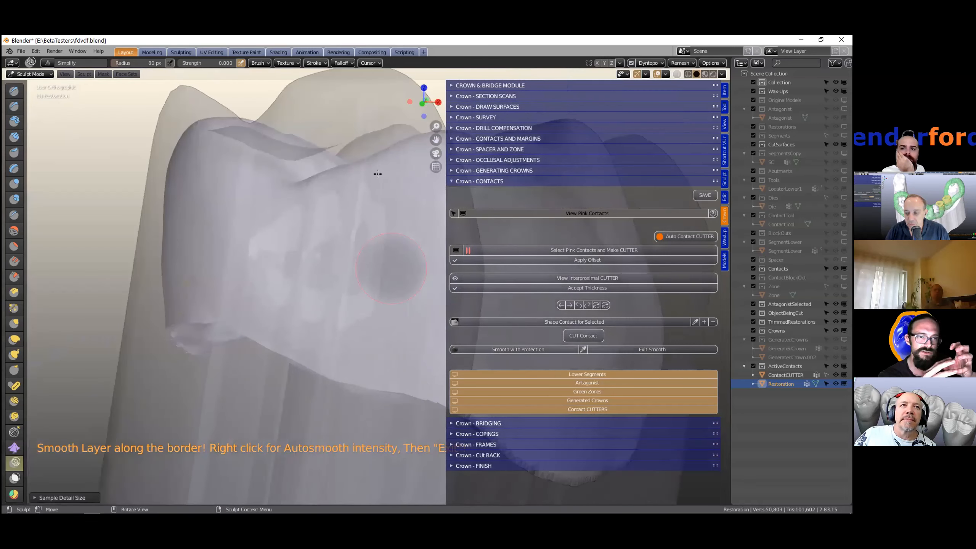
{"action": "scroll", "coordinate": [370, 246], "scroll_direction": "down", "scroll_amount": 3}
{"action": "mouse_move", "coordinate": [371, 247]}
{"action": "middle_mouse_down"}
{"action": "mouse_move", "coordinate": [314, 253]}
{"action": "mouse_move", "coordinate": [289, 344]}
{"action": "mouse_move", "coordinate": [340, 288]}
{"action": "middle_mouse_up"}
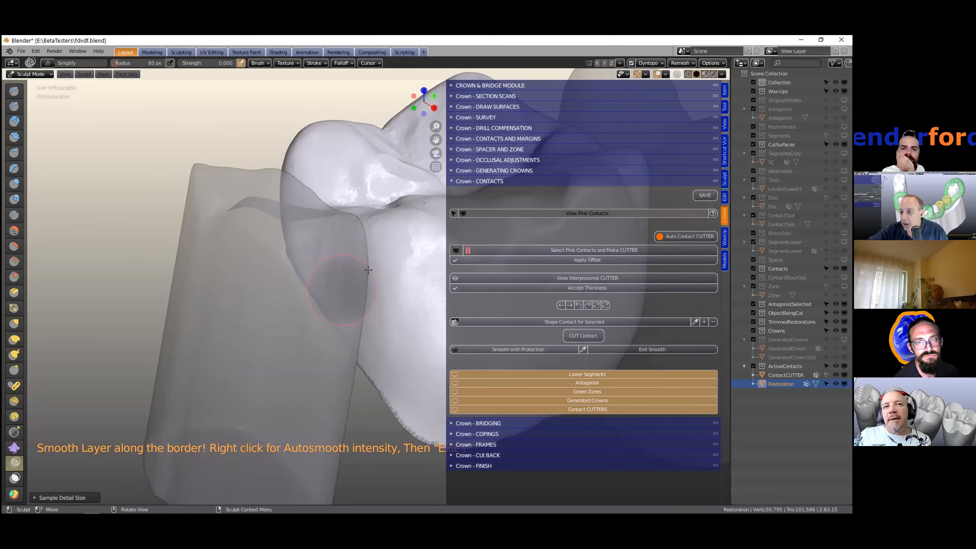
{"action": "middle_click_drag", "start_coordinate": [368, 270], "coordinate": [390, 235]}
{"action": "left_click", "coordinate": [647, 349]}
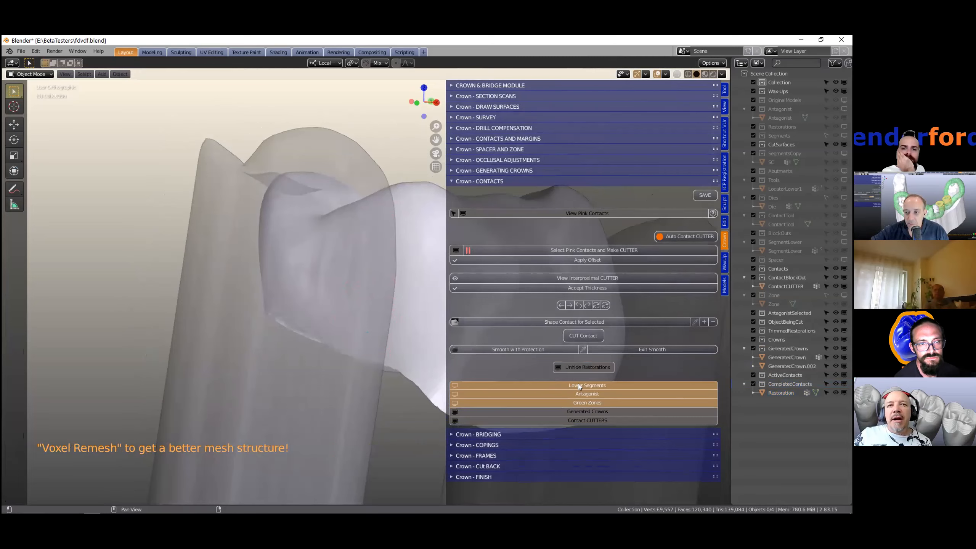
- Show the lower segments and hide the contact cutters
{"action": "left_click", "coordinate": [545, 386]}
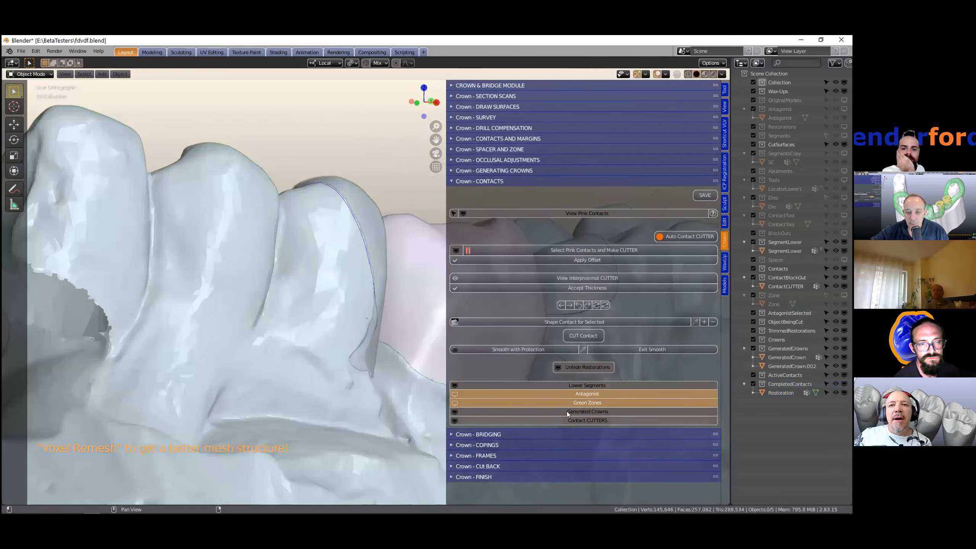
{"action": "left_click", "coordinate": [584, 420]}
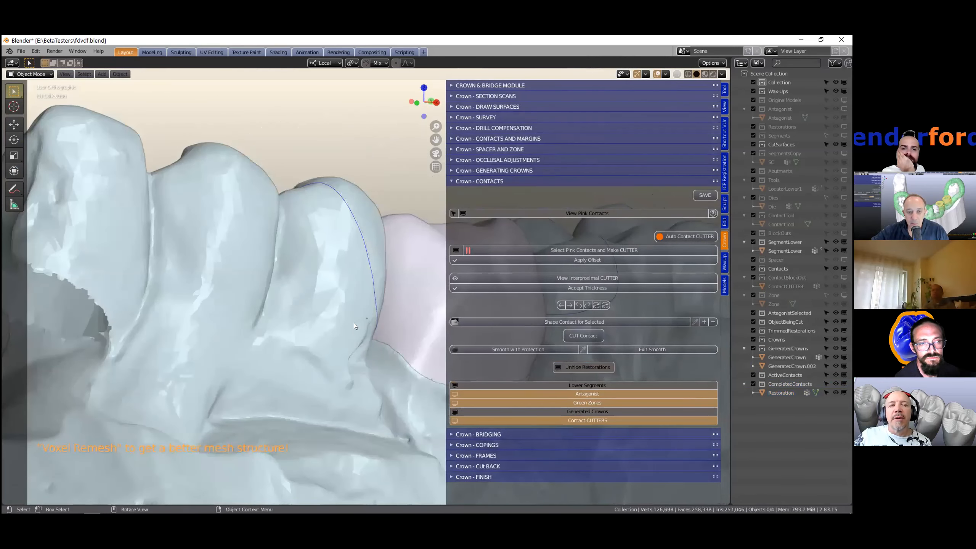
- Select the crown and open the Crown - FINISH section
{"action": "scroll", "coordinate": [310, 331], "scroll_direction": "down", "scroll_amount": 5}
{"action": "middle_click_drag", "start_coordinate": [309, 331], "coordinate": [304, 258]}
{"action": "left_click", "coordinate": [305, 259]}
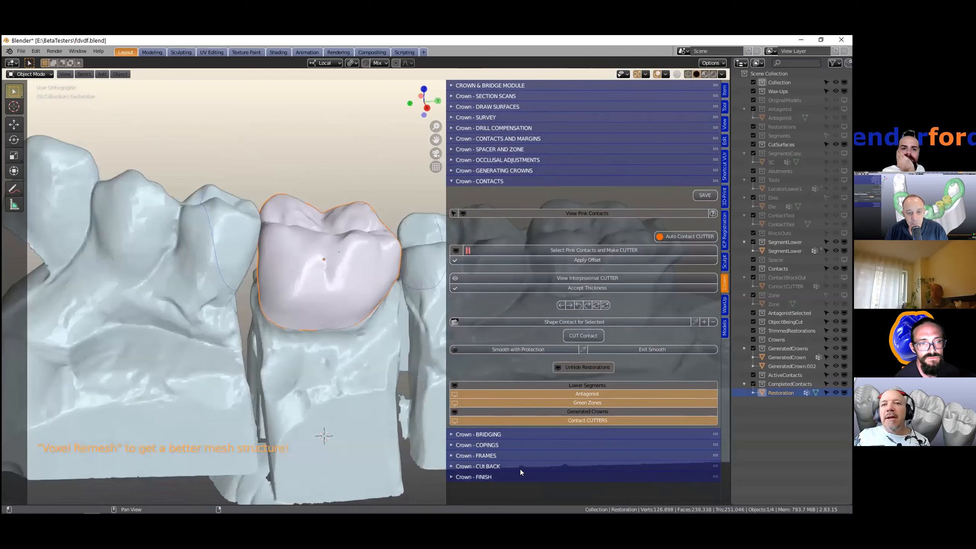
{"action": "left_click", "coordinate": [453, 476], "text": "ctrl"}
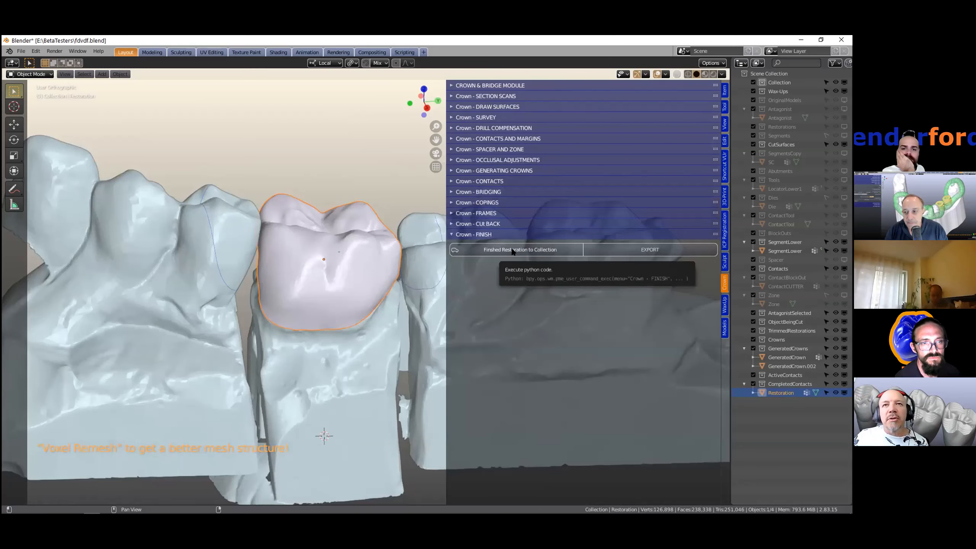
- Send the selected crown to the finished restorations collection
{"action": "left_click", "coordinate": [512, 251]}
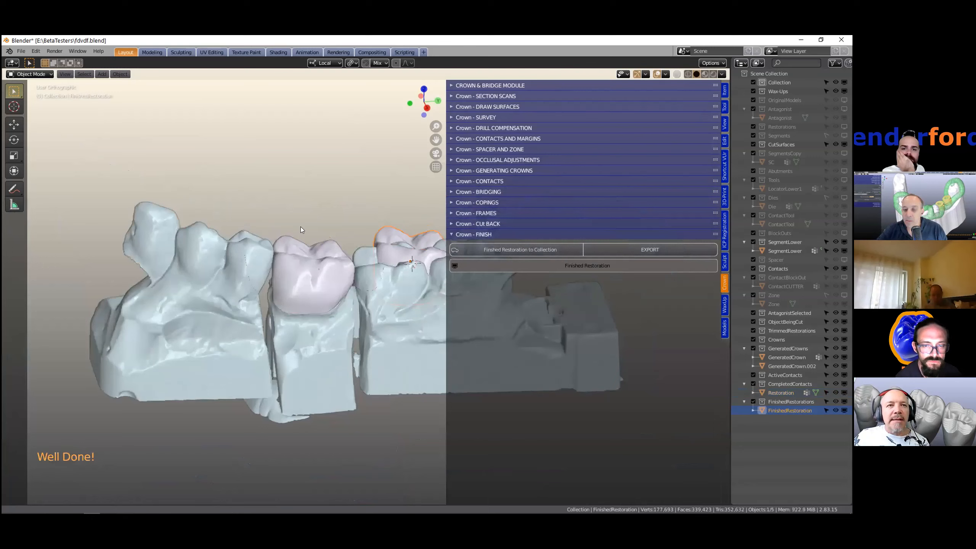
{"action": "middle_click_drag", "start_coordinate": [301, 227], "coordinate": [205, 260], "text": "shift"}
{"action": "scroll", "coordinate": [287, 232], "scroll_direction": "up", "scroll_amount": 1}
{"action": "scroll", "coordinate": [287, 232], "scroll_direction": "up", "scroll_amount": 3}
{"action": "middle_click_drag", "start_coordinate": [287, 262], "coordinate": [296, 244]}
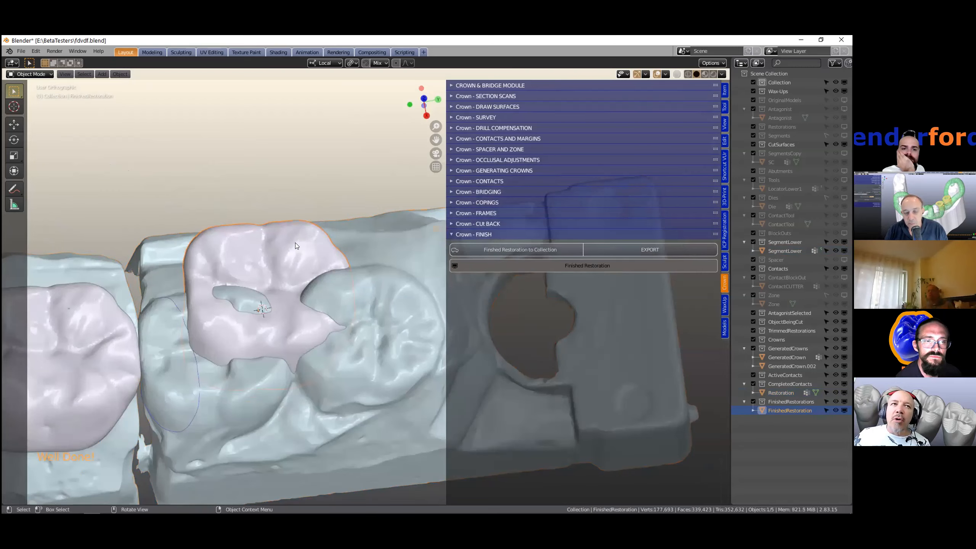
- Inspect the original crown and the finished restoration from several angles
{"action": "mouse_move", "coordinate": [281, 268]}
{"action": "middle_mouse_down"}
{"action": "mouse_move", "coordinate": [245, 266]}
{"action": "mouse_move", "coordinate": [281, 279]}
{"action": "mouse_move", "coordinate": [282, 265]}
{"action": "middle_mouse_up"}
{"action": "scroll", "coordinate": [279, 246], "scroll_direction": "up", "scroll_amount": 1}
{"action": "scroll", "coordinate": [297, 230], "scroll_direction": "down", "scroll_amount": 2}
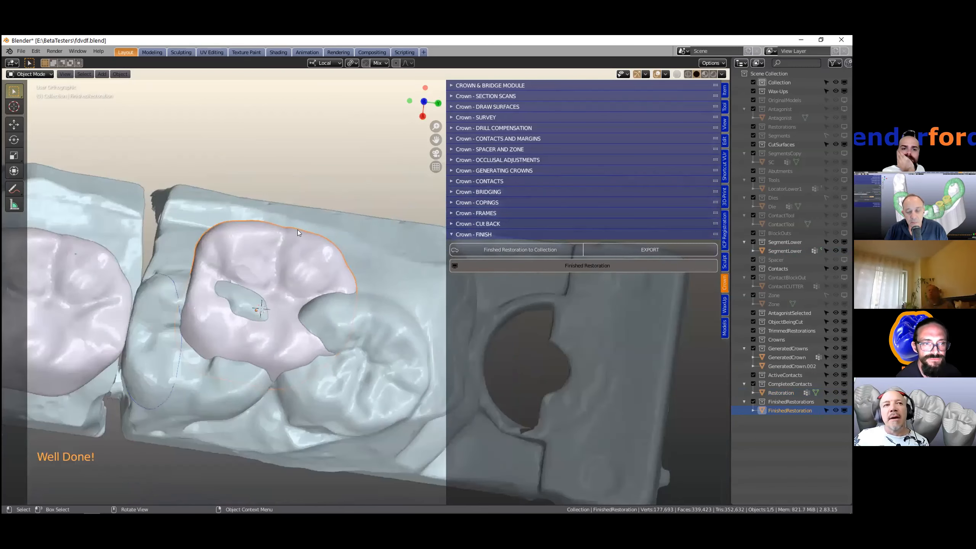
{"action": "middle_click_drag", "start_coordinate": [297, 230], "coordinate": [304, 231]}
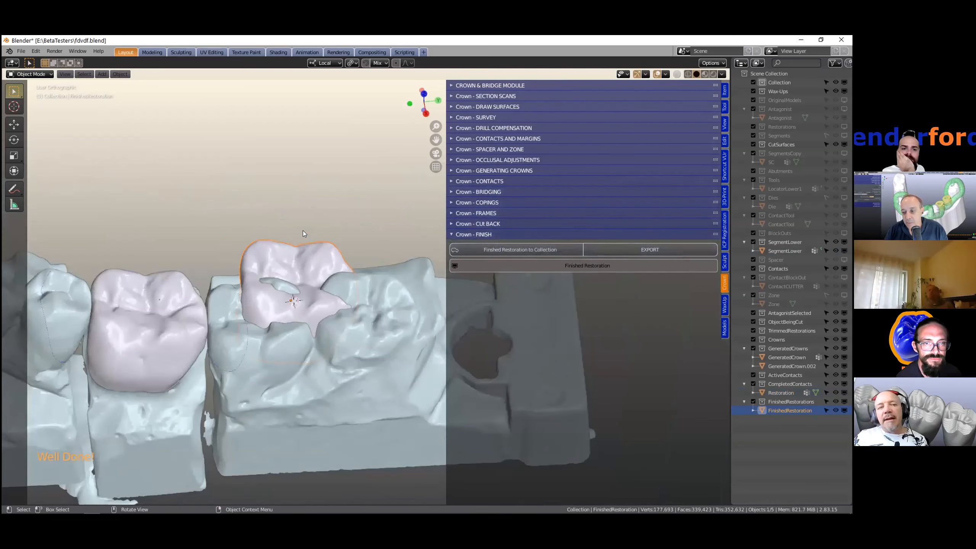
{"action": "middle_click_drag", "start_coordinate": [200, 286], "coordinate": [245, 297], "text": "shift"}
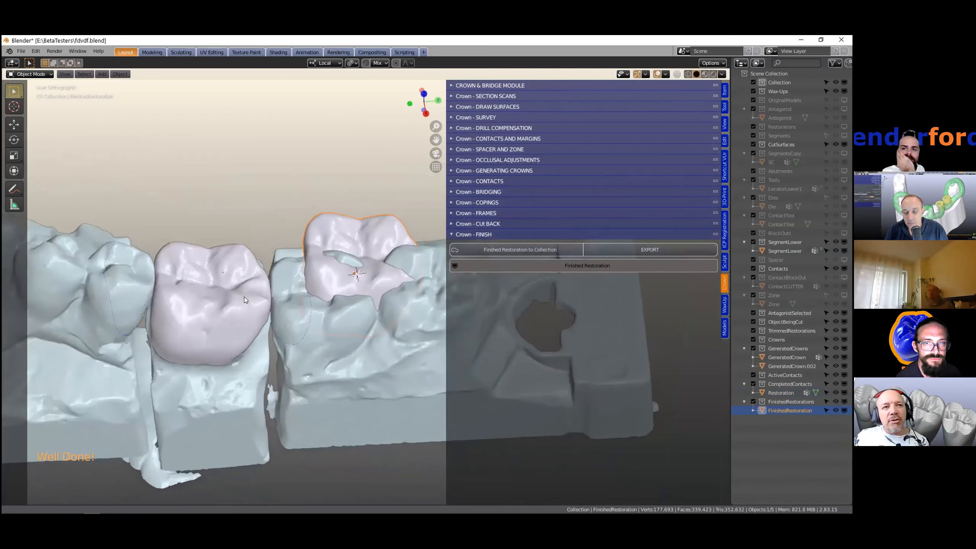
{"action": "left_click", "coordinate": [244, 296]}
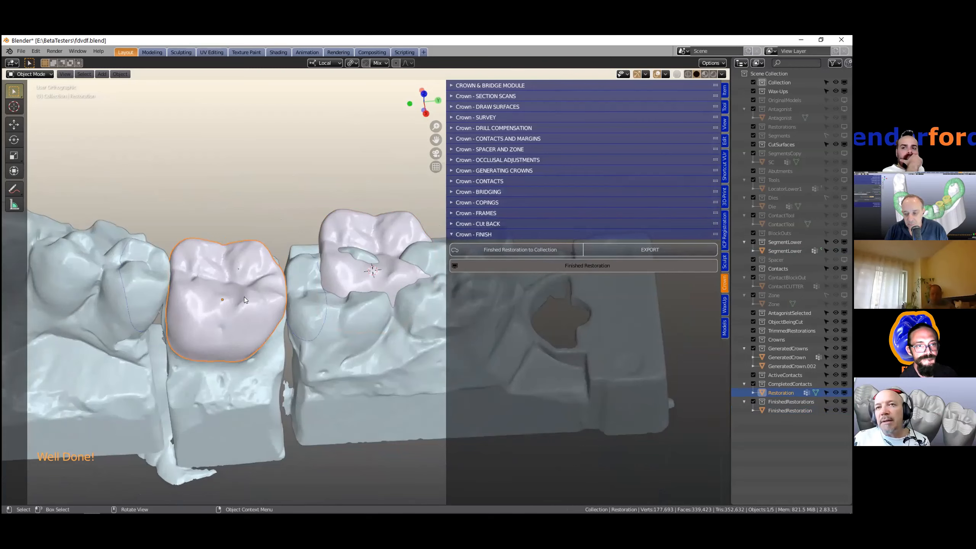
{"action": "left_click", "coordinate": [353, 216]}
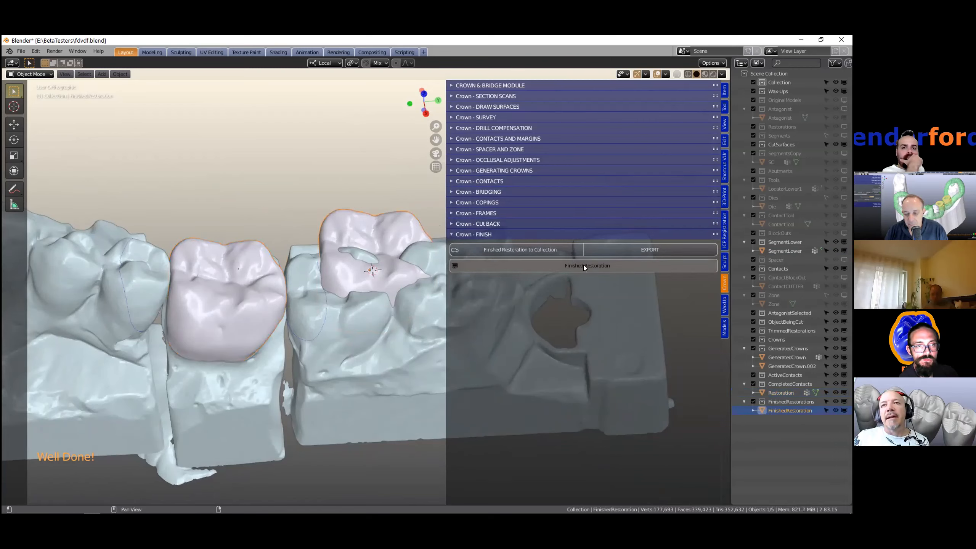
{"action": "left_click", "coordinate": [629, 250]}
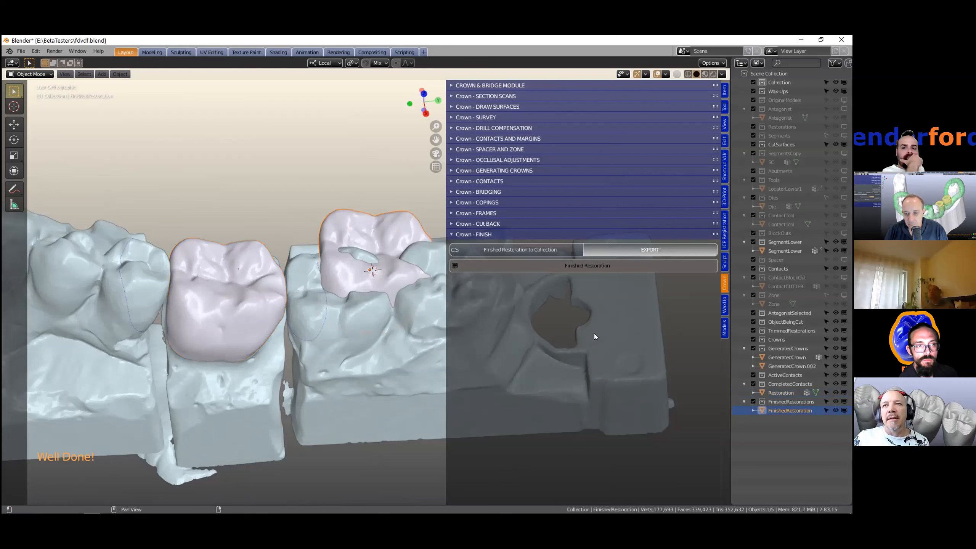
{"action": "left_click", "coordinate": [711, 156]}
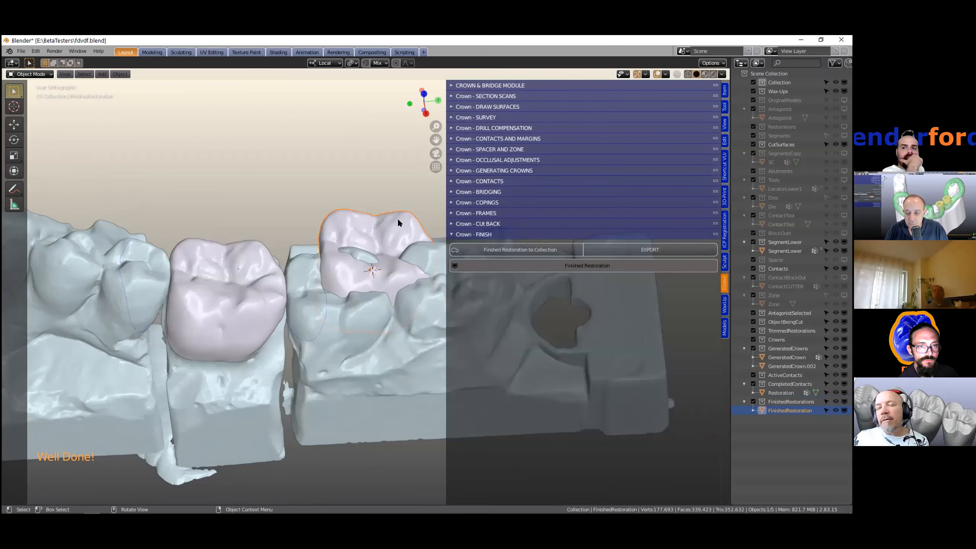
- Delete the finished restoration object
{"action": "middle_click_drag", "start_coordinate": [399, 223], "coordinate": [371, 217]}
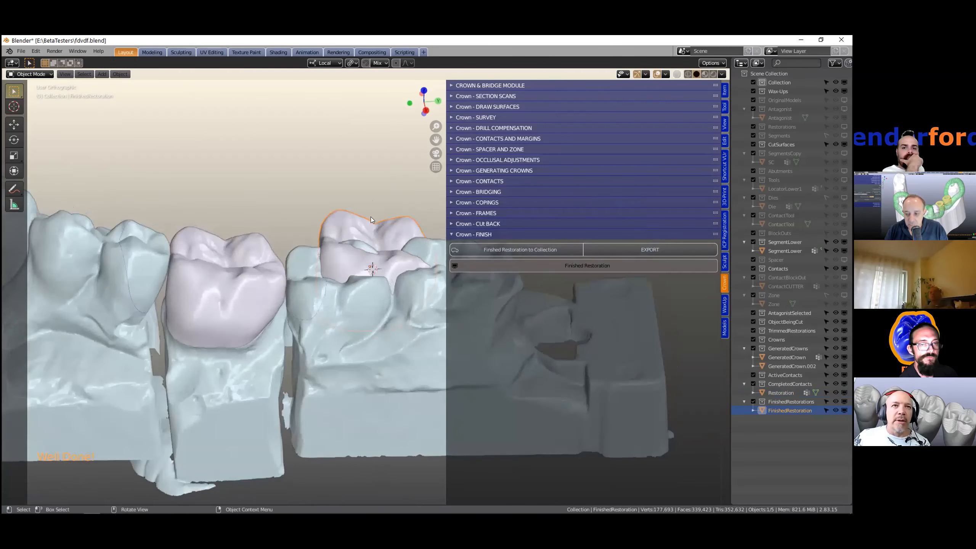
{"action": "scroll", "coordinate": [371, 219], "scroll_direction": "down", "scroll_amount": 1}
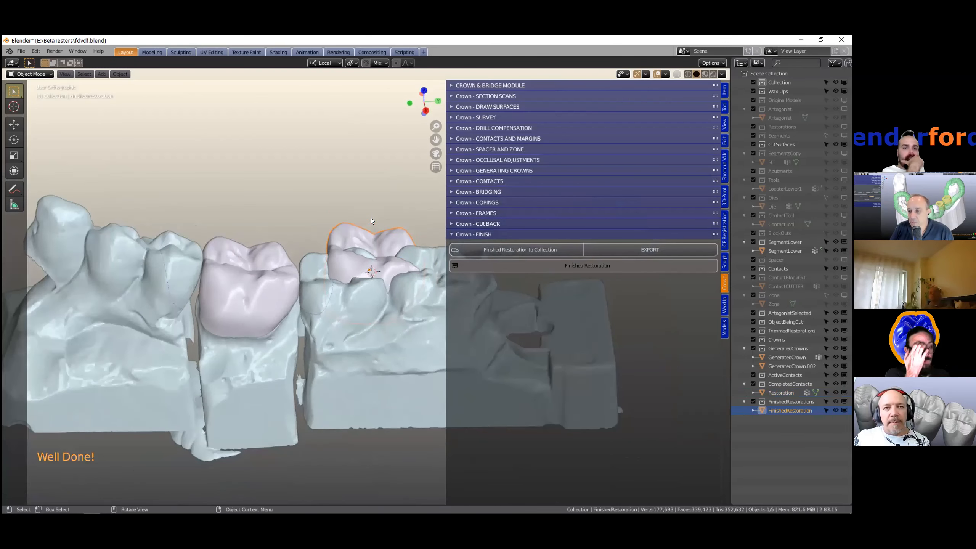
{"action": "key", "text": "x"}
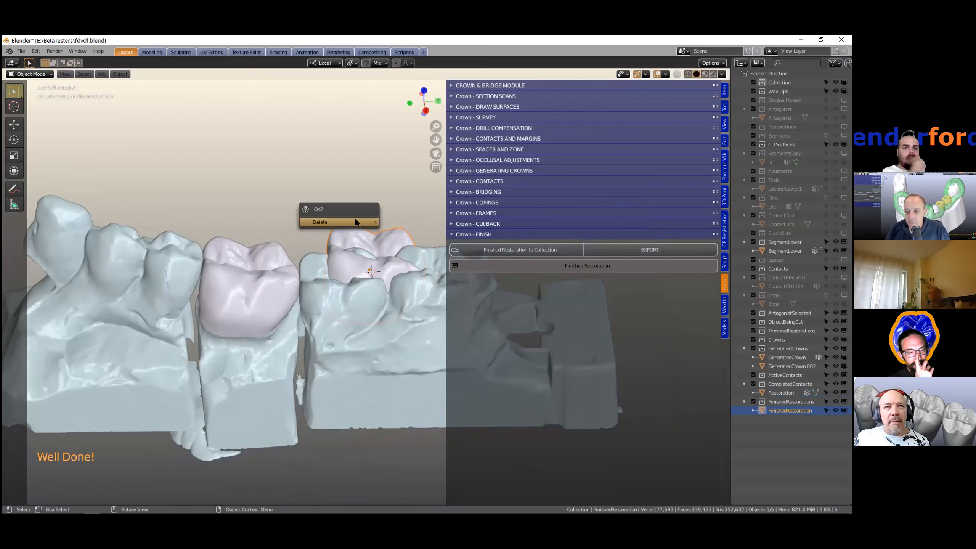
{"action": "left_click", "coordinate": [354, 218]}
- Select the original crown and open the Crown - CUT BACK section
{"action": "left_click", "coordinate": [266, 286]}
{"action": "middle_click_drag", "start_coordinate": [264, 294], "coordinate": [401, 191]}
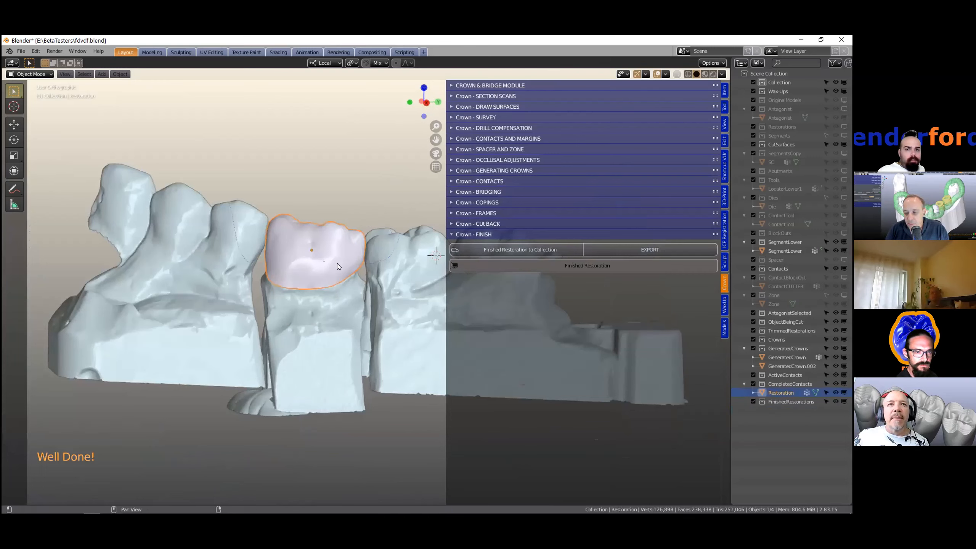
{"action": "middle_click_drag", "start_coordinate": [288, 272], "coordinate": [386, 192]}
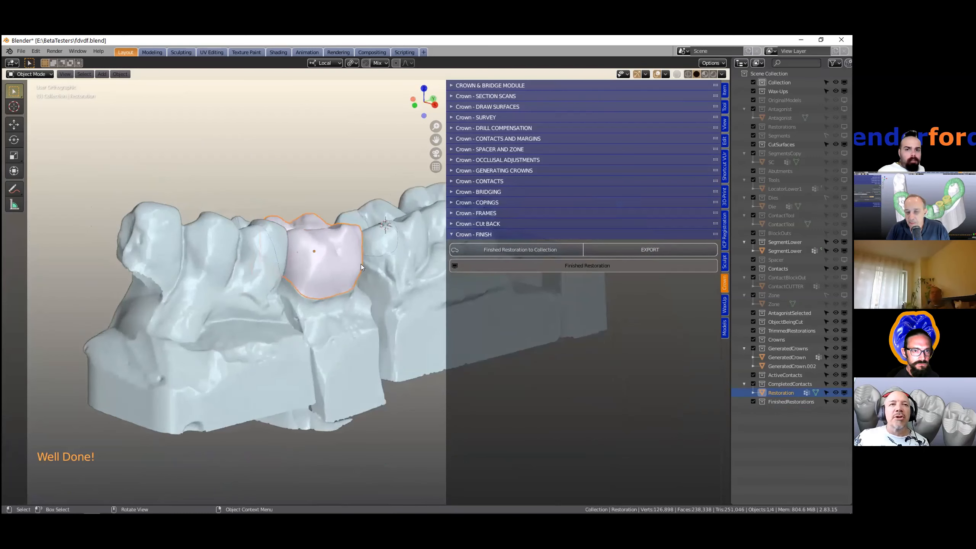
{"action": "middle_click_drag", "start_coordinate": [350, 256], "coordinate": [326, 272]}
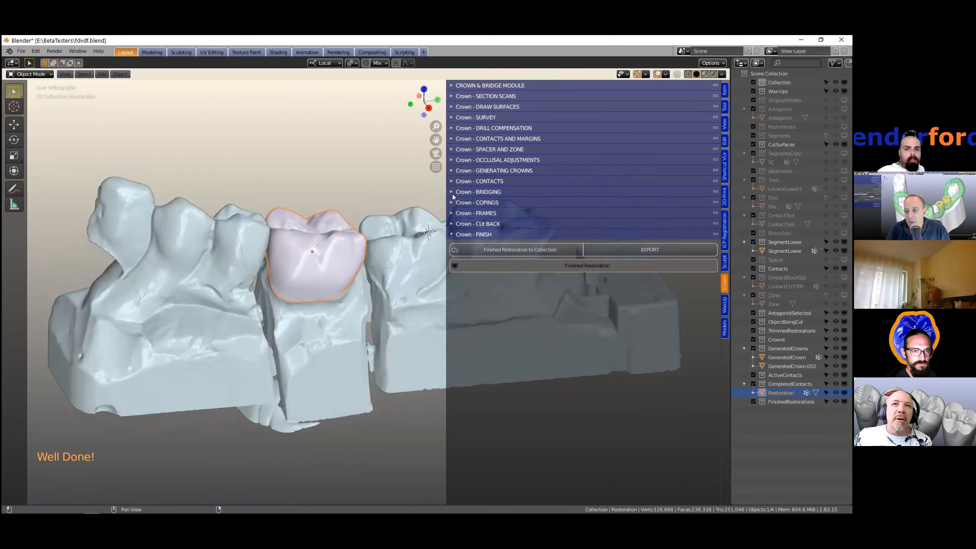
{"action": "left_click", "coordinate": [453, 223]}
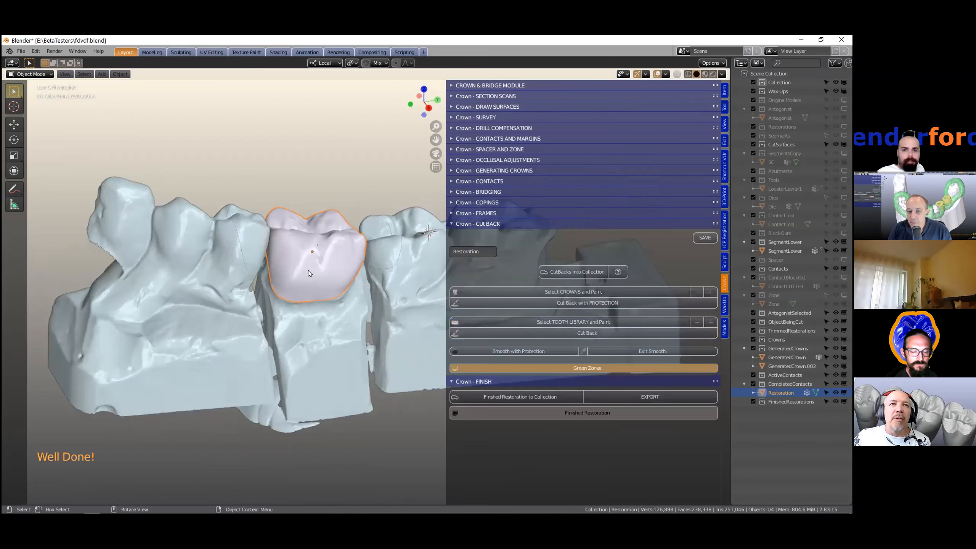
{"action": "scroll", "coordinate": [265, 238], "scroll_direction": "up", "scroll_amount": 3}
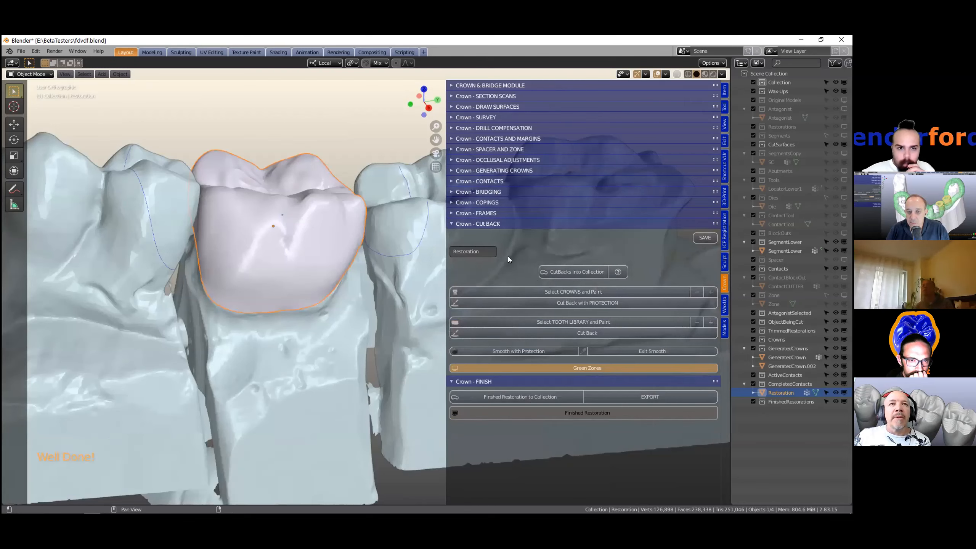
- Paint the crown's occlusal area for cut back and apply Cut Back with Protection
{"action": "left_click", "coordinate": [570, 270]}
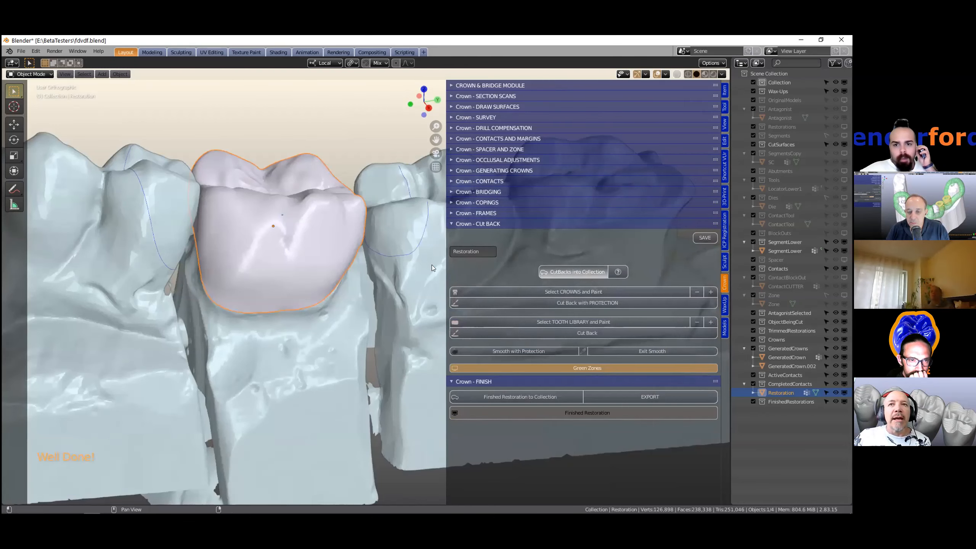
{"action": "middle_click_drag", "start_coordinate": [357, 214], "coordinate": [307, 213]}
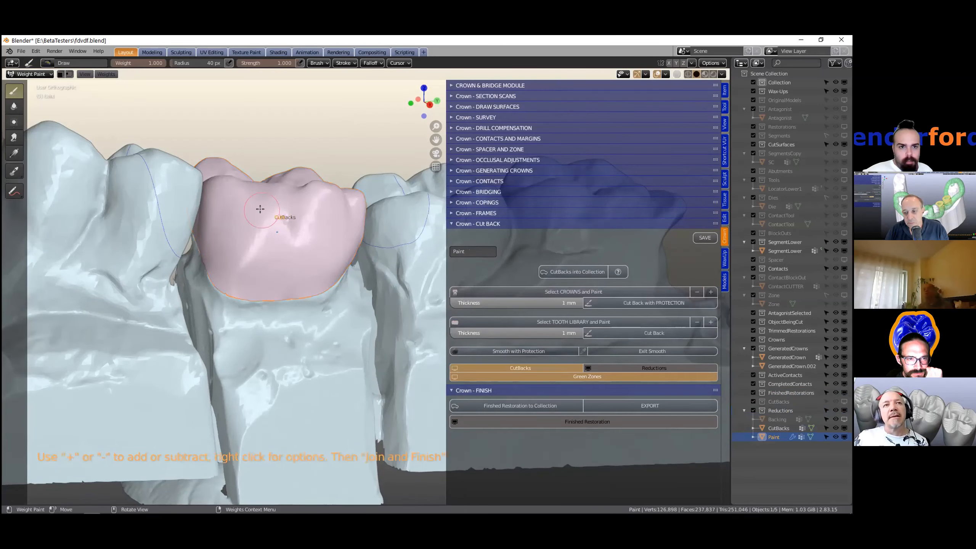
{"action": "mouse_move", "coordinate": [336, 239]}
{"action": "left_mouse_down"}
{"action": "mouse_move", "coordinate": [292, 252]}
{"action": "mouse_move", "coordinate": [296, 264]}
{"action": "mouse_move", "coordinate": [335, 277]}
{"action": "mouse_move", "coordinate": [355, 249]}
{"action": "mouse_move", "coordinate": [341, 238]}
{"action": "mouse_move", "coordinate": [298, 233]}
{"action": "mouse_move", "coordinate": [282, 246]}
{"action": "mouse_move", "coordinate": [289, 263]}
{"action": "mouse_move", "coordinate": [331, 284]}
{"action": "mouse_move", "coordinate": [308, 288]}
{"action": "mouse_move", "coordinate": [286, 263]}
{"action": "left_mouse_up"}
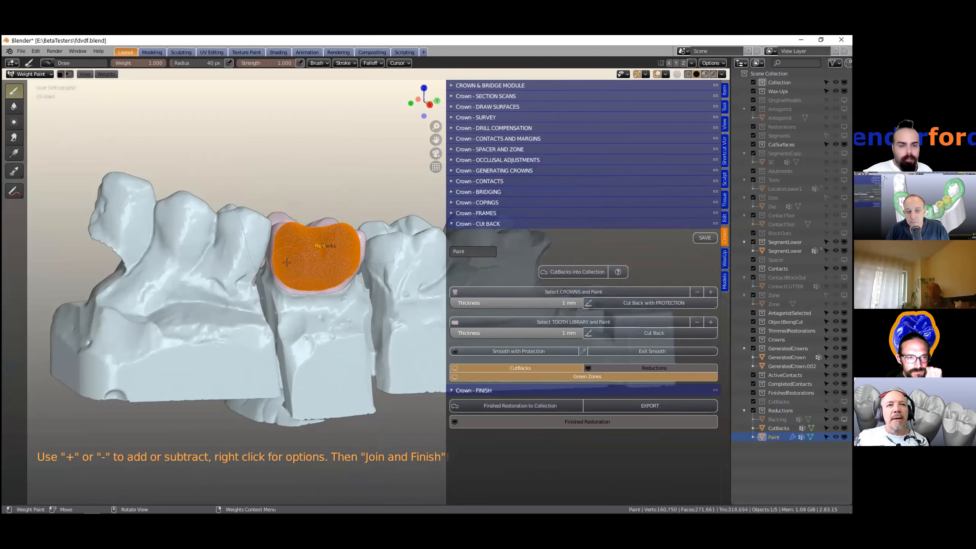
{"action": "scroll", "coordinate": [287, 263], "scroll_direction": "up", "scroll_amount": 2}
{"action": "scroll", "coordinate": [287, 262], "scroll_direction": "up", "scroll_amount": 1}
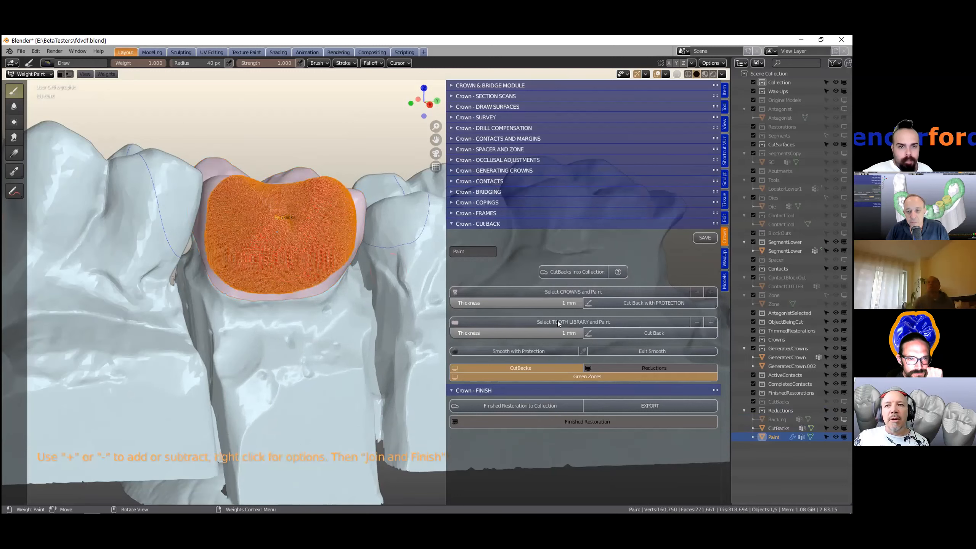
{"action": "left_click", "coordinate": [617, 302]}
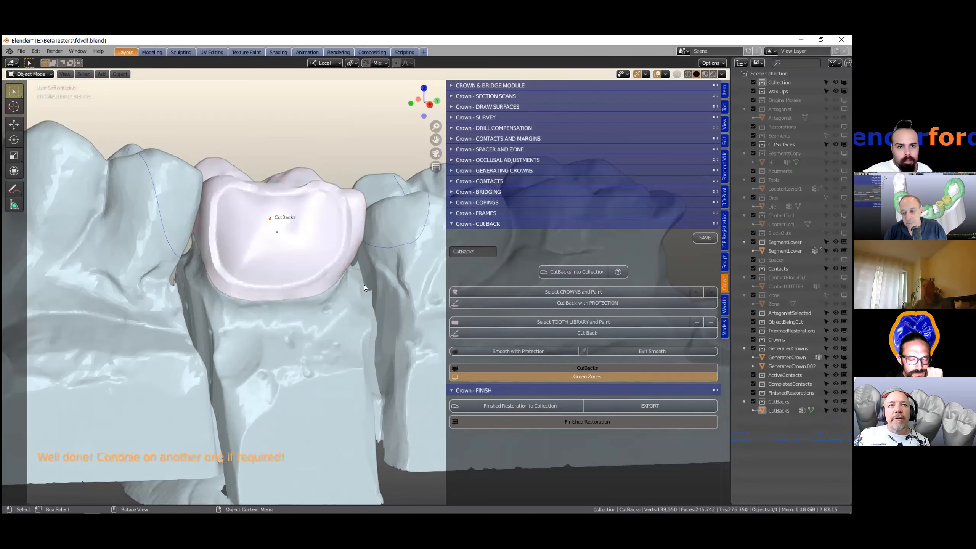
- Select the cut-back crown and hide all other objects
{"action": "left_click", "coordinate": [301, 265]}
{"action": "middle_click_drag", "start_coordinate": [302, 268], "coordinate": [331, 265]}
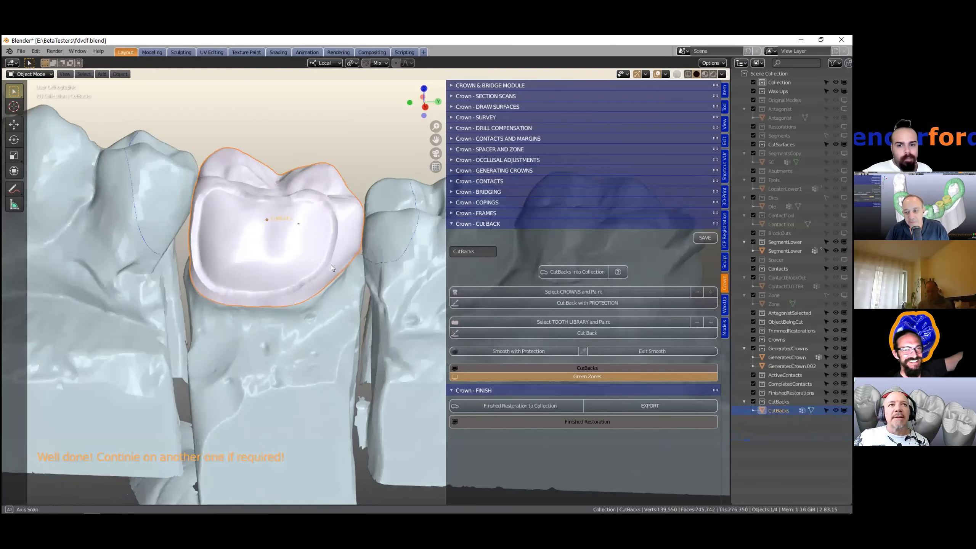
{"action": "middle_click_drag", "start_coordinate": [358, 298], "coordinate": [354, 292]}
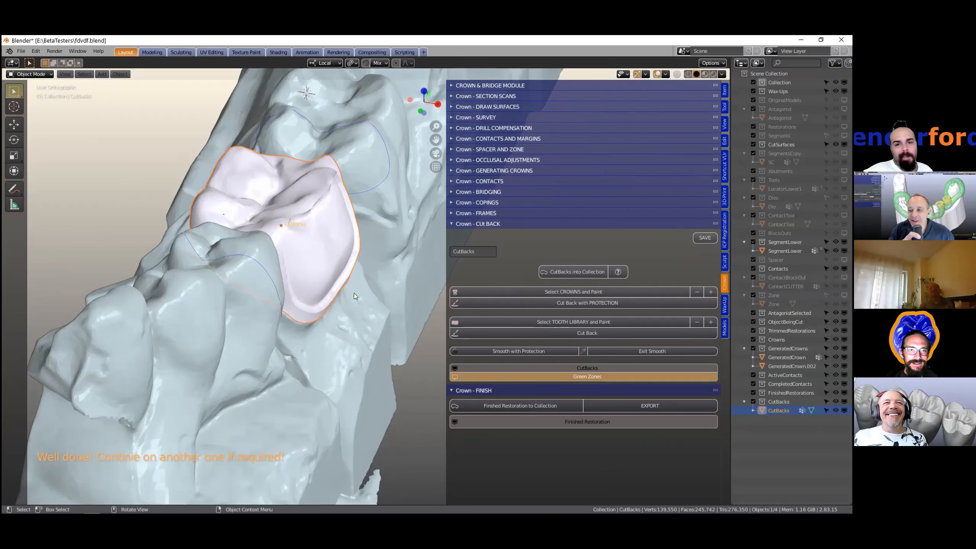
{"action": "middle_click_drag", "start_coordinate": [322, 235], "coordinate": [303, 258]}
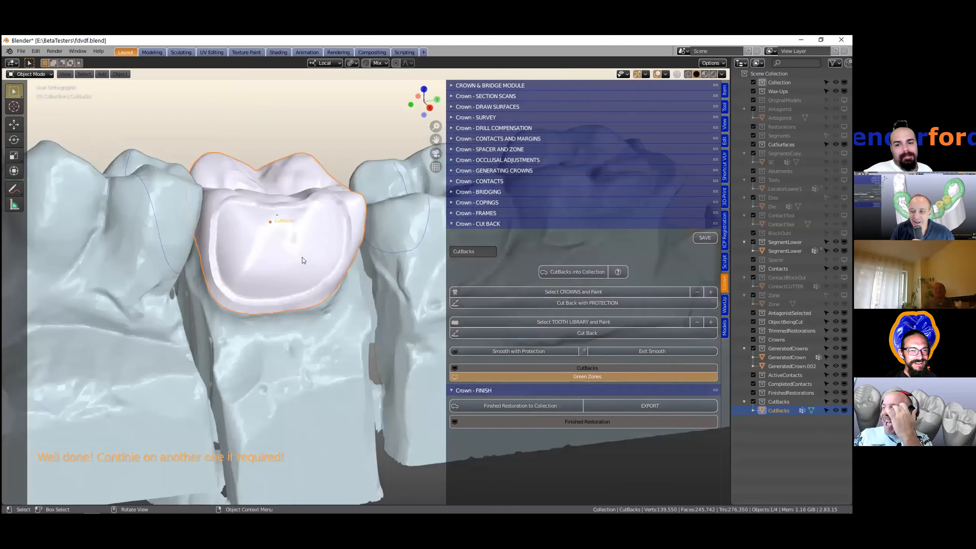
{"action": "middle_click_drag", "start_coordinate": [271, 249], "coordinate": [295, 245]}
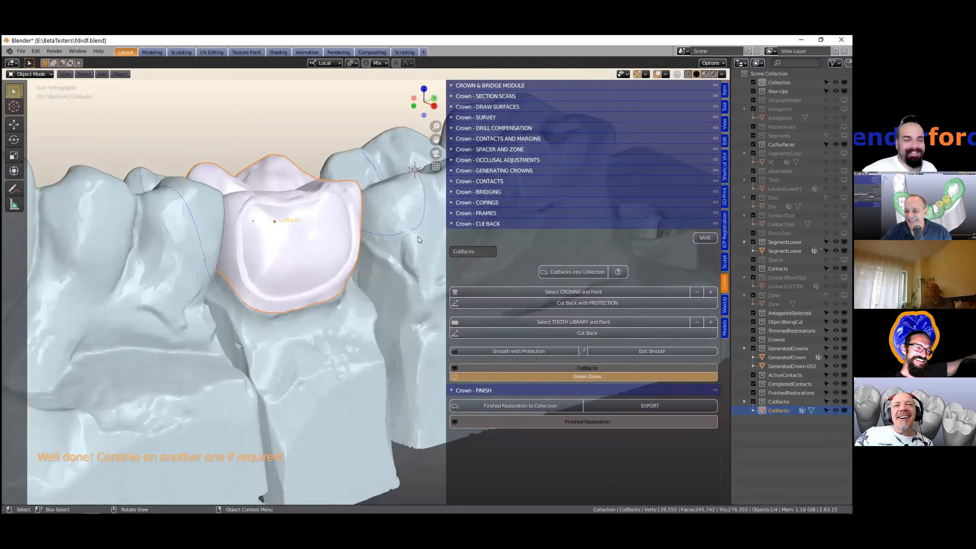
{"action": "middle_click_drag", "start_coordinate": [421, 236], "coordinate": [318, 212]}
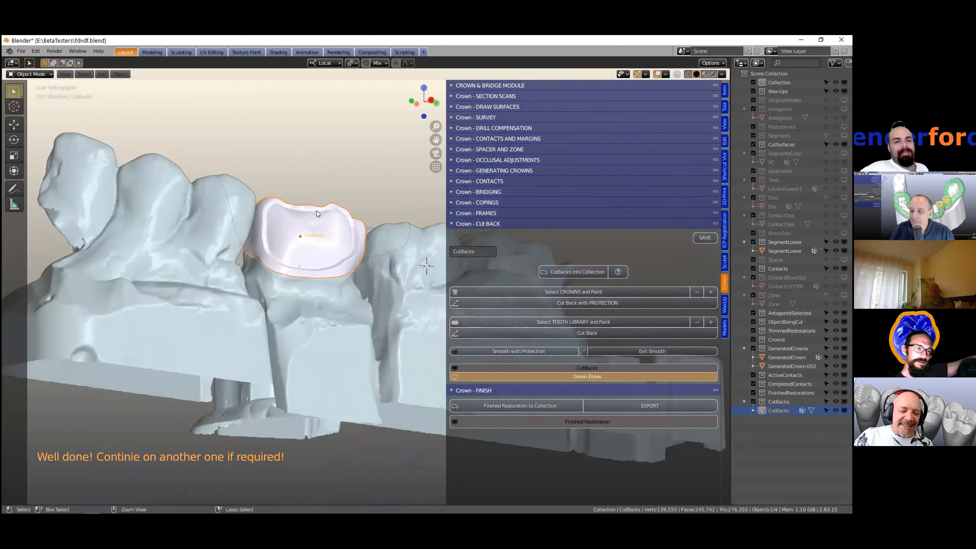
{"action": "key", "text": "ctrl+i"}
{"action": "key", "text": "h"}
{"action": "left_click", "coordinate": [308, 251]}
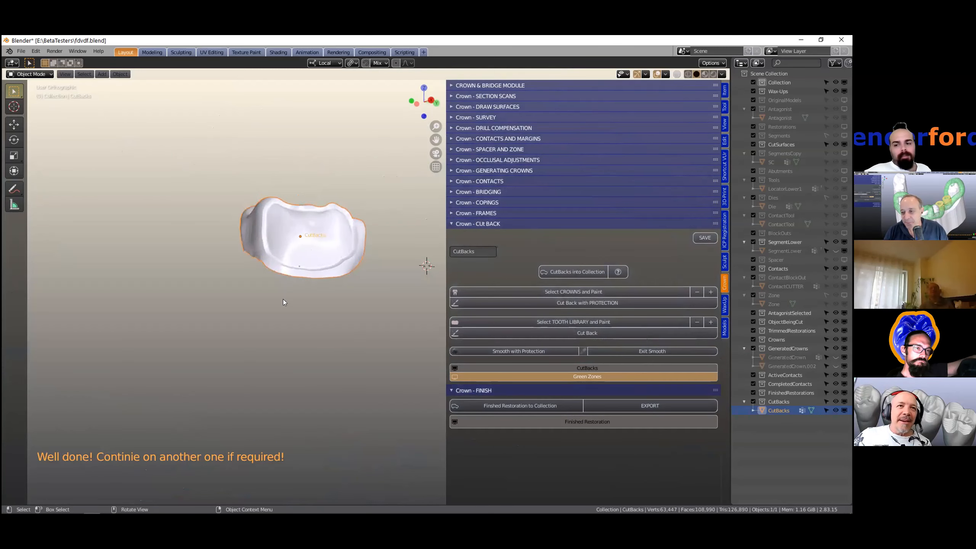
- Examine the cut-back crown's inner surface up close and undo the last two actions
{"action": "scroll", "coordinate": [280, 285], "scroll_direction": "up", "scroll_amount": 5}
{"action": "middle_click_drag", "start_coordinate": [274, 258], "coordinate": [339, 340]}
{"action": "middle_click_drag", "start_coordinate": [294, 287], "coordinate": [385, 448], "text": "shift"}
{"action": "scroll", "coordinate": [221, 314], "scroll_direction": "up", "scroll_amount": 3}
{"action": "middle_click_drag", "start_coordinate": [218, 311], "coordinate": [219, 313]}
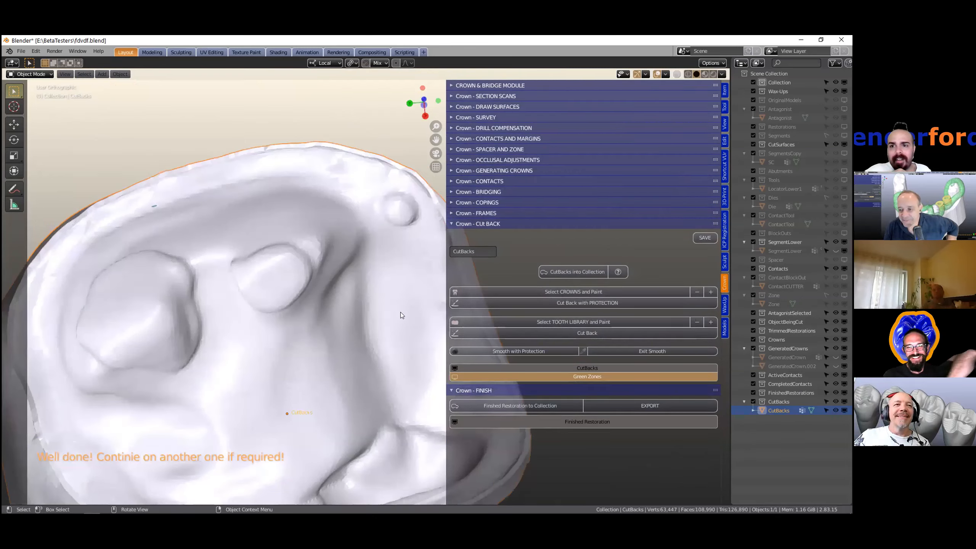
{"action": "key", "text": "ctrl+z"}
{"action": "key", "text": "ctrl+z"}
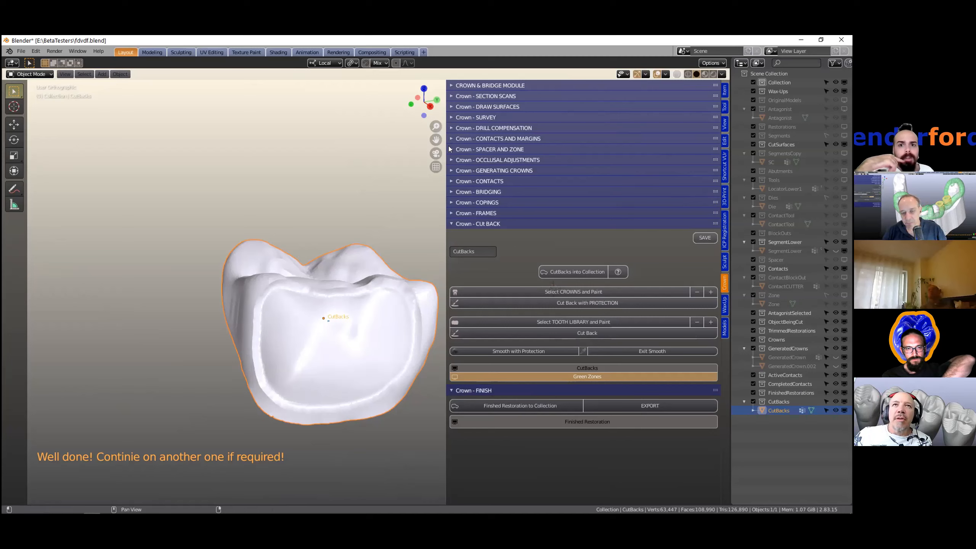
{"action": "left_click", "coordinate": [452, 159]}
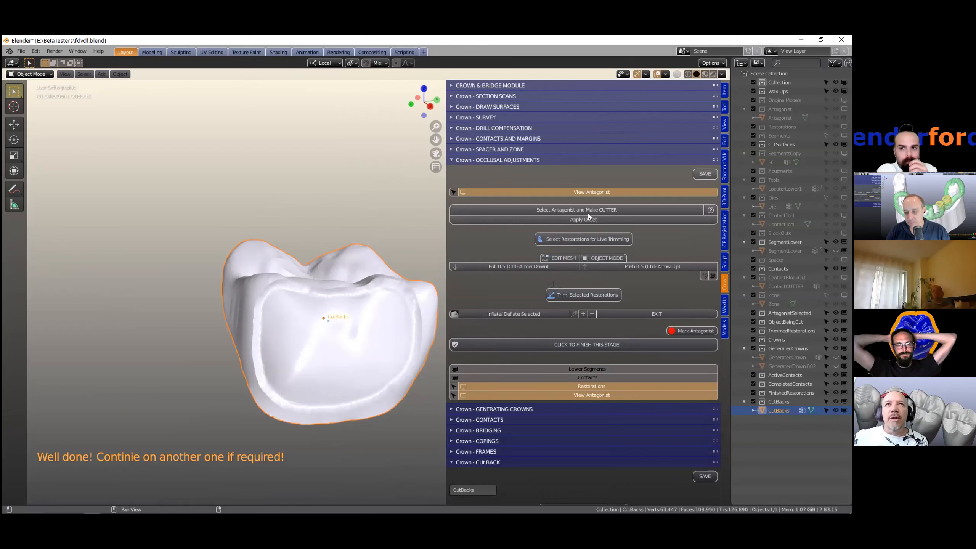
{"action": "middle_click_drag", "start_coordinate": [325, 241], "coordinate": [273, 285]}
{"action": "scroll", "coordinate": [335, 323], "scroll_direction": "up", "scroll_amount": 2}
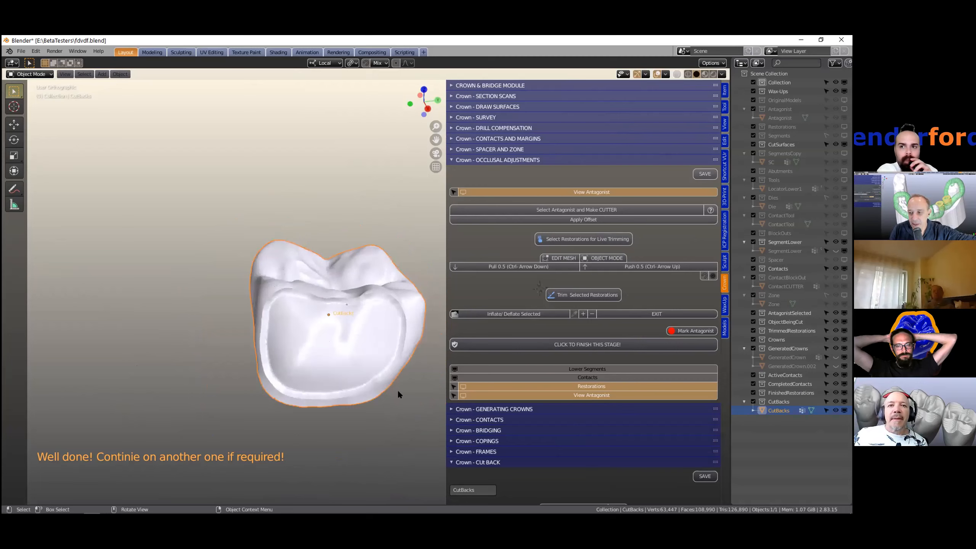
{"action": "left_click", "coordinate": [451, 159]}
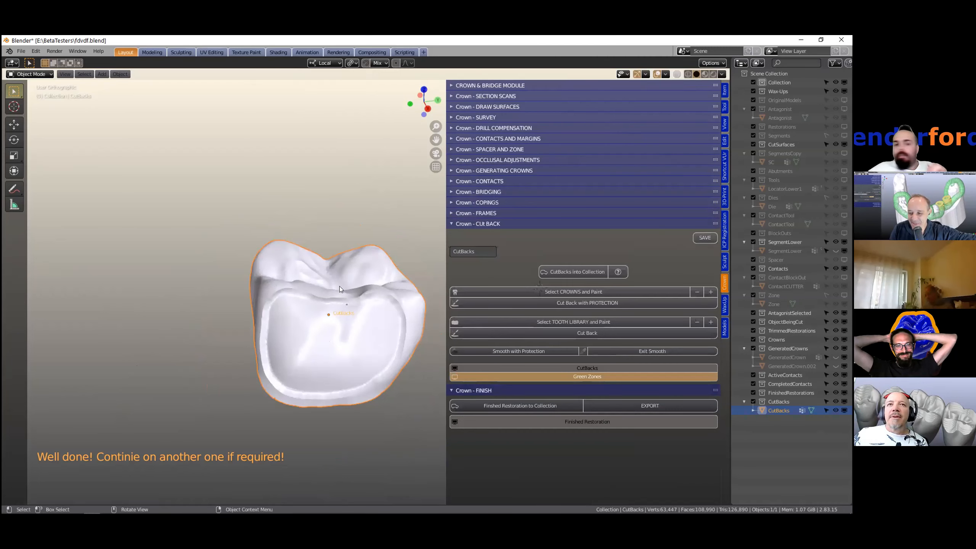
{"action": "middle_click_drag", "start_coordinate": [331, 300], "coordinate": [354, 329]}
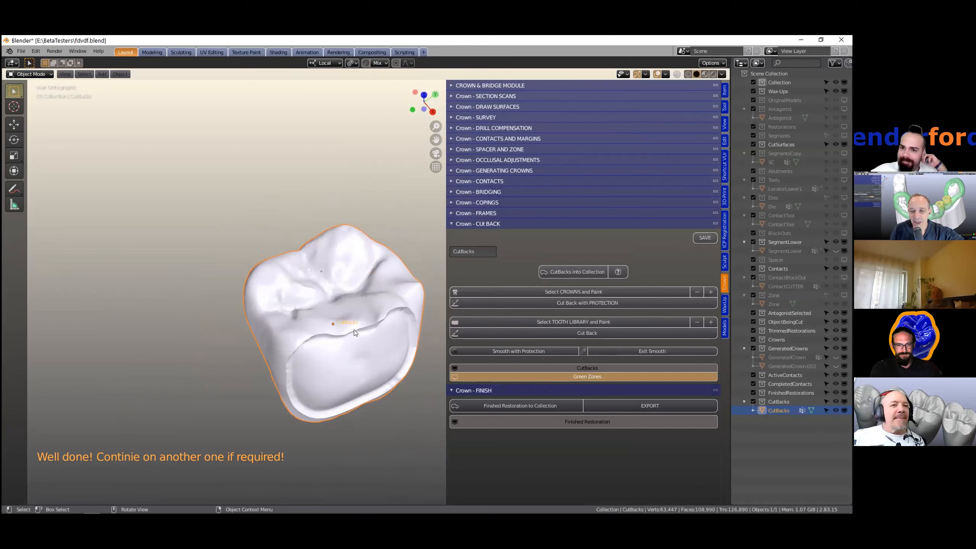